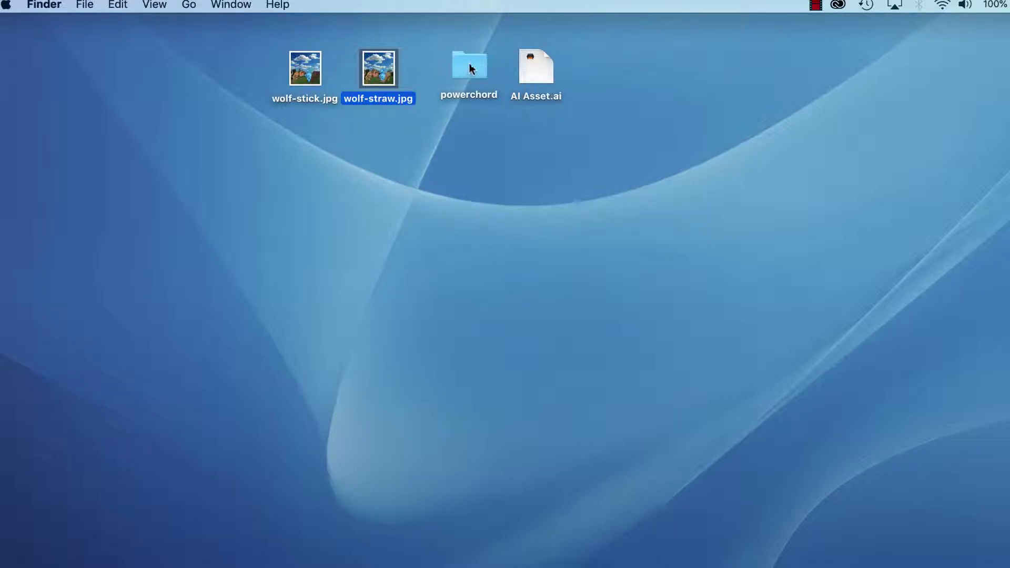
{"action": "left_click_drag", "start_coordinate": [471, 68], "coordinate": [464, 69]}
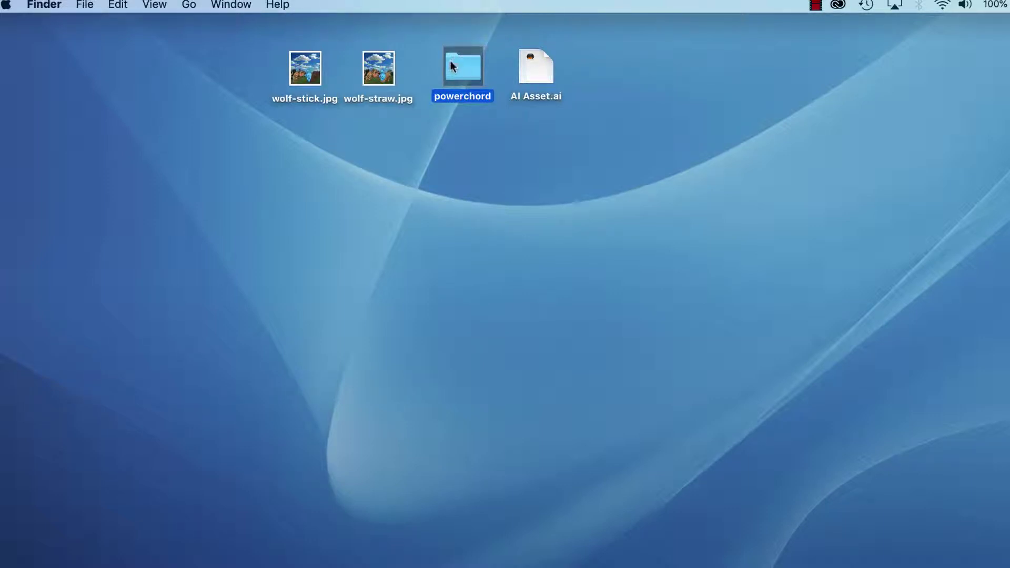
{"action": "left_click", "coordinate": [539, 76]}
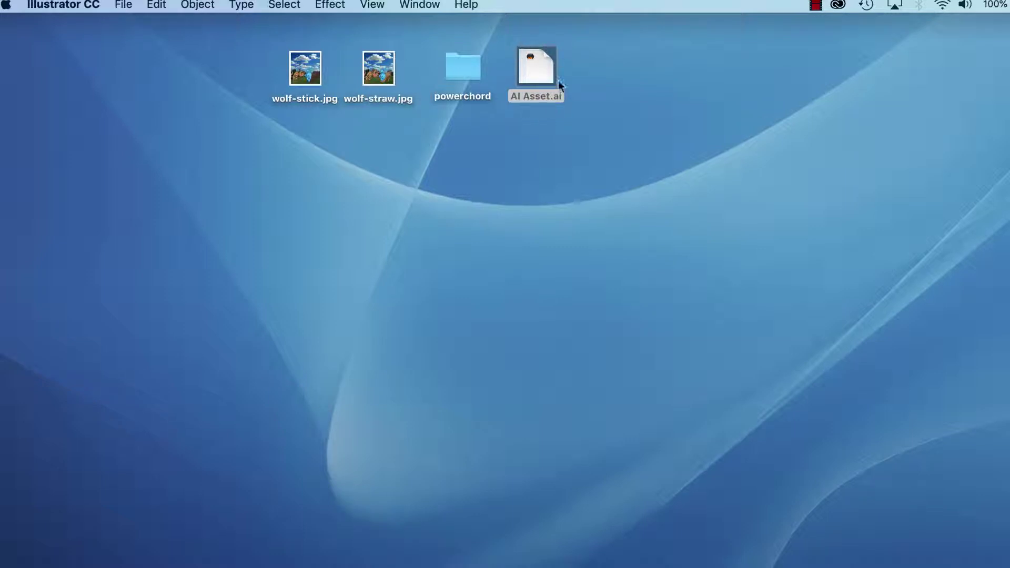
Step: Open Illustrator's general preferences and enable Transform Pattern Tiles, with Scale Corners and Scale Strokes & Effects also on
{"action": "left_click", "coordinate": [56, 6]}
{"action": "mouse_move", "coordinate": [68, 50]}
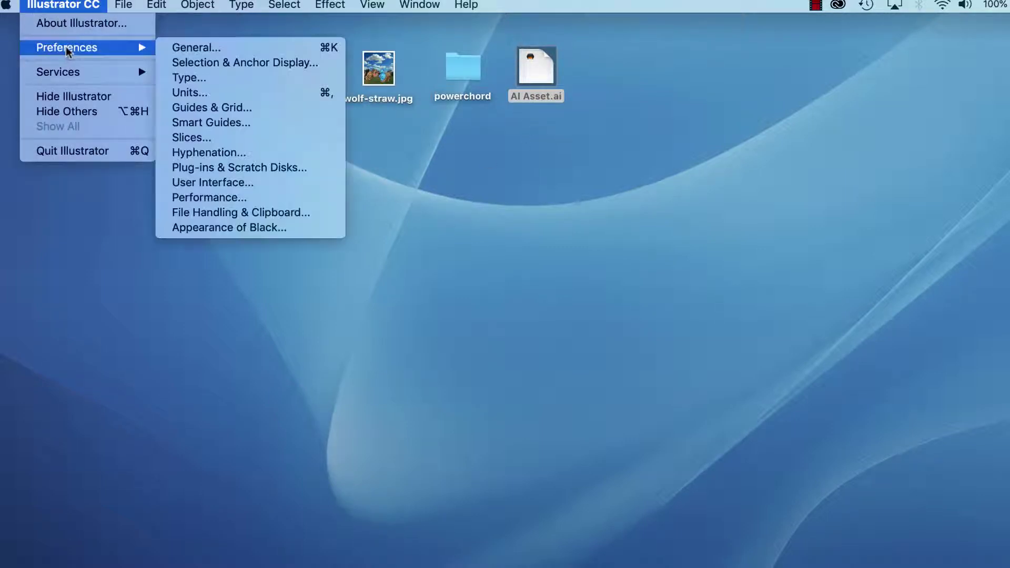
{"action": "left_click", "coordinate": [187, 50]}
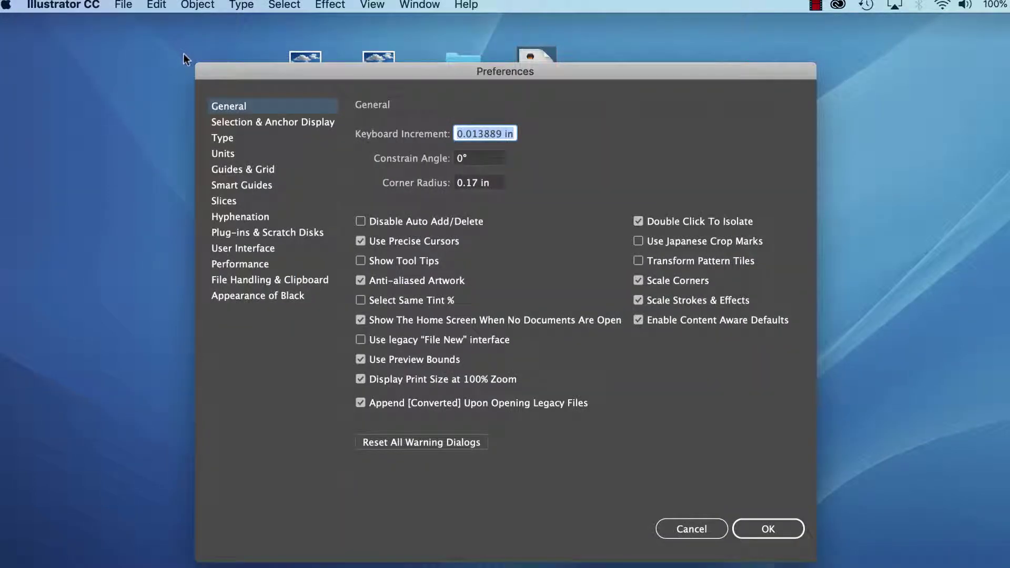
{"action": "left_click_drag", "start_coordinate": [610, 72], "coordinate": [609, 25]}
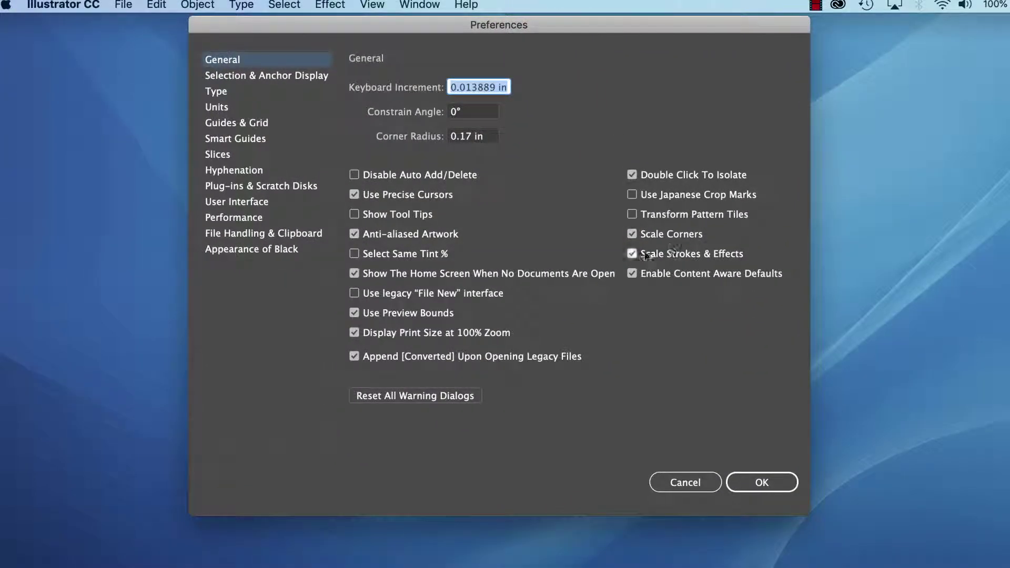
{"action": "left_click", "coordinate": [655, 238]}
{"action": "left_click", "coordinate": [632, 235]}
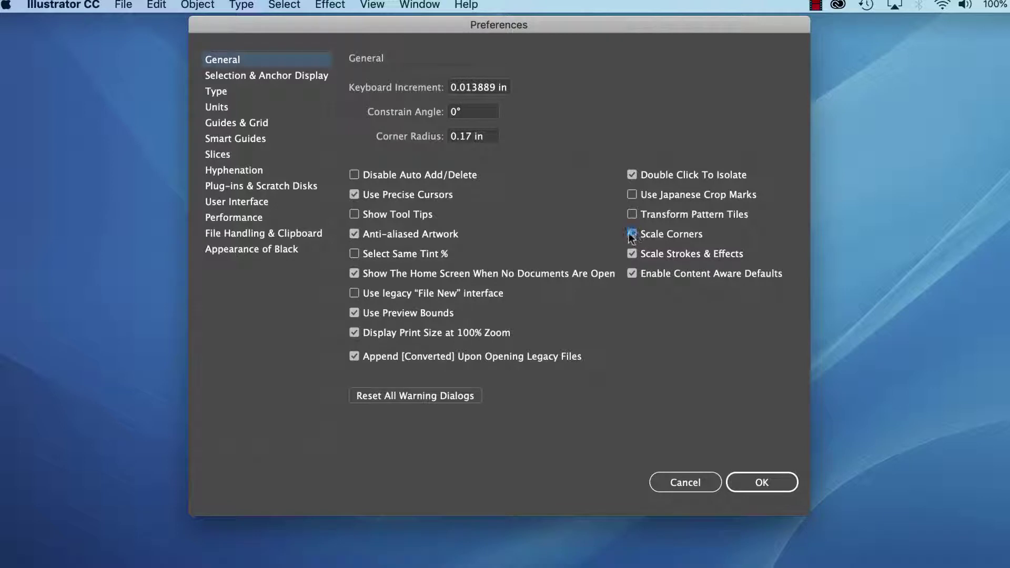
{"action": "left_click", "coordinate": [631, 255]}
{"action": "left_click", "coordinate": [632, 255]}
{"action": "left_click", "coordinate": [632, 215]}
Step: Set the general measurement unit to inches and confirm the preferences
{"action": "left_click", "coordinate": [217, 108]}
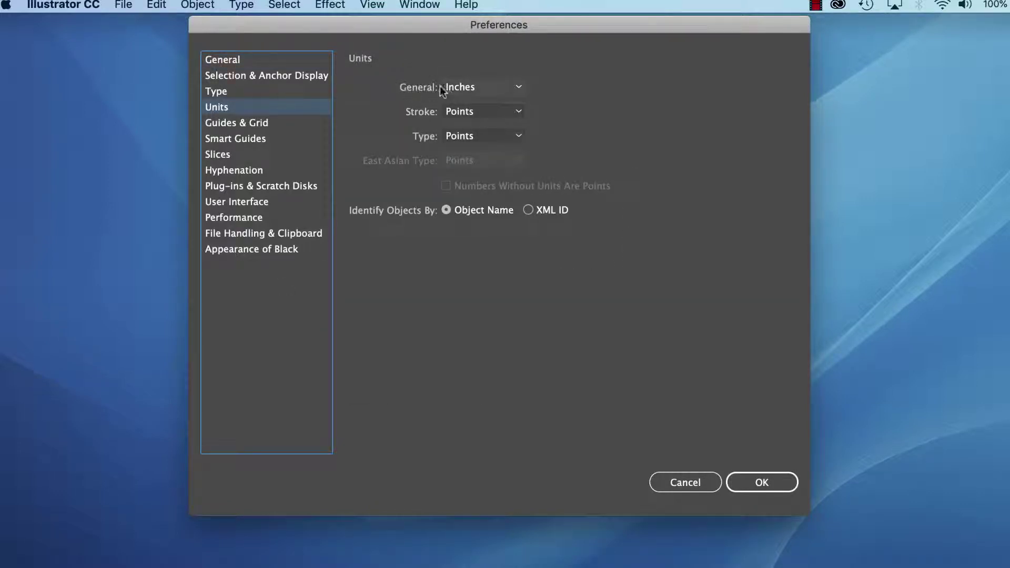
{"action": "left_click", "coordinate": [515, 88]}
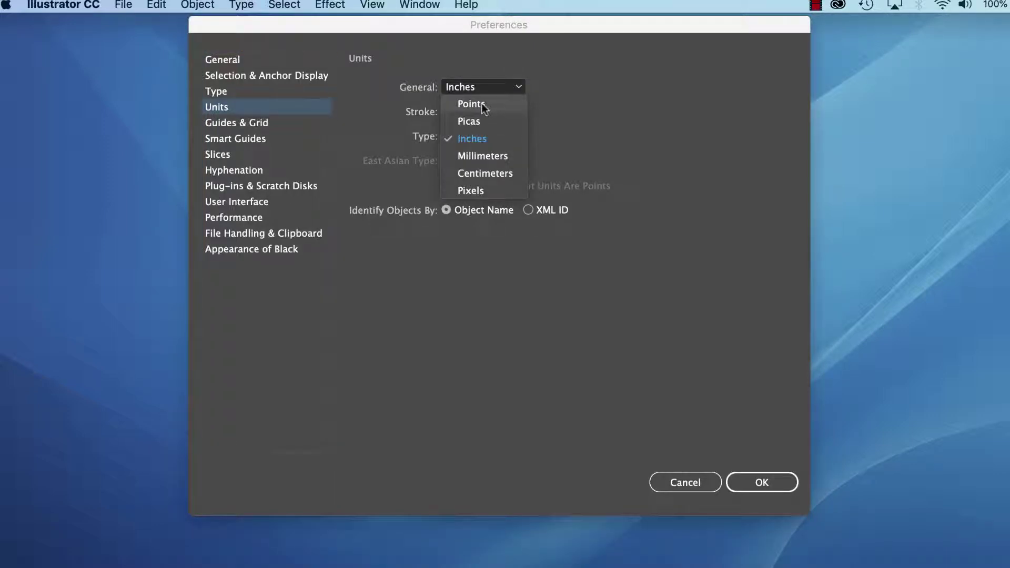
{"action": "left_click", "coordinate": [472, 103]}
{"action": "left_click", "coordinate": [514, 86]}
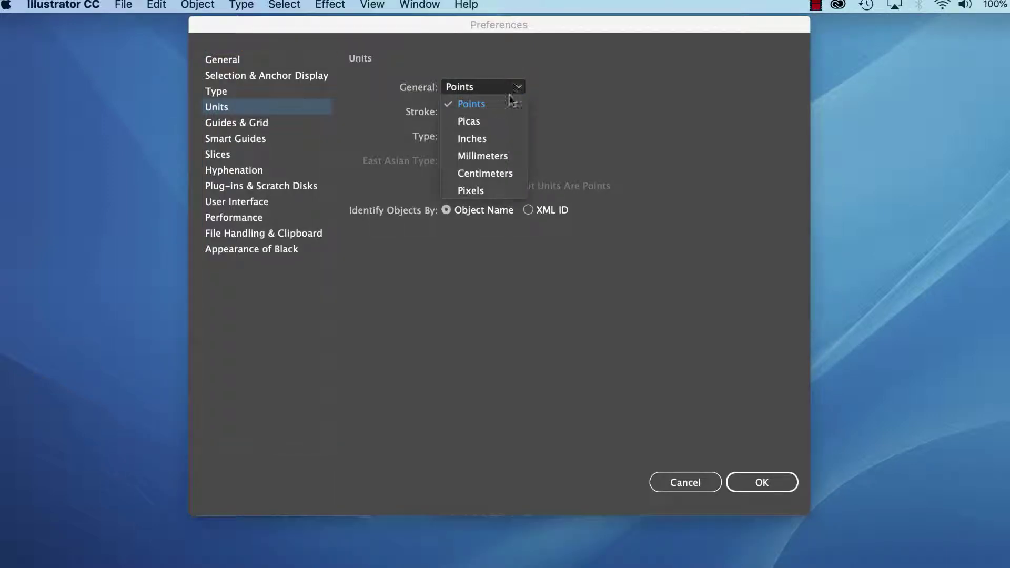
{"action": "left_click", "coordinate": [488, 138]}
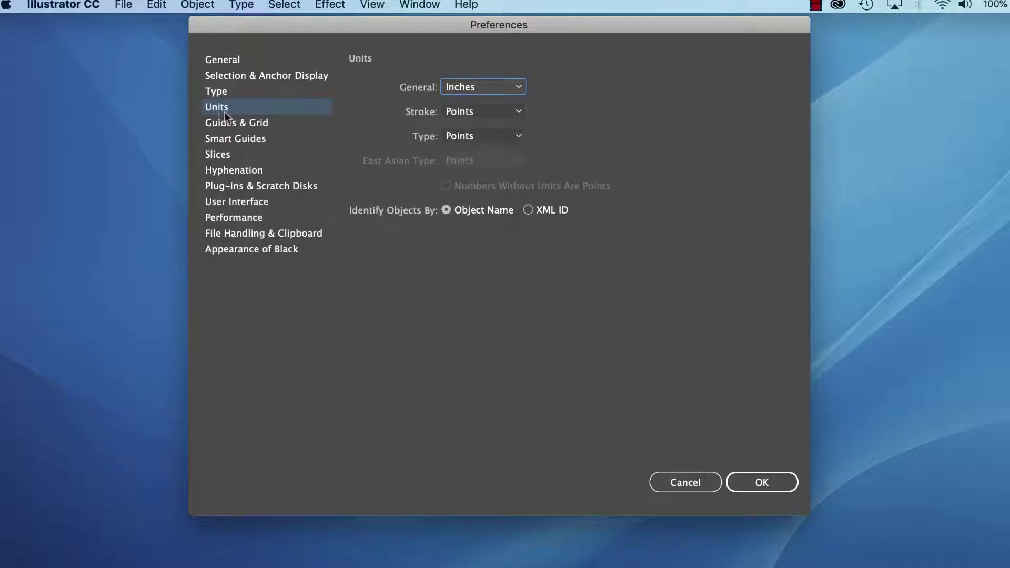
{"action": "left_click", "coordinate": [227, 59]}
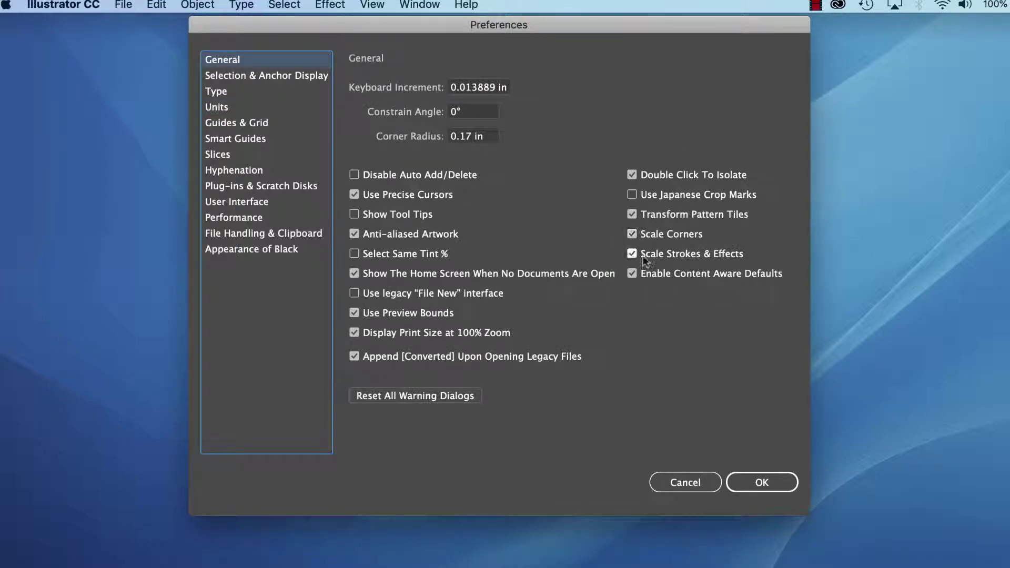
{"action": "left_click", "coordinate": [767, 487]}
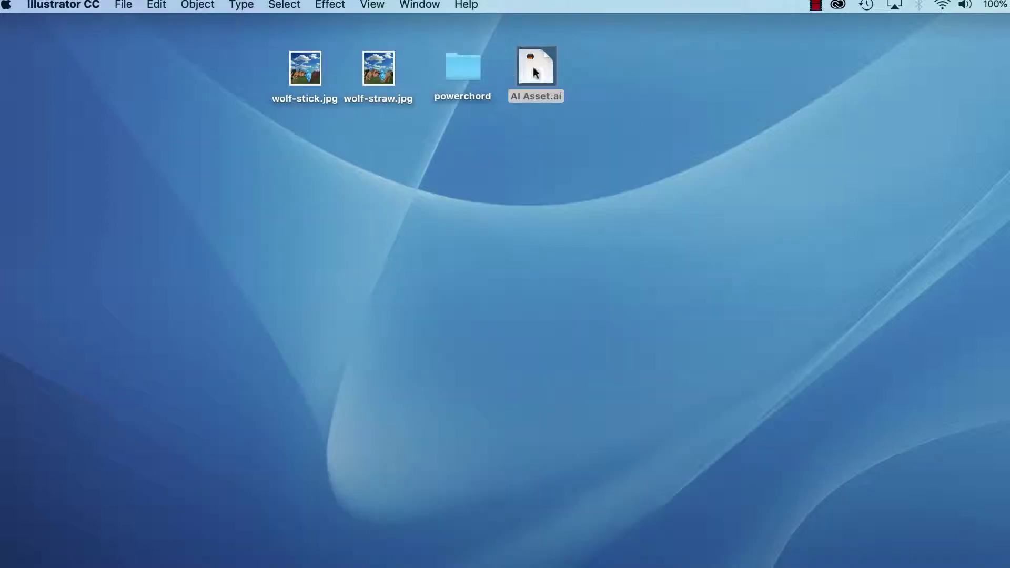
Step: Open the AI Asset.ai file from the desktop and bring its whole artboard into view
{"action": "double_click", "coordinate": [533, 72]}
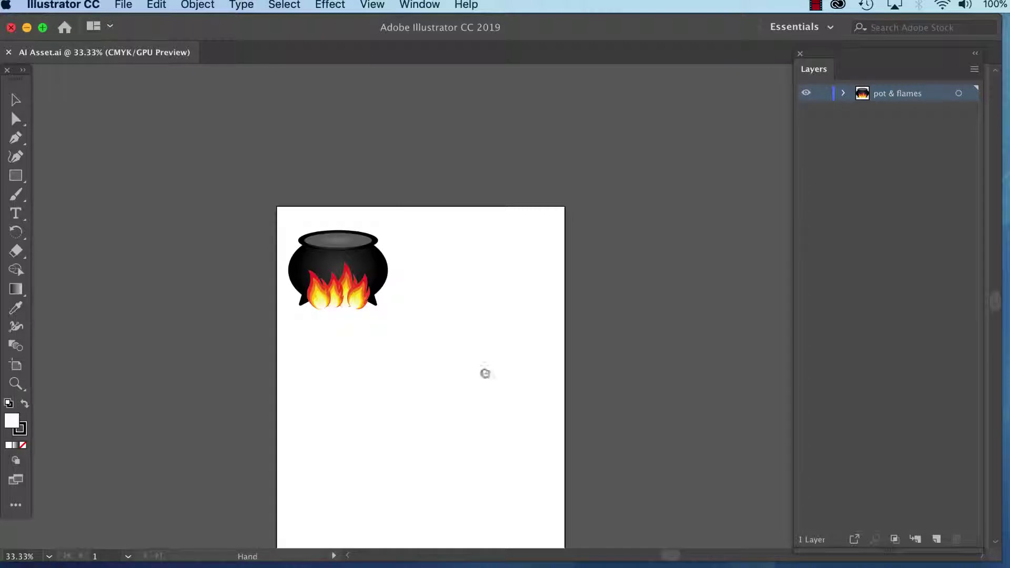
{"action": "left_click_drag", "start_coordinate": [484, 372], "coordinate": [341, 291]}
{"action": "key", "text": "super+minus"}
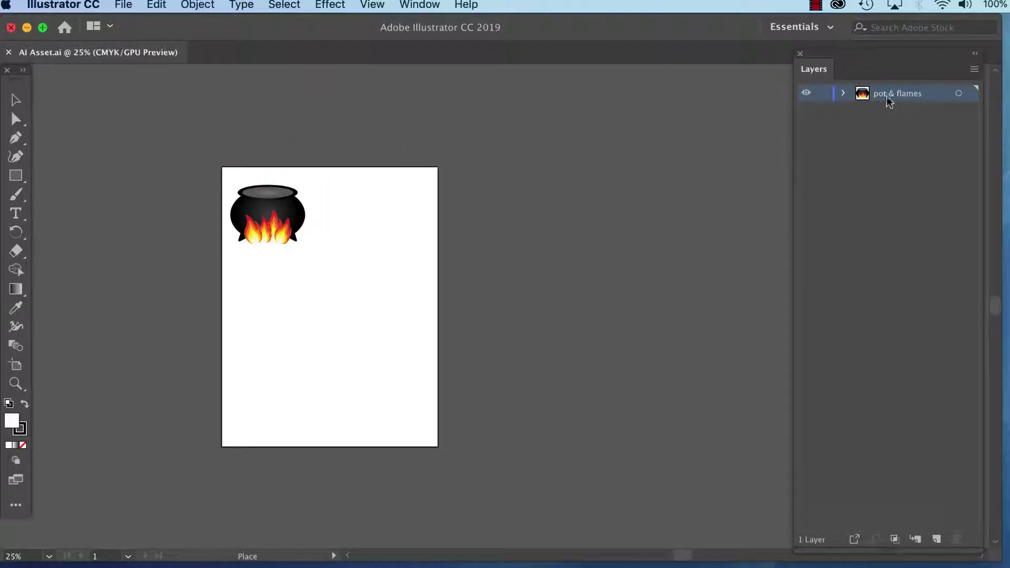
Step: Toggle the pot & flames layer's visibility off and on, and restore the artwork to Preview mode
{"action": "left_click", "coordinate": [805, 94]}
{"action": "left_click", "coordinate": [805, 94]}
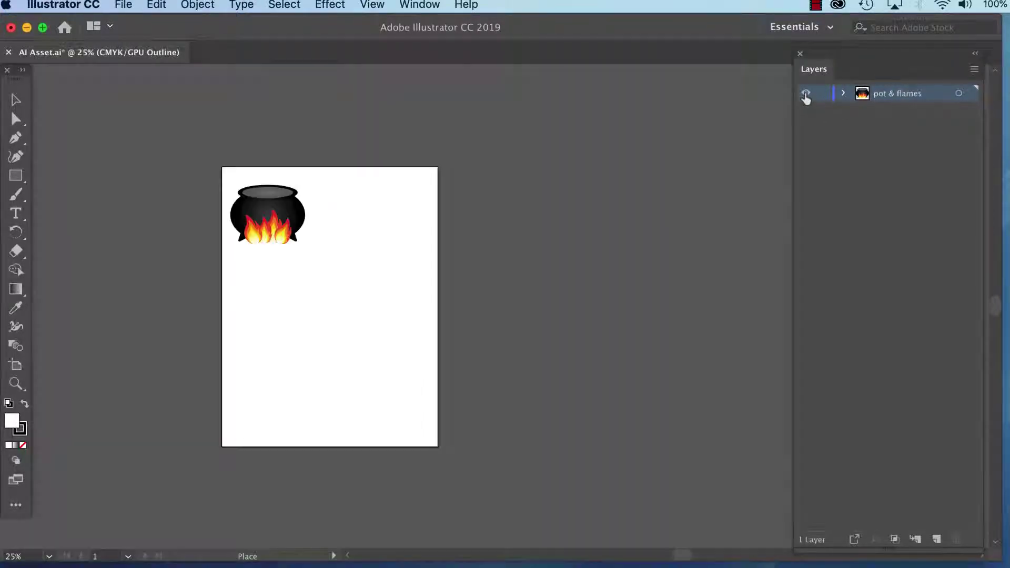
{"action": "key", "text": "super+y"}
Step: Turn off Smart Guides and check that the option is disabled
{"action": "left_click", "coordinate": [373, 5]}
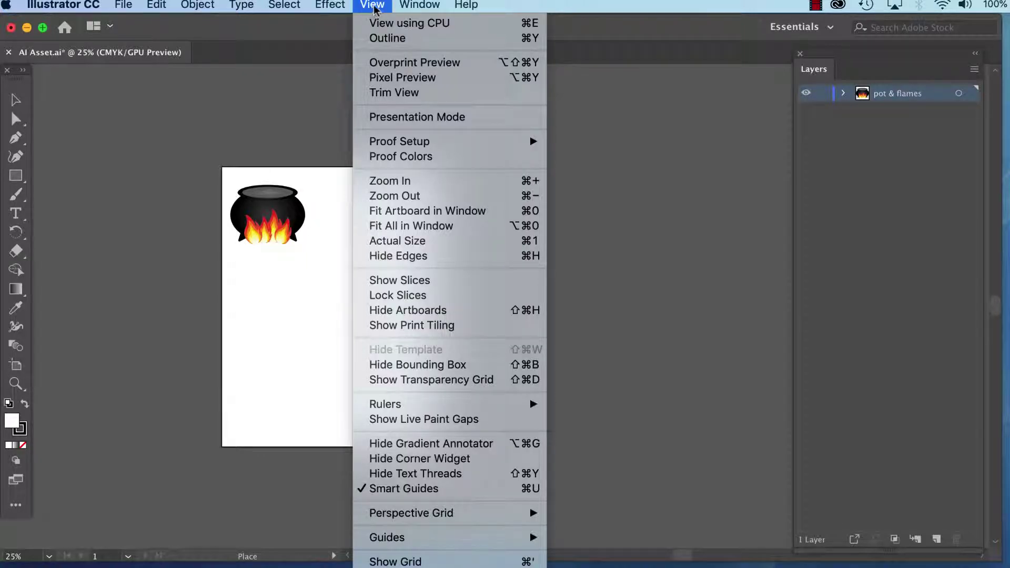
{"action": "left_click", "coordinate": [387, 489]}
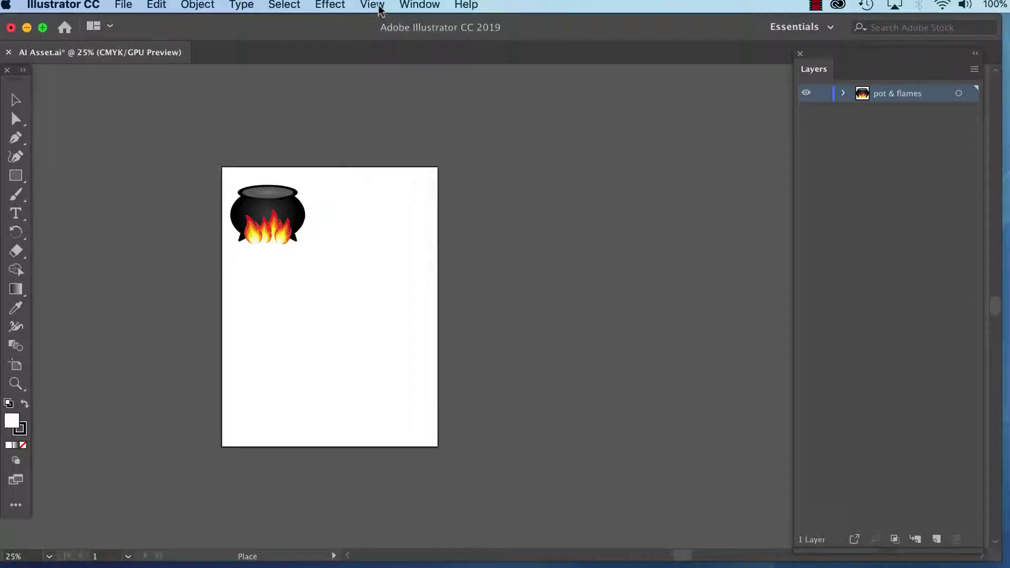
{"action": "left_click", "coordinate": [373, 5]}
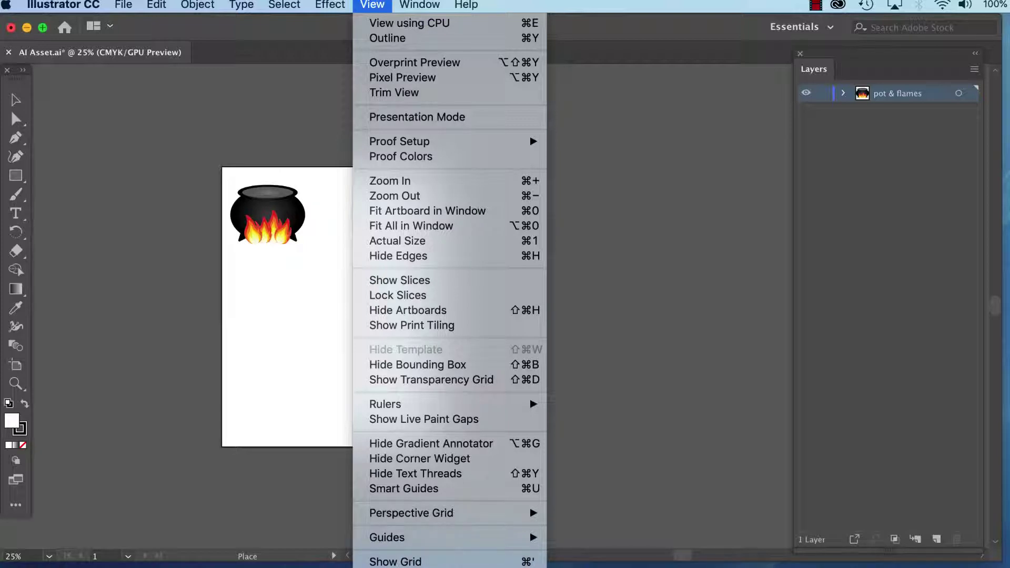
{"action": "key", "text": "Escape"}
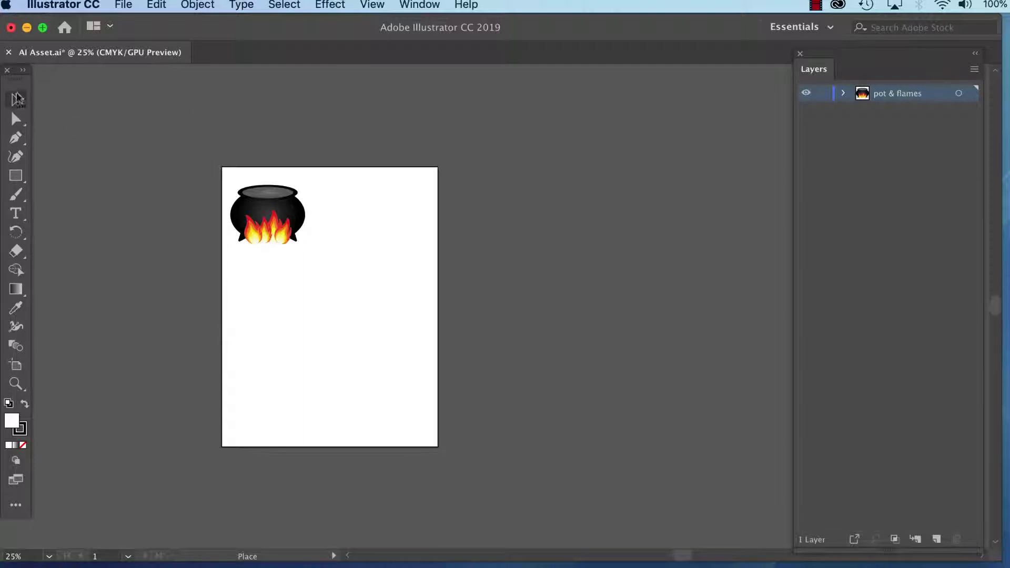
Step: Add two new artboards beside the one with the cauldron, using the artboard list, and close the list
{"action": "key", "text": "super+equal"}
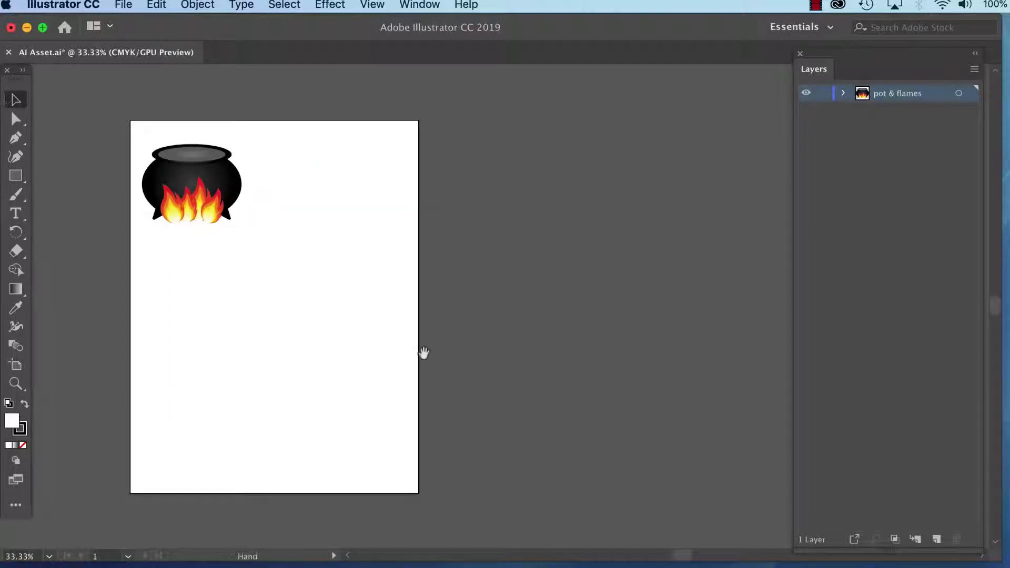
{"action": "left_click_drag", "start_coordinate": [349, 331], "coordinate": [377, 321]}
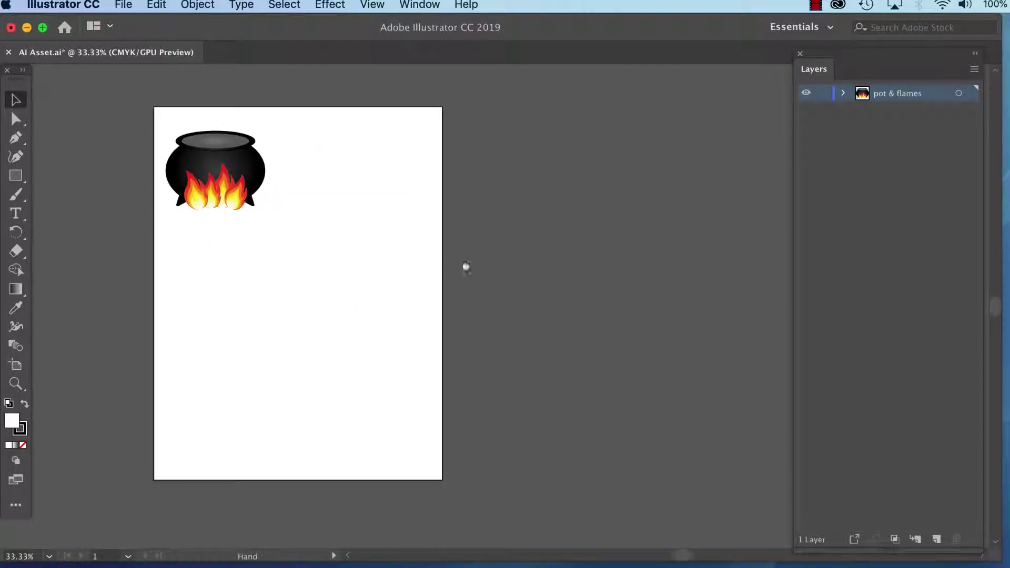
{"action": "left_click_drag", "start_coordinate": [464, 267], "coordinate": [377, 263]}
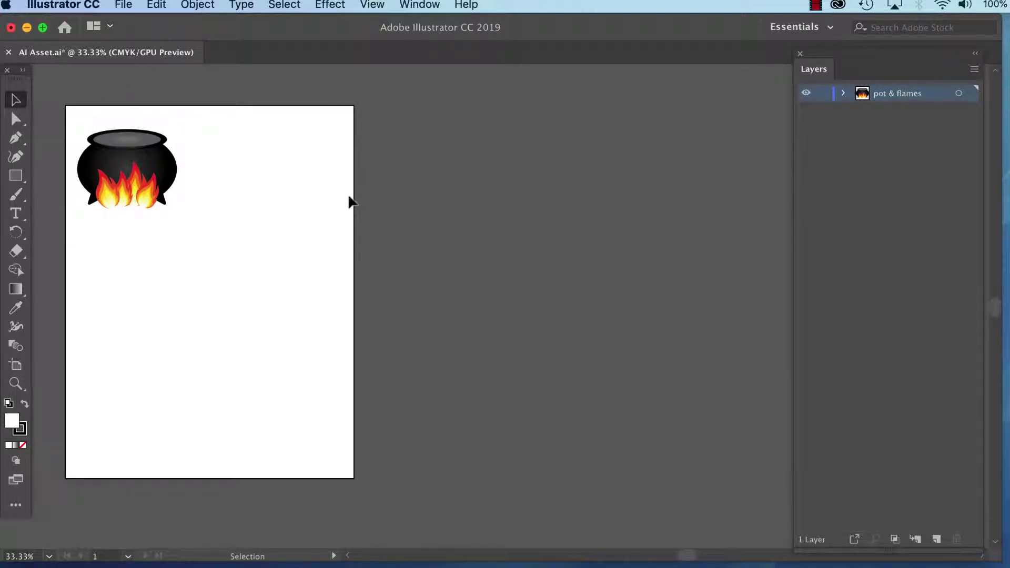
{"action": "left_click", "coordinate": [426, 6]}
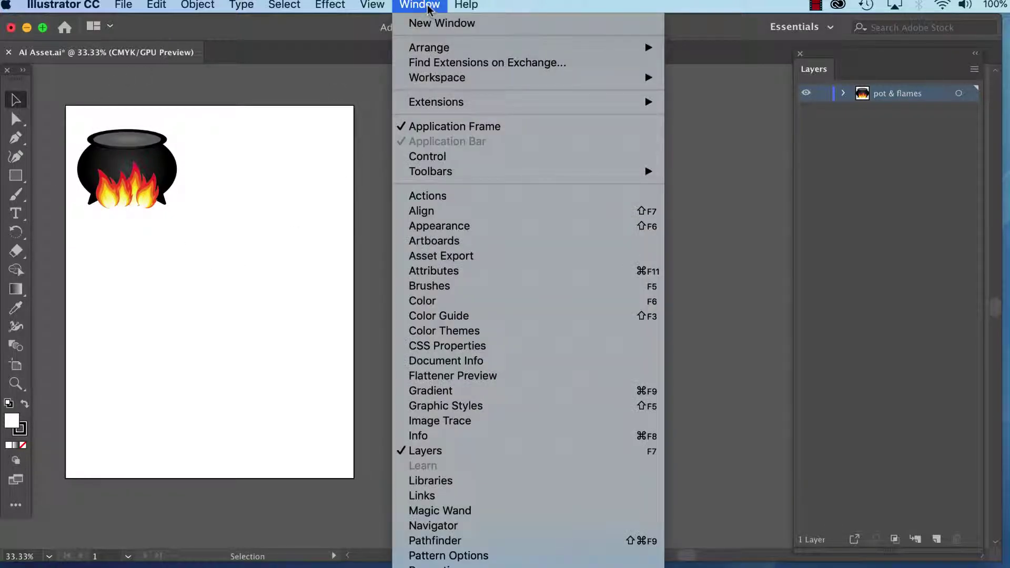
{"action": "left_click", "coordinate": [465, 241]}
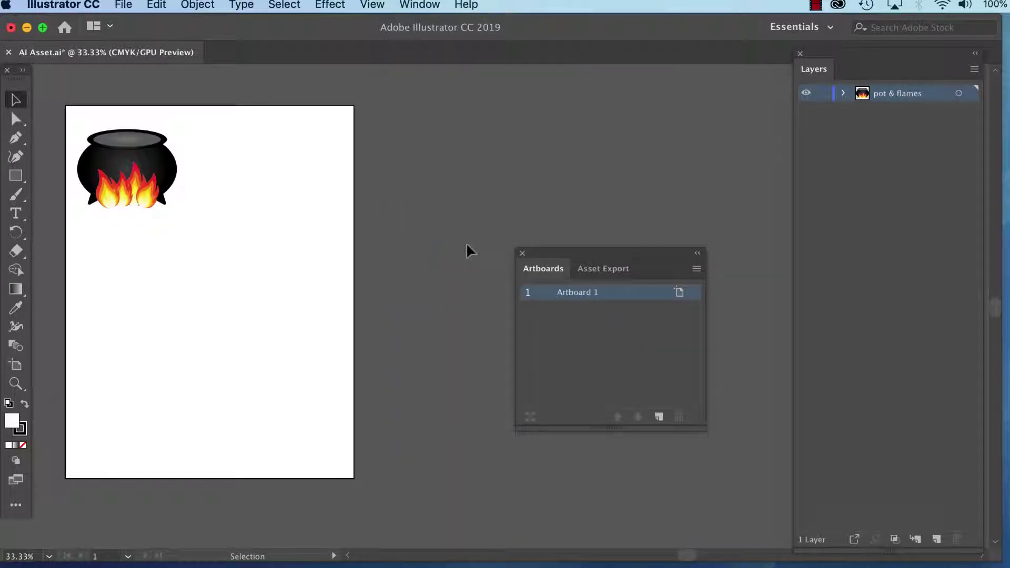
{"action": "left_click_drag", "start_coordinate": [614, 248], "coordinate": [621, 166]}
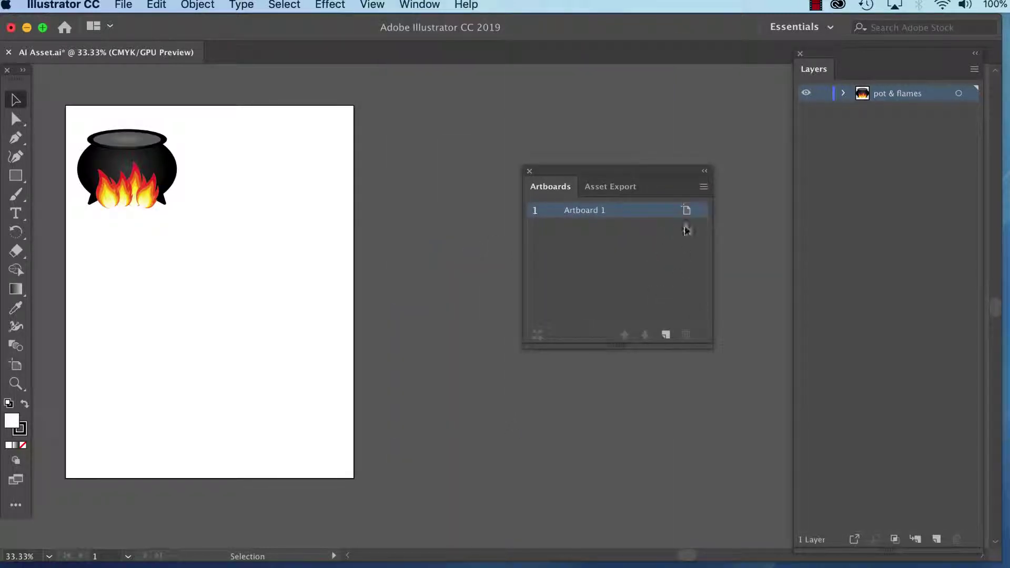
{"action": "left_click", "coordinate": [665, 335]}
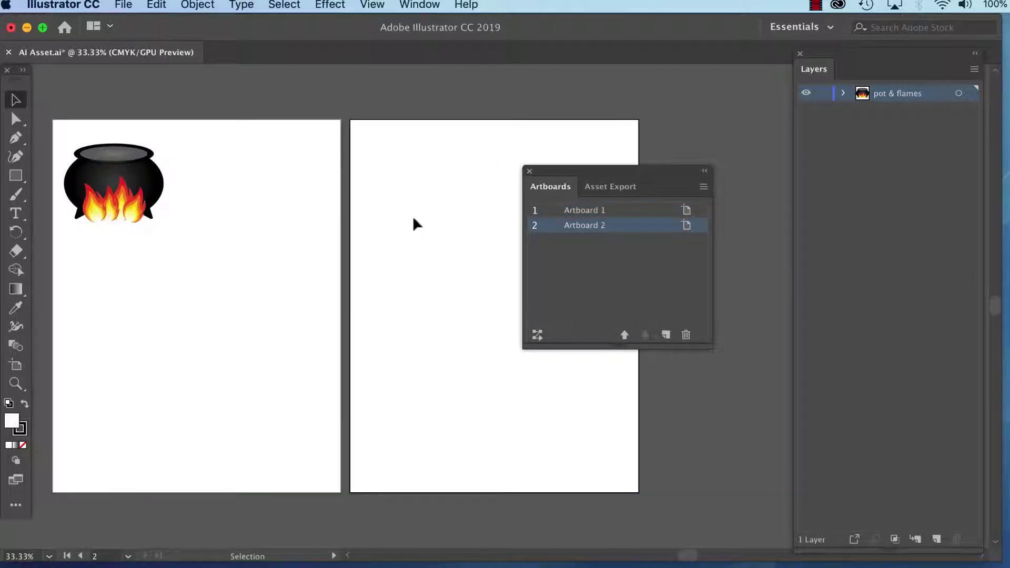
{"action": "left_click", "coordinate": [665, 335]}
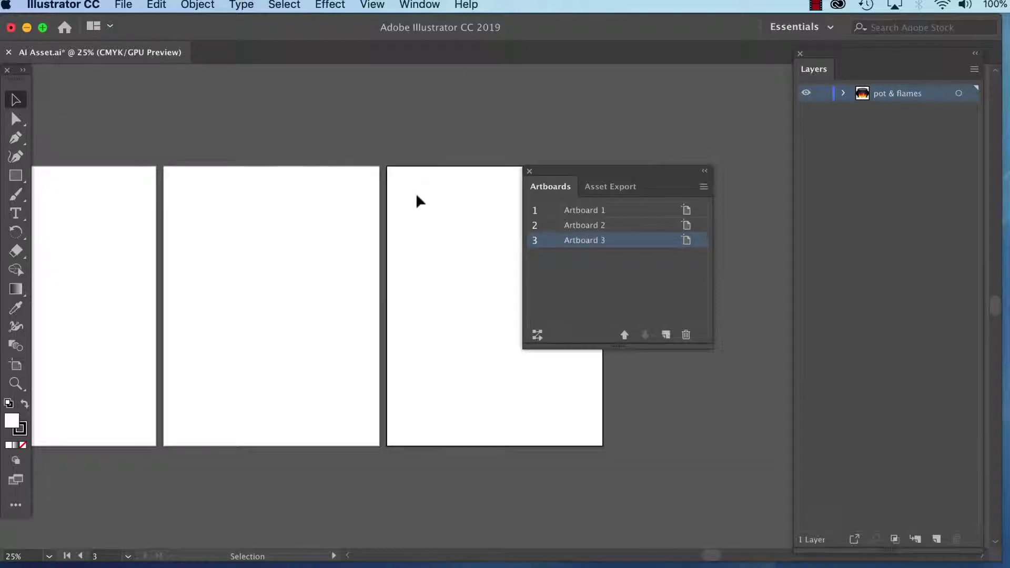
{"action": "key", "text": "space"}
{"action": "left_click_drag", "start_coordinate": [224, 390], "coordinate": [343, 333]}
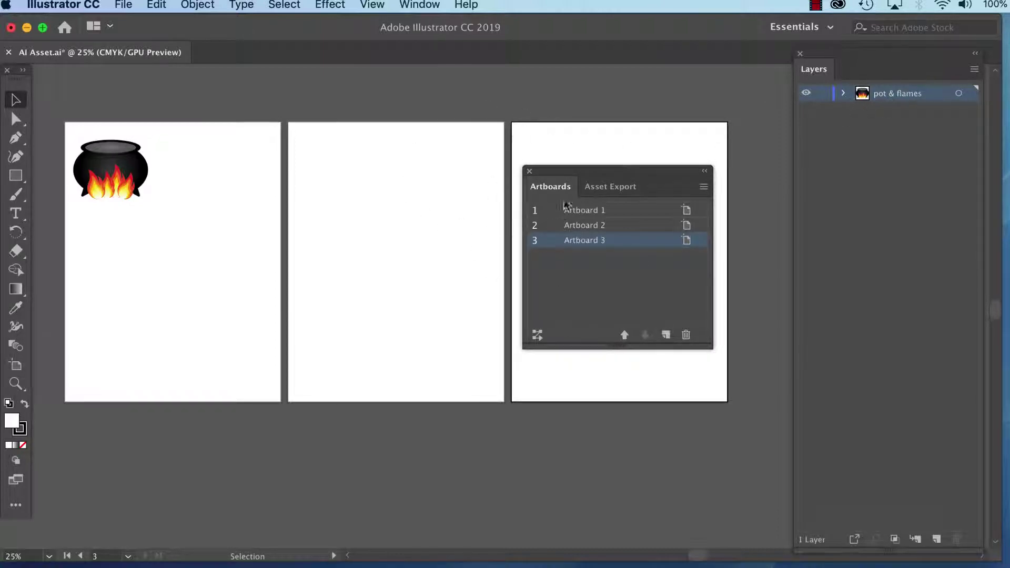
{"action": "left_click", "coordinate": [529, 172]}
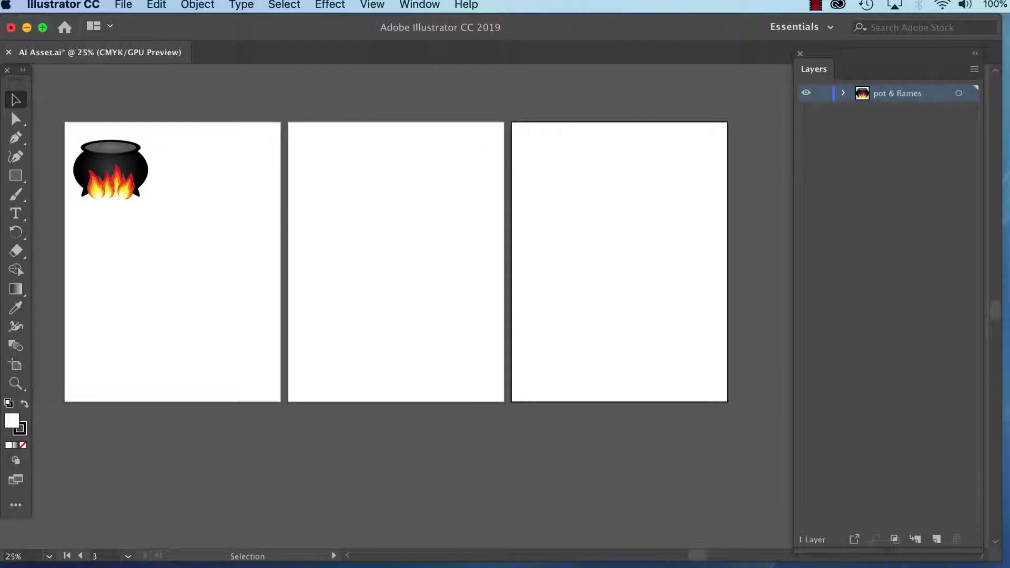
Step: Display the Control bar and move Artboard 3 slightly away from Artboard 2, to about X 22.05 in, Y 5.56 in
{"action": "left_click", "coordinate": [430, 6]}
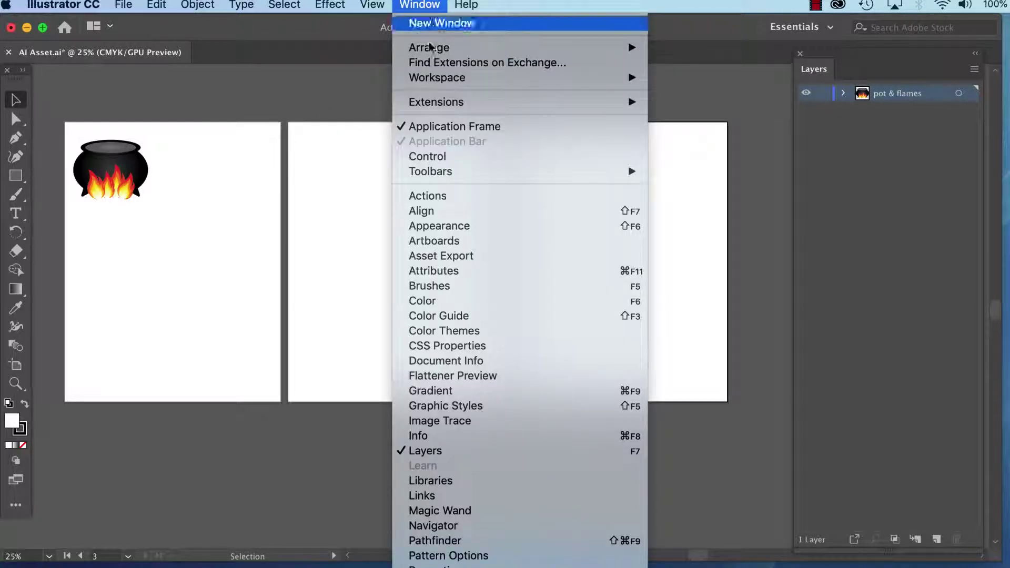
{"action": "left_click", "coordinate": [406, 164]}
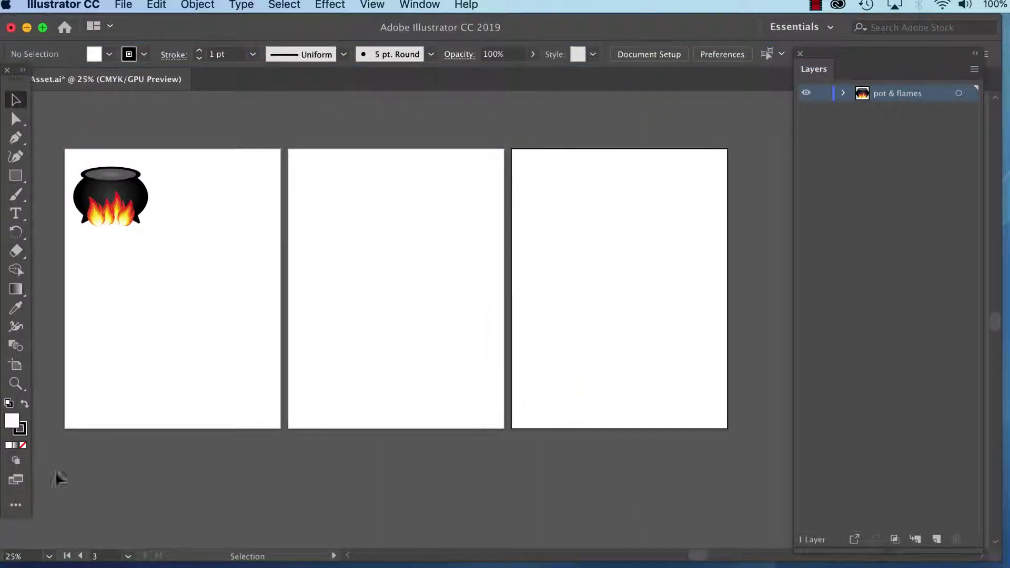
{"action": "left_click", "coordinate": [15, 367]}
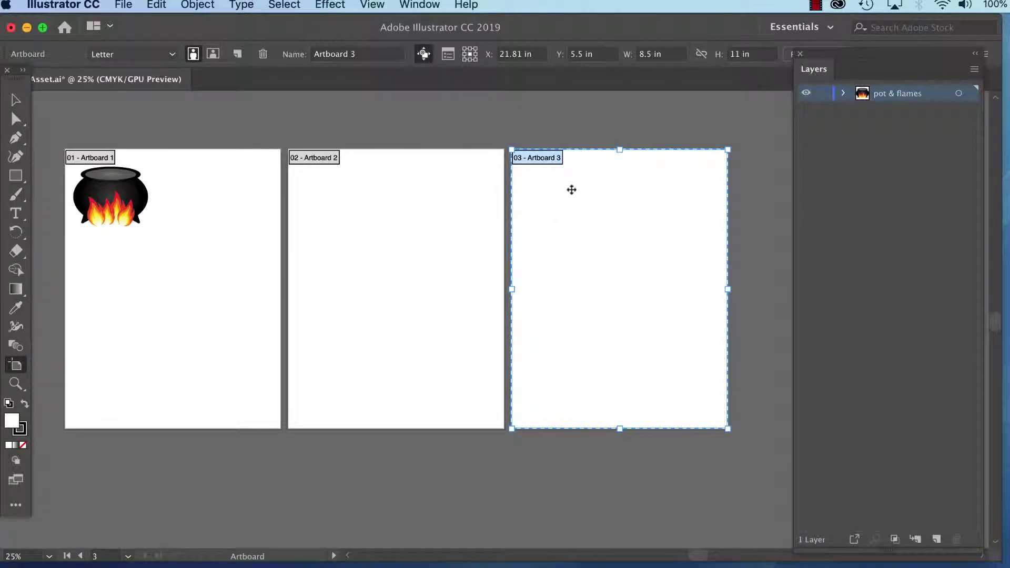
{"action": "mouse_move", "coordinate": [571, 190]}
{"action": "left_mouse_down"}
{"action": "mouse_move", "coordinate": [608, 198]}
{"action": "mouse_move", "coordinate": [584, 196]}
{"action": "left_mouse_up"}
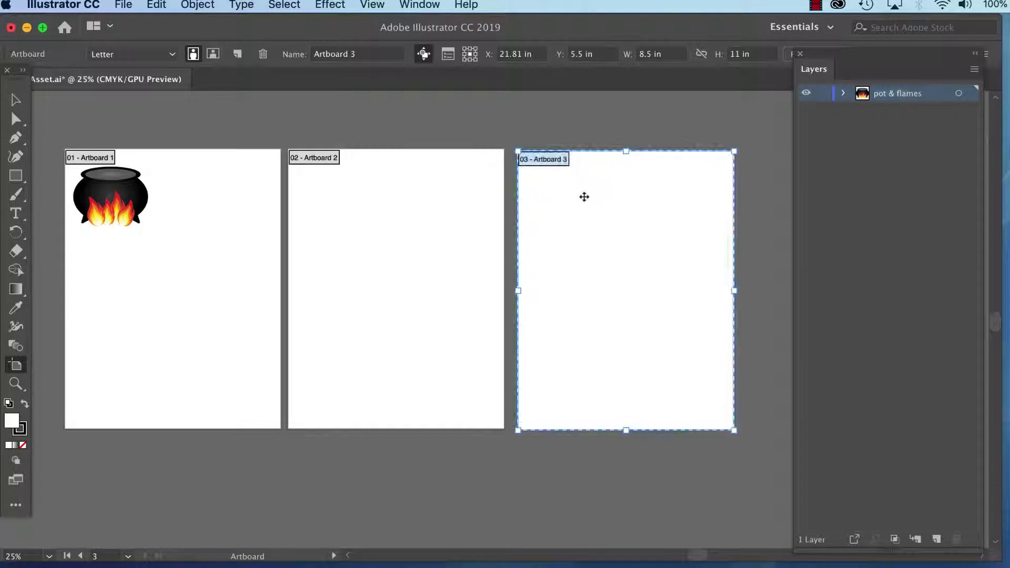
Step: Use the Letter size preset for Artboard 3 and leave artboard editing
{"action": "left_click", "coordinate": [173, 54]}
{"action": "left_click", "coordinate": [122, 113]}
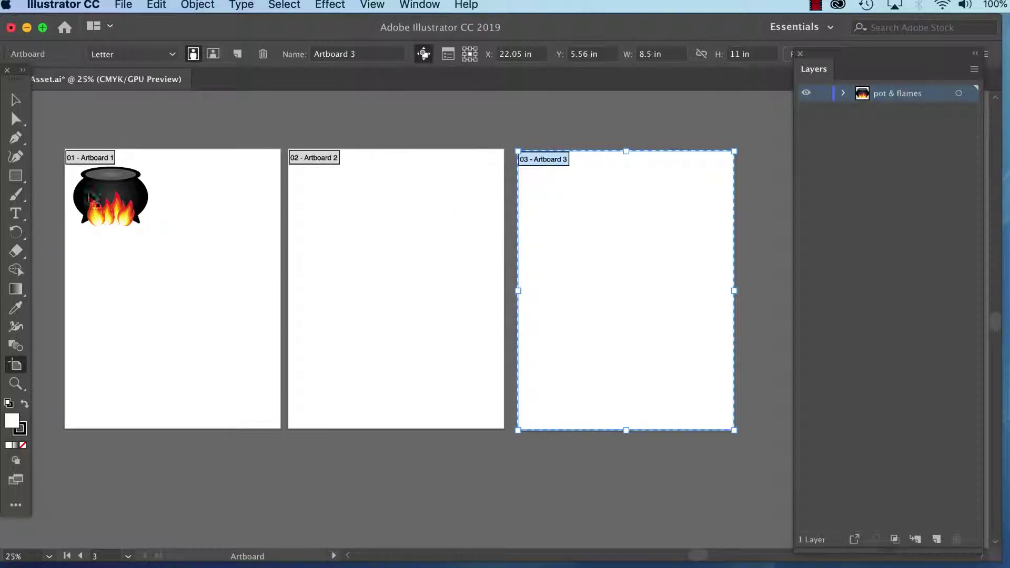
{"action": "left_click", "coordinate": [15, 100]}
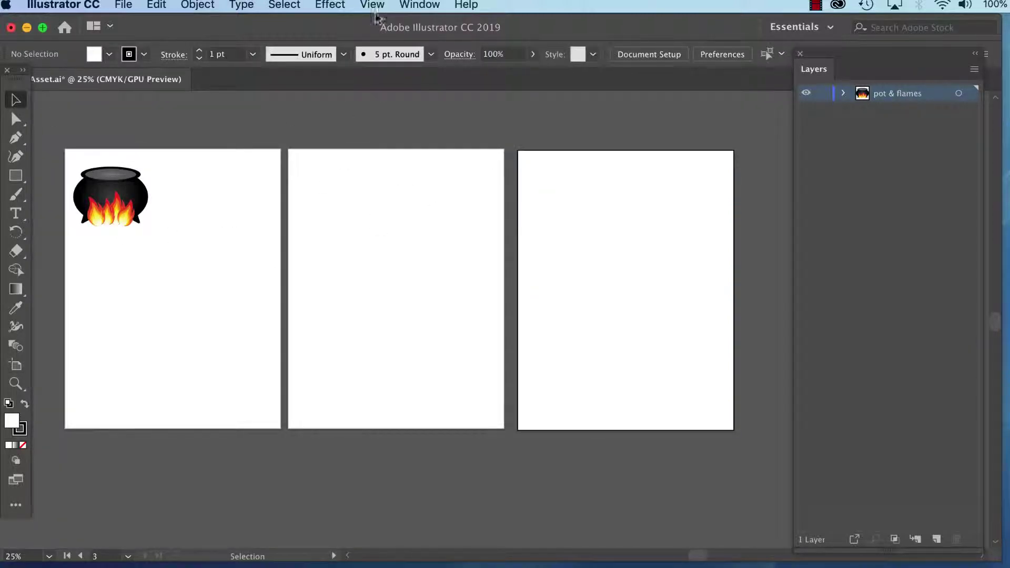
Step: Zoom far out and pan away from the artboards, and fit Artboard 3 back in the window
{"action": "key", "text": "super+minus"}
{"action": "key", "text": "super+minus"}
{"action": "key", "text": "super+minus"}
{"action": "key", "text": "super+minus"}
{"action": "key", "text": "super+minus"}
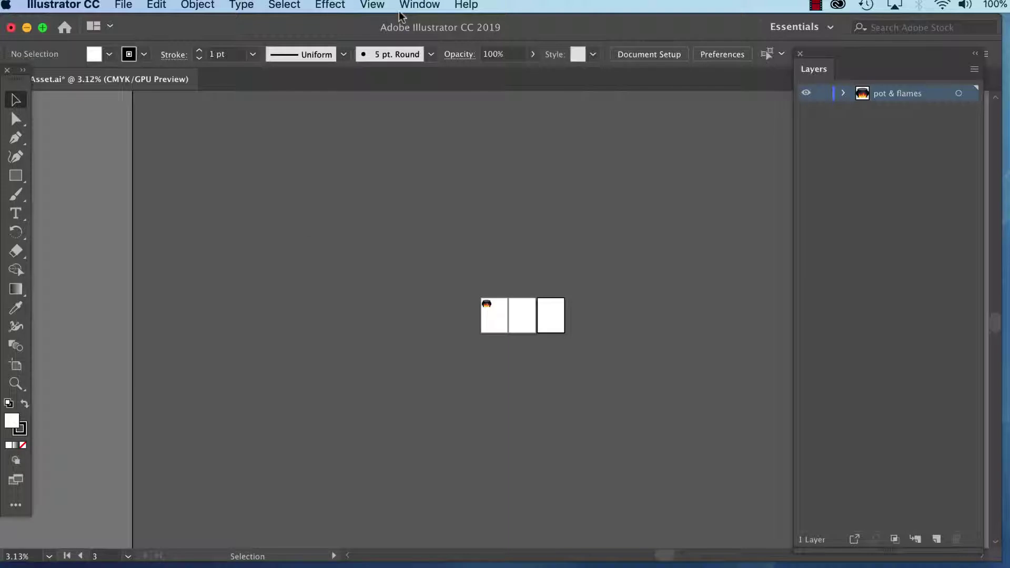
{"action": "key", "text": "space"}
{"action": "left_click_drag", "start_coordinate": [359, 267], "coordinate": [634, 295]}
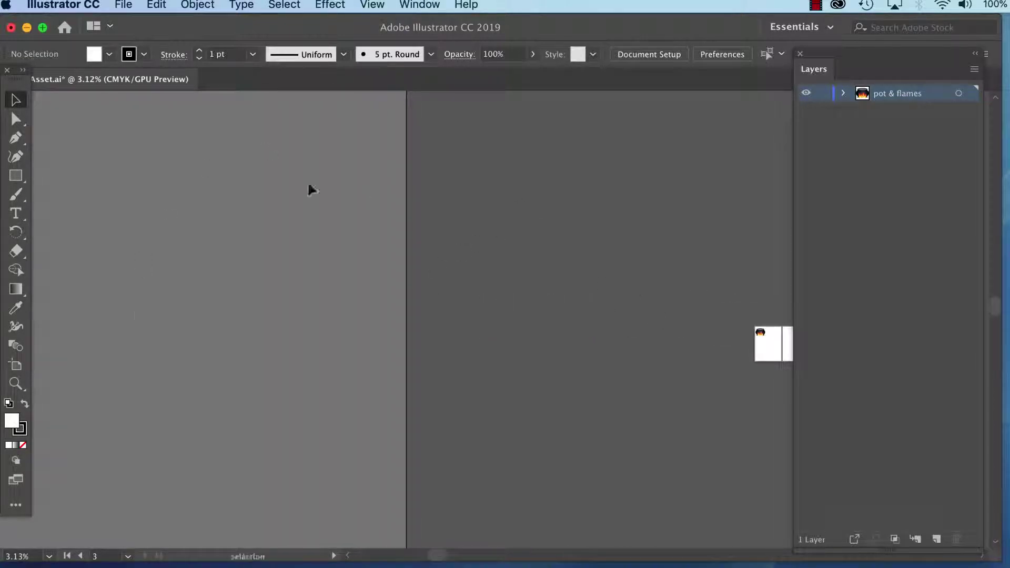
{"action": "left_click", "coordinate": [371, 5]}
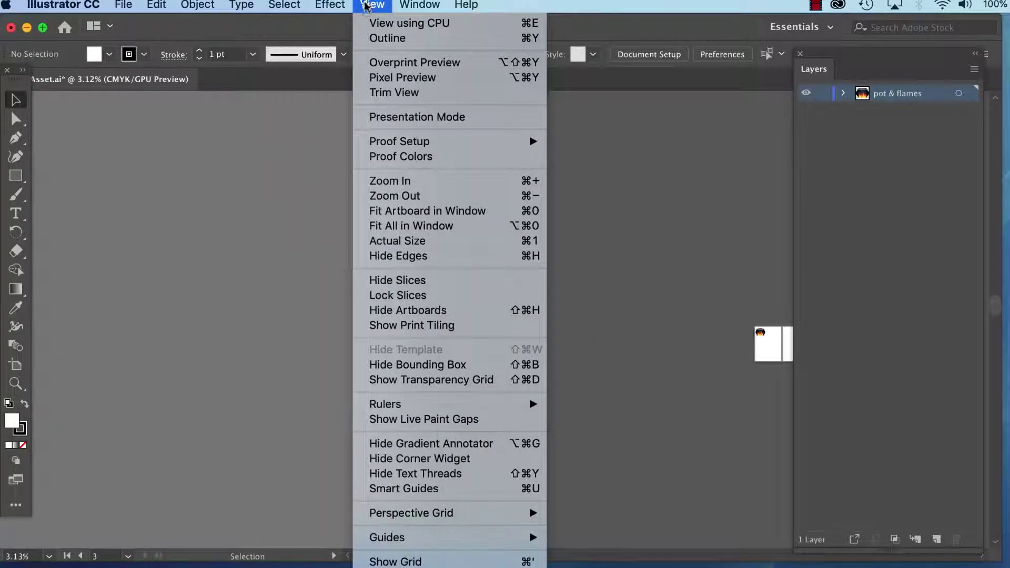
{"action": "left_click", "coordinate": [431, 216]}
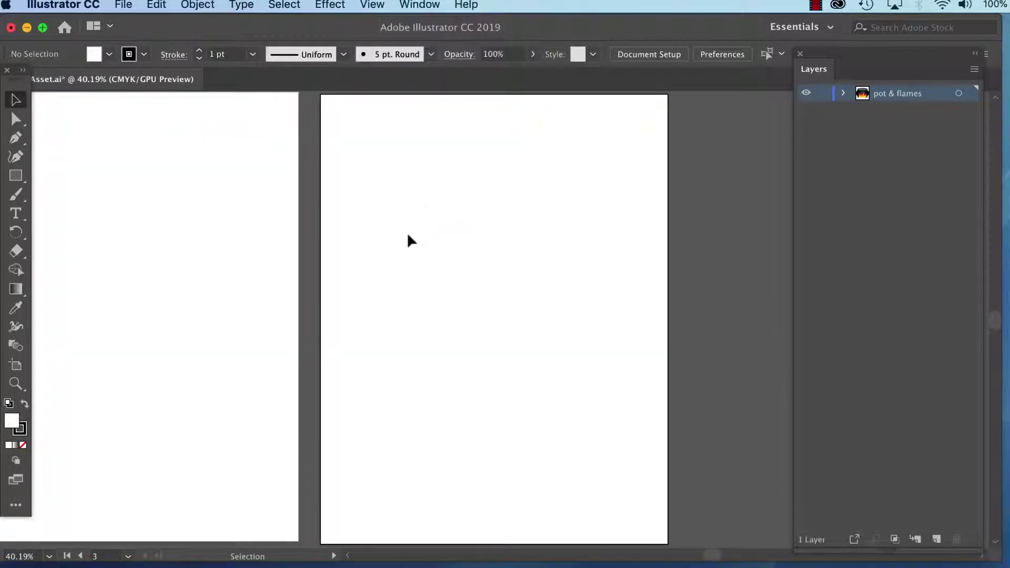
Step: Fit all three artboards in the window and keep the Illustrator document in front
{"action": "left_click", "coordinate": [372, 6]}
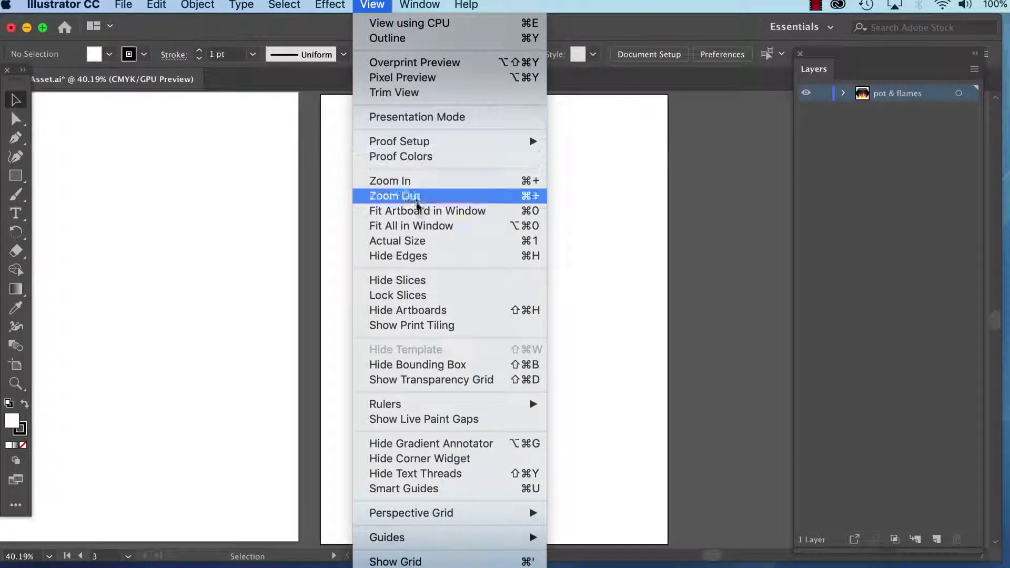
{"action": "left_click", "coordinate": [419, 227]}
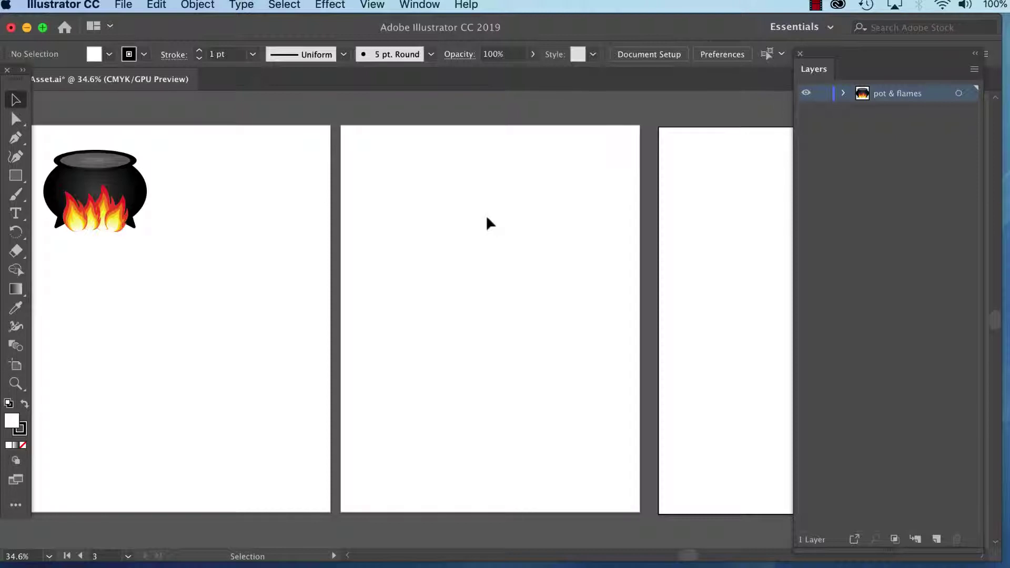
{"action": "left_click", "coordinate": [544, 567]}
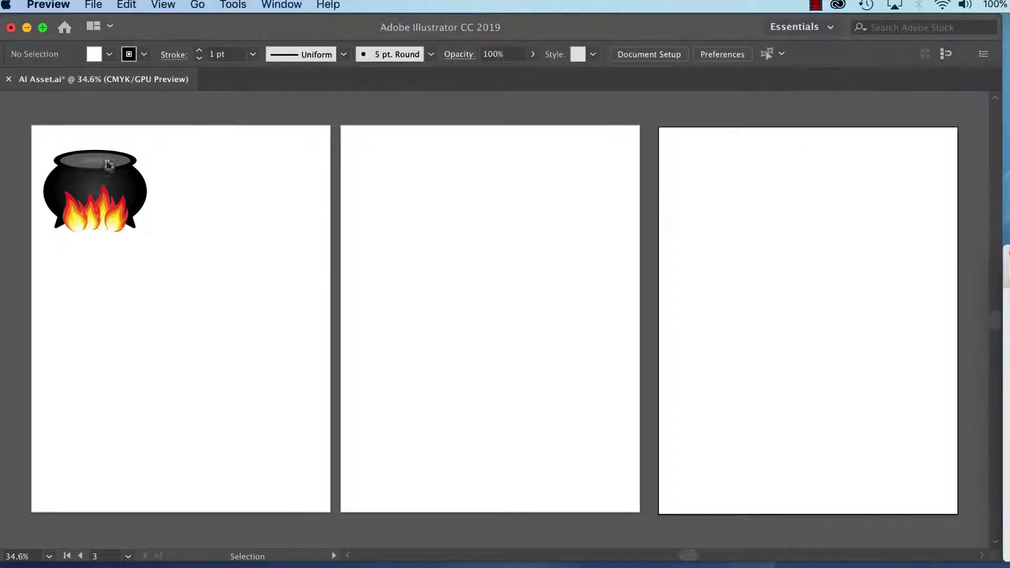
{"action": "left_click", "coordinate": [691, 37]}
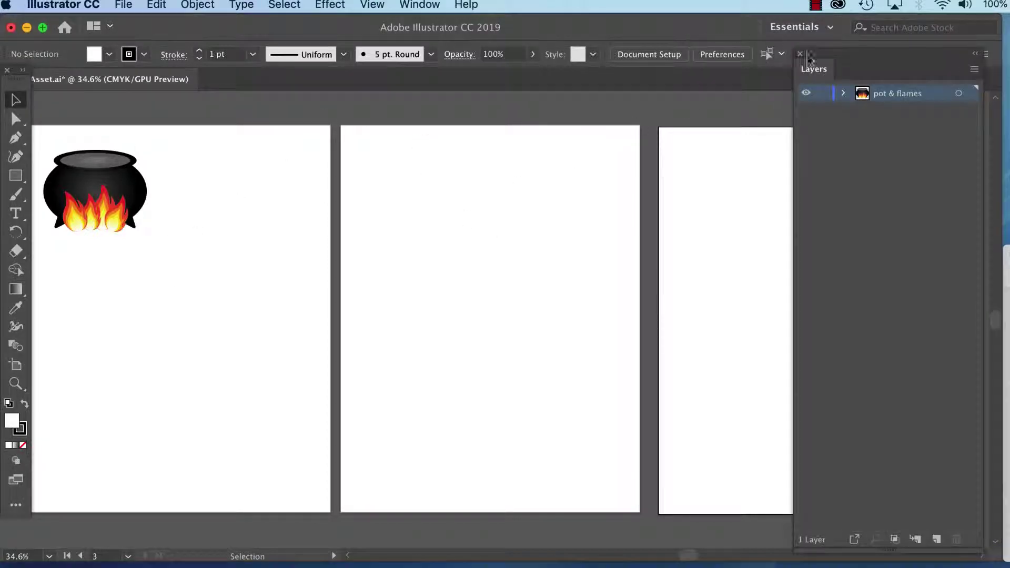
Step: Add two new layers above the pot & flames layer, and lock pot & flames while leaving it visible
{"action": "left_click", "coordinate": [937, 539]}
{"action": "left_click", "coordinate": [936, 539]}
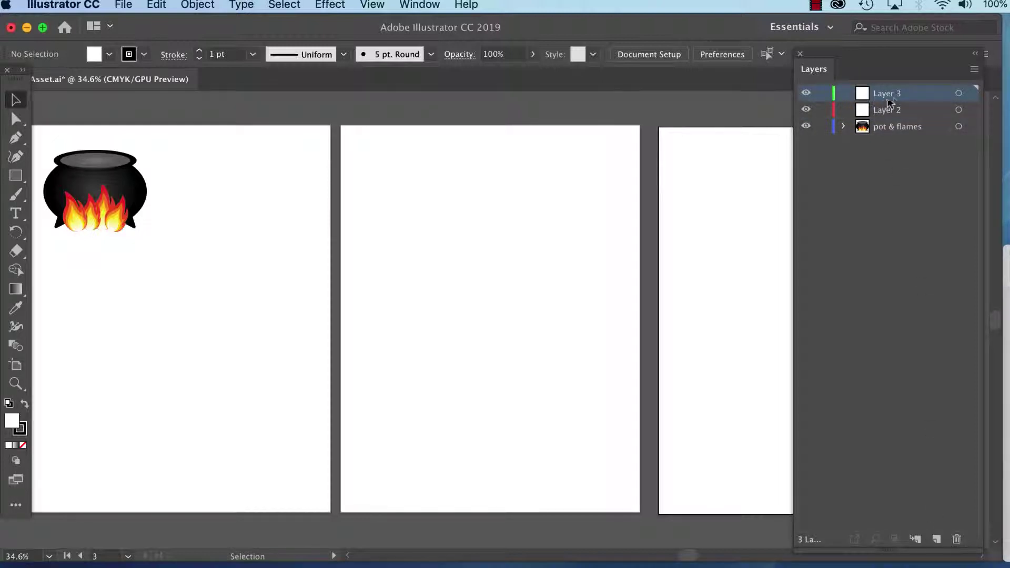
{"action": "left_click", "coordinate": [823, 129]}
{"action": "left_click", "coordinate": [807, 127]}
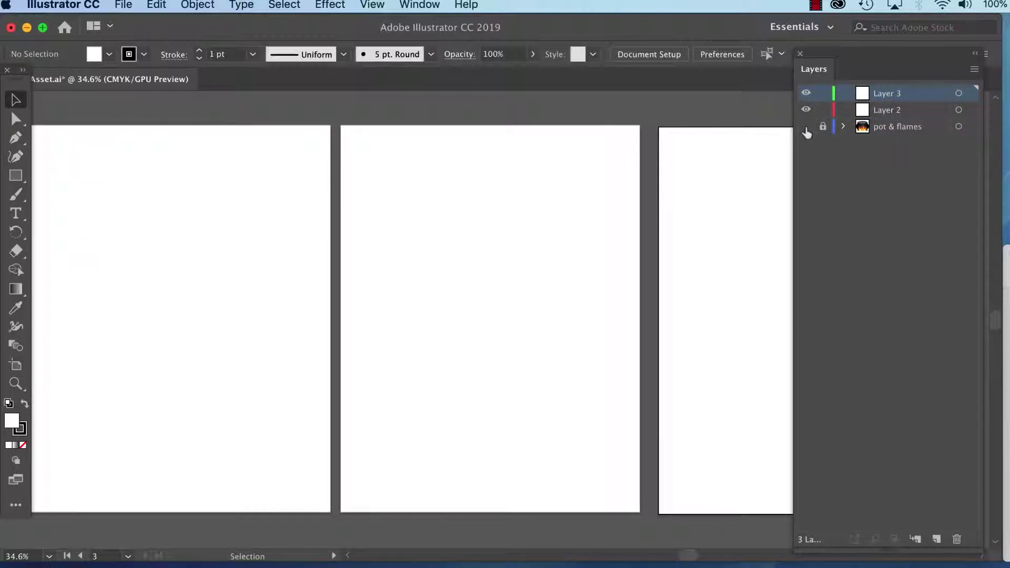
{"action": "left_click", "coordinate": [807, 127]}
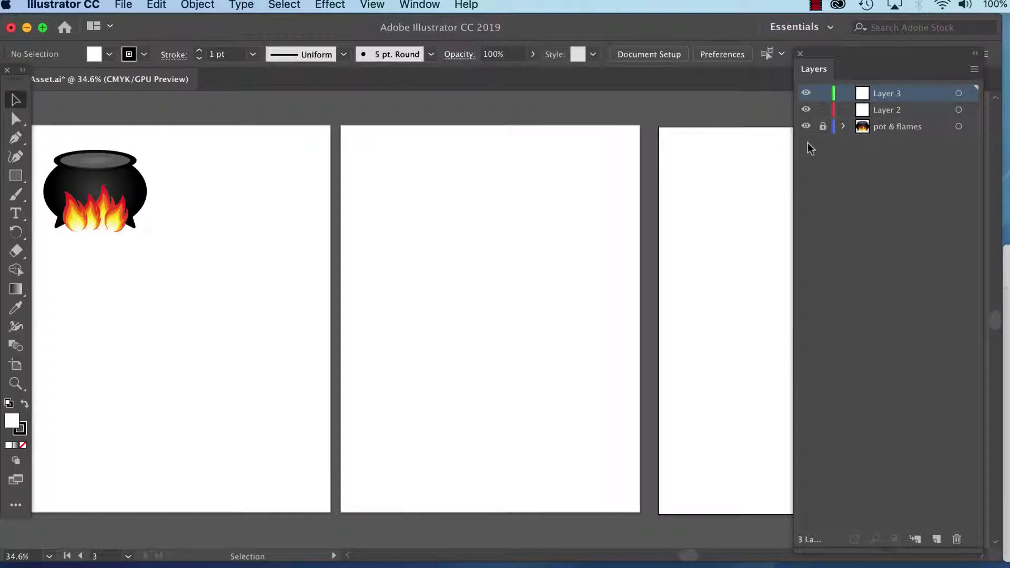
Step: Activate the Type tool and open the Character panel, placing it over the upper part of Artboard 2
{"action": "key", "text": "super+equal"}
{"action": "left_click", "coordinate": [15, 213]}
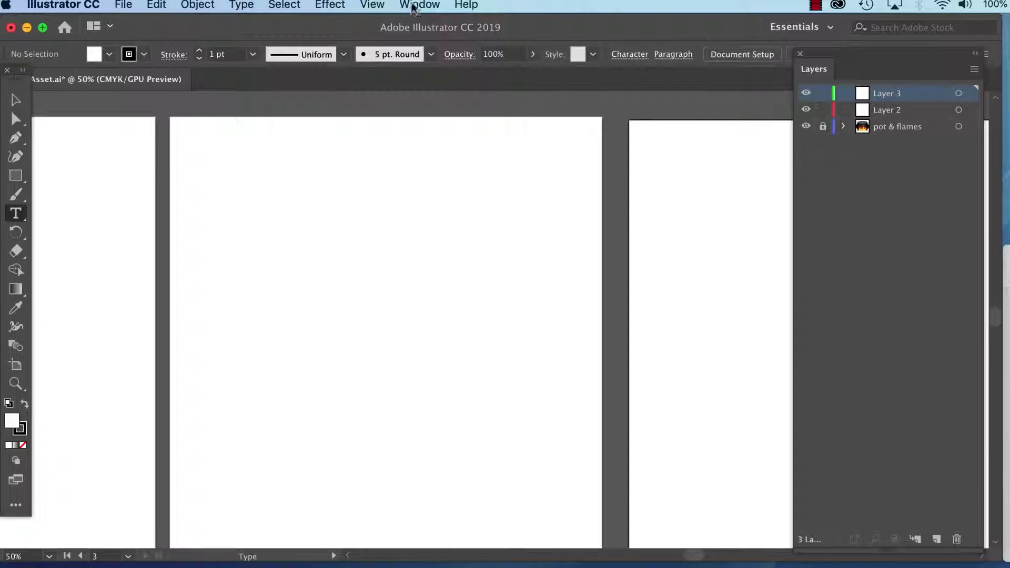
{"action": "left_click", "coordinate": [418, 6]}
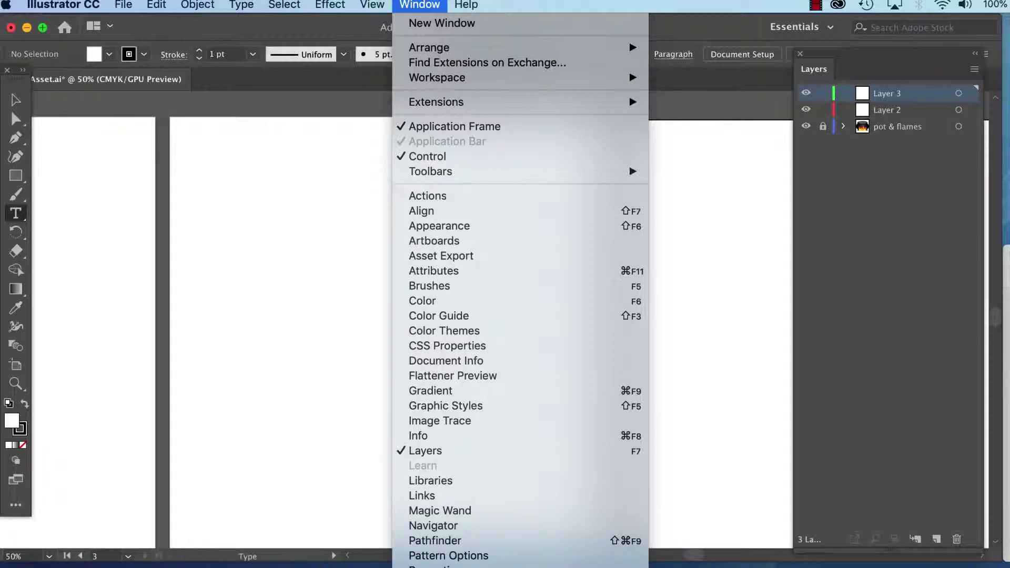
{"action": "left_click", "coordinate": [684, 567]}
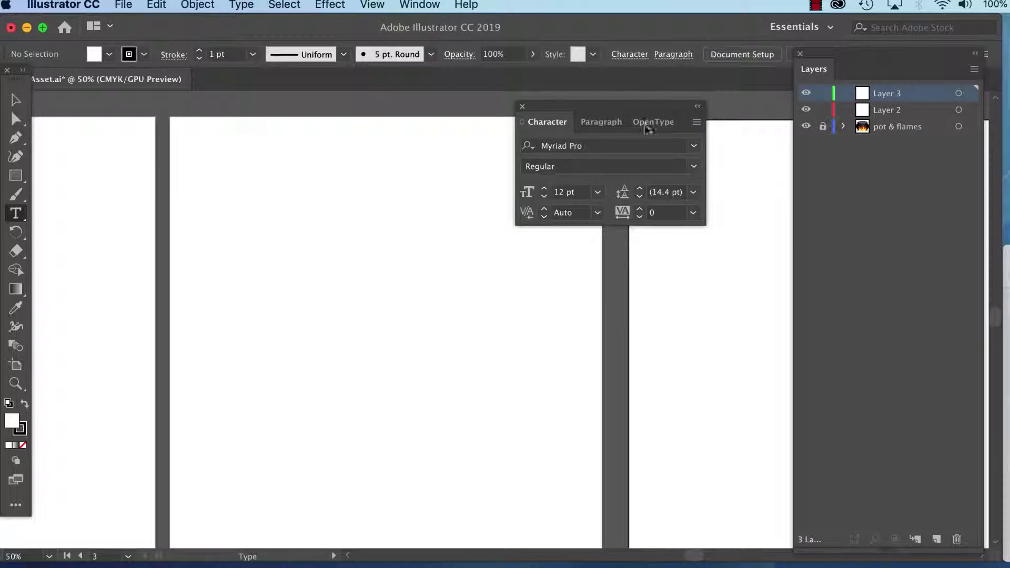
{"action": "left_click_drag", "start_coordinate": [652, 105], "coordinate": [524, 134]}
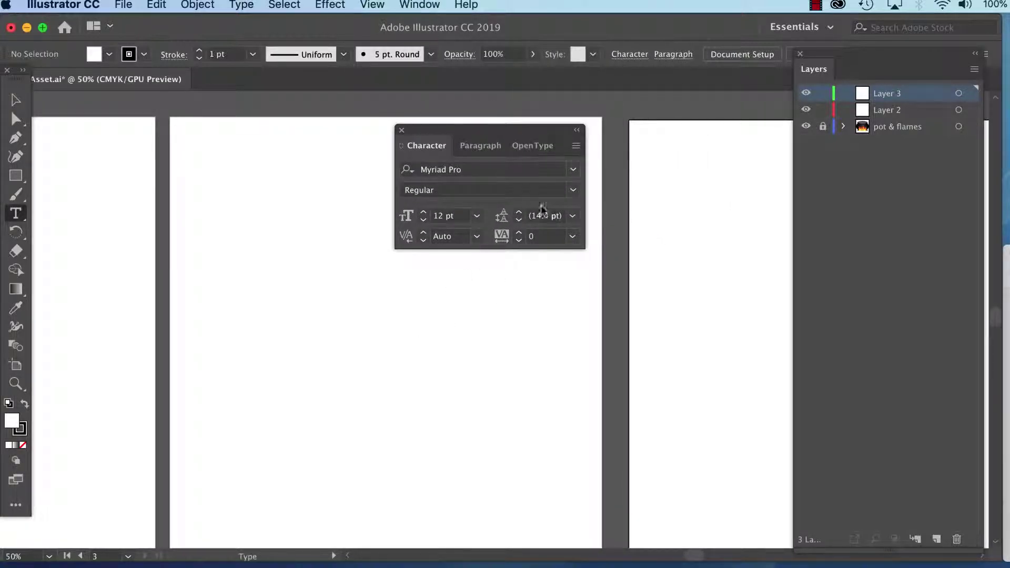
Step: Show the full options of the Character panel and move it over the gap between Artboards 2 and 3
{"action": "left_click", "coordinate": [576, 147]}
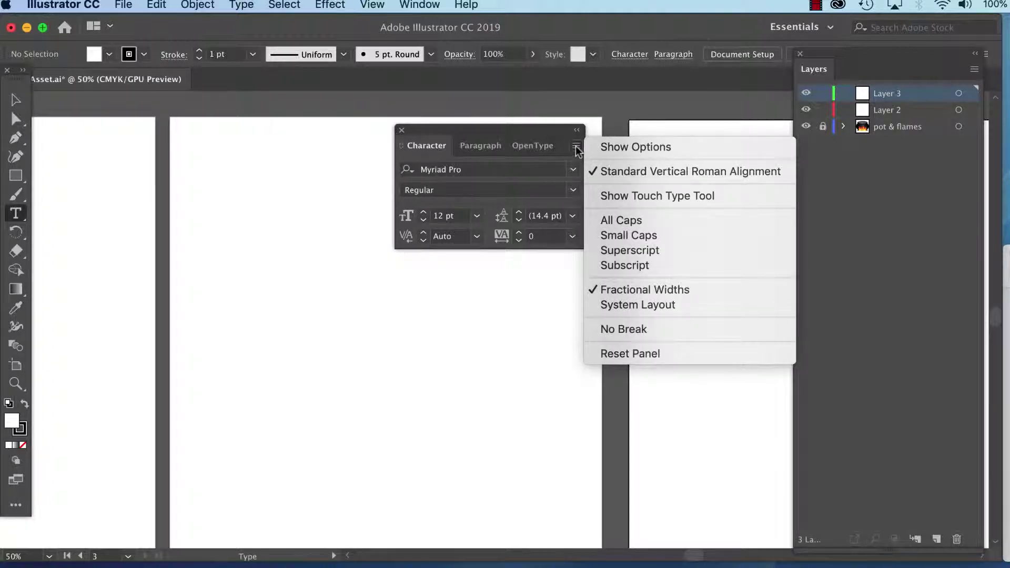
{"action": "left_click", "coordinate": [646, 147]}
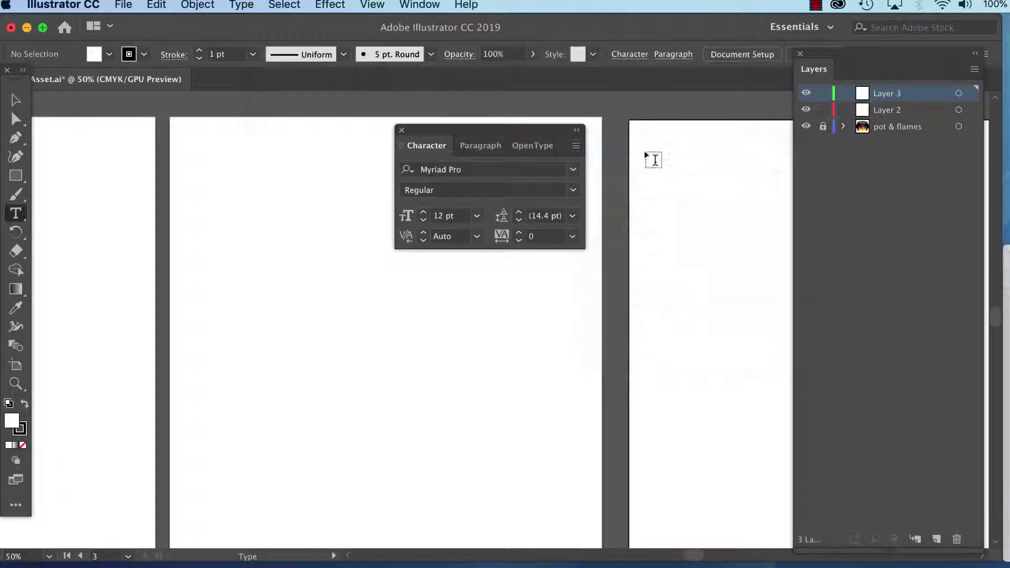
{"action": "left_click_drag", "start_coordinate": [459, 162], "coordinate": [435, 163]}
{"action": "left_click_drag", "start_coordinate": [410, 131], "coordinate": [411, 136]}
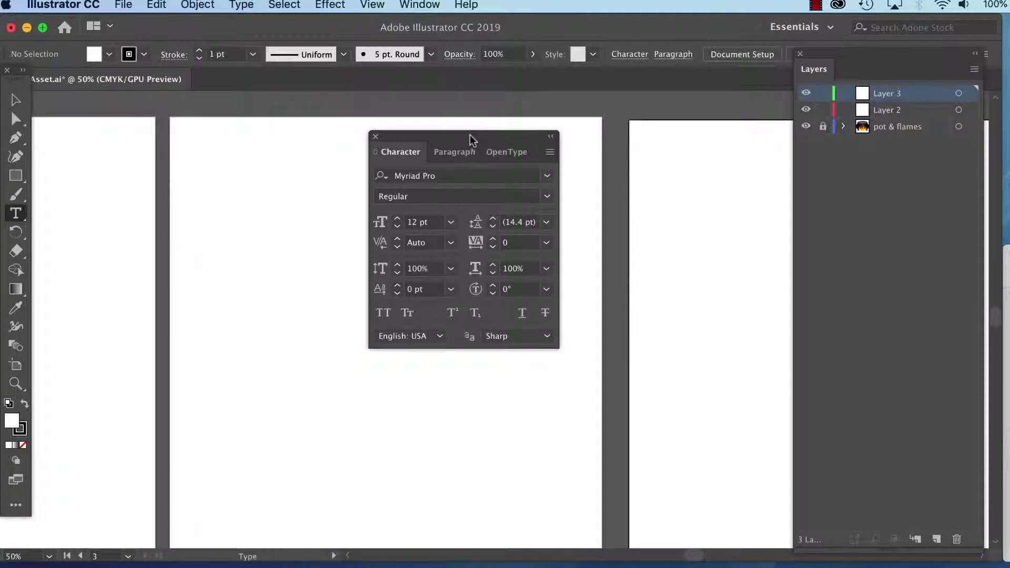
{"action": "left_click_drag", "start_coordinate": [470, 135], "coordinate": [629, 142]}
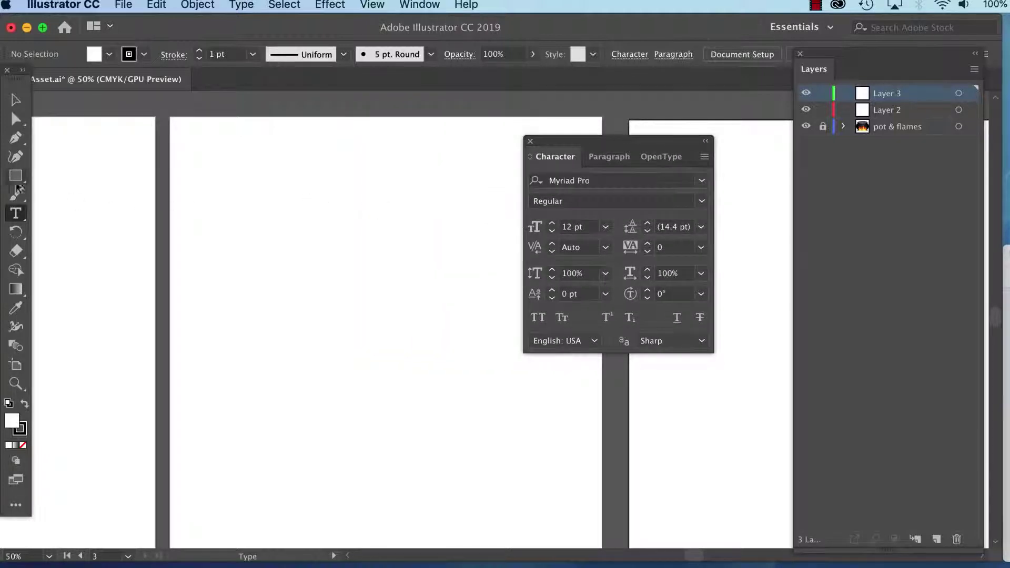
{"action": "left_click", "coordinate": [215, 165]}
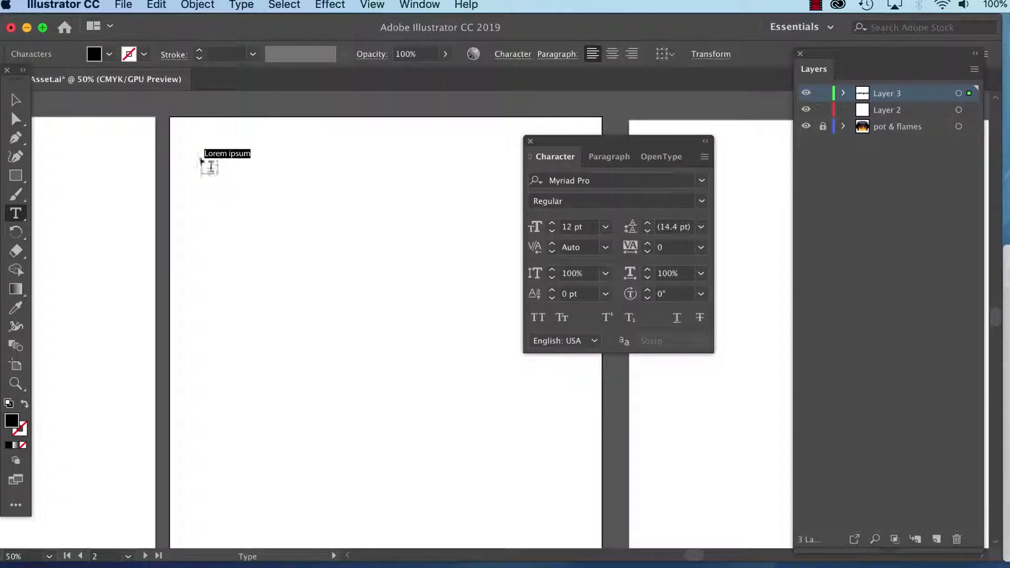
{"action": "key", "text": "super+plus"}
{"action": "key", "text": "super+plus"}
{"action": "key", "text": "BackSpace"}
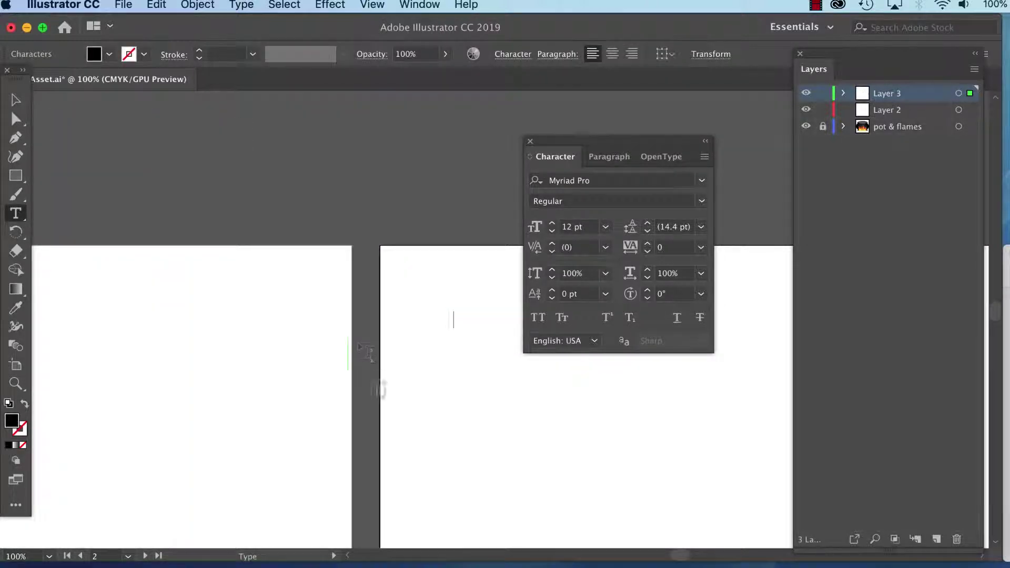
{"action": "left_click_drag", "start_coordinate": [397, 375], "coordinate": [90, 209]}
{"action": "key", "text": "BackSpace"}
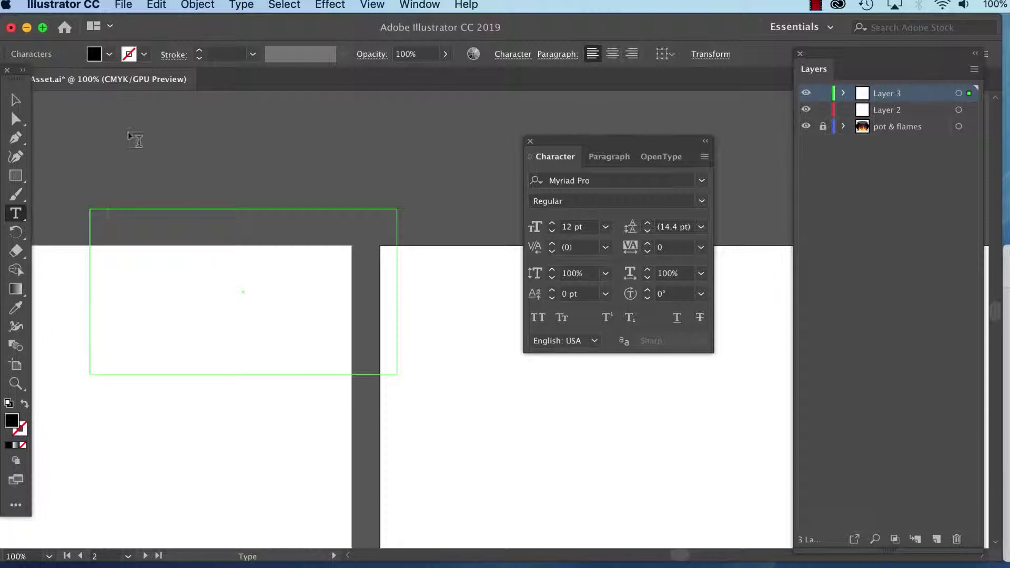
{"action": "left_click_drag", "start_coordinate": [130, 135], "coordinate": [410, 432]}
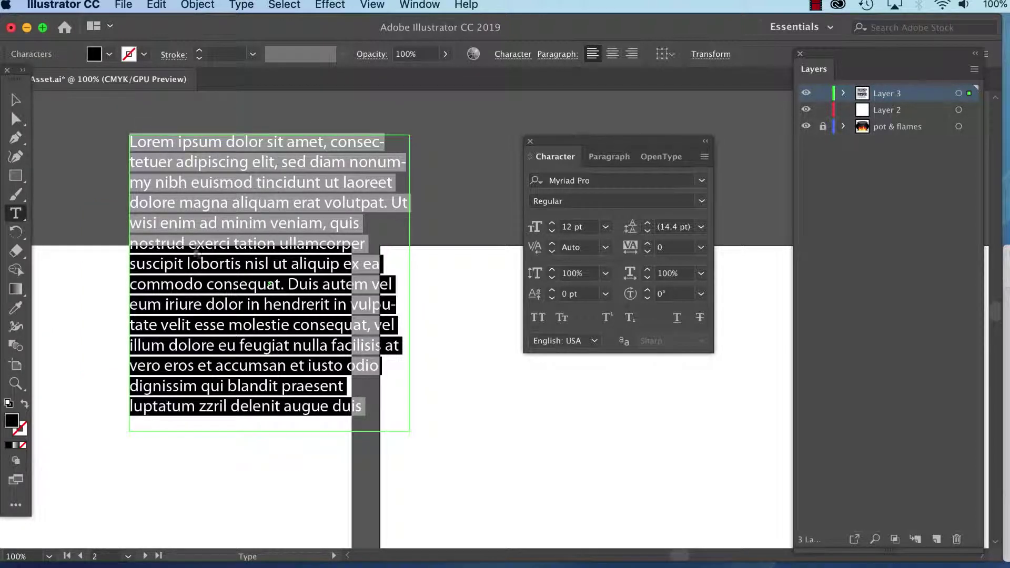
{"action": "left_click", "coordinate": [11, 100]}
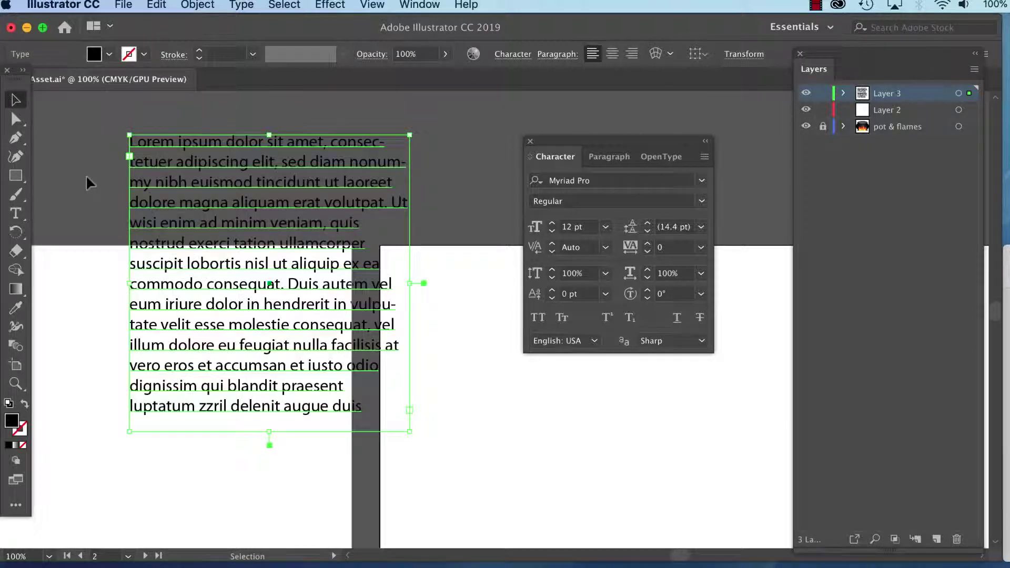
{"action": "key", "text": "super+a"}
{"action": "key", "text": "Delete"}
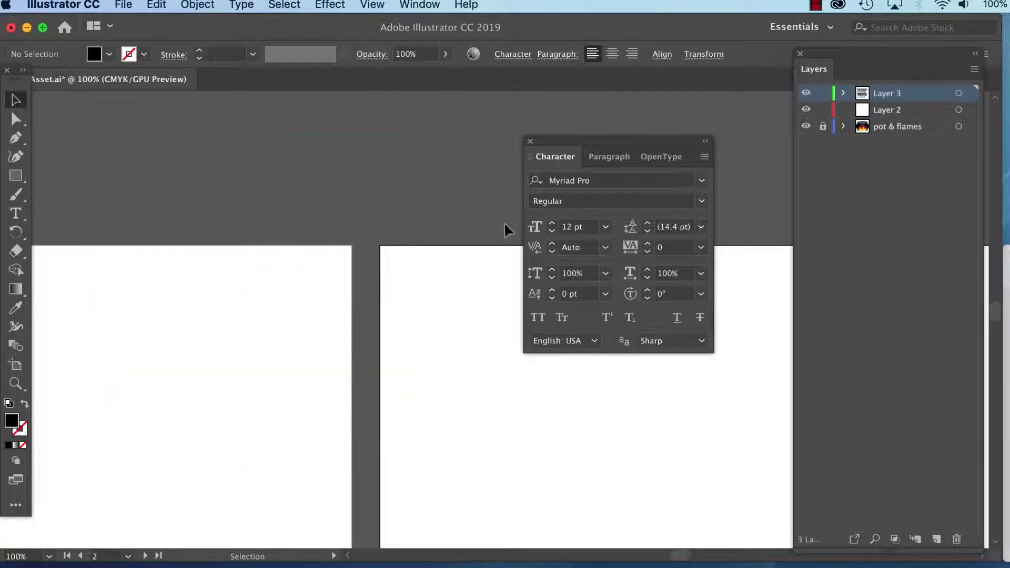
Step: Set the Type tool to 24 pt in the PowerChord font, chosen from the favorite fonts
{"action": "left_click_drag", "start_coordinate": [315, 372], "coordinate": [165, 246]}
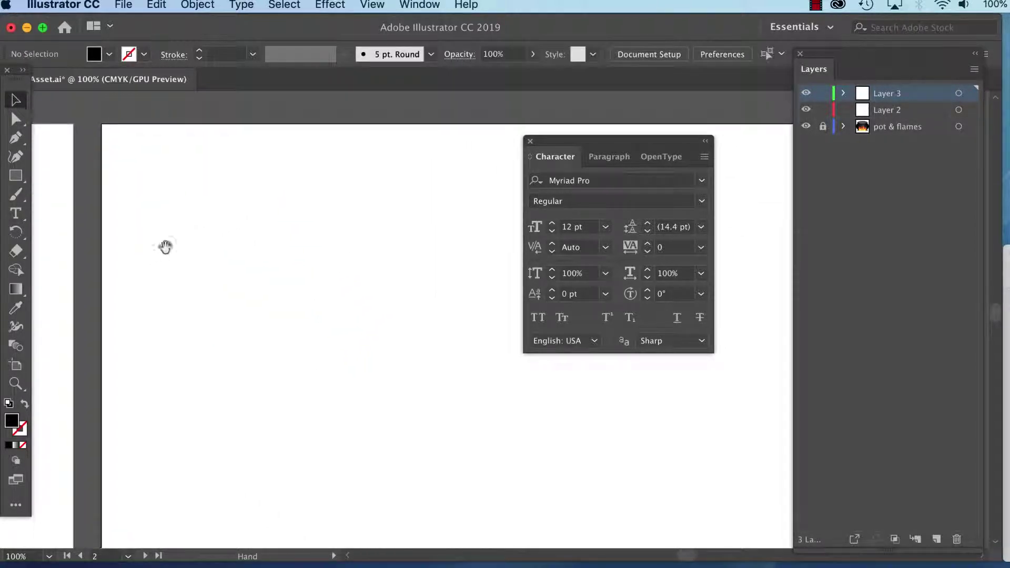
{"action": "key", "text": "t"}
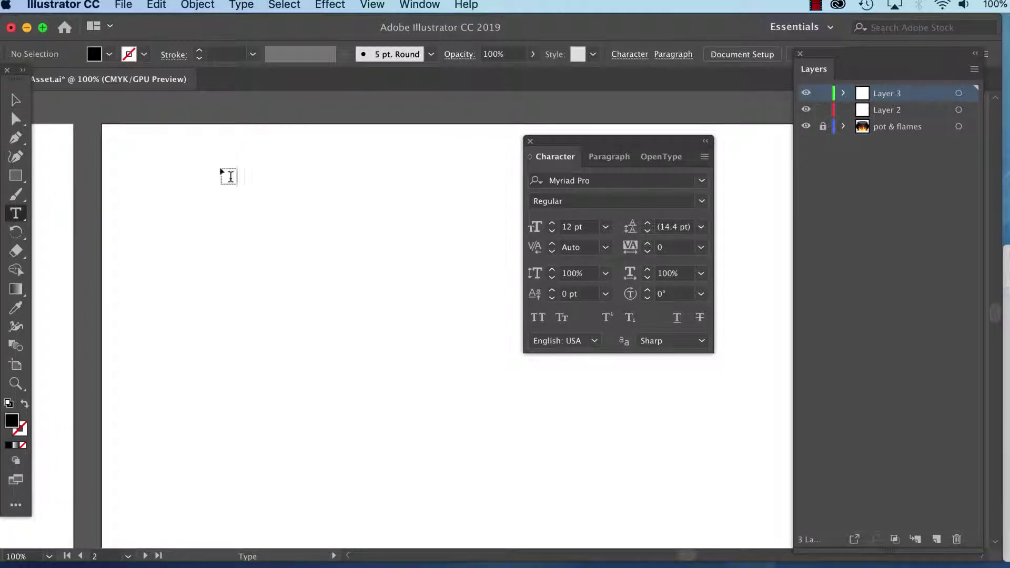
{"action": "left_click", "coordinate": [606, 228]}
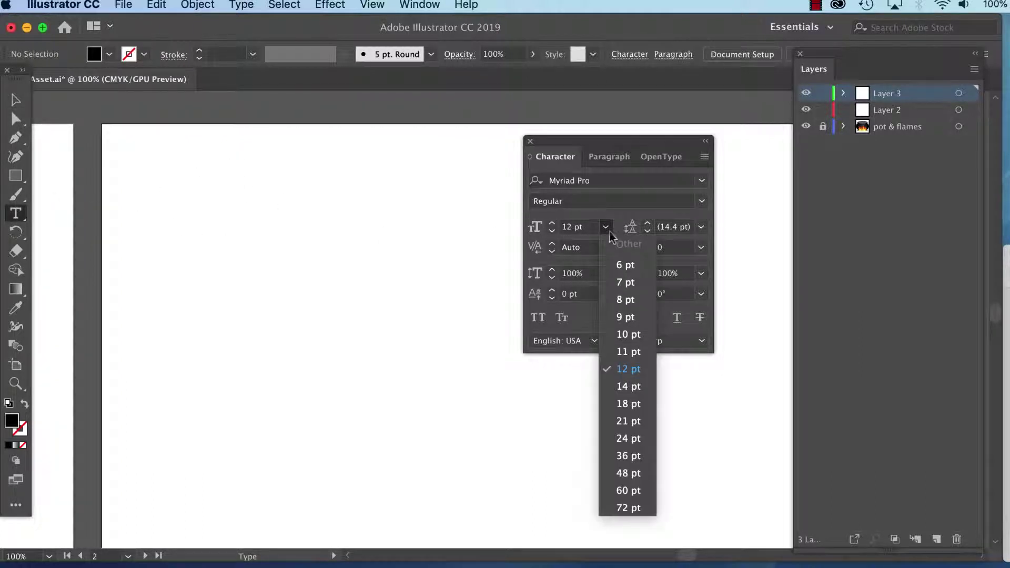
{"action": "left_click", "coordinate": [634, 439]}
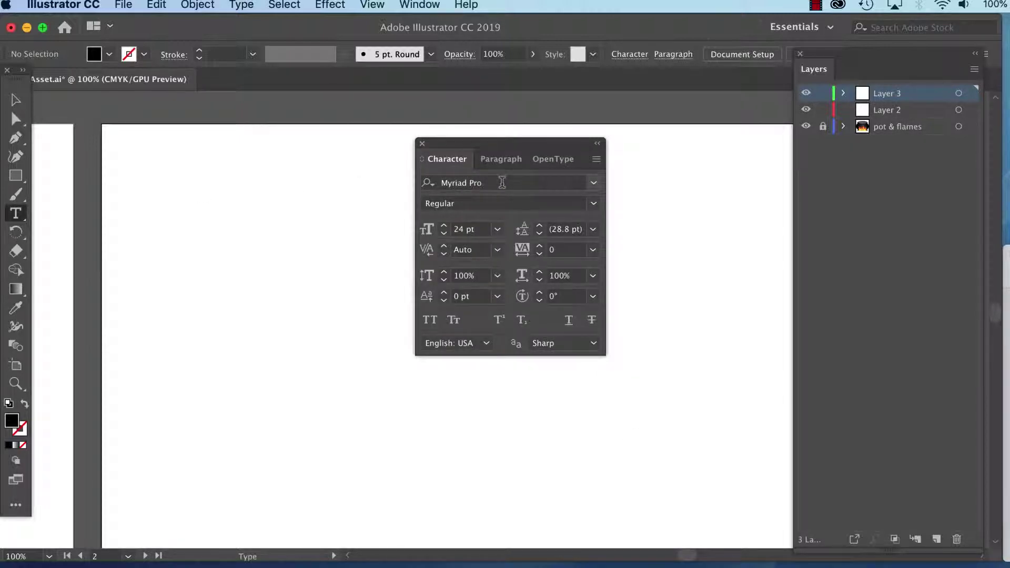
{"action": "left_click", "coordinate": [593, 184]}
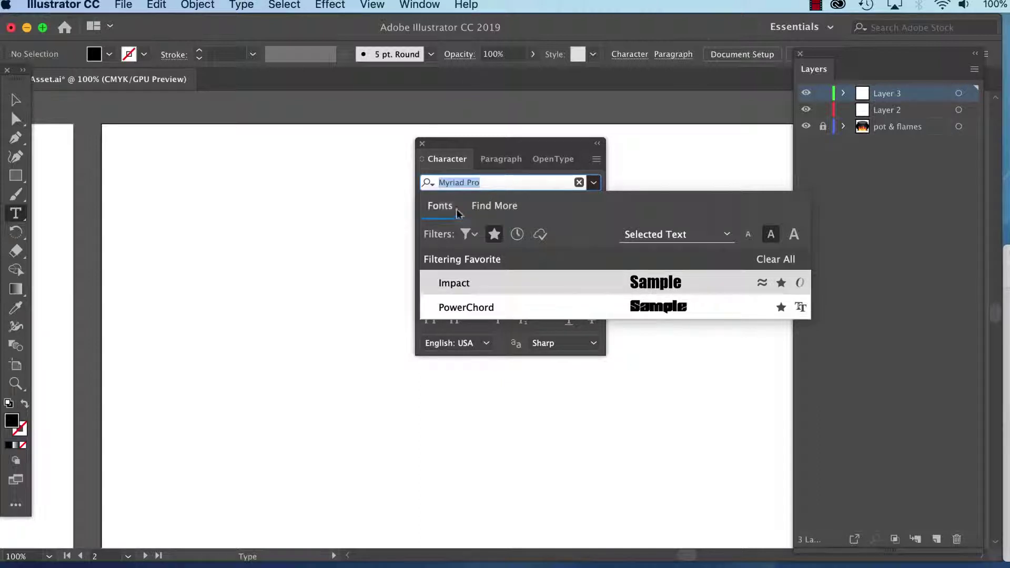
{"action": "left_click", "coordinate": [494, 234]}
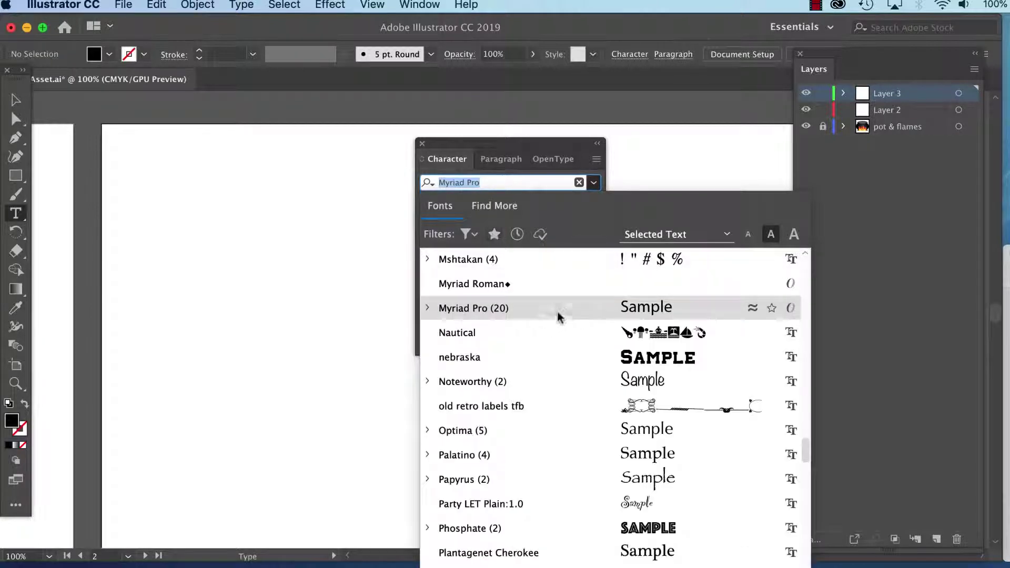
{"action": "left_click", "coordinate": [494, 234]}
{"action": "left_click", "coordinate": [477, 309]}
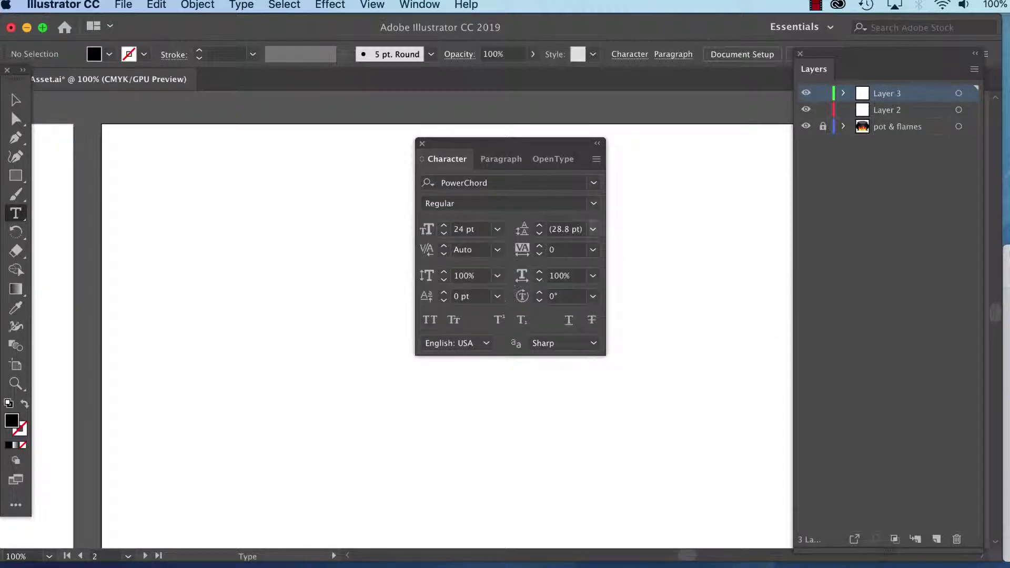
Step: Place a line of point-type placeholder text near the top of Artboard 2 and an area-type text box below it
{"action": "left_click", "coordinate": [175, 170]}
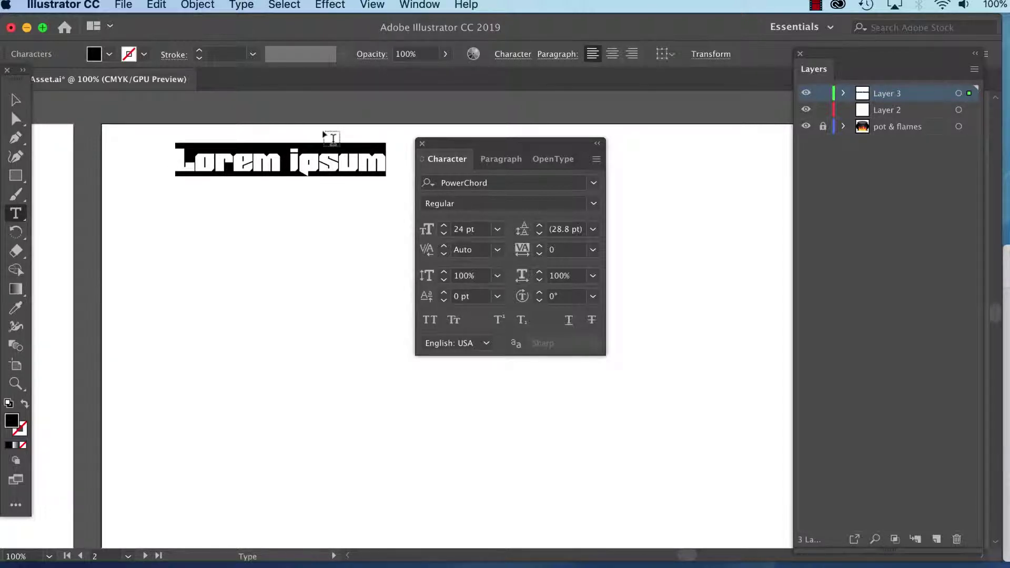
{"action": "left_click_drag", "start_coordinate": [159, 246], "coordinate": [353, 400]}
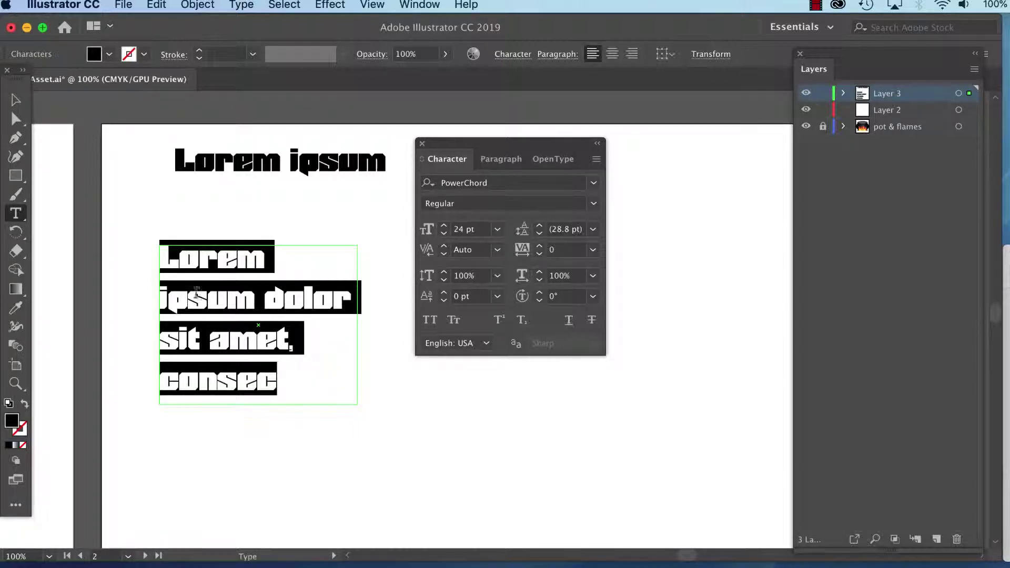
{"action": "left_click", "coordinate": [236, 301], "text": "super"}
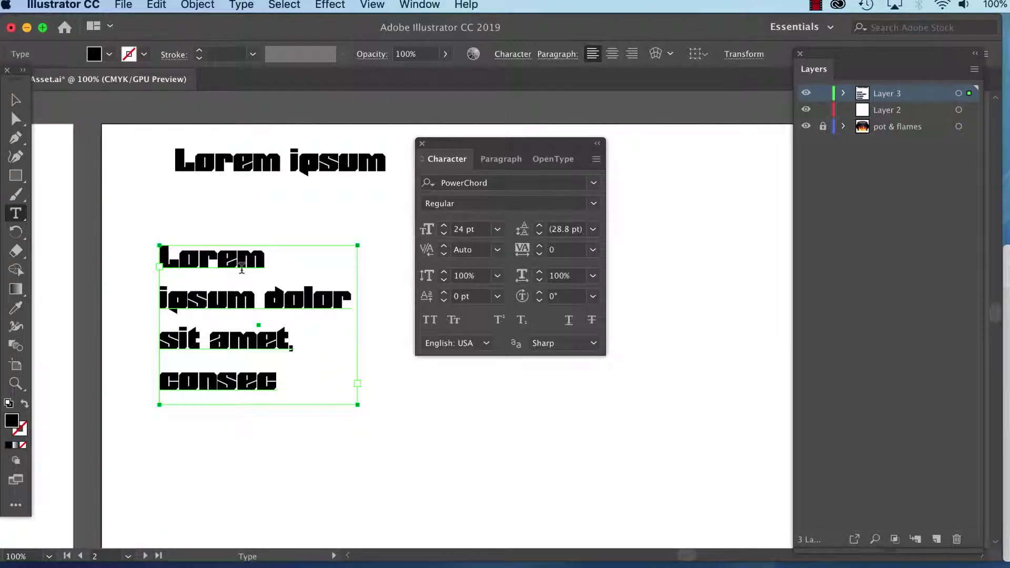
Step: Delete both the area-type text box and the point-type placeholder line from Artboard 2
{"action": "key", "text": "backslash"}
{"action": "key", "text": "BackSpace"}
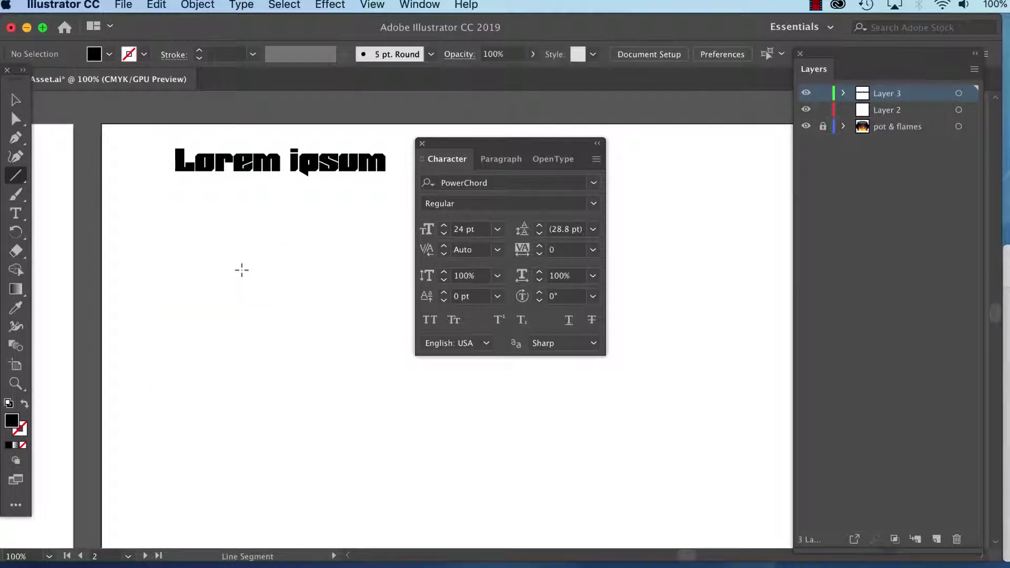
{"action": "left_click", "coordinate": [193, 166], "text": "super"}
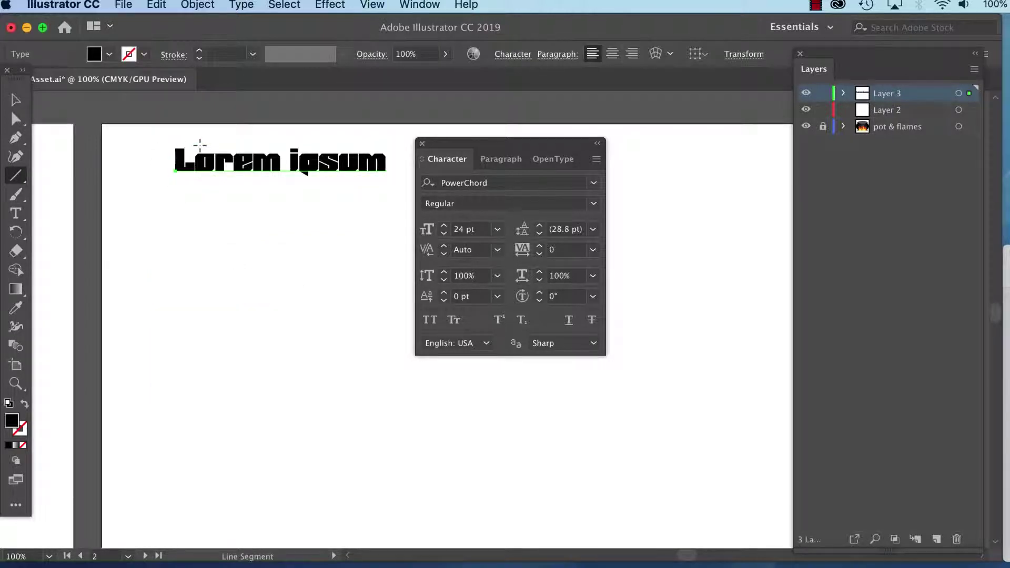
{"action": "key", "text": "BackSpace"}
Step: Create a point-type object near the top of Artboard 2 reading "the" on the first line and "big" on the second
{"action": "key", "text": "t"}
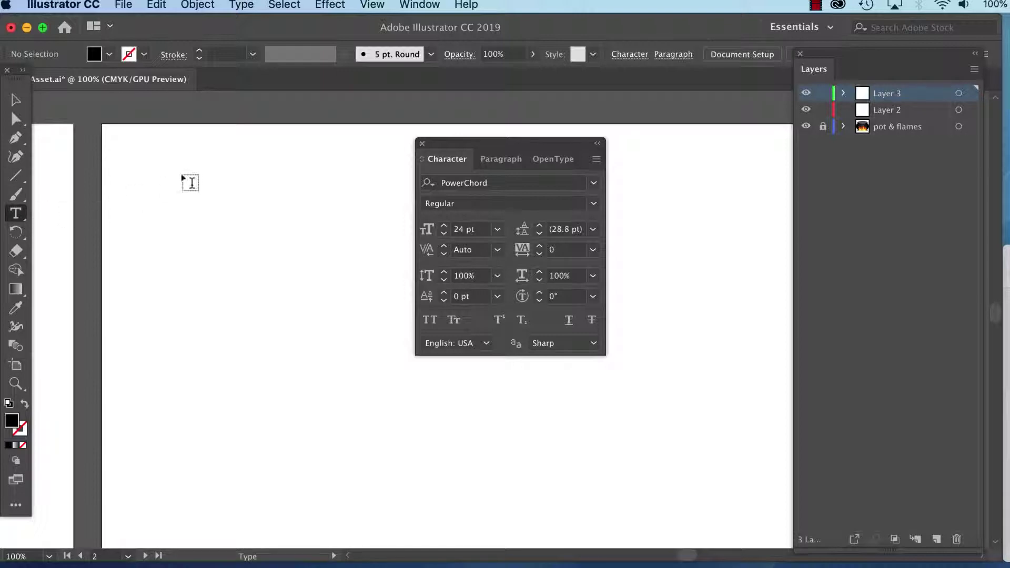
{"action": "left_click", "coordinate": [185, 179]}
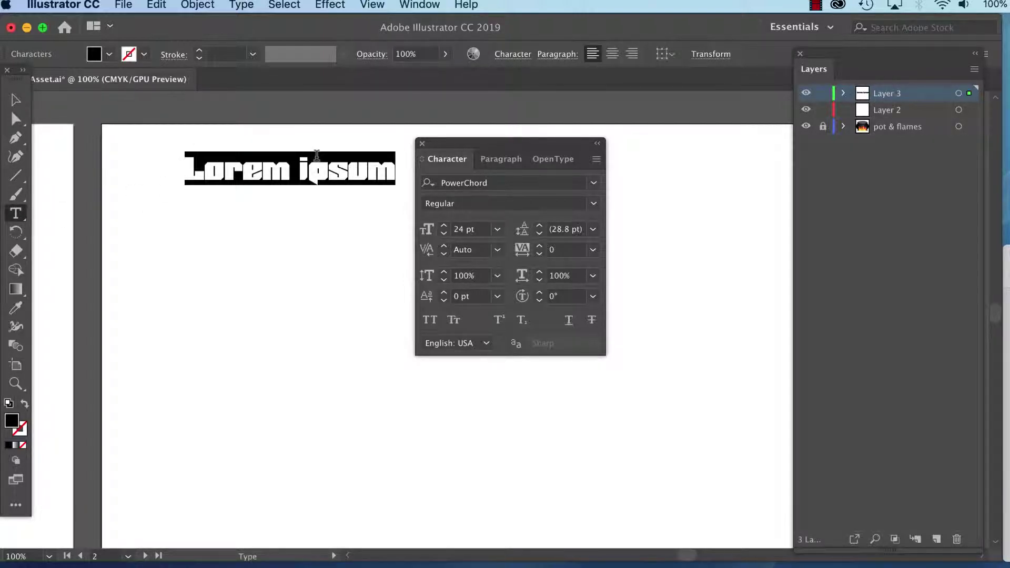
{"action": "type", "text": "the "}
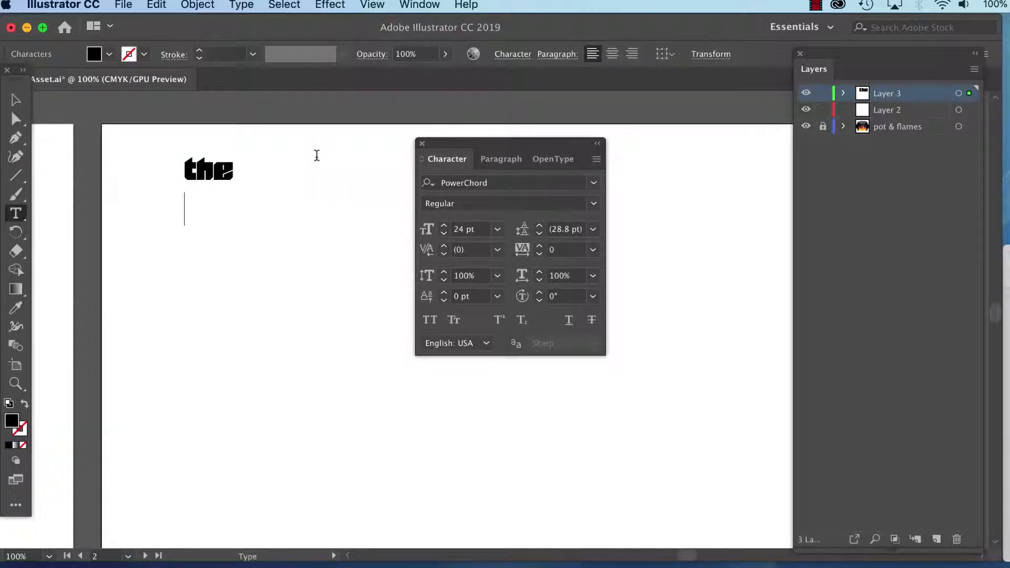
{"action": "type", "text": "big"}
{"action": "left_click", "coordinate": [15, 100]}
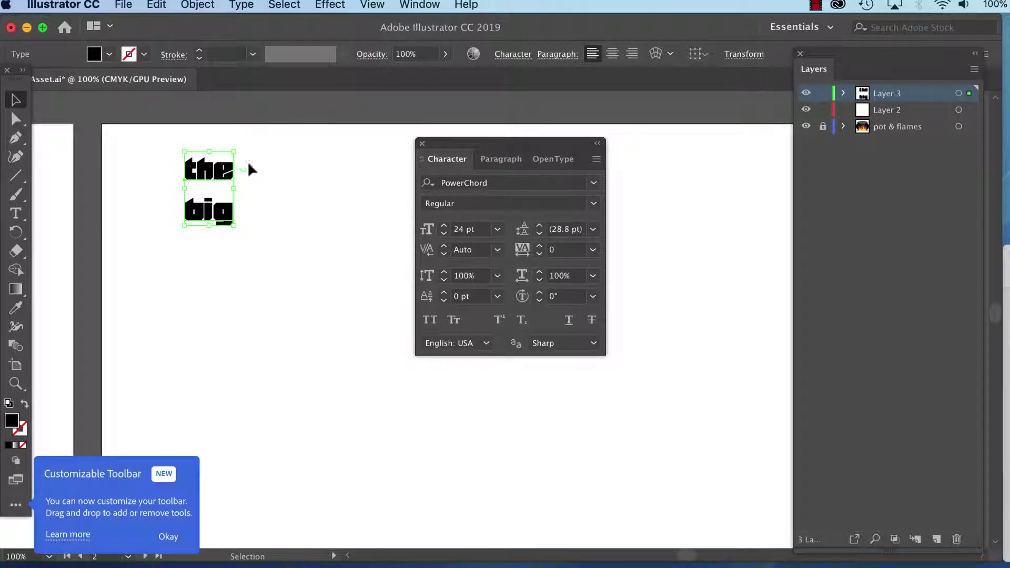
Step: Change the case of the two-line text to UPPERCASE and dismiss the Customizable Toolbar tip
{"action": "left_click", "coordinate": [246, 7]}
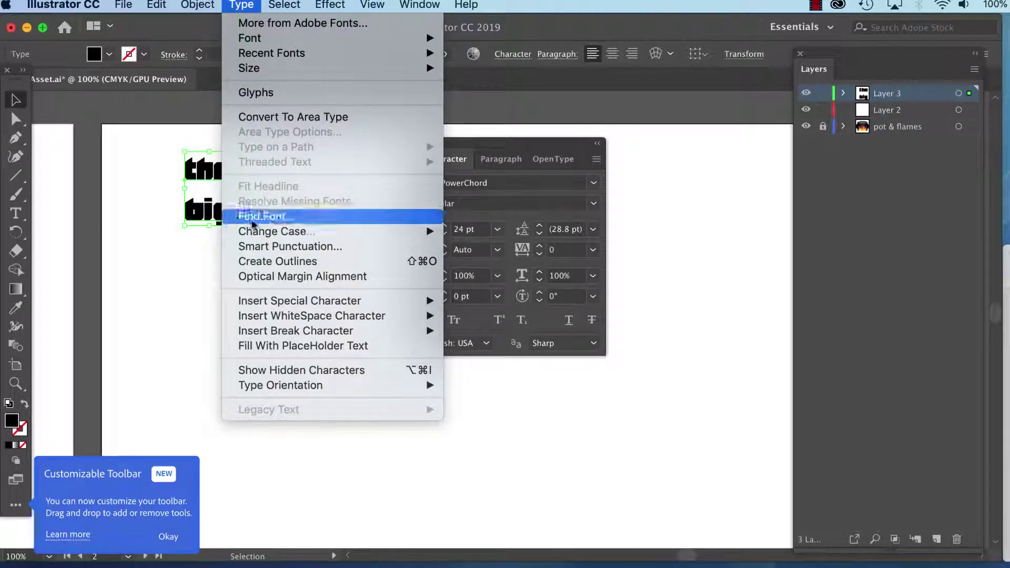
{"action": "mouse_move", "coordinate": [296, 236]}
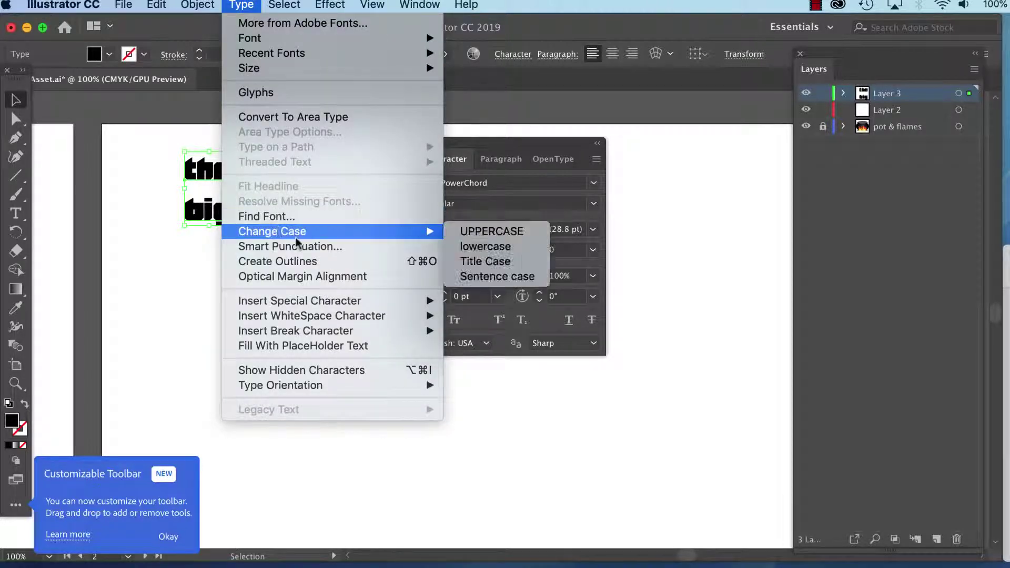
{"action": "left_click", "coordinate": [504, 237]}
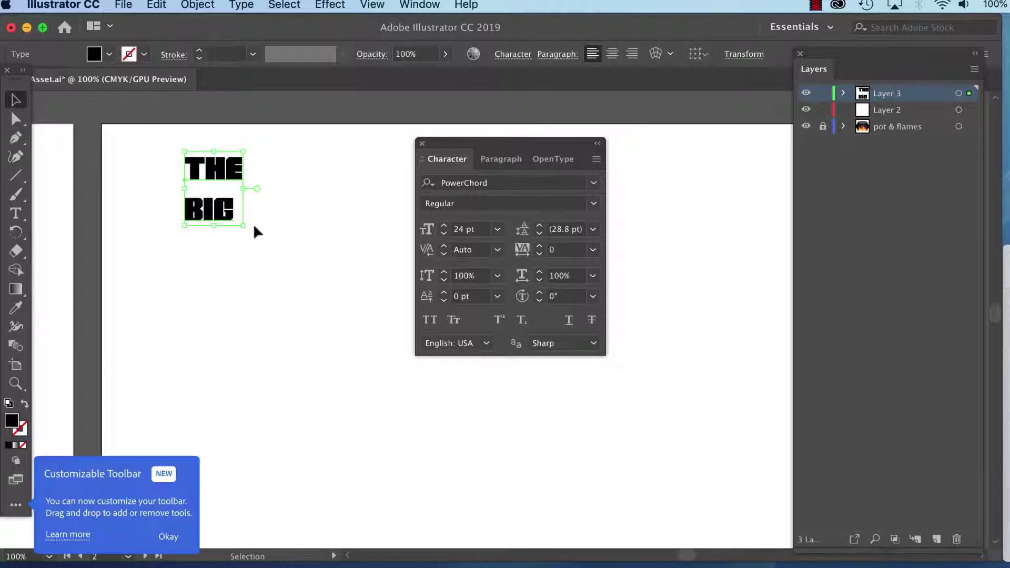
{"action": "left_click", "coordinate": [167, 537]}
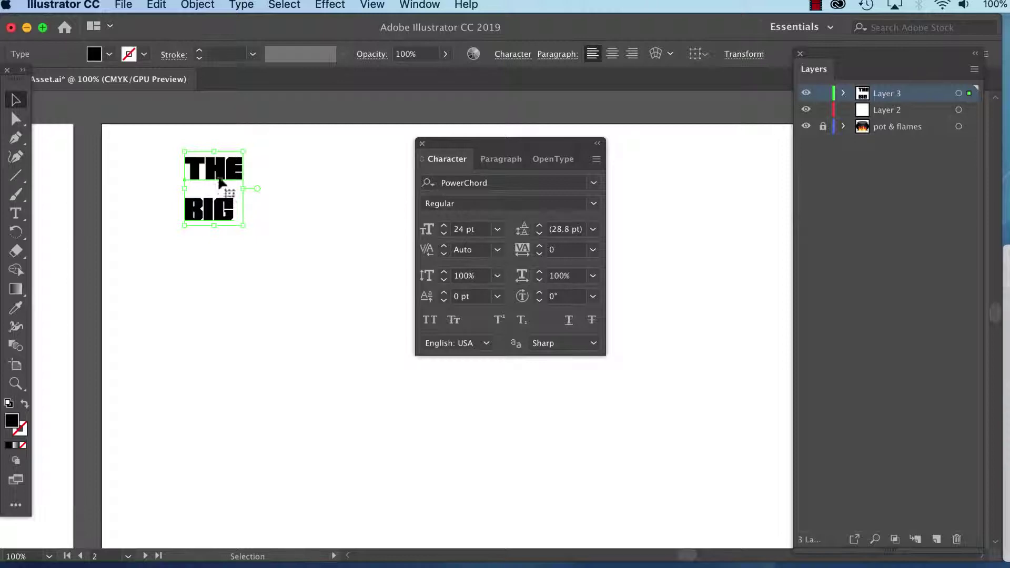
Step: Set the leading of the THE BIG text to 18 pt and its tracking to 25
{"action": "left_click", "coordinate": [594, 230]}
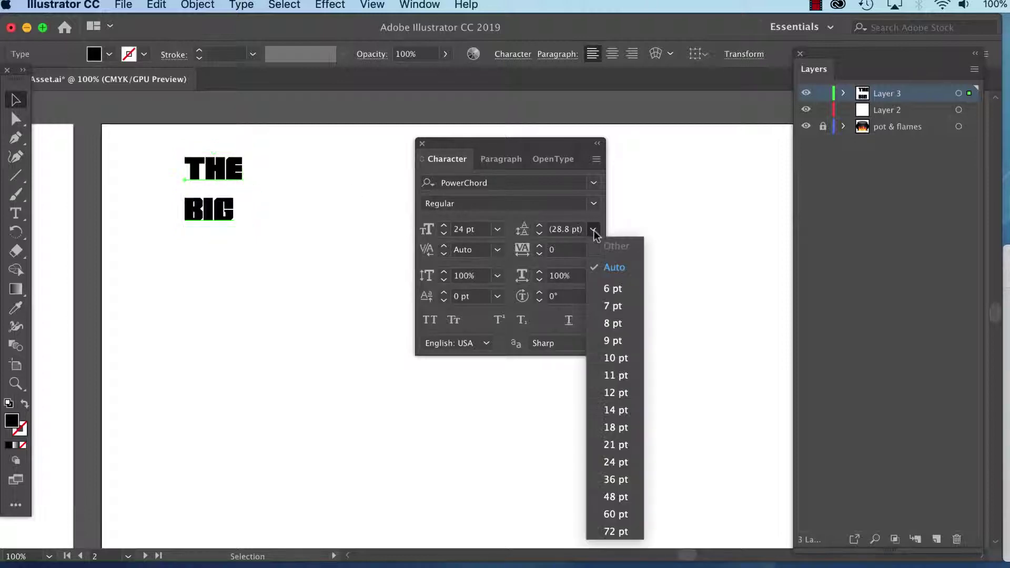
{"action": "left_click", "coordinate": [618, 426]}
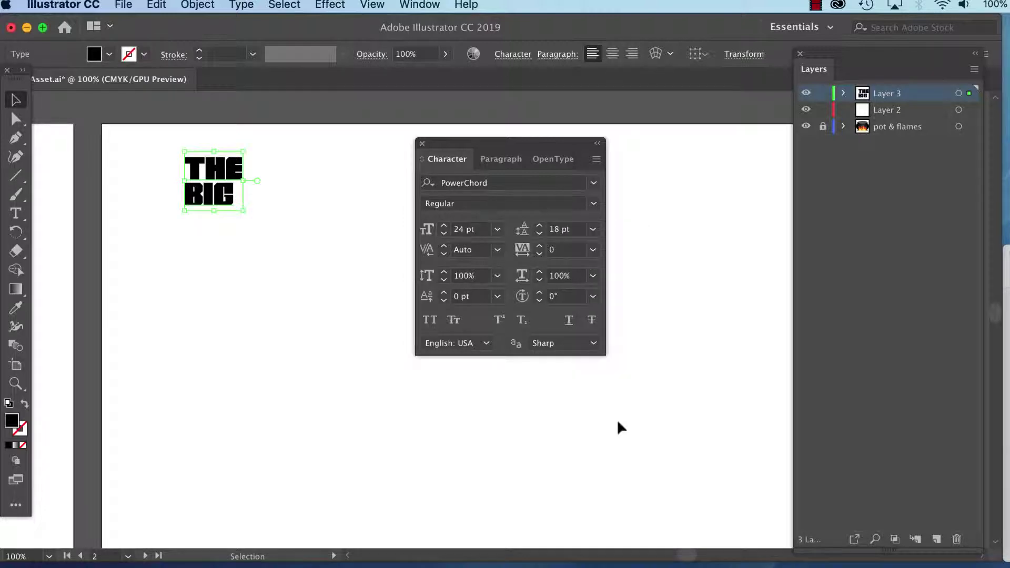
{"action": "key", "text": "super+equal"}
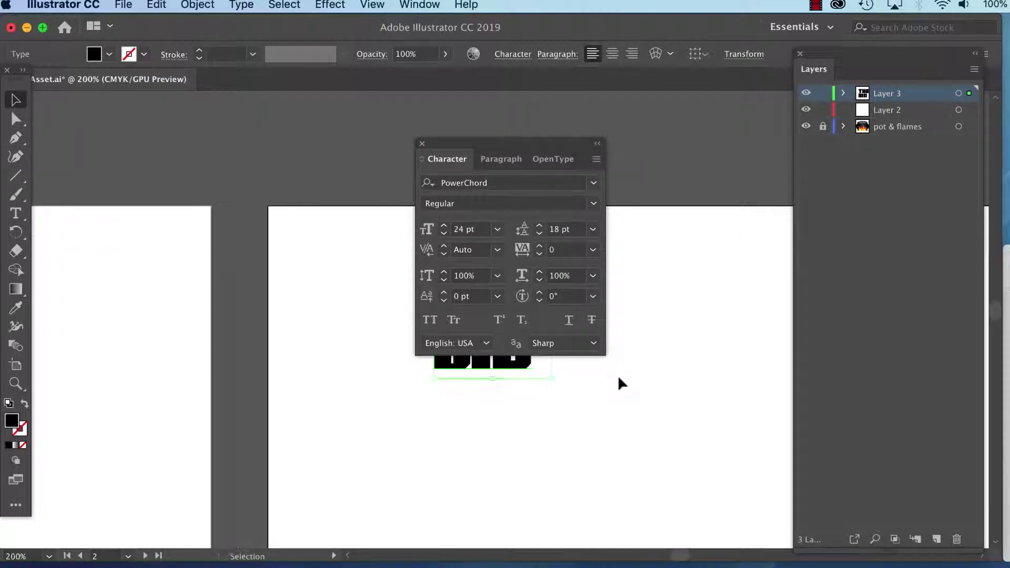
{"action": "key", "text": "super+equal"}
{"action": "left_click_drag", "start_coordinate": [351, 359], "coordinate": [117, 258]}
{"action": "left_click_drag", "start_coordinate": [287, 273], "coordinate": [178, 256]}
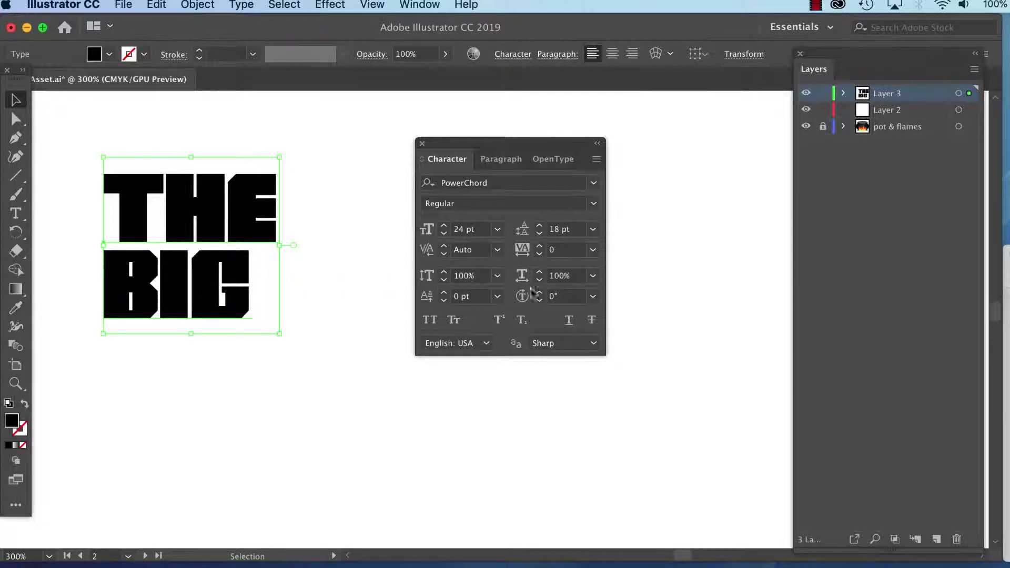
{"action": "left_click", "coordinate": [593, 250]}
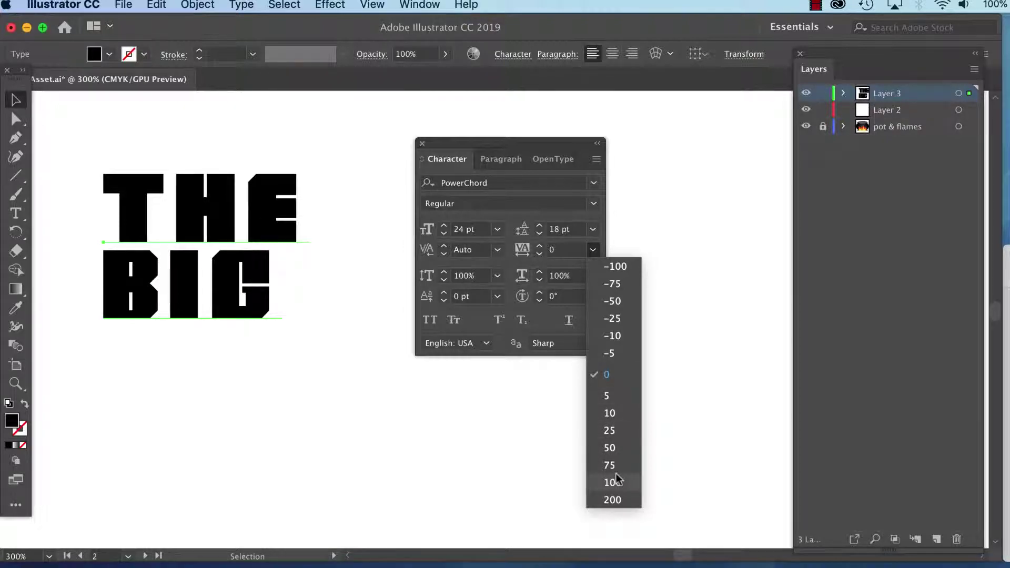
{"action": "left_click", "coordinate": [614, 430]}
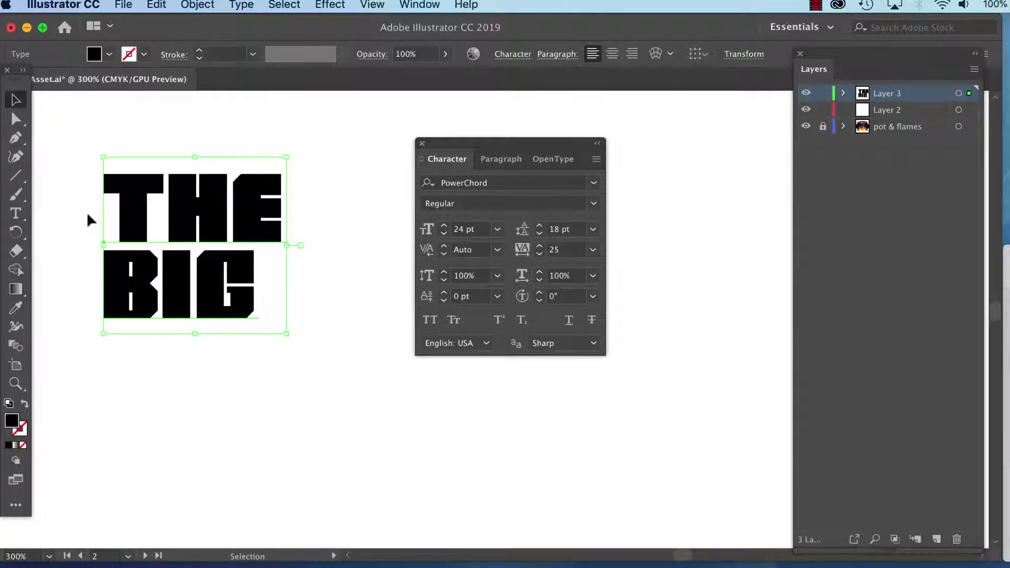
Step: Select only the word BIG within the text and set its tracking to 25
{"action": "left_click", "coordinate": [18, 214]}
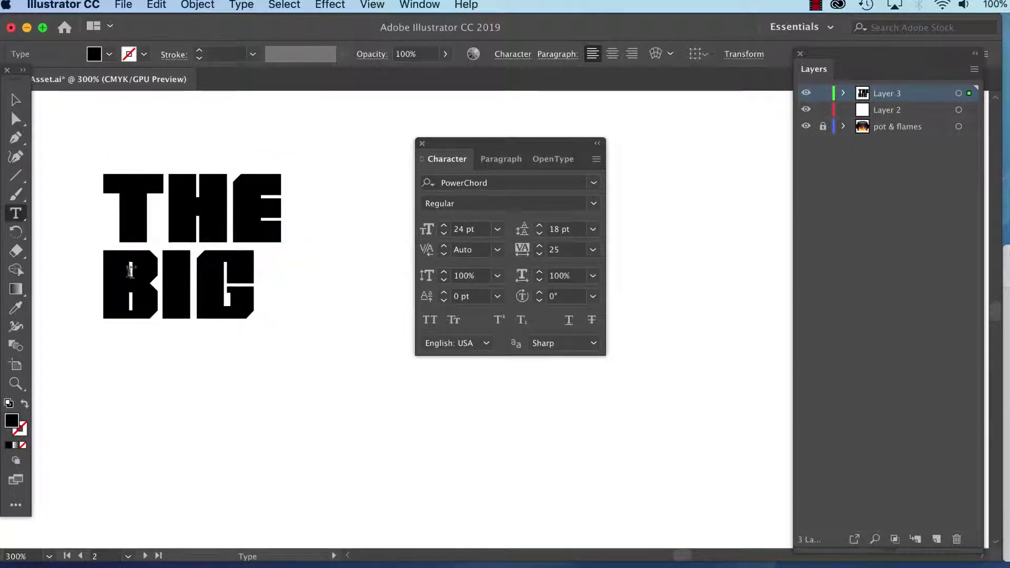
{"action": "left_click_drag", "start_coordinate": [106, 271], "coordinate": [287, 286]}
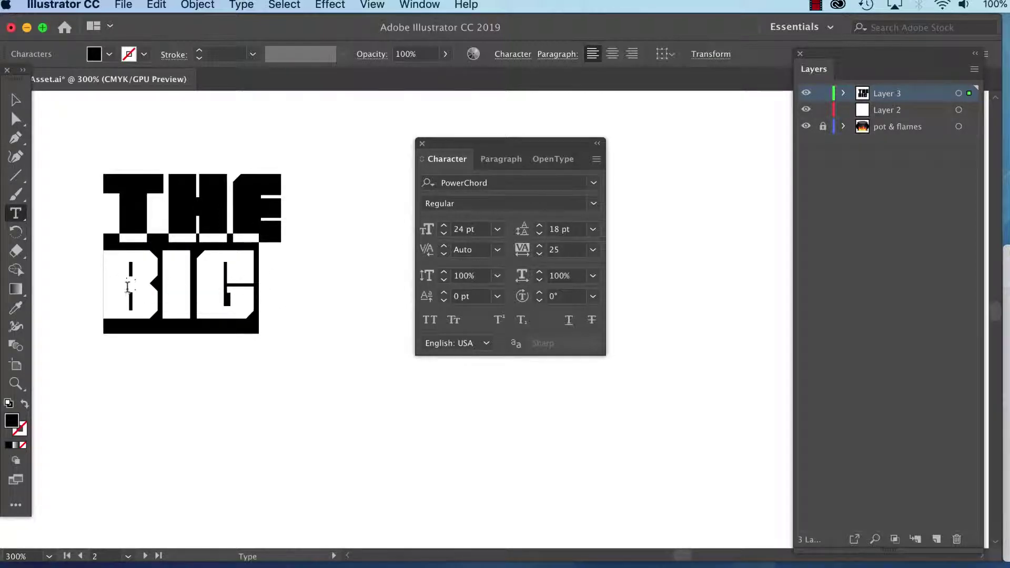
{"action": "left_click", "coordinate": [593, 249]}
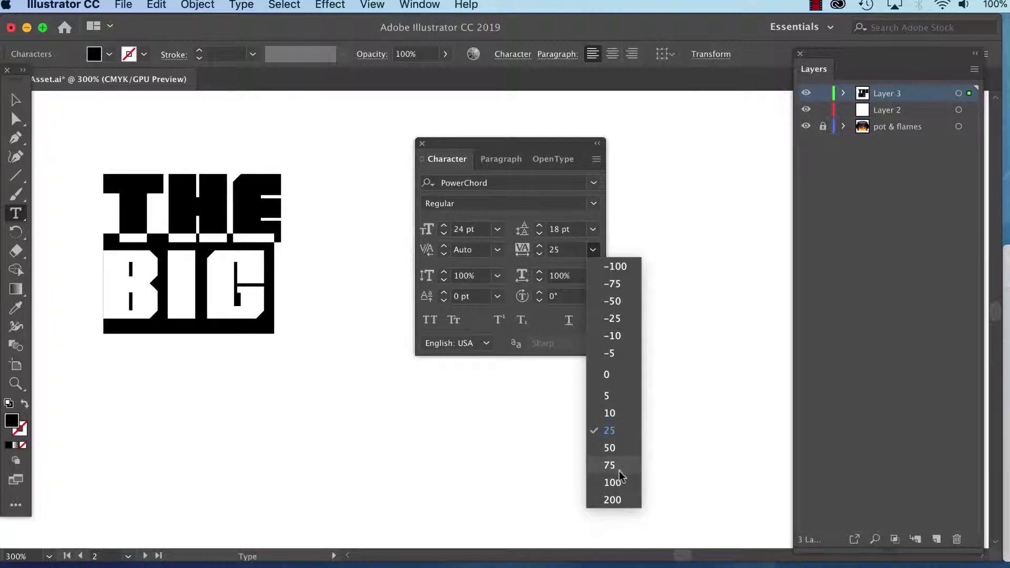
{"action": "left_click", "coordinate": [614, 432]}
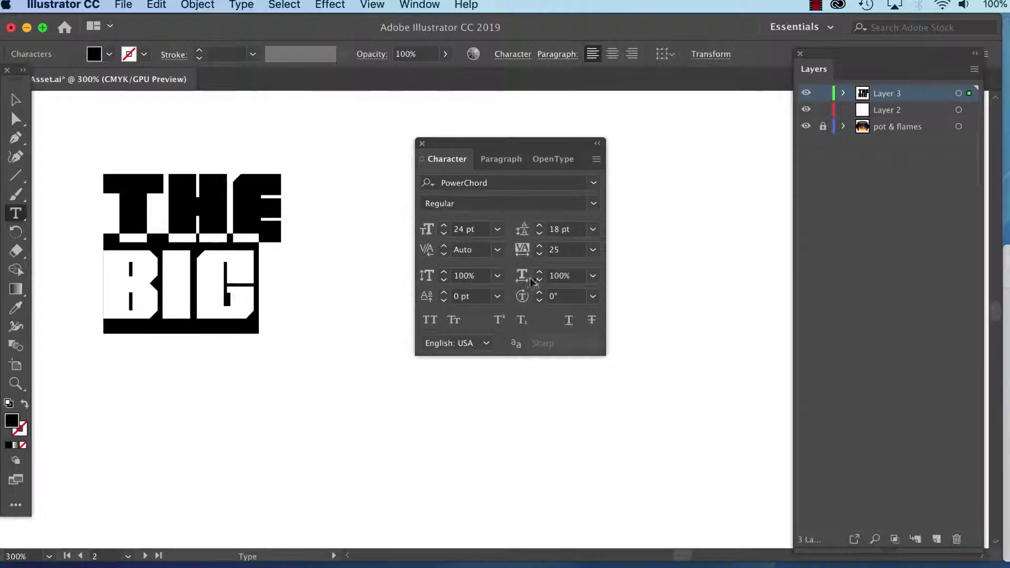
Step: Widen the word BIG to match the width of THE by setting its horizontal scale to 118%, and deselect the text
{"action": "left_click", "coordinate": [593, 276]}
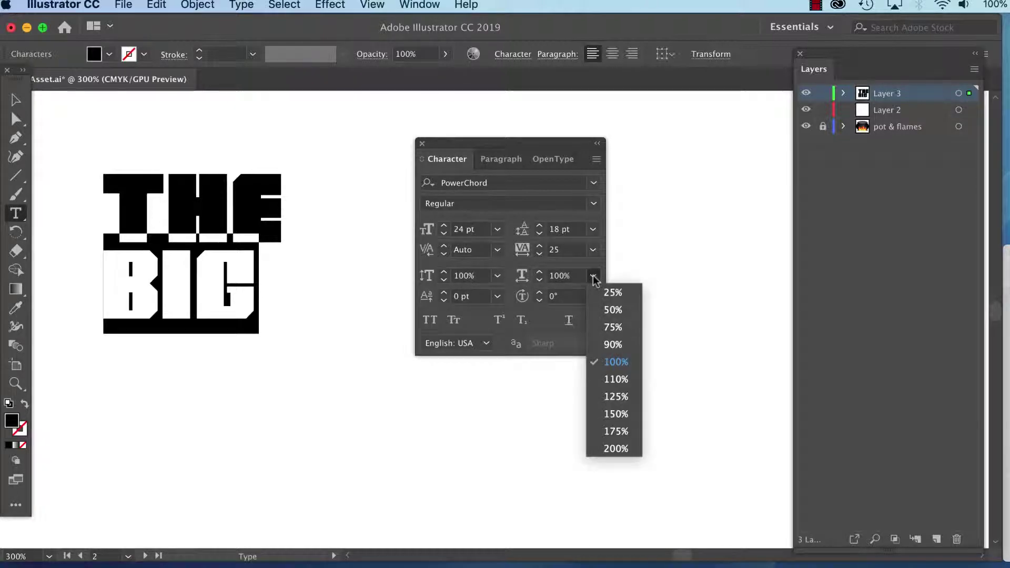
{"action": "left_click", "coordinate": [618, 385]}
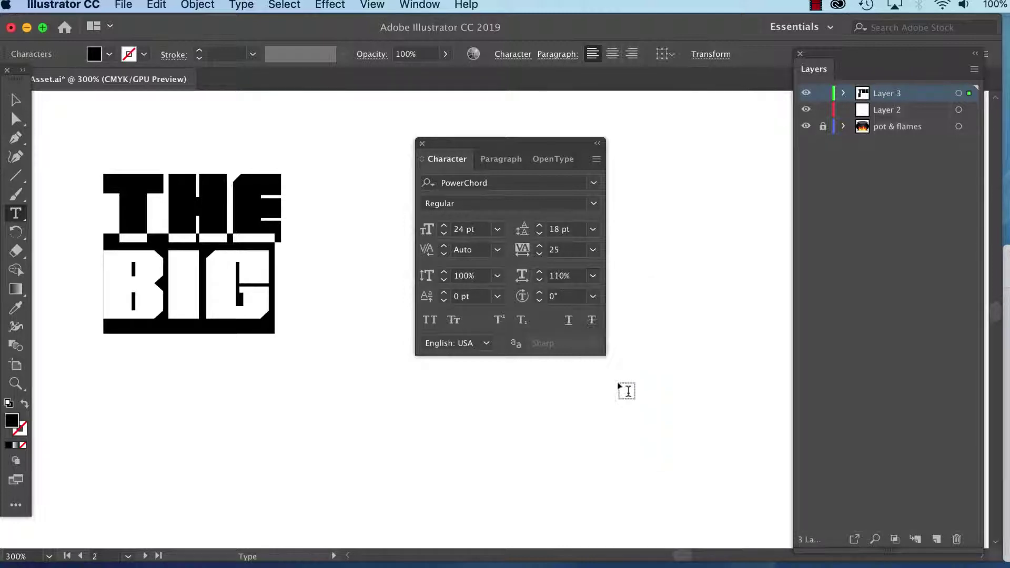
{"action": "left_click", "coordinate": [539, 272]}
{"action": "left_click", "coordinate": [539, 272]}
{"action": "left_click", "coordinate": [540, 272]}
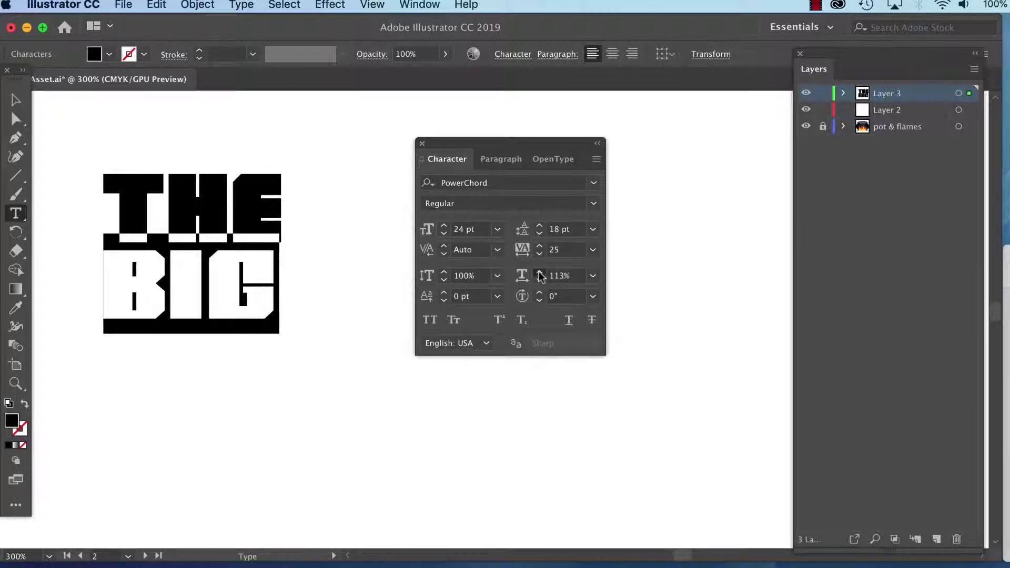
{"action": "left_click", "coordinate": [539, 271]}
{"action": "left_click", "coordinate": [539, 272]}
{"action": "left_click", "coordinate": [539, 272]}
{"action": "left_click", "coordinate": [539, 272]}
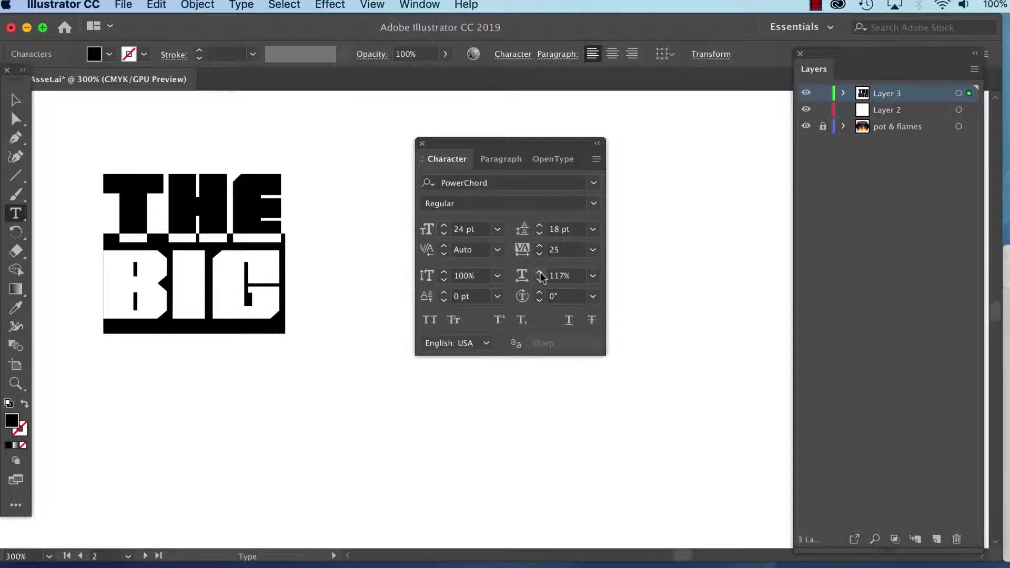
{"action": "left_click", "coordinate": [540, 272]}
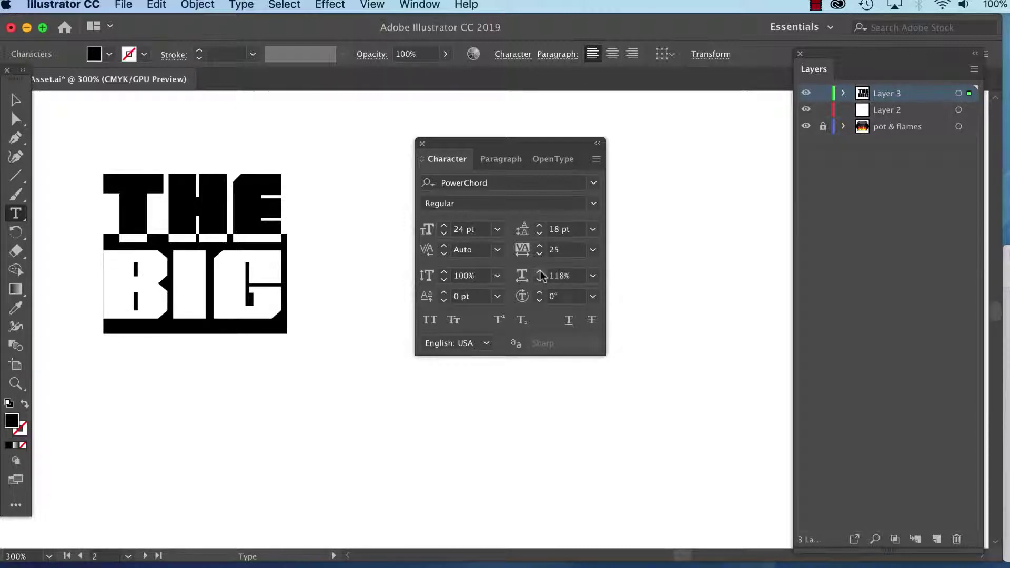
{"action": "left_click", "coordinate": [16, 99]}
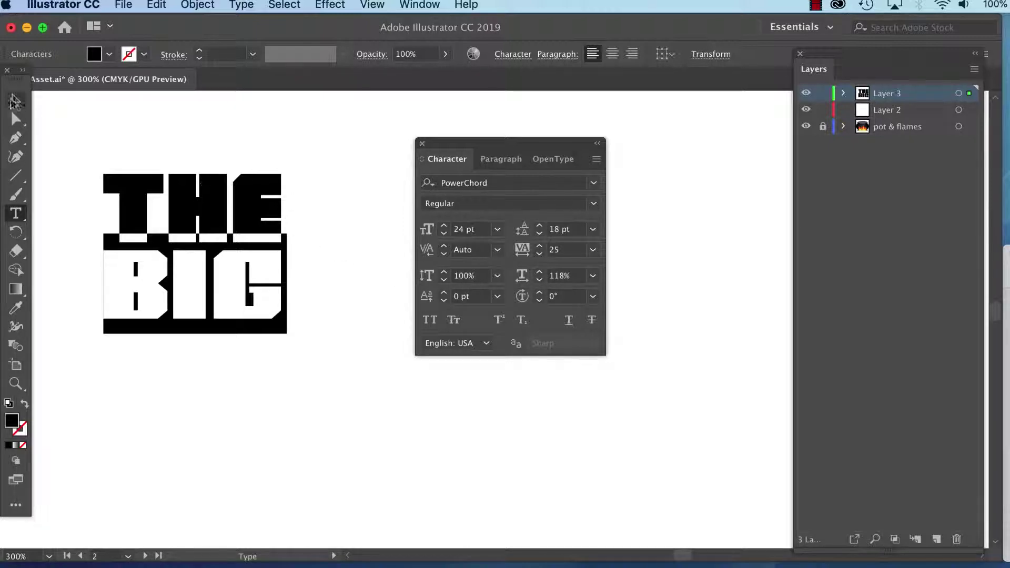
{"action": "left_click", "coordinate": [83, 111]}
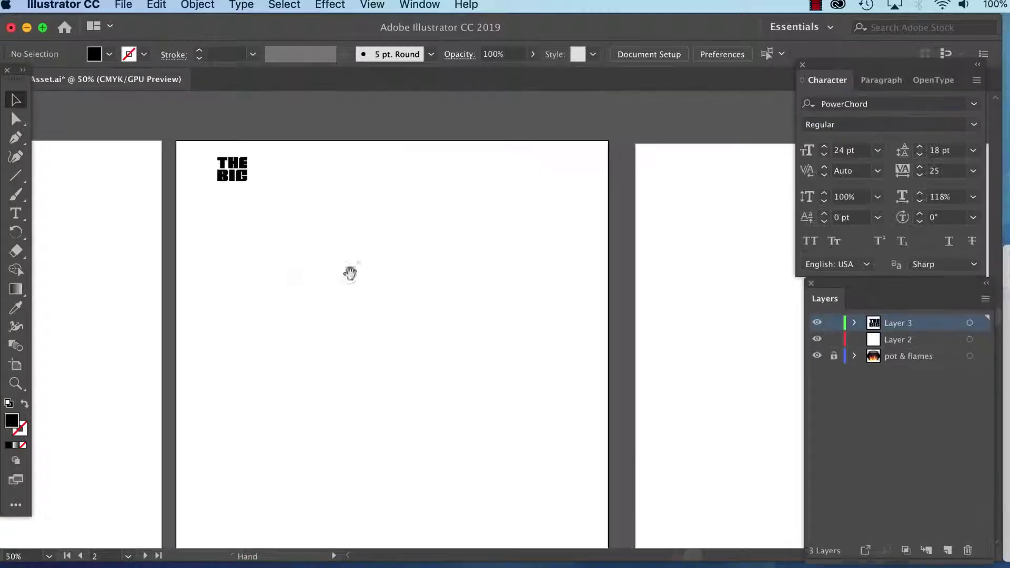
Step: Enlarge the whole THE BIG text object proportionally until its letters span about 1.7 inches of Artboard 2, and deselect it
{"action": "left_click_drag", "start_coordinate": [350, 273], "coordinate": [407, 259]}
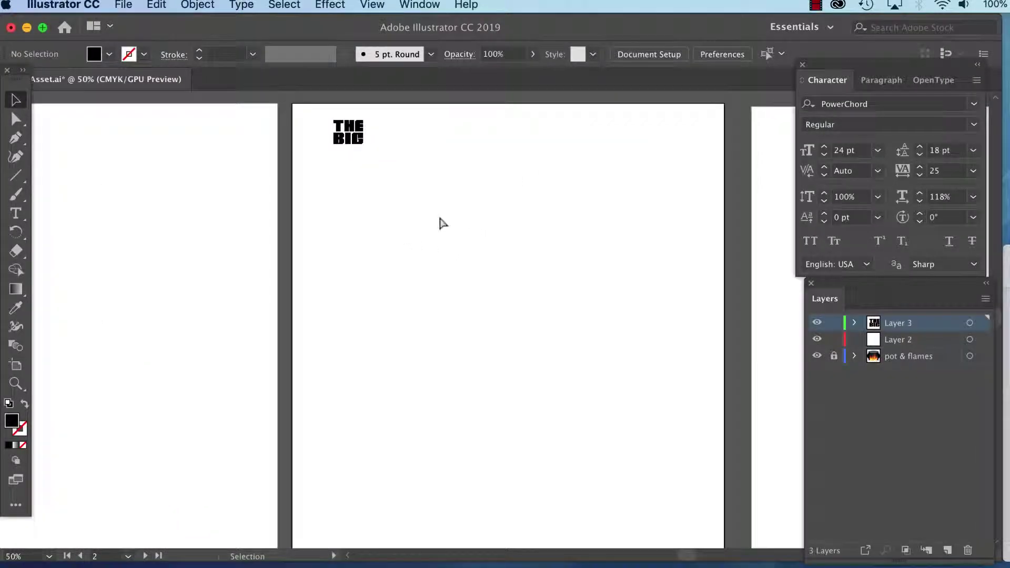
{"action": "key", "text": "super+minus"}
{"action": "left_click_drag", "start_coordinate": [491, 372], "coordinate": [440, 306]}
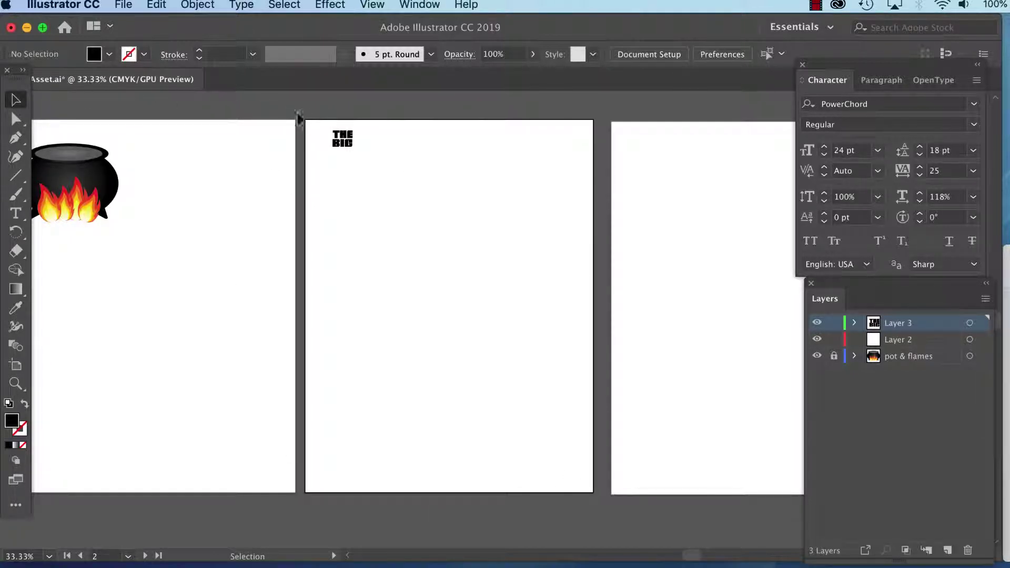
{"action": "left_click_drag", "start_coordinate": [298, 119], "coordinate": [404, 187]}
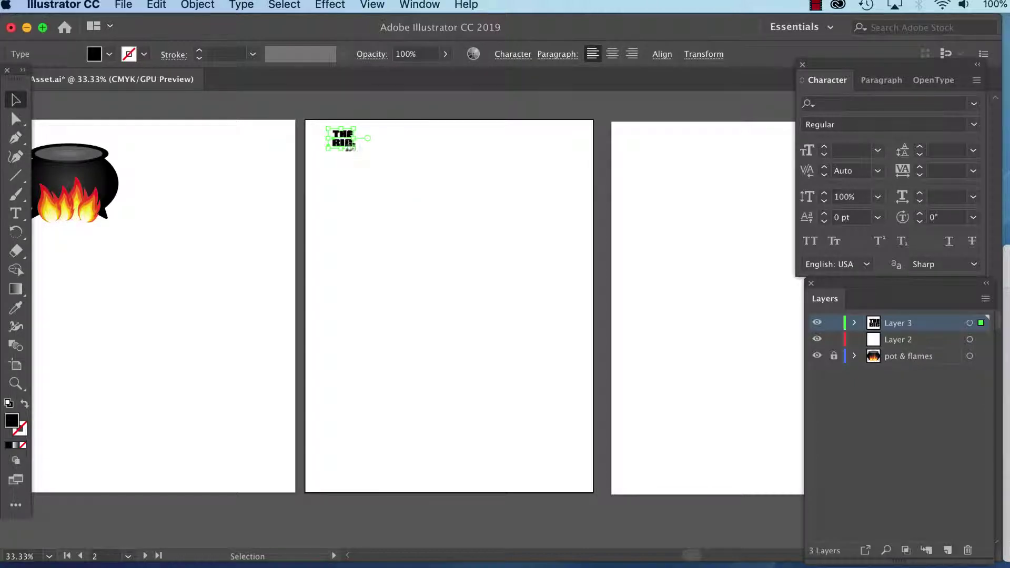
{"action": "mouse_move", "coordinate": [356, 149]}
{"action": "left_mouse_down"}
{"action": "mouse_move", "coordinate": [448, 225]}
{"action": "mouse_move", "coordinate": [340, 207]}
{"action": "mouse_move", "coordinate": [462, 234]}
{"action": "mouse_move", "coordinate": [378, 197]}
{"action": "mouse_move", "coordinate": [401, 188]}
{"action": "mouse_move", "coordinate": [356, 154]}
{"action": "left_mouse_up"}
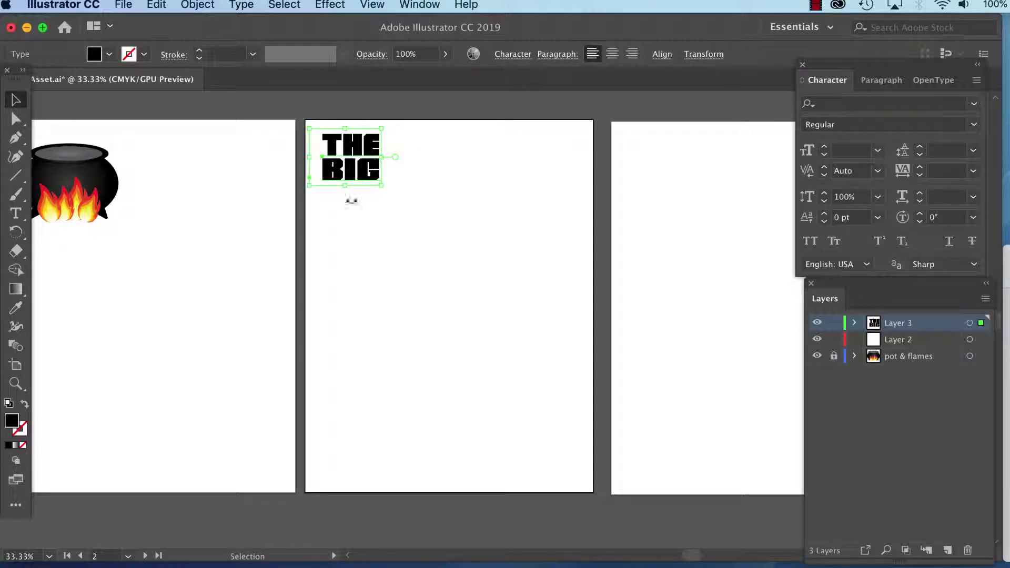
{"action": "left_click", "coordinate": [348, 220]}
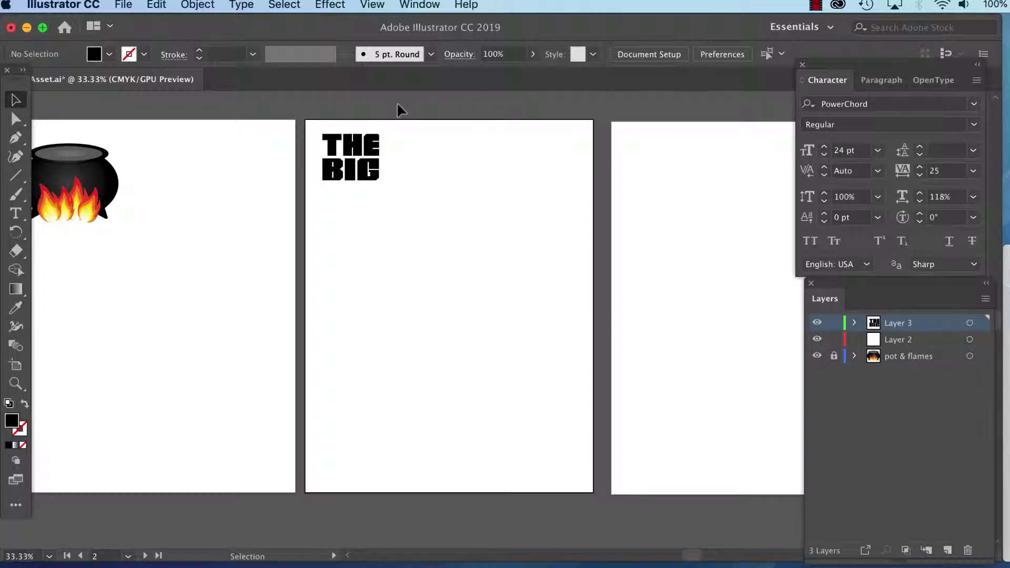
Step: Show the rulers in the document window
{"action": "left_click", "coordinate": [375, 5]}
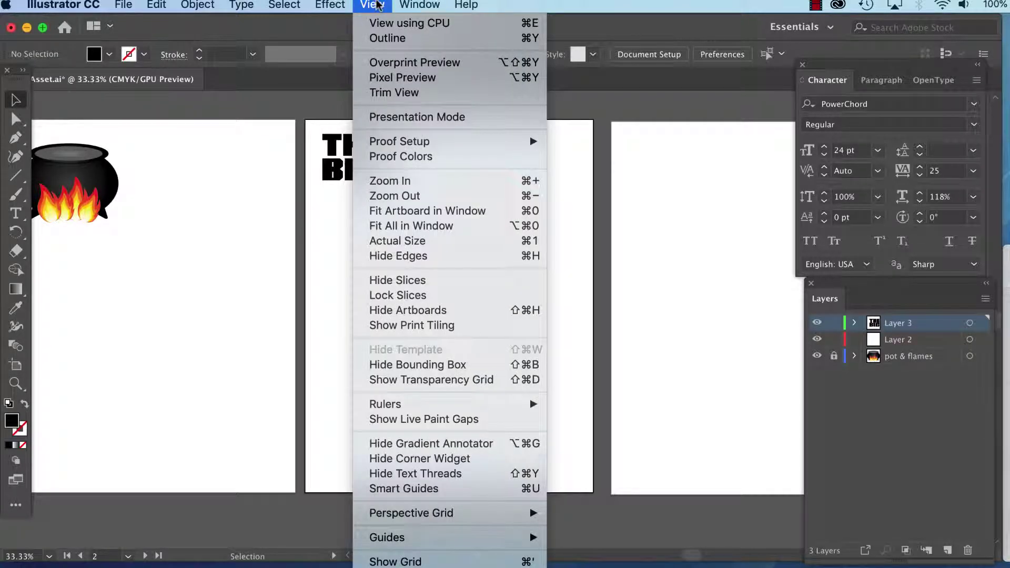
{"action": "mouse_move", "coordinate": [534, 405]}
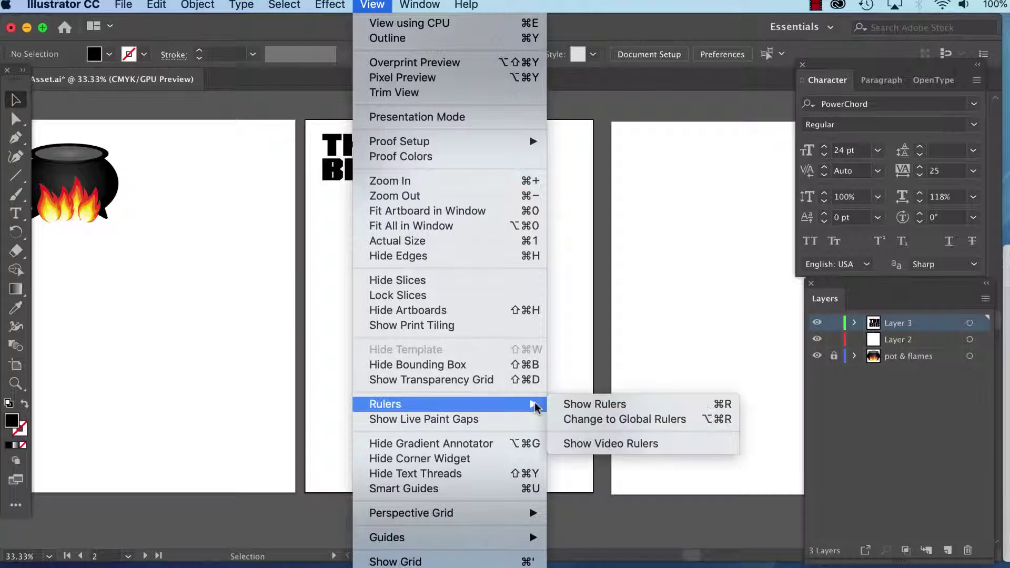
{"action": "left_click", "coordinate": [588, 406]}
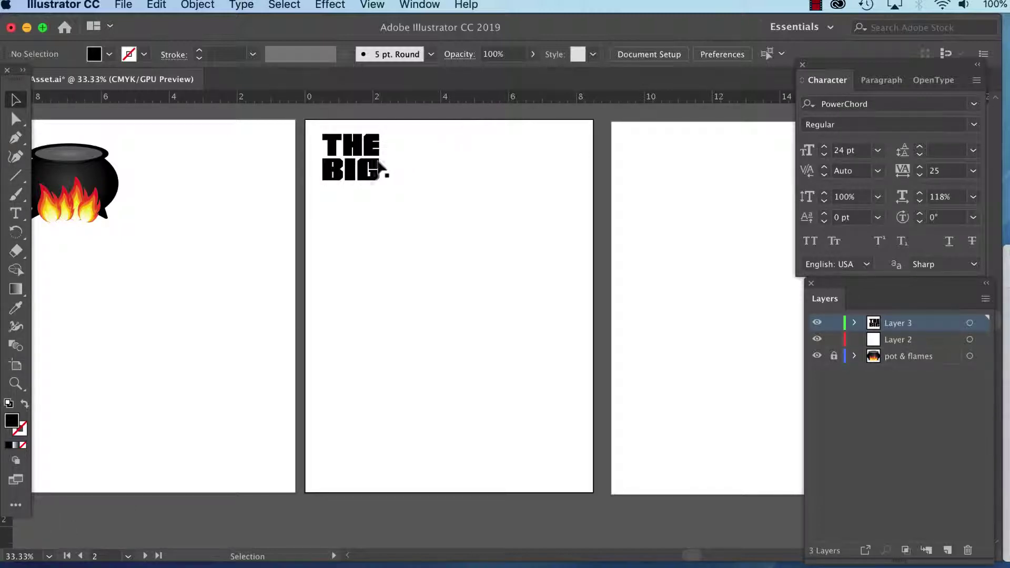
Step: Show the document grid over the artboards
{"action": "left_click", "coordinate": [374, 7]}
{"action": "left_click", "coordinate": [379, 4]}
{"action": "left_click", "coordinate": [375, 6]}
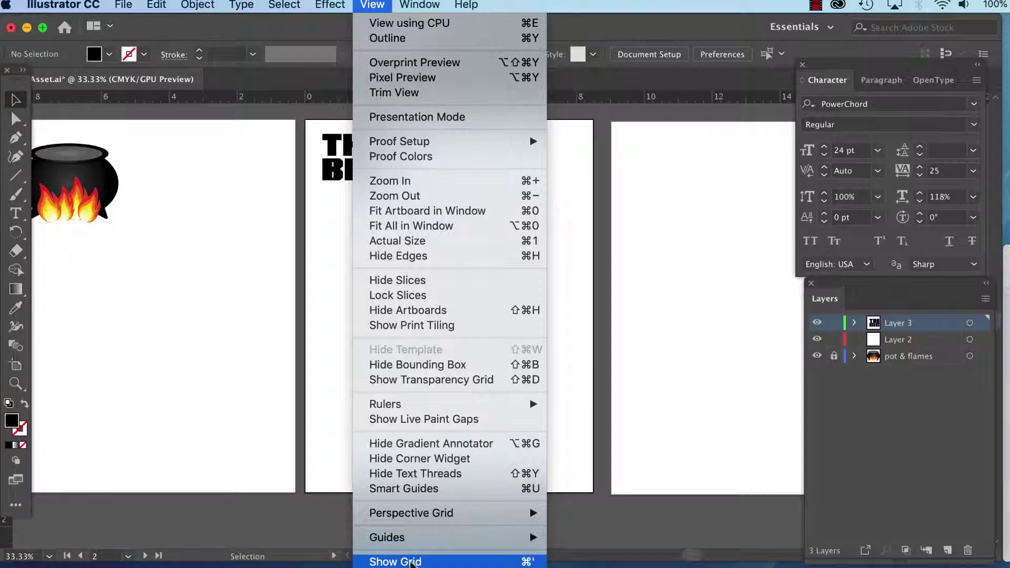
{"action": "left_click", "coordinate": [409, 562]}
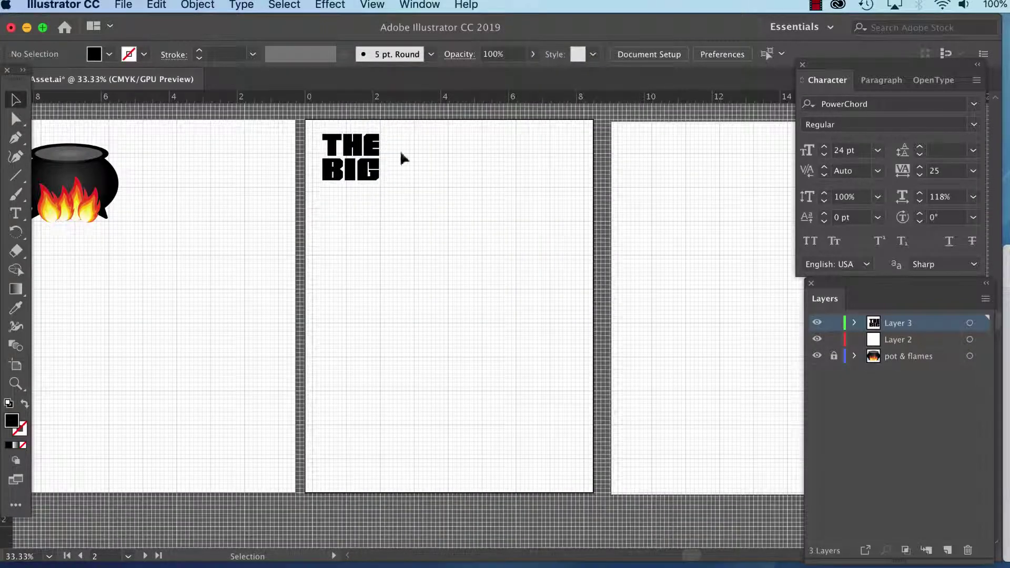
Step: Move the THE BIG text about 1.1 inches down on Artboard 2 to clear space for guides
{"action": "key", "text": "super+equal"}
{"action": "left_click_drag", "start_coordinate": [406, 229], "coordinate": [418, 390]}
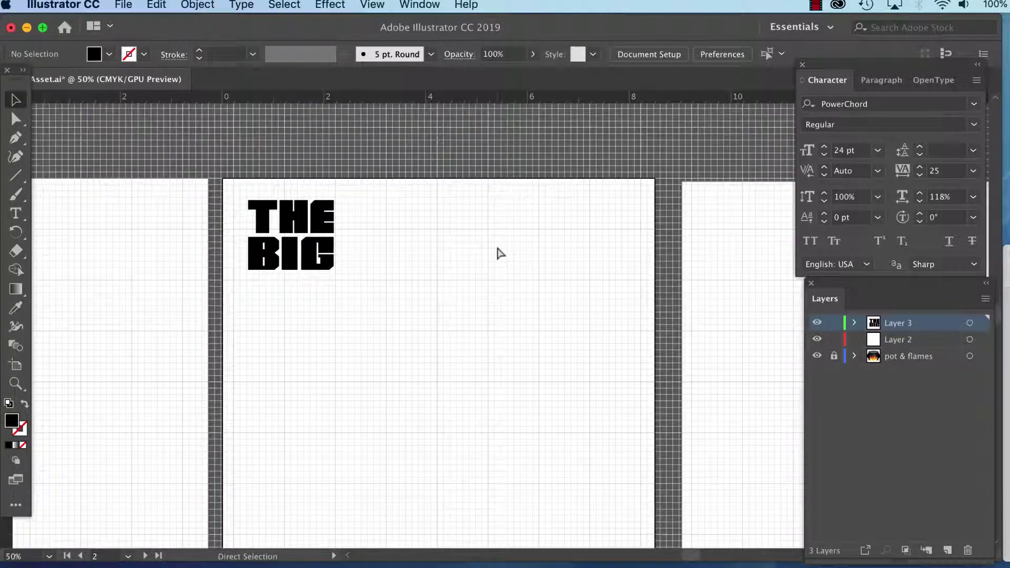
{"action": "key", "text": "super+equal"}
{"action": "left_click_drag", "start_coordinate": [356, 282], "coordinate": [372, 314]}
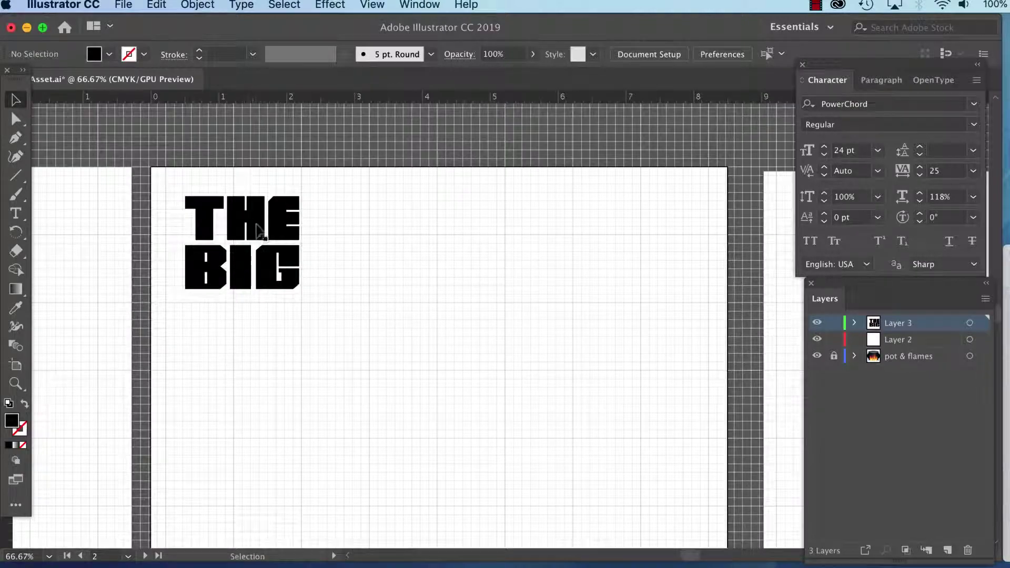
{"action": "left_click_drag", "start_coordinate": [252, 246], "coordinate": [263, 323]}
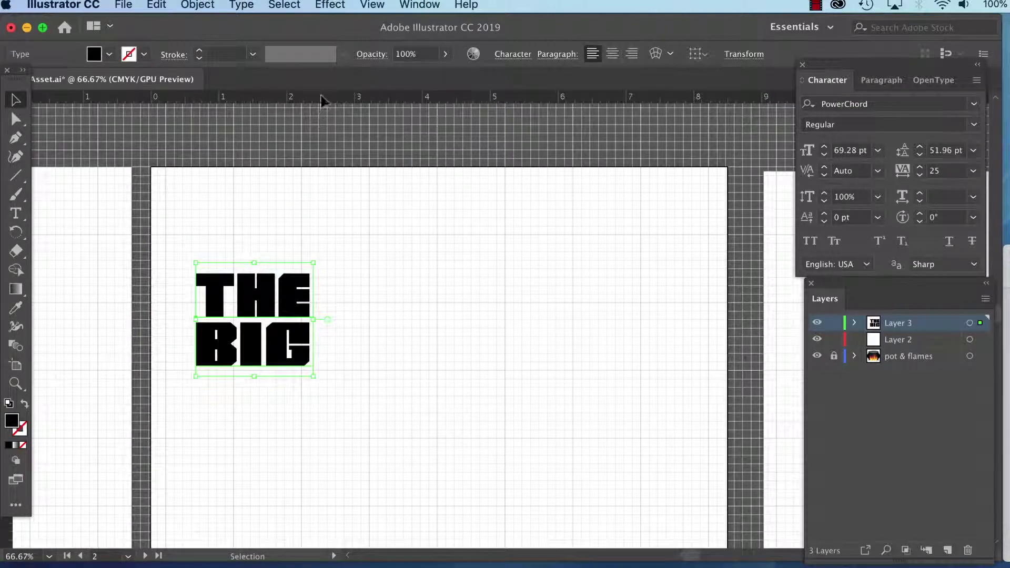
{"action": "left_click_drag", "start_coordinate": [314, 96], "coordinate": [314, 94]}
{"action": "left_click_drag", "start_coordinate": [309, 194], "coordinate": [315, 236]}
{"action": "key", "text": "super+z"}
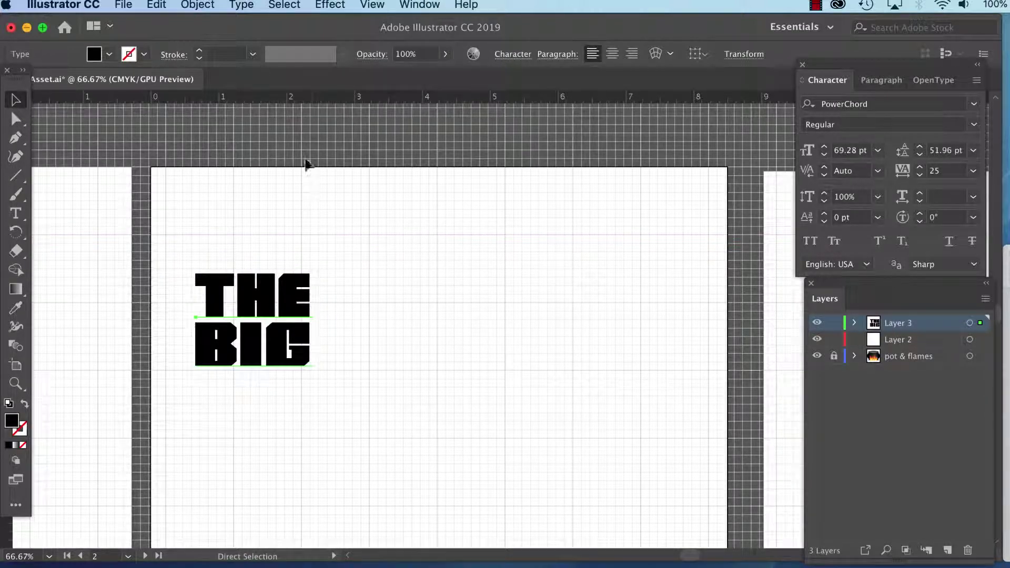
Step: Place a horizontal guide about 1 inch below Artboard 2's top edge and a vertical guide about 0.25 inch inside its left edge
{"action": "key", "text": "super+equal"}
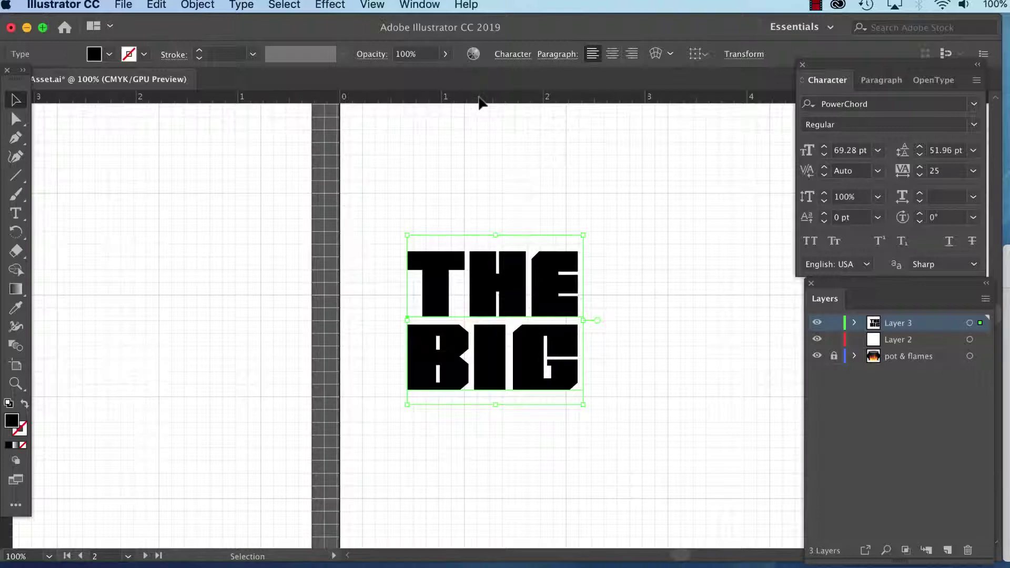
{"action": "left_click_drag", "start_coordinate": [485, 192], "coordinate": [485, 194]}
{"action": "scroll", "coordinate": [431, 202], "scroll_direction": "right", "scroll_amount": 5}
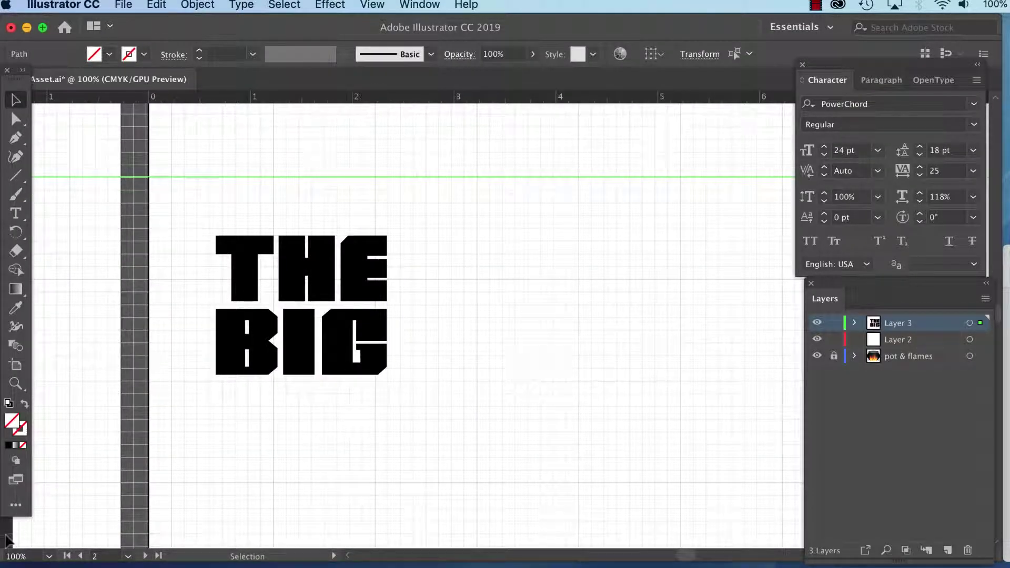
{"action": "left_click_drag", "start_coordinate": [7, 537], "coordinate": [172, 509]}
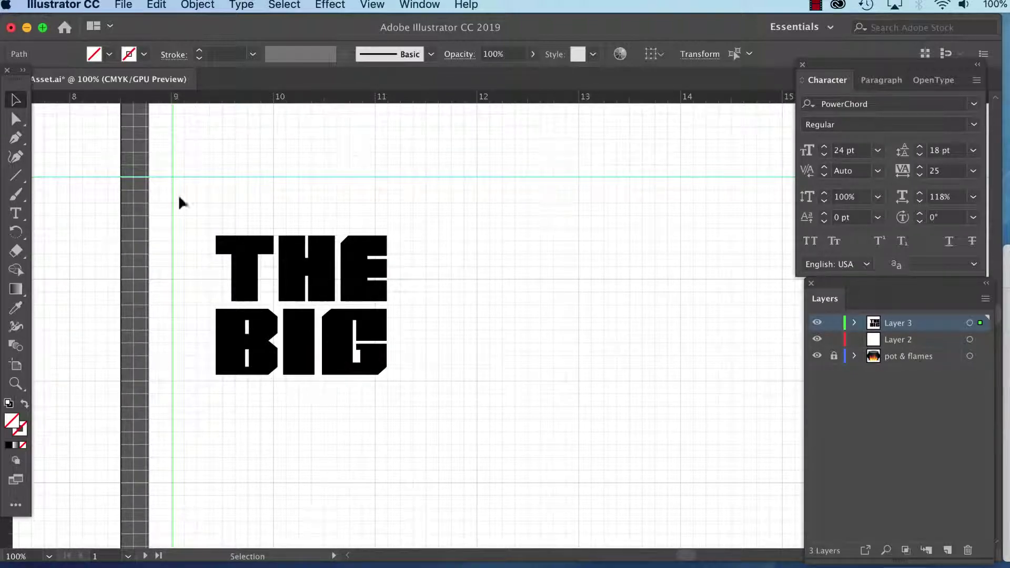
Step: Move THE BIG into the corner of the two guides and add a vertical guide about 0.25 inch inside Artboard 2's right edge
{"action": "key", "text": "ctrl+minus"}
{"action": "left_click_drag", "start_coordinate": [237, 236], "coordinate": [210, 197]}
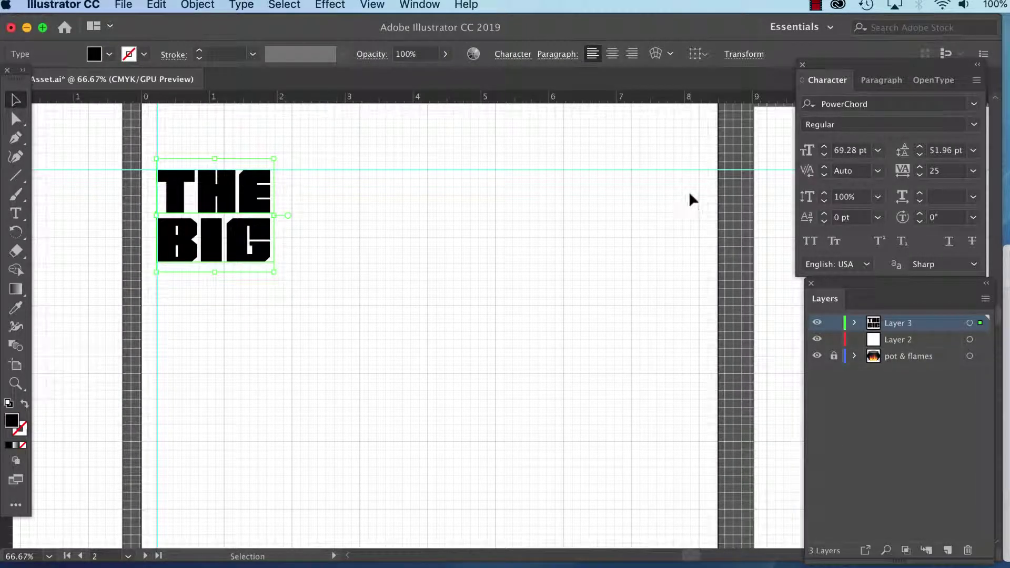
{"action": "left_click_drag", "start_coordinate": [6, 535], "coordinate": [25, 532]}
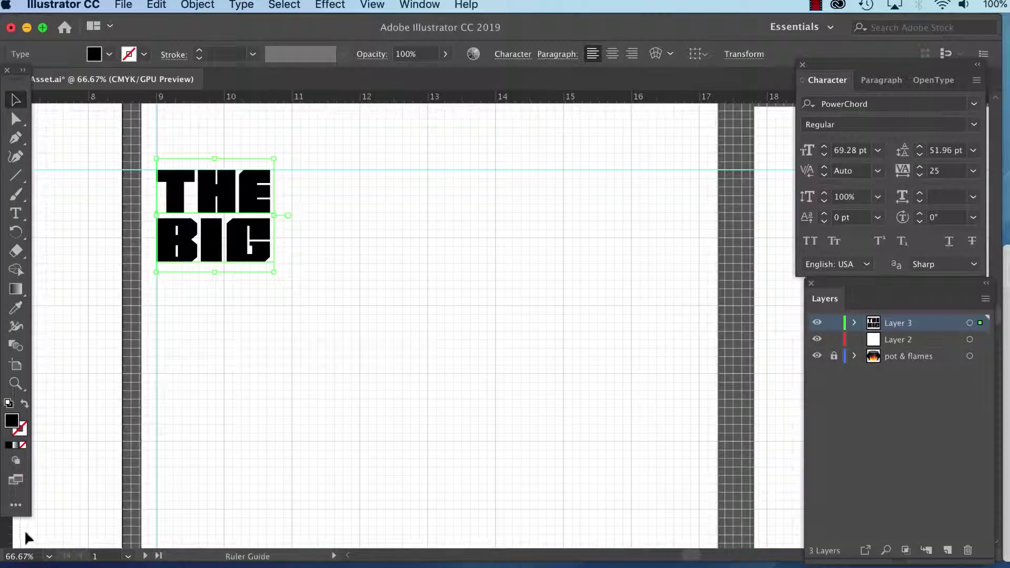
{"action": "left_click", "coordinate": [699, 476]}
{"action": "key", "text": "super+minus"}
{"action": "key", "text": "super+minus"}
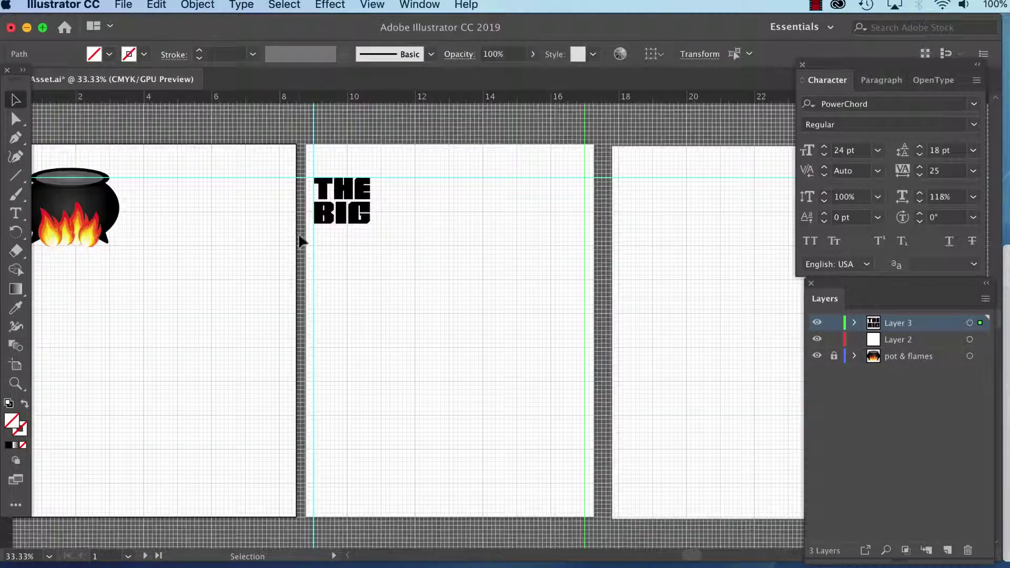
Step: Save the document and lock the guides
{"action": "key", "text": "a"}
{"action": "key", "text": "super+s"}
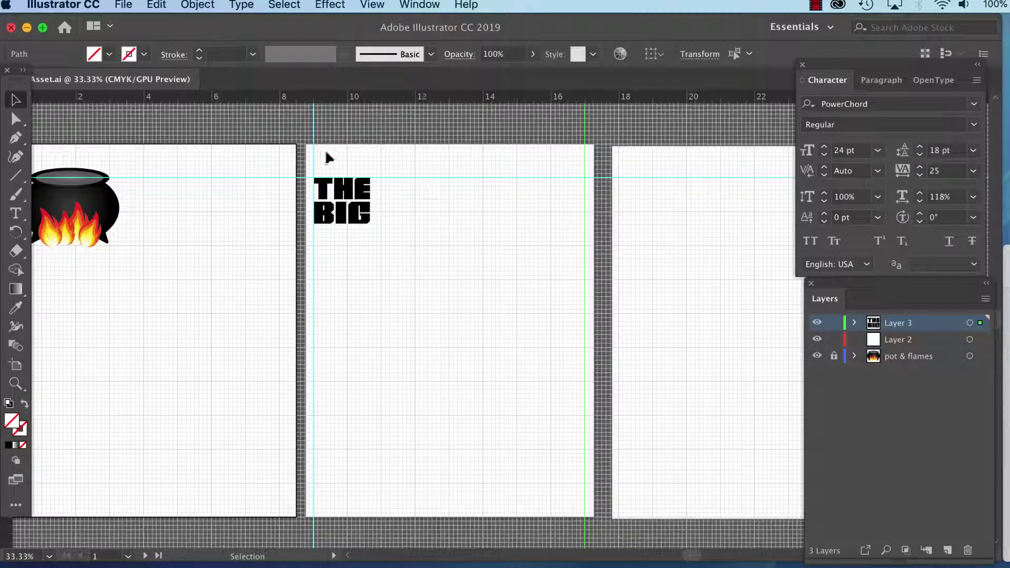
{"action": "left_click", "coordinate": [383, 6]}
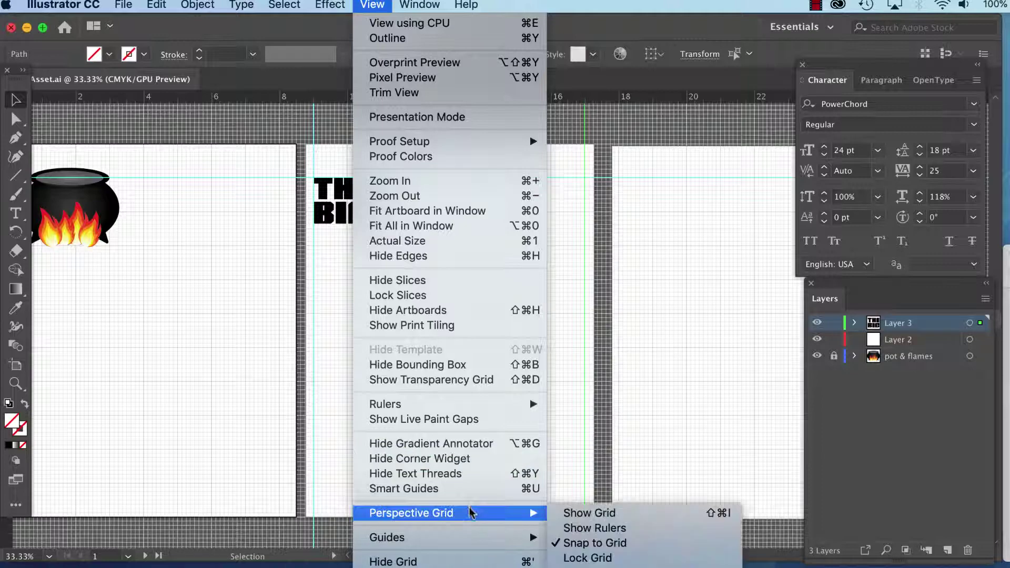
{"action": "mouse_move", "coordinate": [474, 543]}
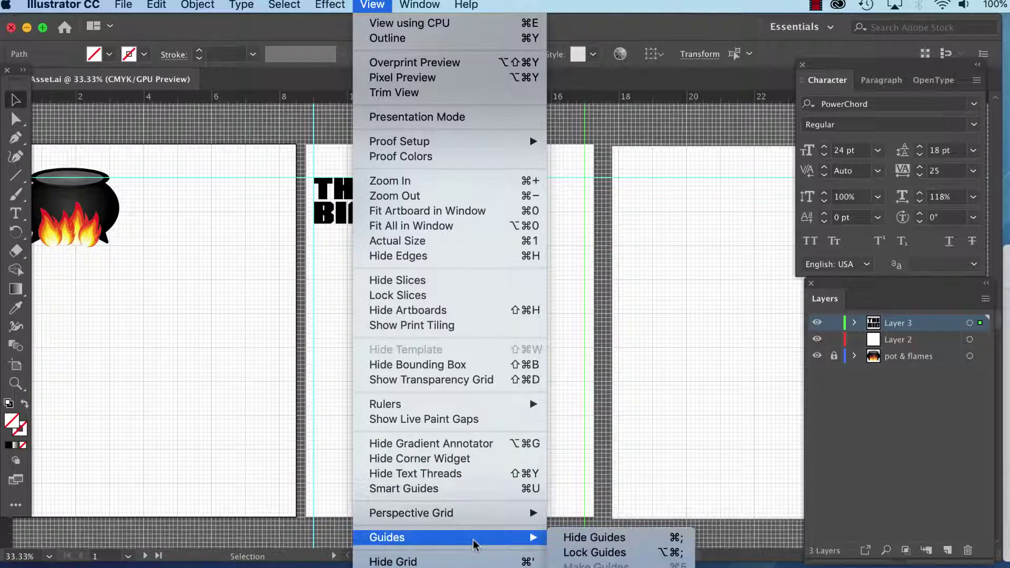
{"action": "left_click", "coordinate": [613, 553]}
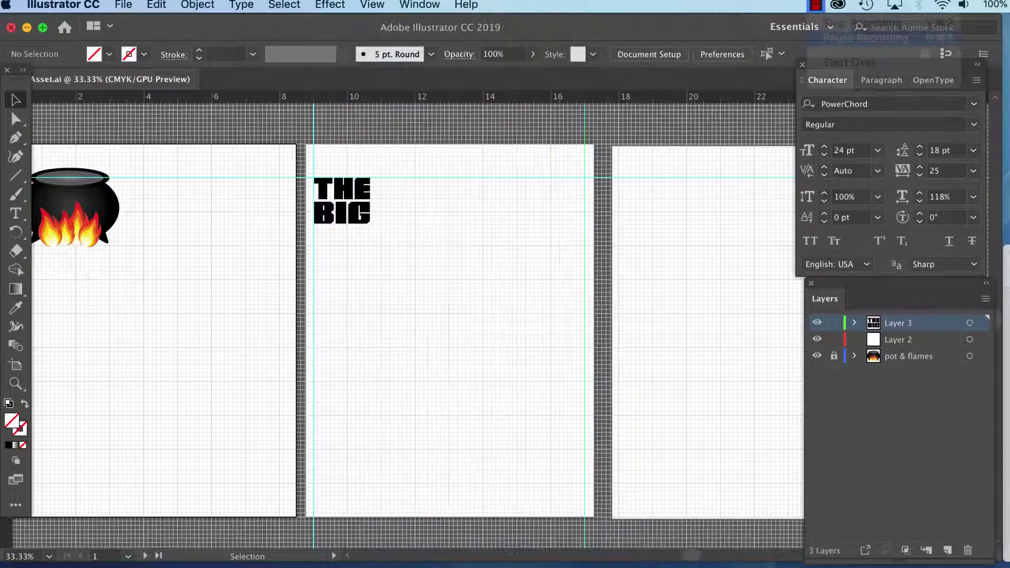
Step: Add a separate 60 pt PowerChord text object reading BAD WOLF below THE BIG
{"action": "left_click", "coordinate": [15, 216]}
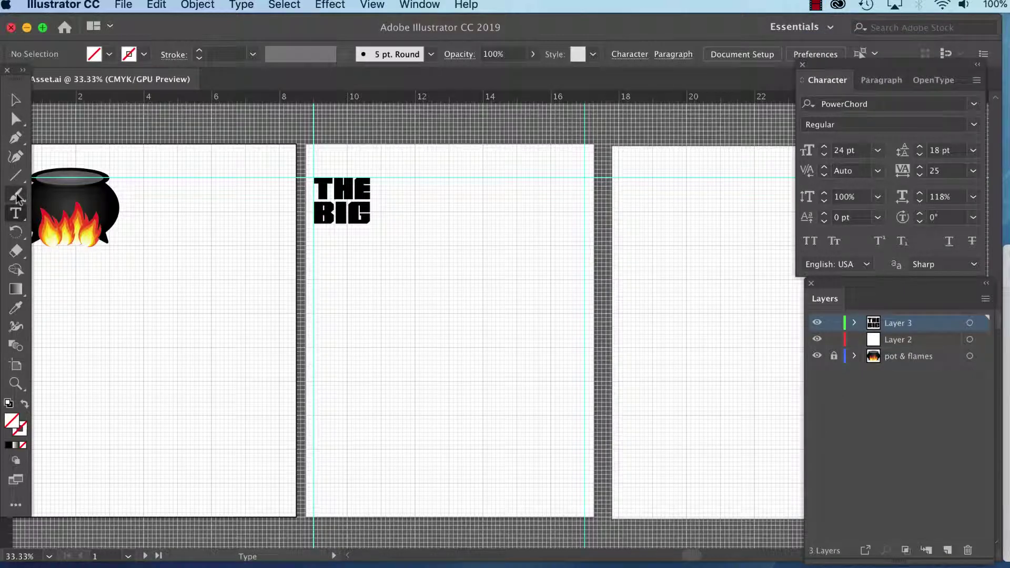
{"action": "left_click", "coordinate": [878, 152]}
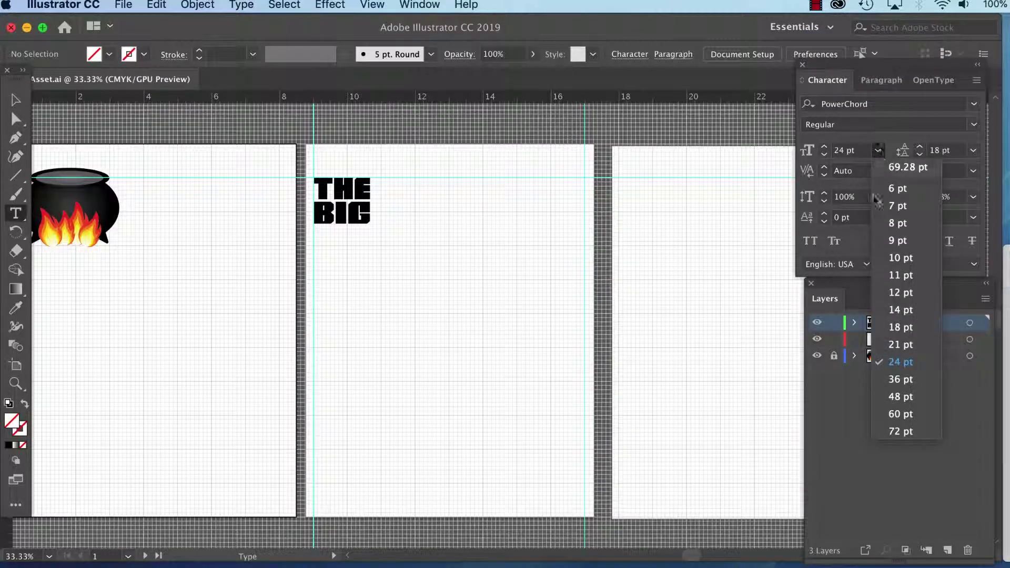
{"action": "left_click", "coordinate": [901, 414]}
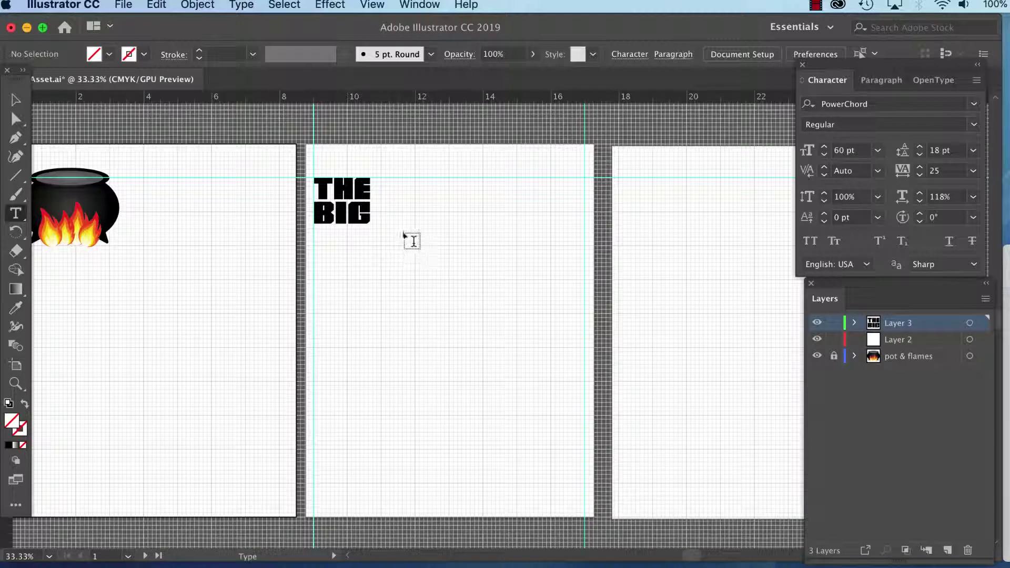
{"action": "left_click", "coordinate": [360, 258]}
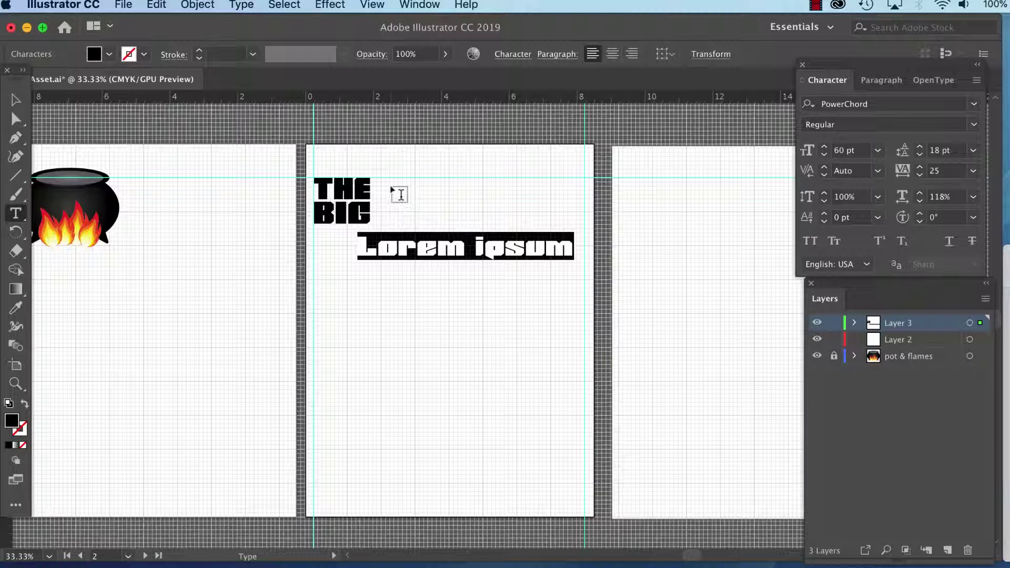
{"action": "type", "text": "BAD WOLF"}
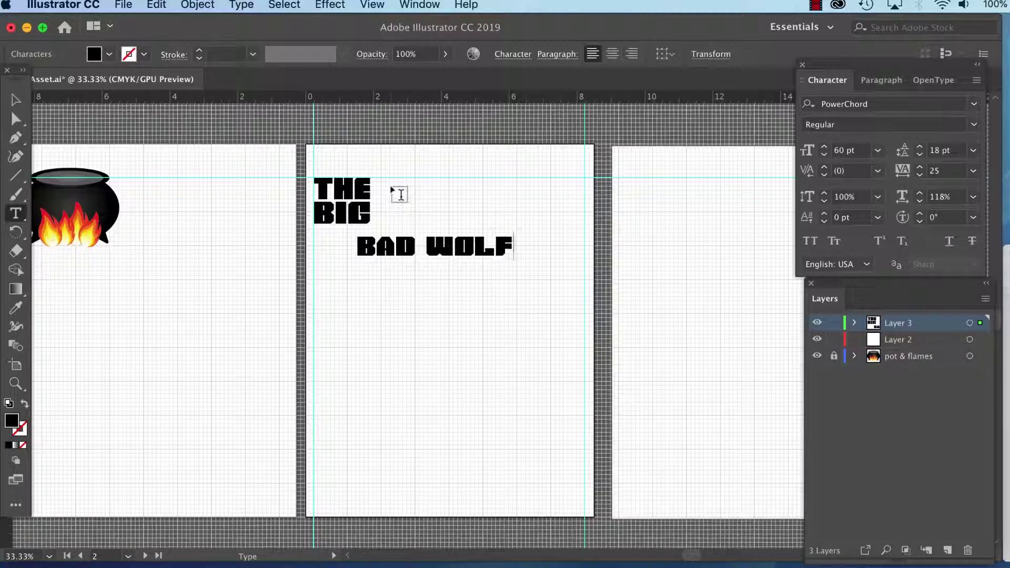
Step: Place BAD WOLF directly beside THE, enlarge it proportionally to about 83 pt so it reaches the right margin guide, and deselect it
{"action": "key", "text": "Escape"}
{"action": "left_click_drag", "start_coordinate": [430, 254], "coordinate": [445, 196]}
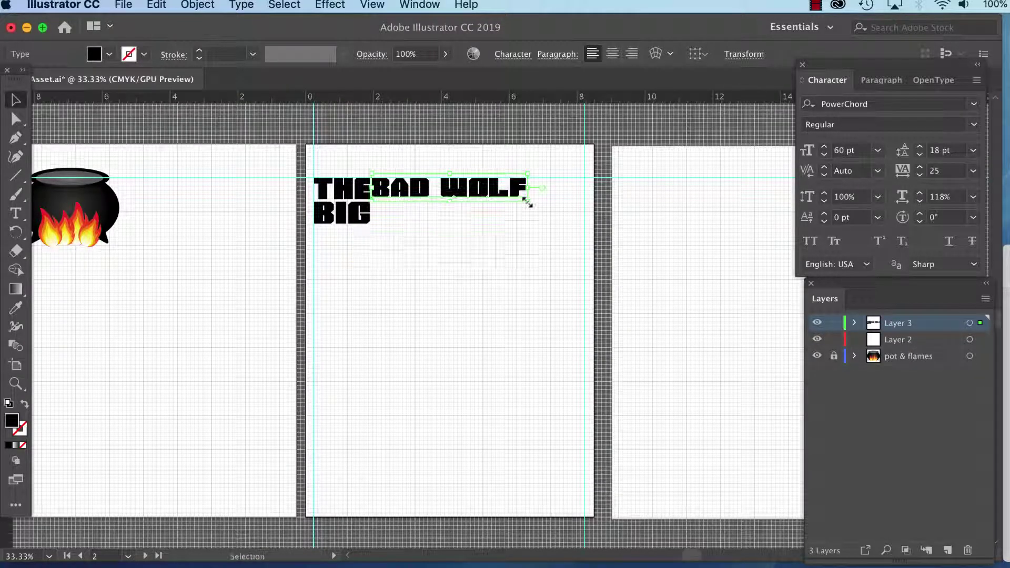
{"action": "left_click_drag", "start_coordinate": [527, 201], "coordinate": [587, 231]}
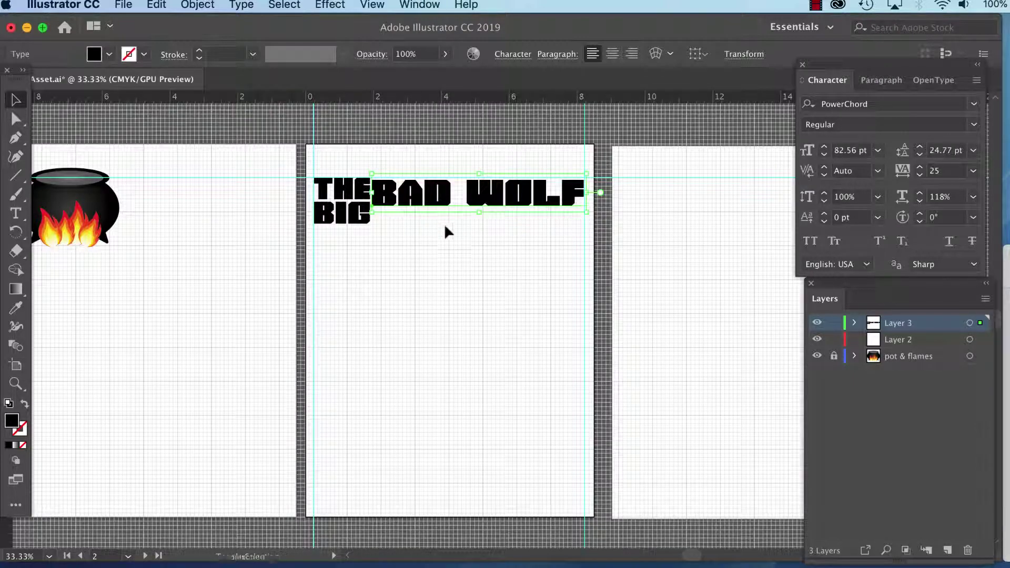
{"action": "left_click_drag", "start_coordinate": [433, 202], "coordinate": [434, 203]}
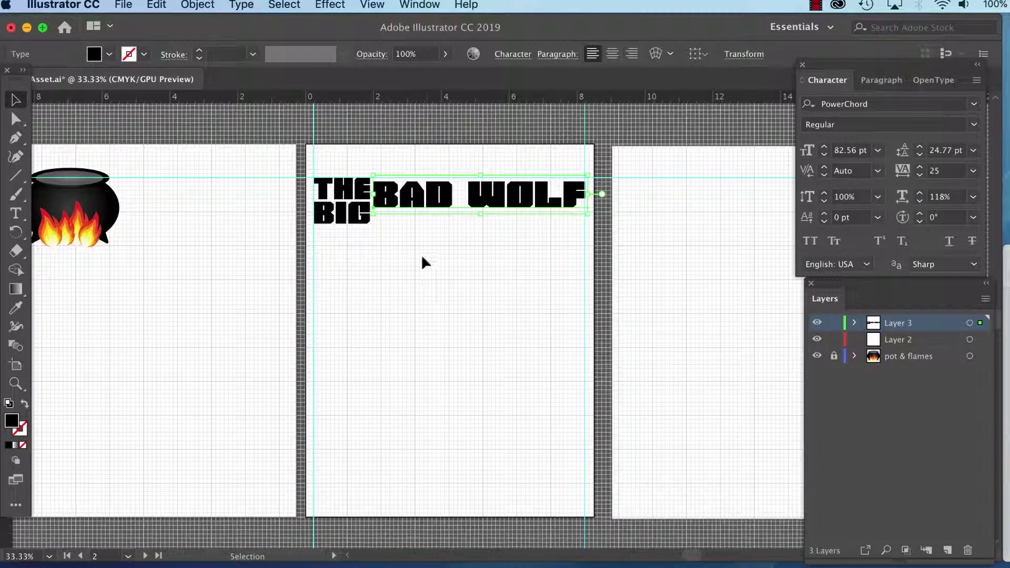
{"action": "left_click", "coordinate": [422, 257]}
{"action": "left_click", "coordinate": [427, 203]}
{"action": "left_click", "coordinate": [387, 276]}
Step: Add the text HUFFED below THE BIG and enlarge it proportionally to nearly fill the width between the margin guides
{"action": "key", "text": "t"}
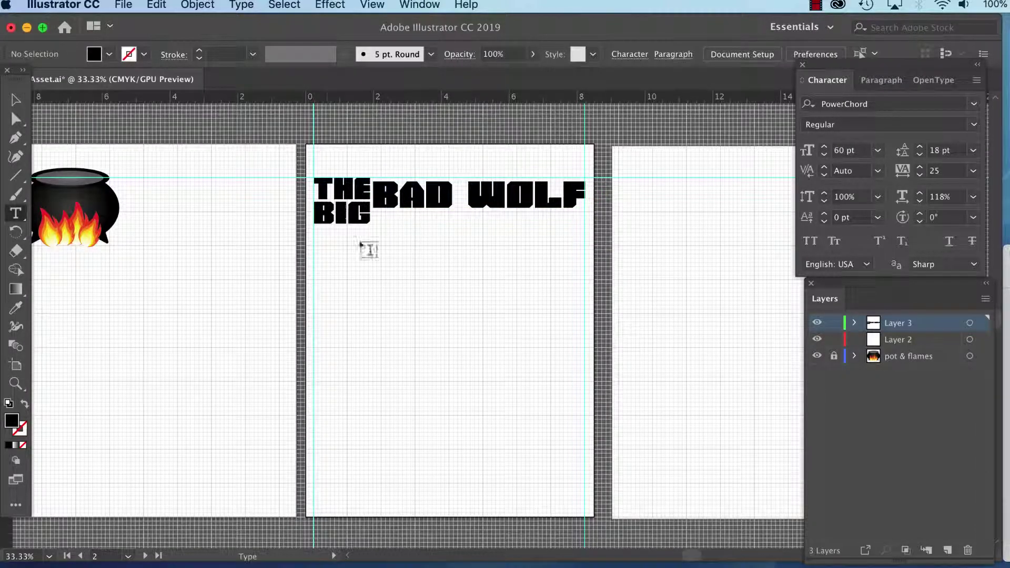
{"action": "left_click", "coordinate": [329, 247]}
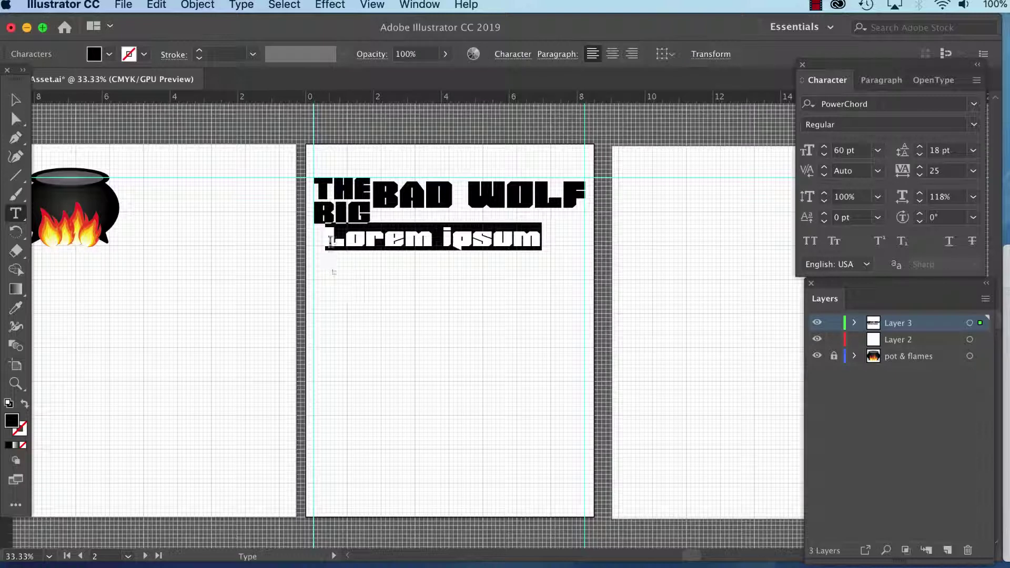
{"action": "type", "text": "HUFFED"}
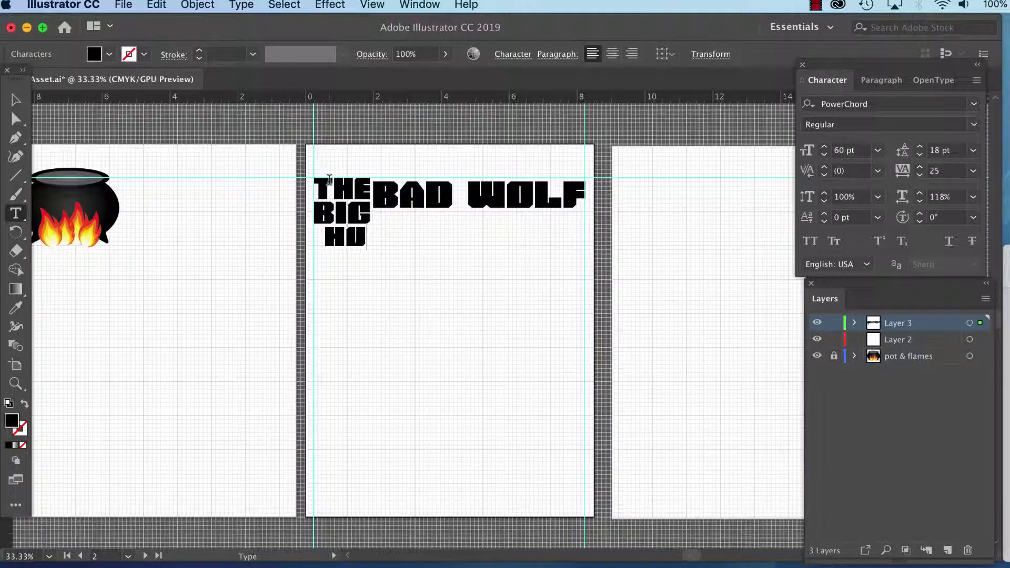
{"action": "left_click", "coordinate": [16, 99]}
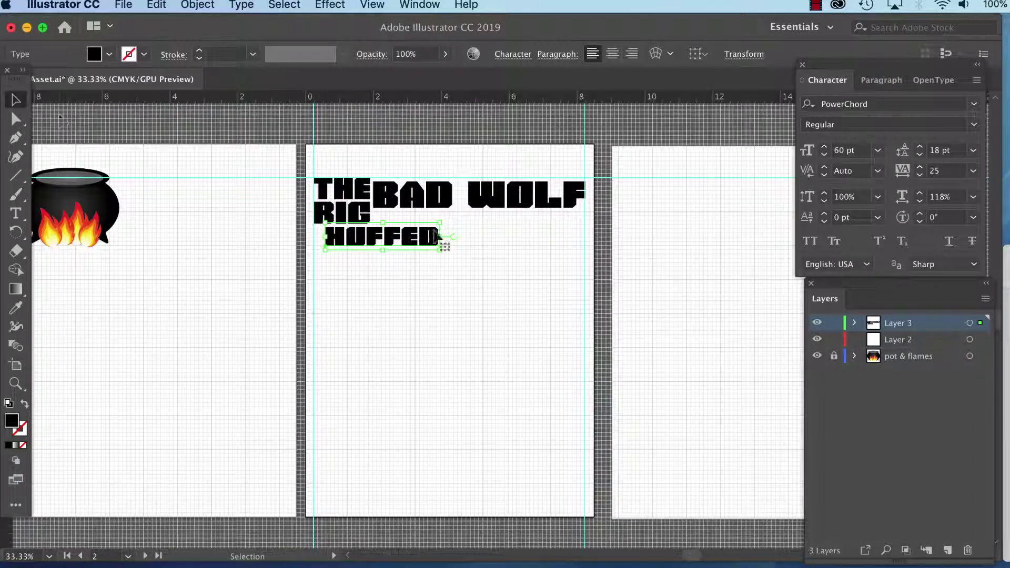
{"action": "left_click_drag", "start_coordinate": [441, 248], "coordinate": [588, 340]}
{"action": "left_click", "coordinate": [587, 339]}
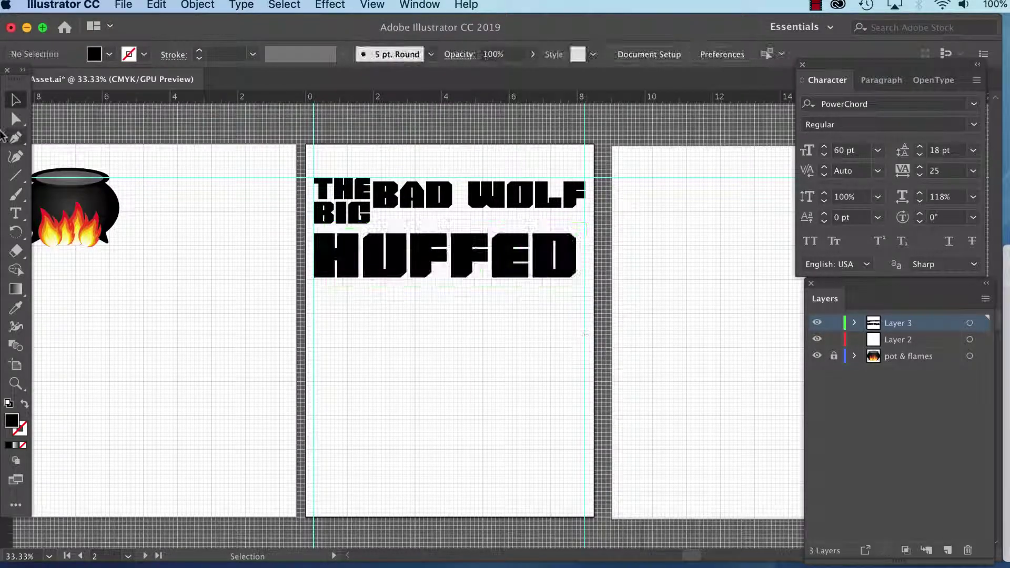
Step: Add the text AND PUFFED below HUFFED and enlarge it to about 88 pt so it spans the width between the margin guides
{"action": "left_click", "coordinate": [16, 213]}
{"action": "left_click", "coordinate": [322, 307]}
{"action": "type", "text": "AND"}
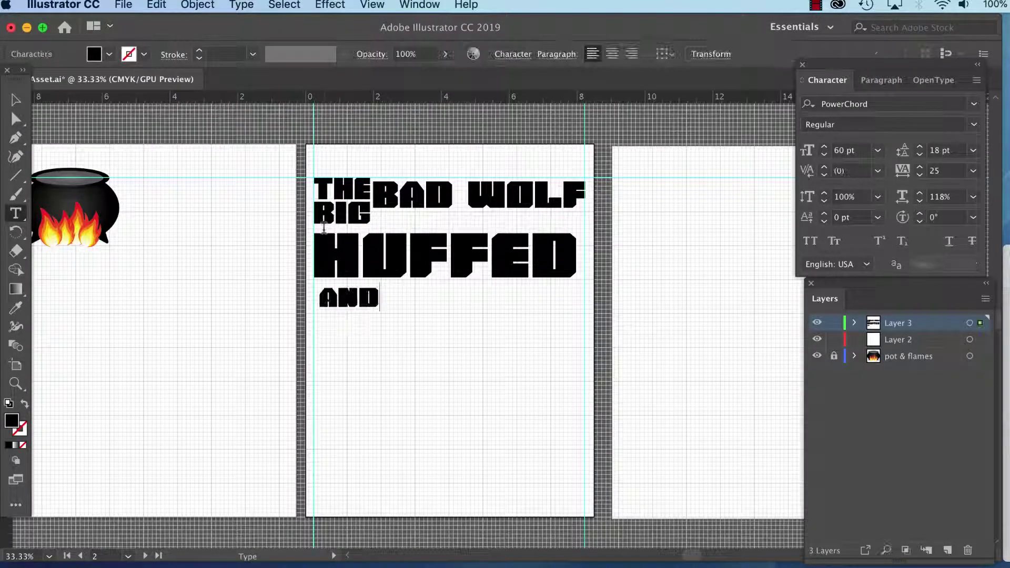
{"action": "type", "text": " DUFFED"}
{"action": "left_click", "coordinate": [16, 100]}
{"action": "left_click_drag", "start_coordinate": [504, 310], "coordinate": [592, 397]}
{"action": "left_click_drag", "start_coordinate": [439, 312], "coordinate": [434, 309]}
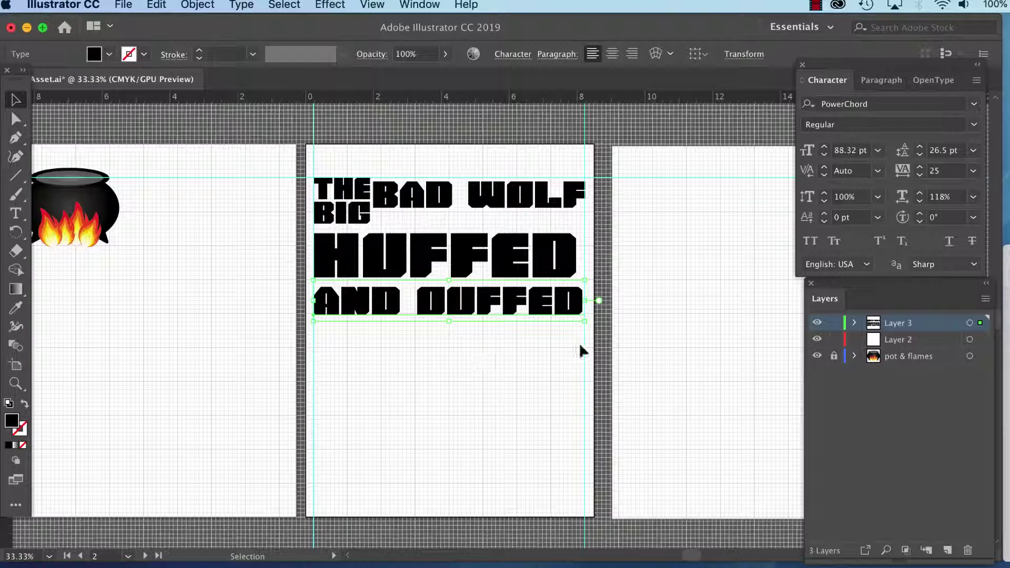
{"action": "left_click", "coordinate": [344, 361]}
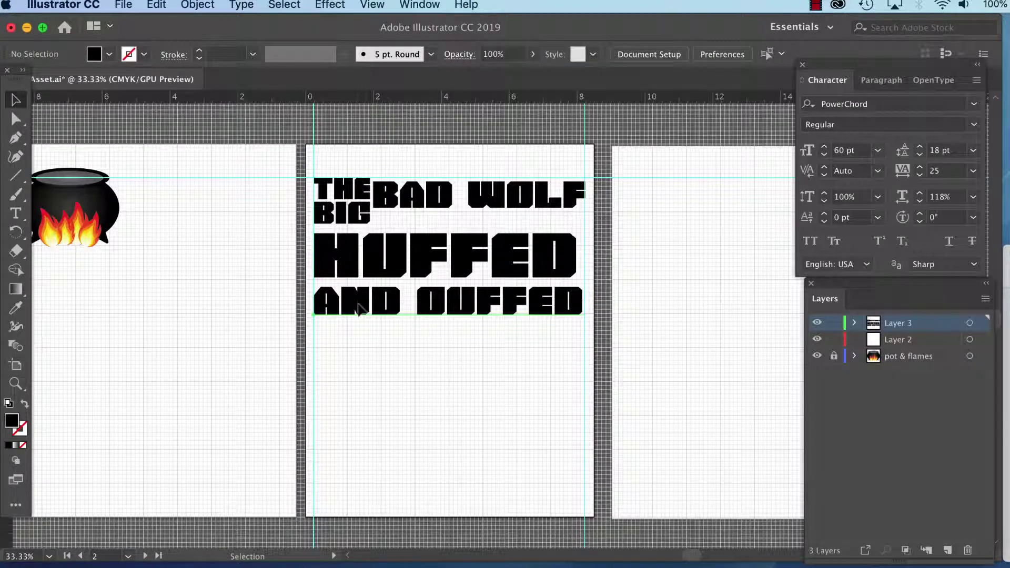
Step: Duplicate AND PUFFED directly below itself, change the copy to AND BLEW, and enlarge it to about 104 pt between the margin guides
{"action": "left_click_drag", "start_coordinate": [358, 305], "coordinate": [358, 351]}
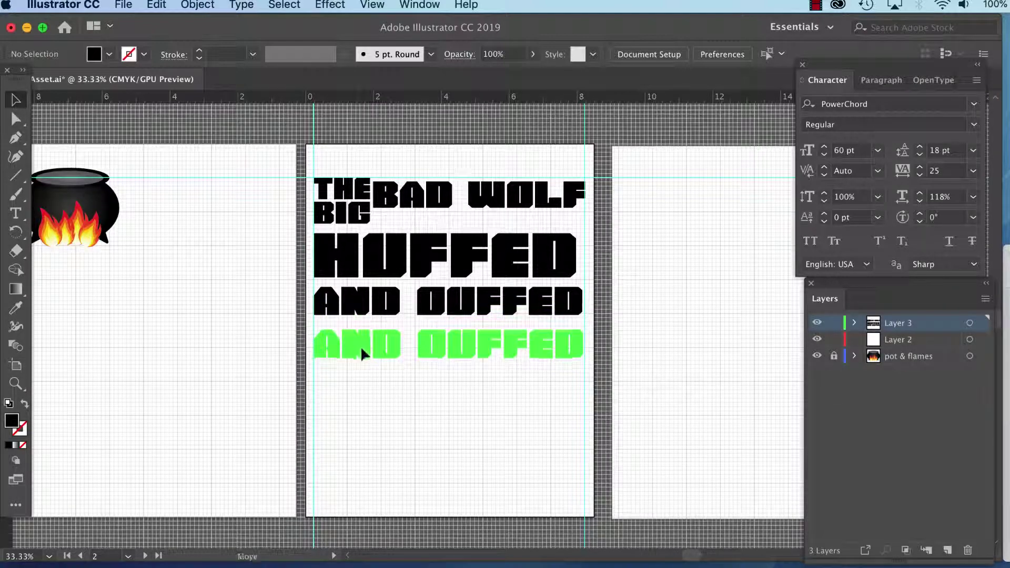
{"action": "left_click", "coordinate": [366, 356]}
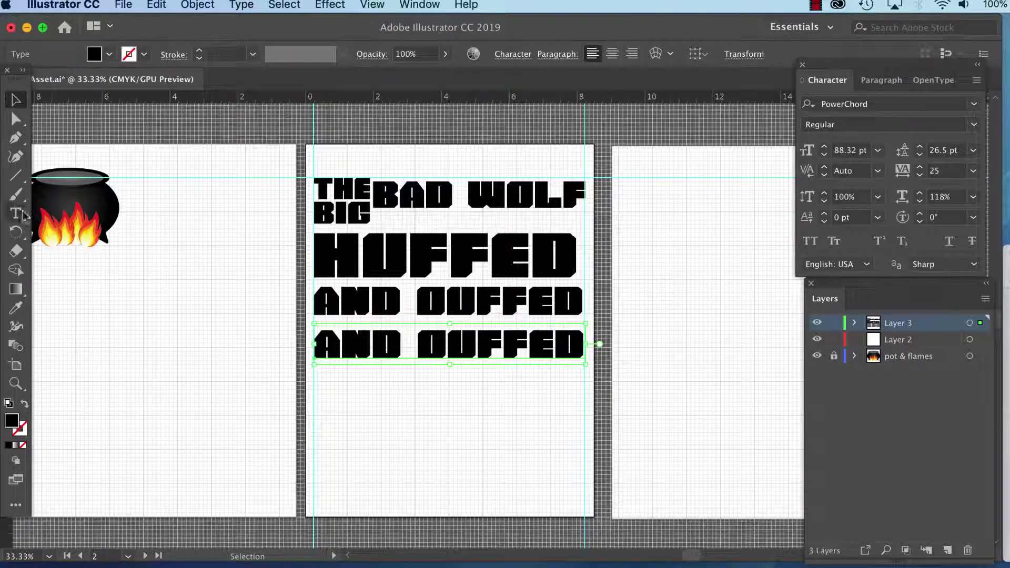
{"action": "left_click", "coordinate": [16, 216]}
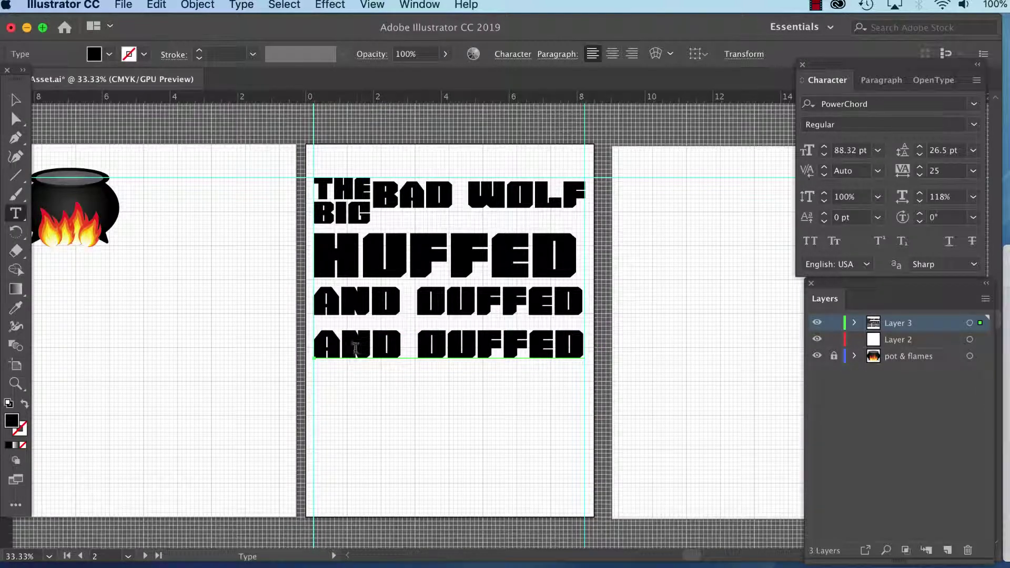
{"action": "left_click_drag", "start_coordinate": [319, 346], "coordinate": [616, 361]}
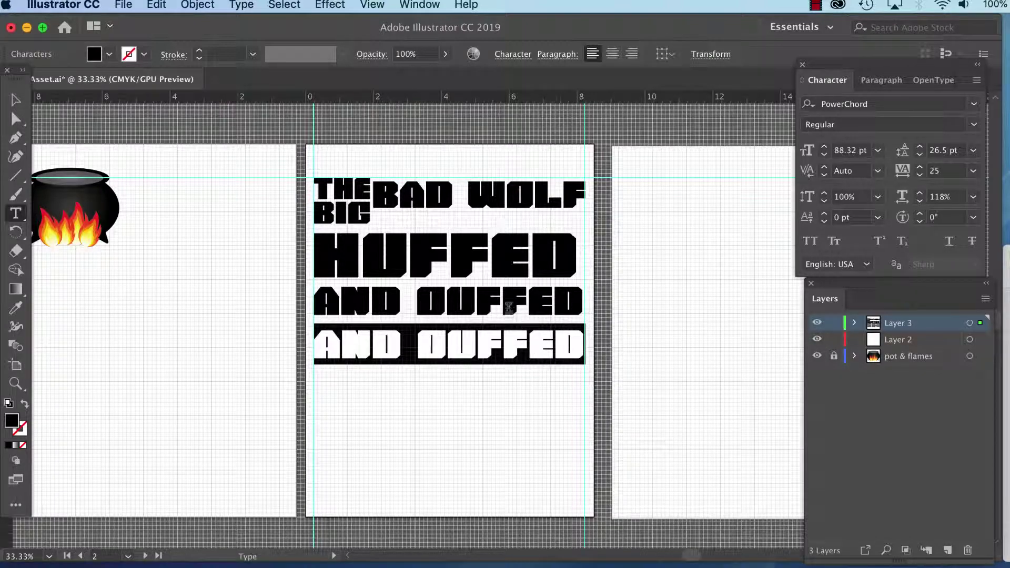
{"action": "type", "text": "AND"}
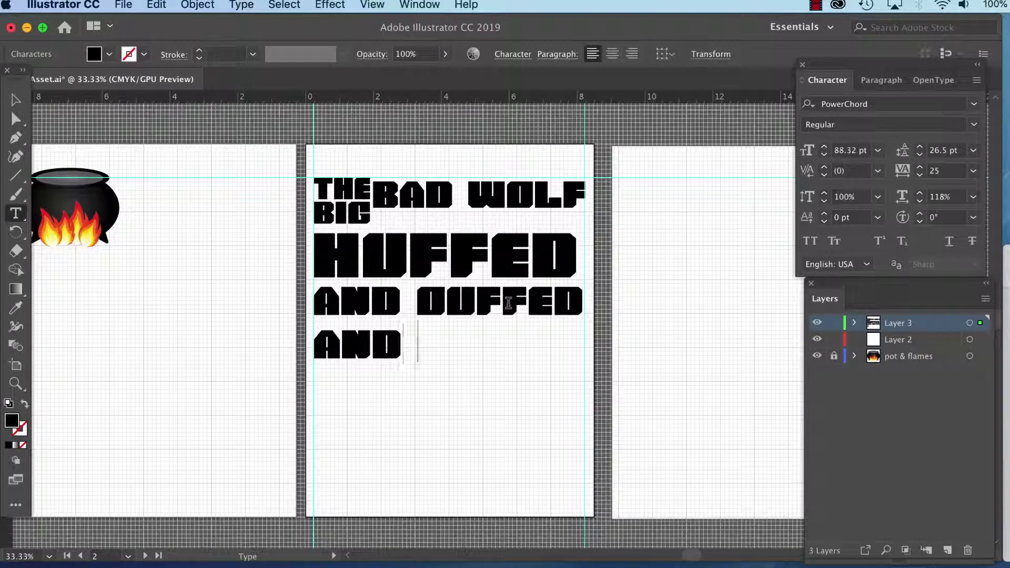
{"action": "type", "text": " BLO"}
{"action": "key", "text": "BackSpace"}
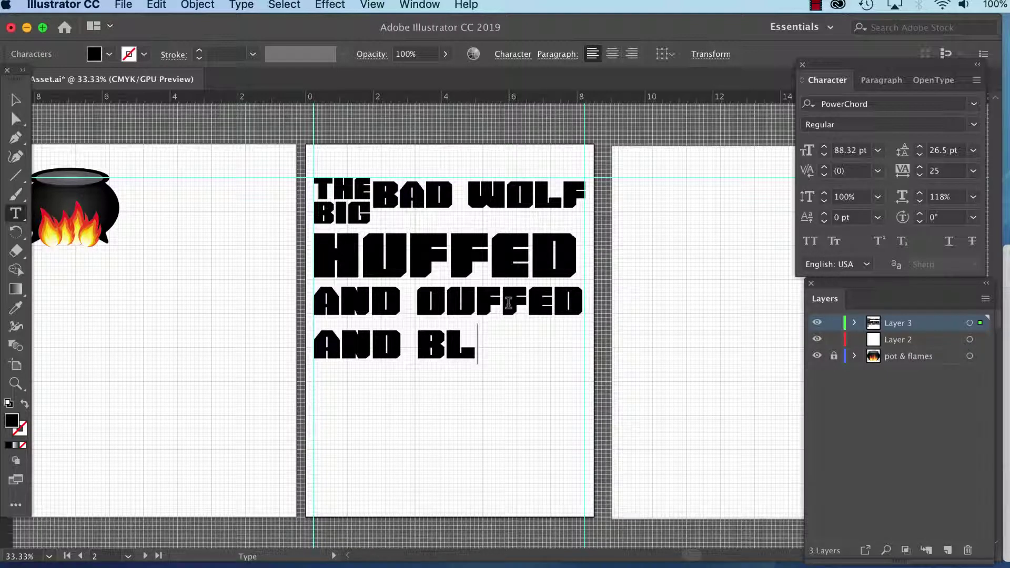
{"action": "type", "text": "EW"}
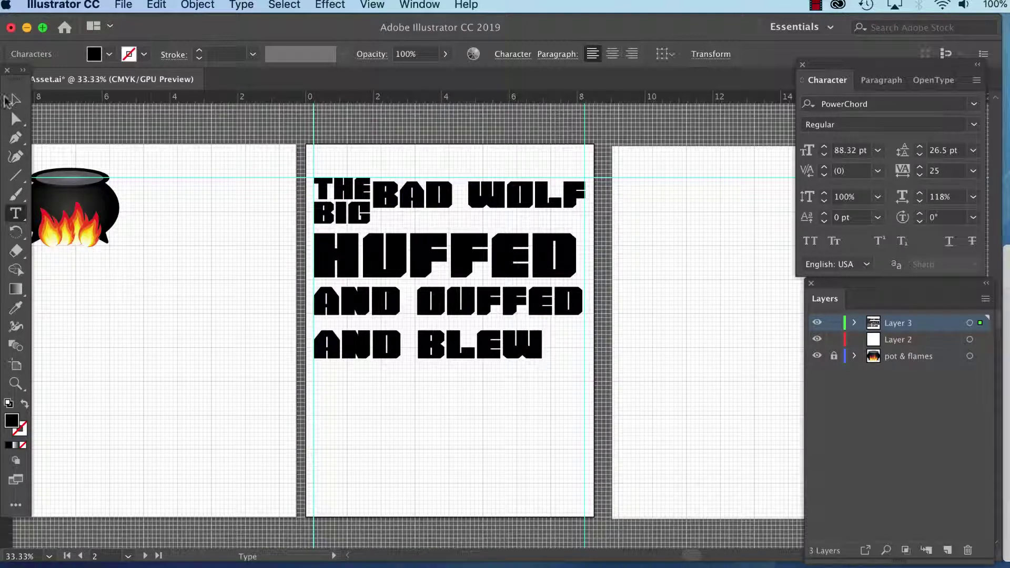
{"action": "key", "text": "Escape"}
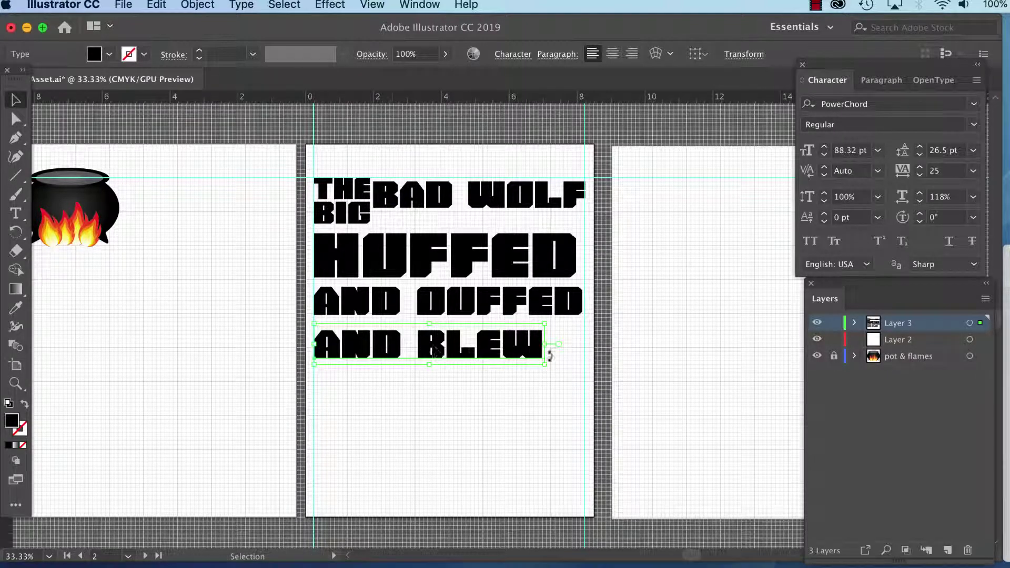
{"action": "left_click_drag", "start_coordinate": [545, 364], "coordinate": [586, 396]}
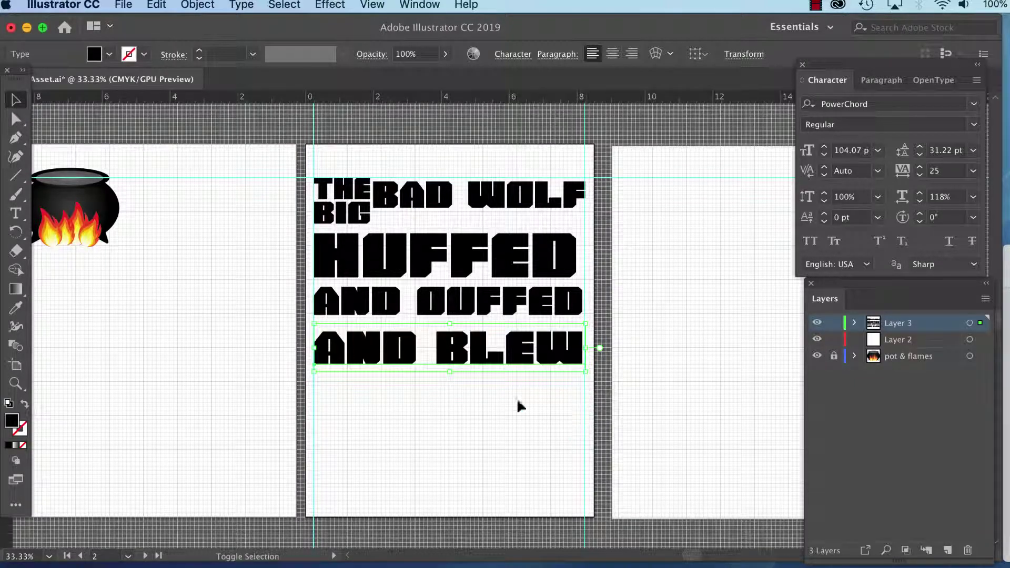
{"action": "left_click", "coordinate": [382, 441]}
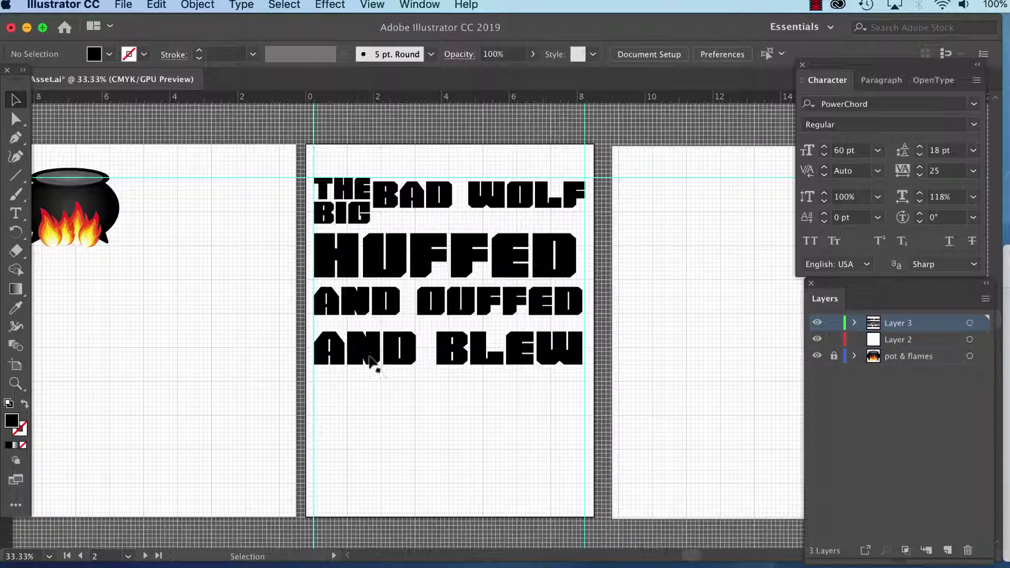
Step: Add a 72 pt text object reading THE HOUSE below AND BLEW and enlarge it to span the margin guides
{"action": "left_click", "coordinate": [16, 213]}
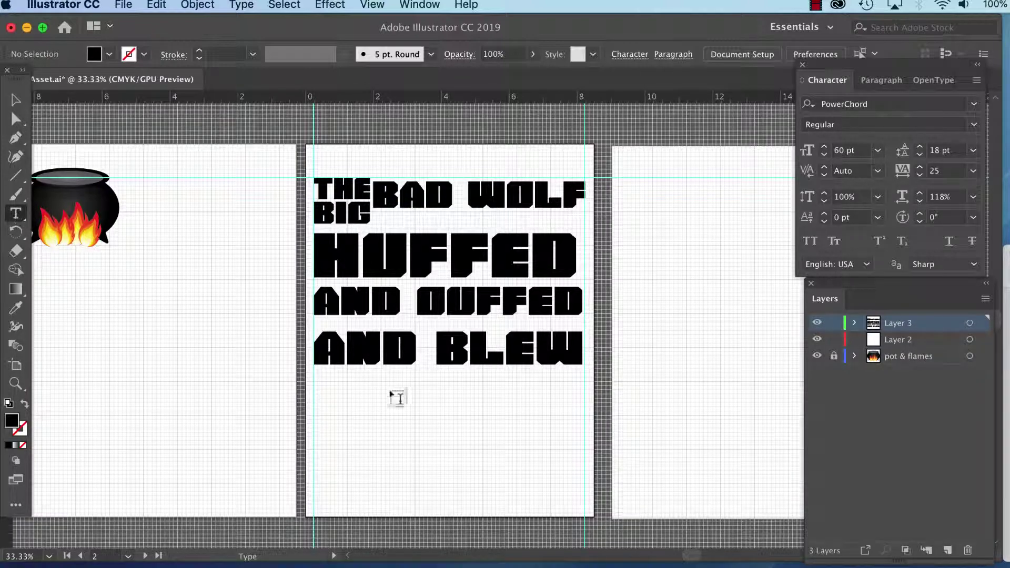
{"action": "left_click", "coordinate": [878, 151]}
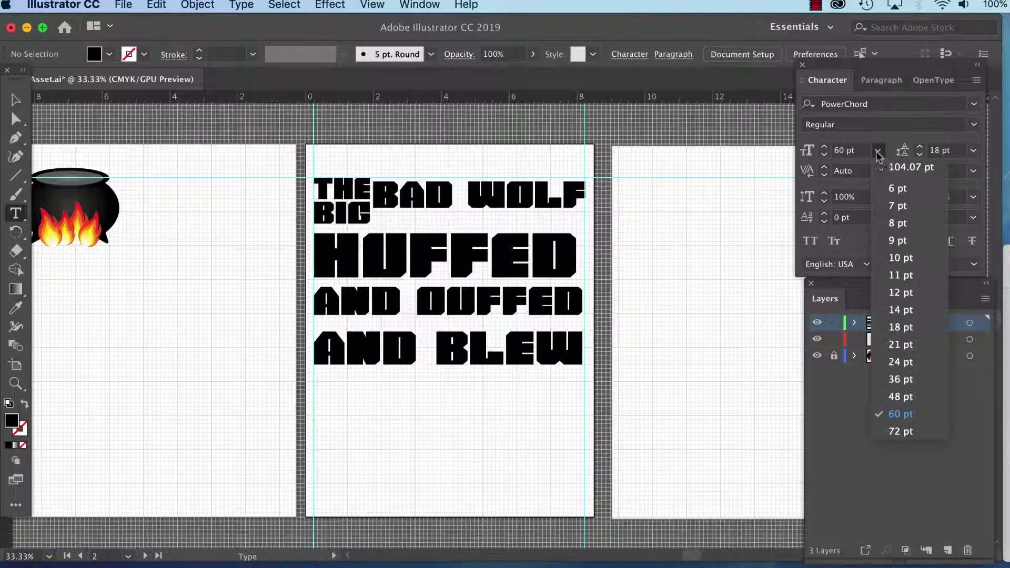
{"action": "left_click", "coordinate": [901, 432]}
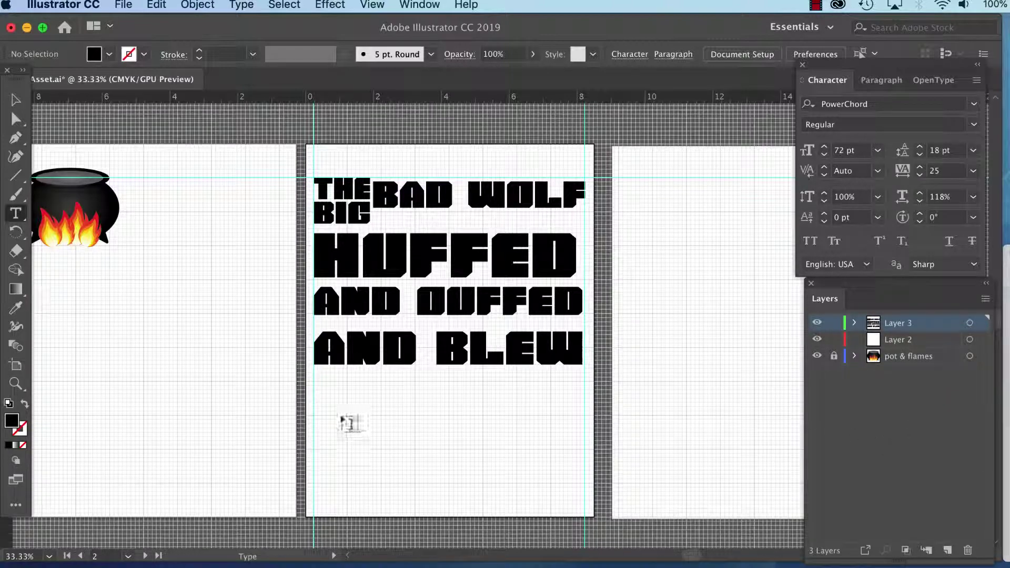
{"action": "left_click", "coordinate": [330, 398]}
{"action": "type", "text": "THE"}
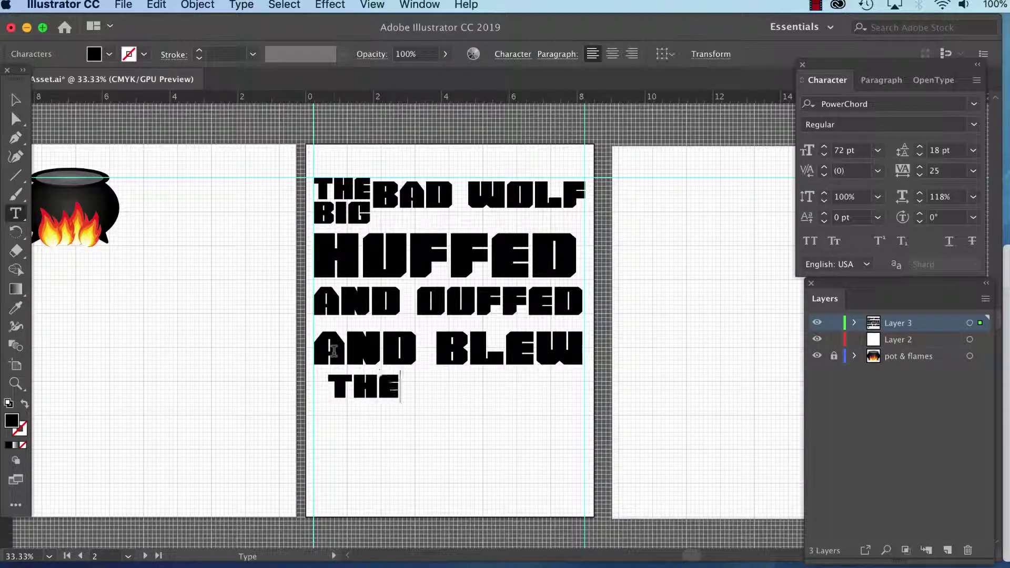
{"action": "type", "text": " HOUSE"}
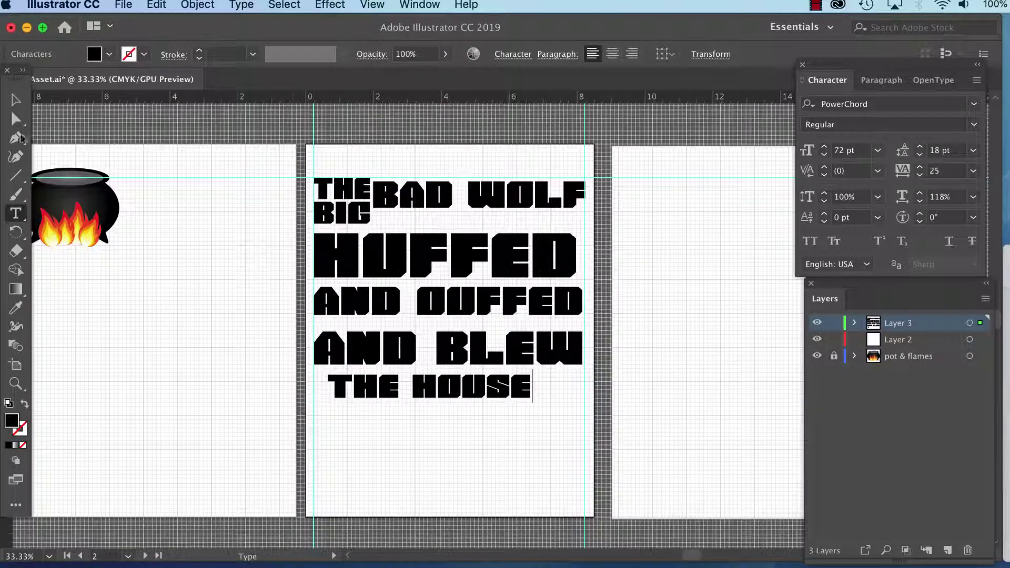
{"action": "key", "text": "Escape"}
{"action": "left_click_drag", "start_coordinate": [517, 415], "coordinate": [588, 465]}
{"action": "left_click", "coordinate": [452, 457]}
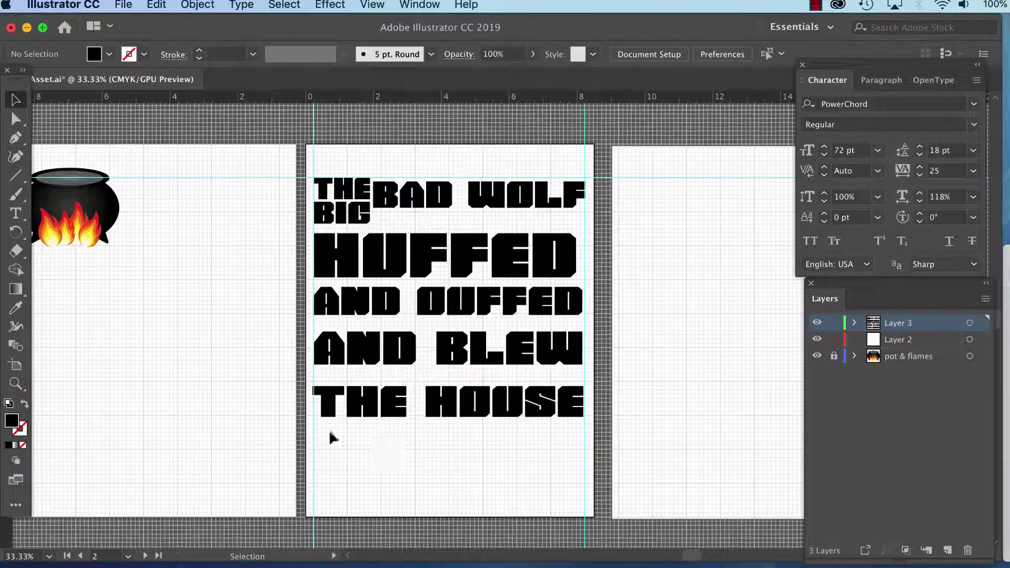
Step: Add the text DOWN. below THE HOUSE, align it to the left margin guide, and enlarge it to about 123 pt
{"action": "left_click", "coordinate": [15, 213]}
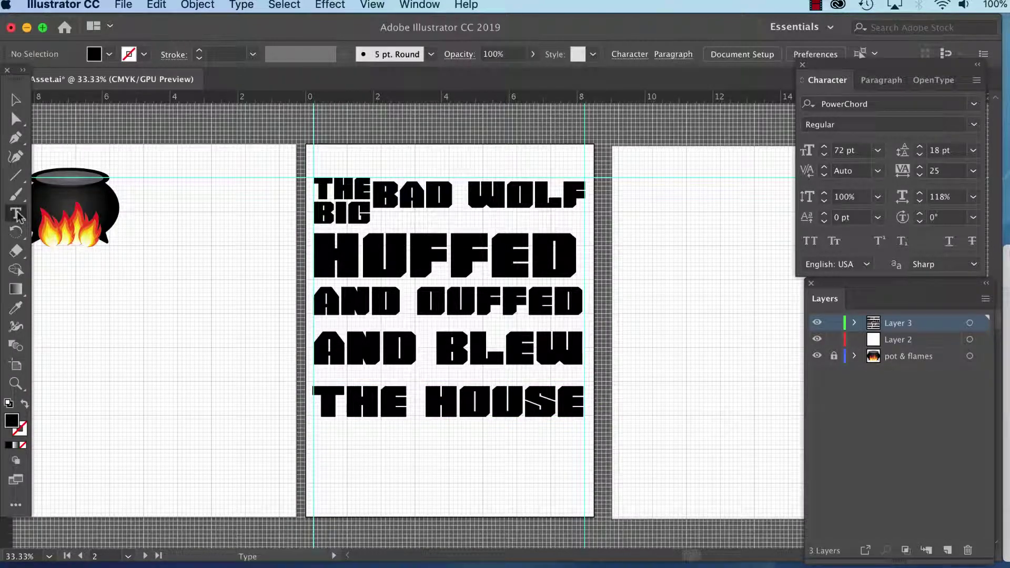
{"action": "left_click", "coordinate": [326, 446]}
{"action": "type", "text": "DOWN."}
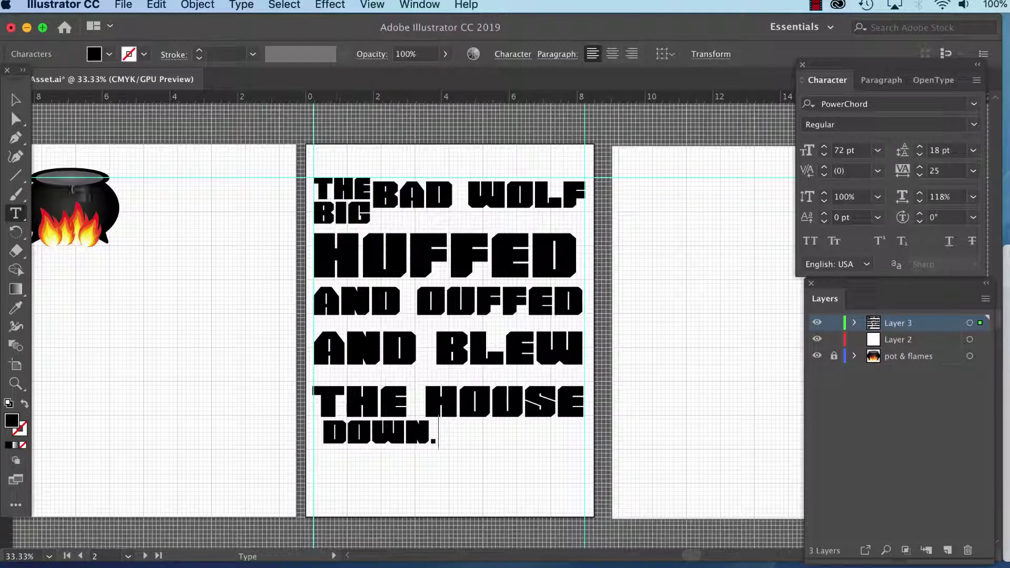
{"action": "left_click", "coordinate": [16, 99]}
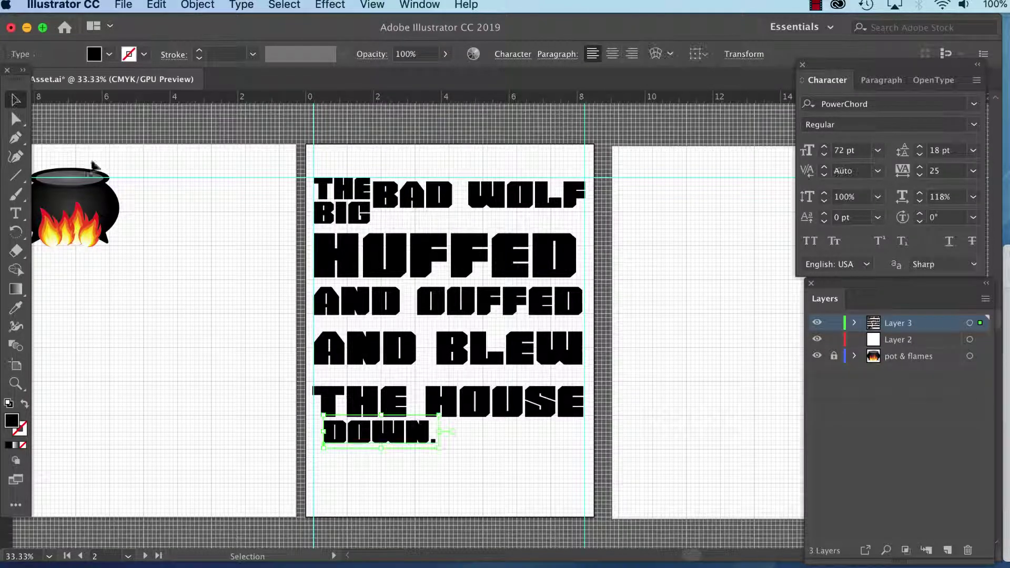
{"action": "left_click_drag", "start_coordinate": [362, 444], "coordinate": [353, 458]}
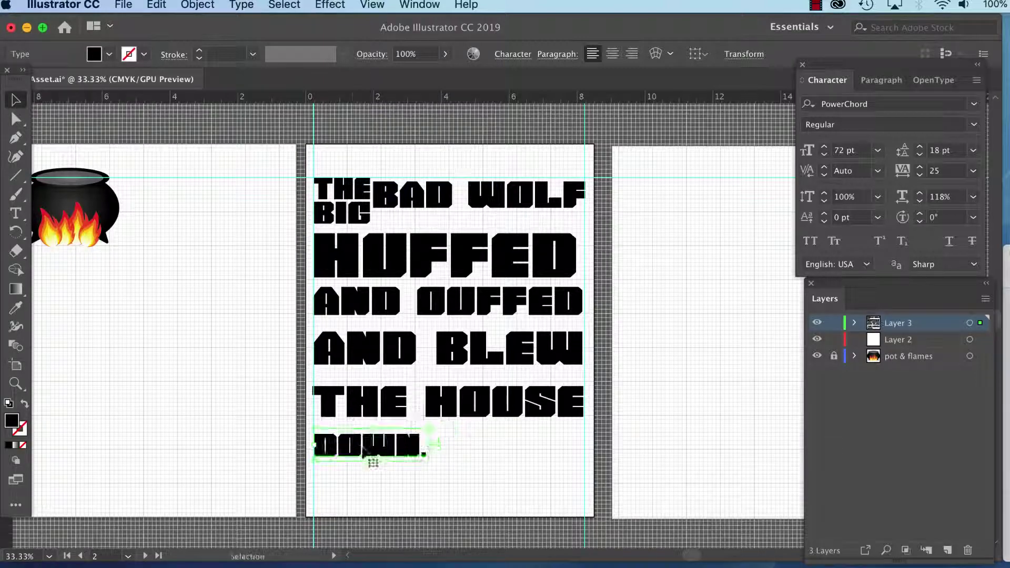
{"action": "left_click_drag", "start_coordinate": [430, 458], "coordinate": [512, 513]}
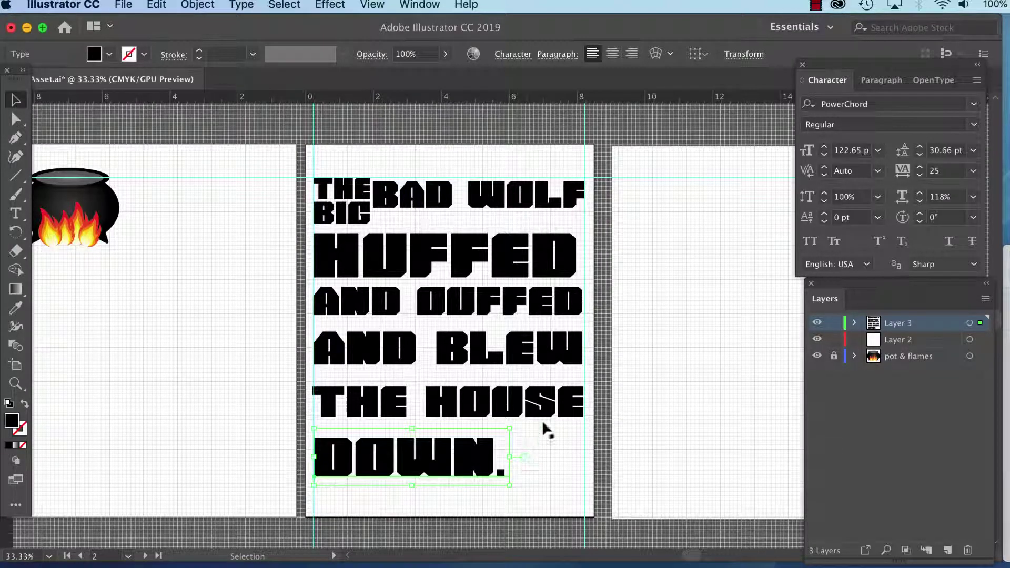
{"action": "left_click", "coordinate": [433, 134]}
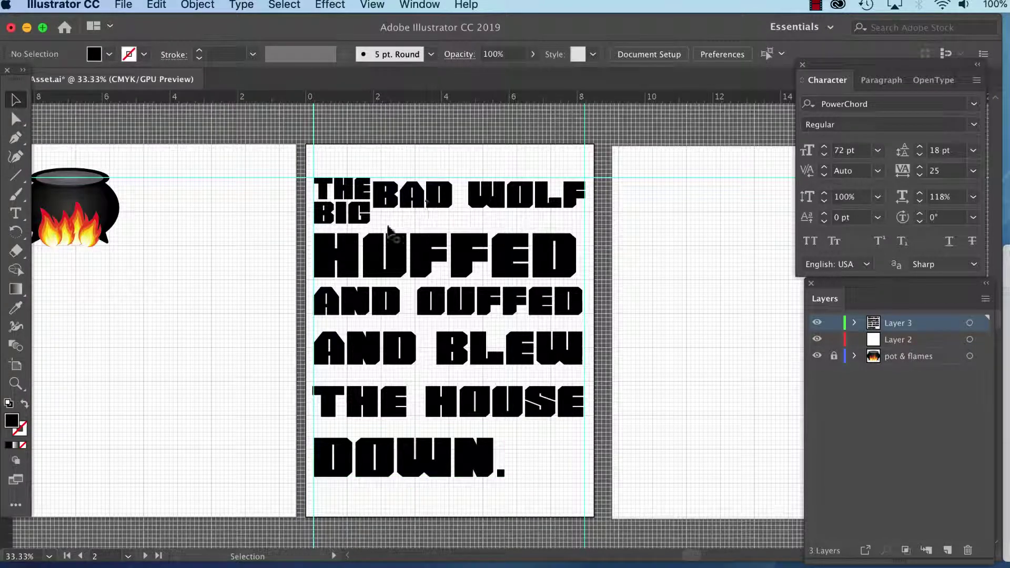
Step: Try joining THE and BIG on one line above the other text, undo the join, and return the text beside BAD WOLF
{"action": "left_click", "coordinate": [338, 209]}
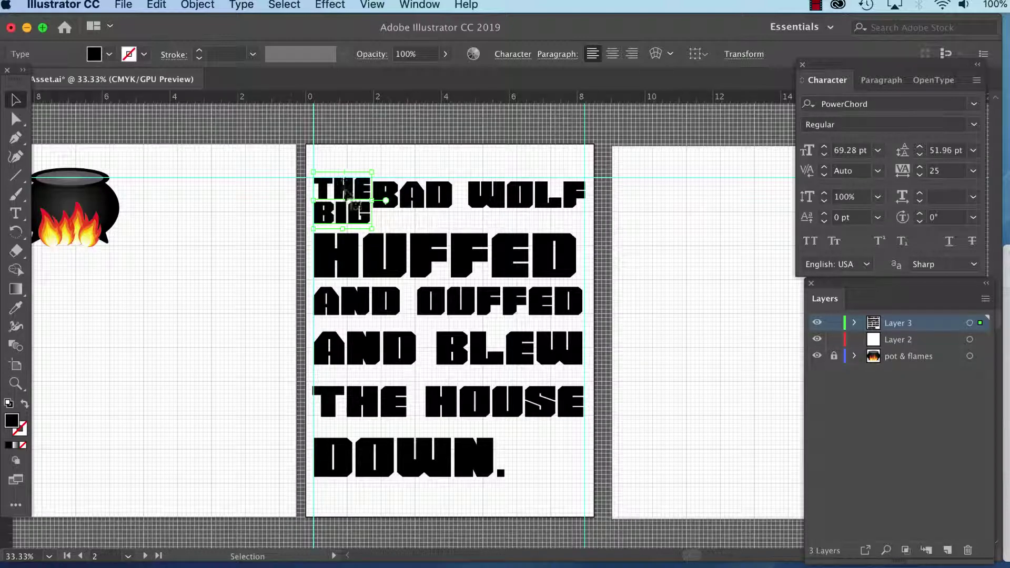
{"action": "left_click_drag", "start_coordinate": [344, 190], "coordinate": [345, 138]}
{"action": "left_click", "coordinate": [16, 212]}
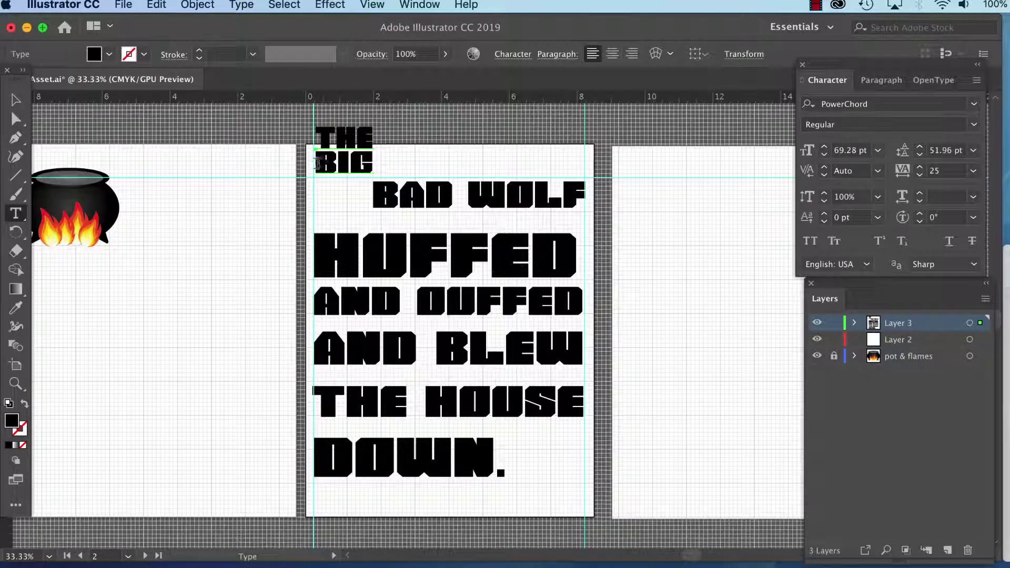
{"action": "left_click", "coordinate": [316, 160]}
{"action": "key", "text": "BackSpace"}
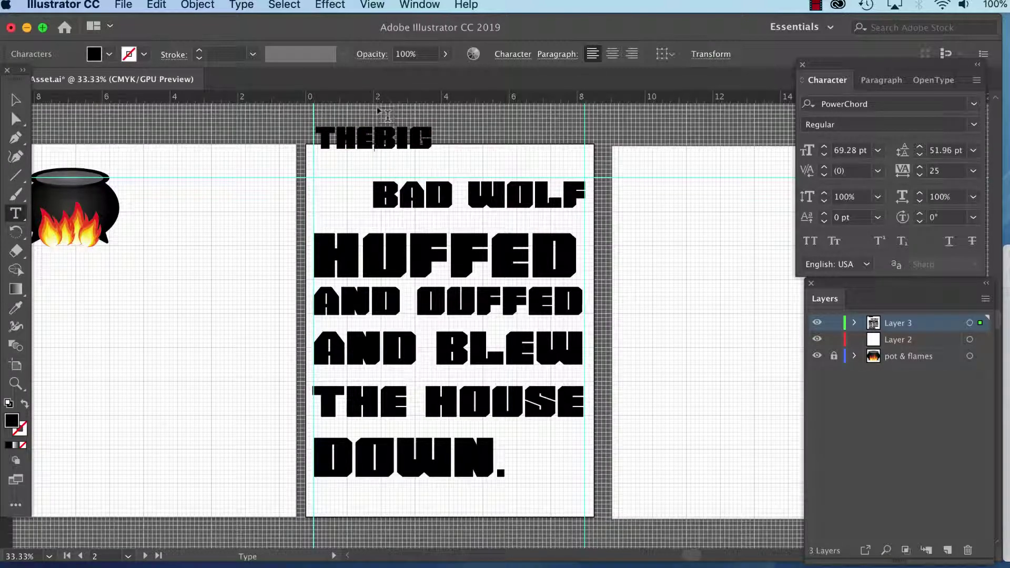
{"action": "key", "text": "super+z"}
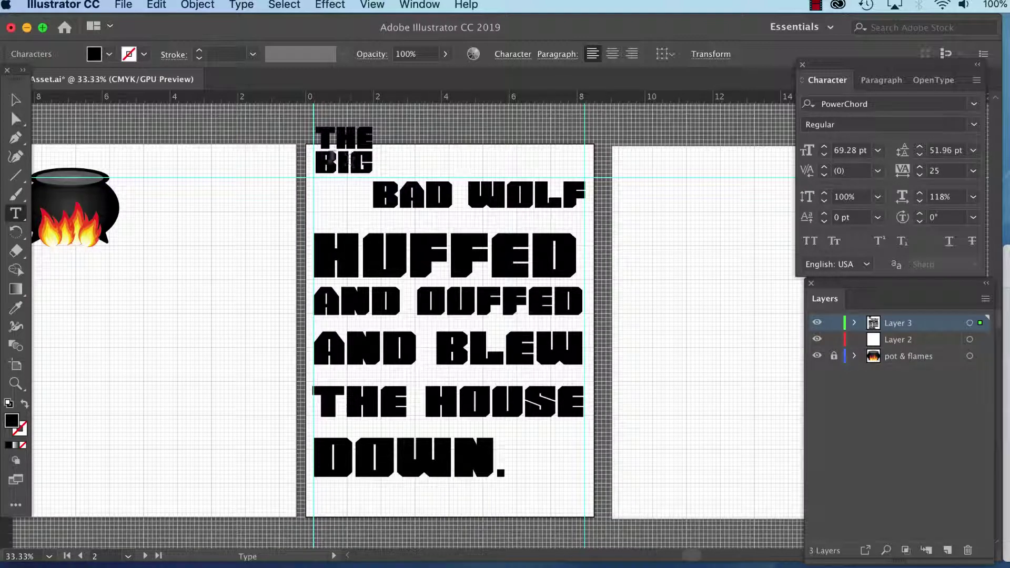
{"action": "key", "text": "Escape"}
{"action": "left_click", "coordinate": [350, 166]}
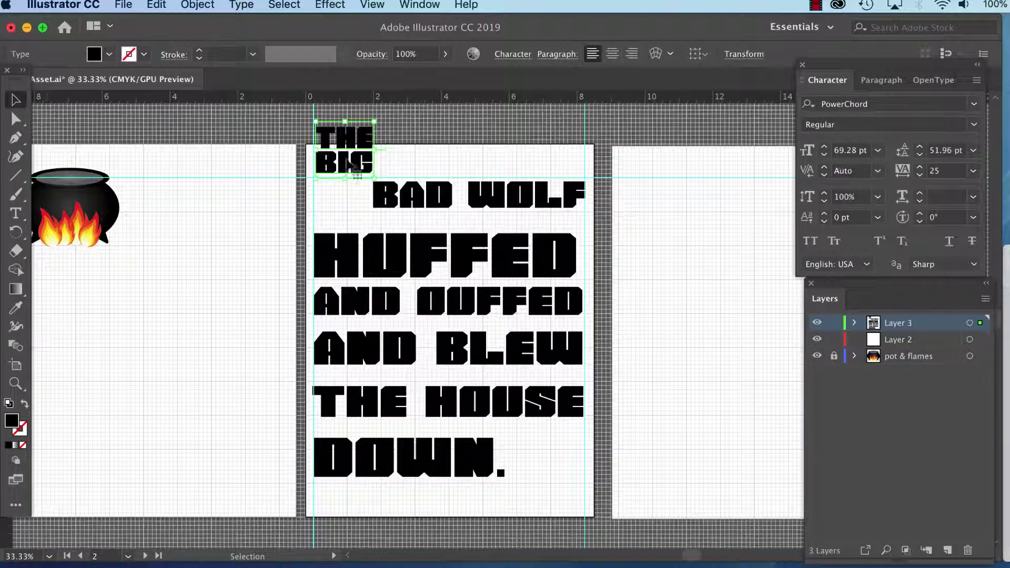
{"action": "left_click_drag", "start_coordinate": [350, 166], "coordinate": [345, 206]}
Step: Set the vertical scale of BAD WOLF to 200% and reposition it beside THE BIG with its top at the horizontal guide
{"action": "left_click", "coordinate": [411, 205]}
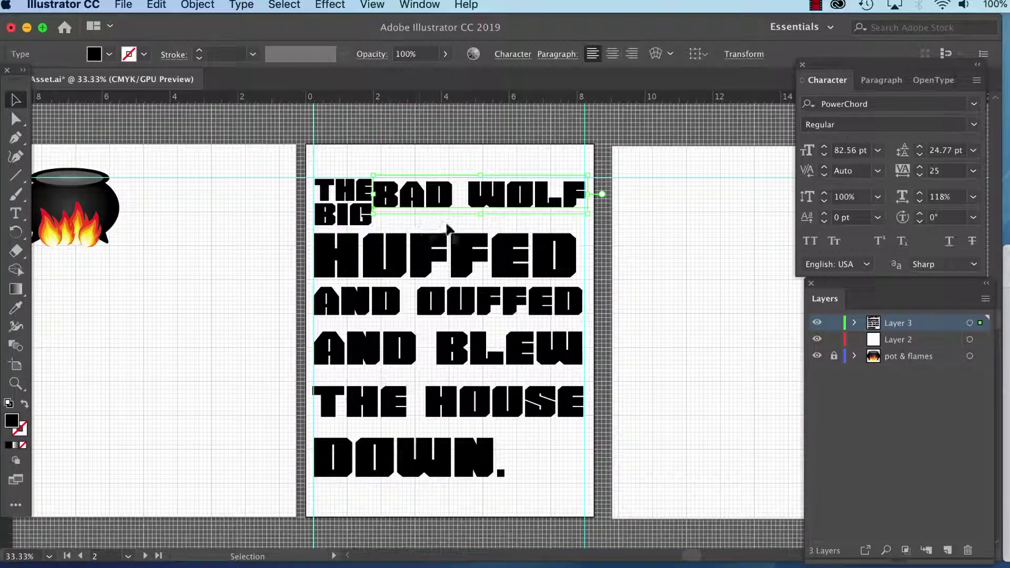
{"action": "left_click", "coordinate": [878, 197]}
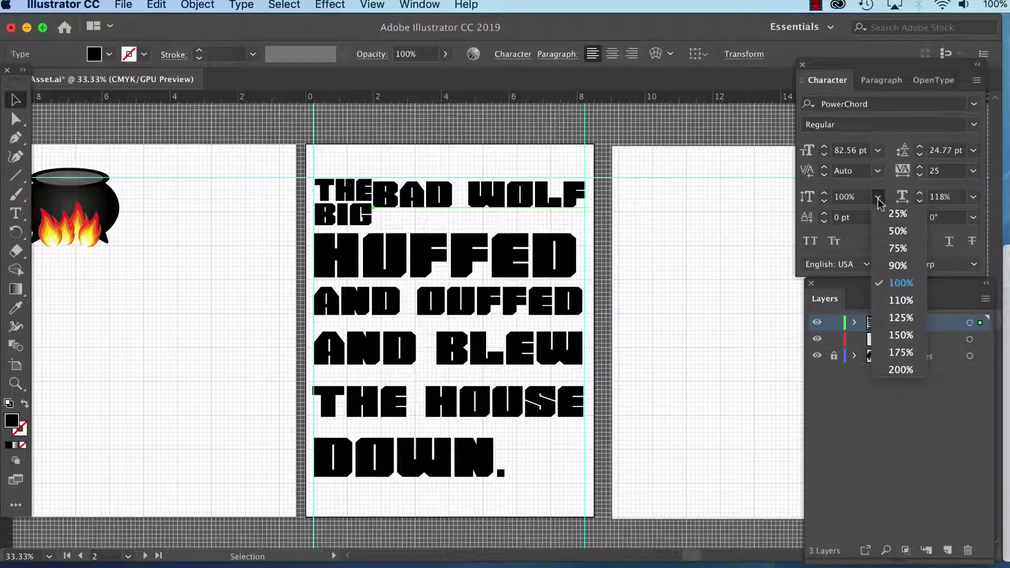
{"action": "left_click", "coordinate": [899, 333]}
{"action": "left_click_drag", "start_coordinate": [515, 197], "coordinate": [516, 207]}
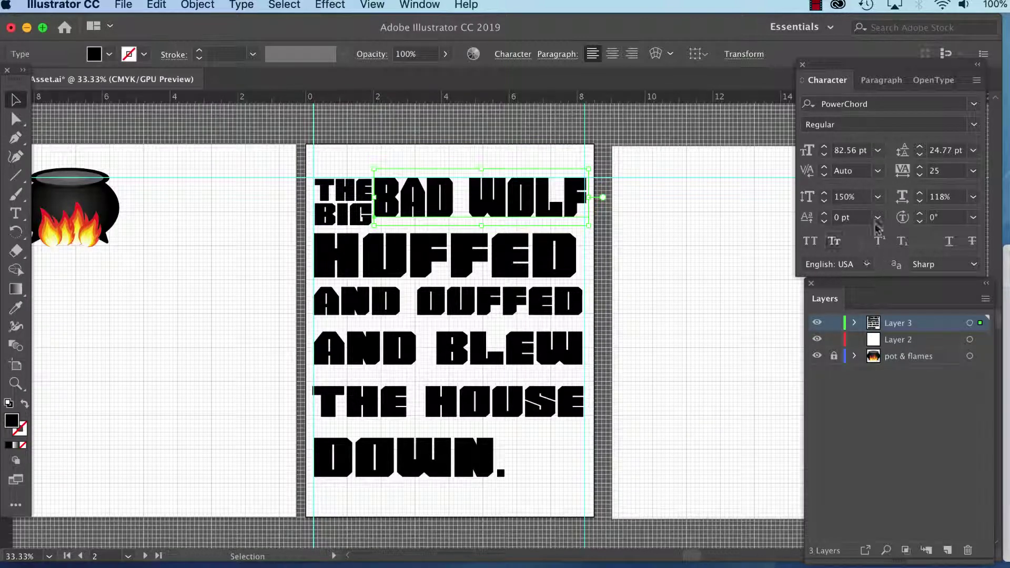
{"action": "left_click", "coordinate": [878, 198]}
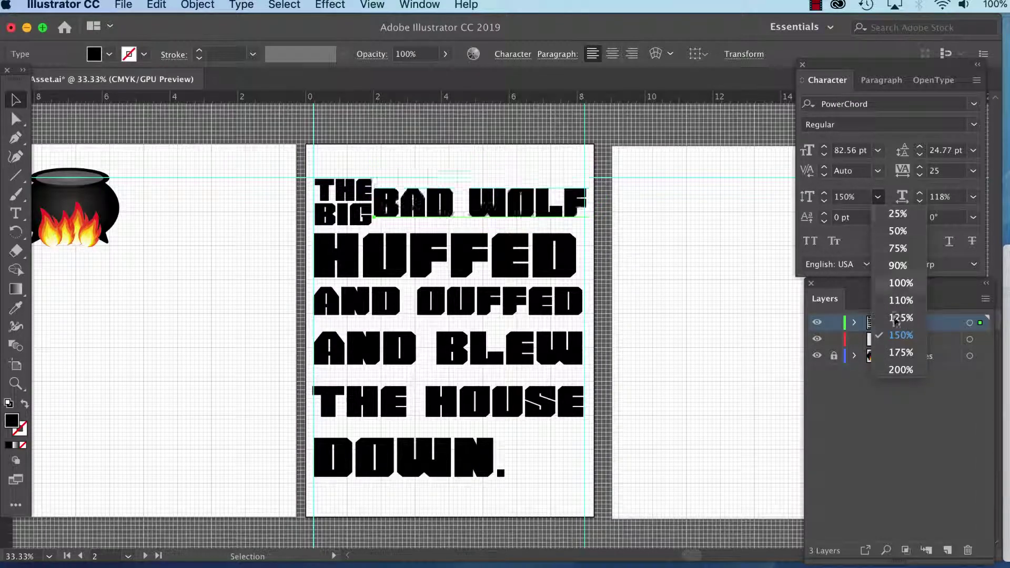
{"action": "left_click", "coordinate": [900, 370]}
{"action": "left_click_drag", "start_coordinate": [485, 202], "coordinate": [485, 214]}
{"action": "left_click", "coordinate": [300, 266]}
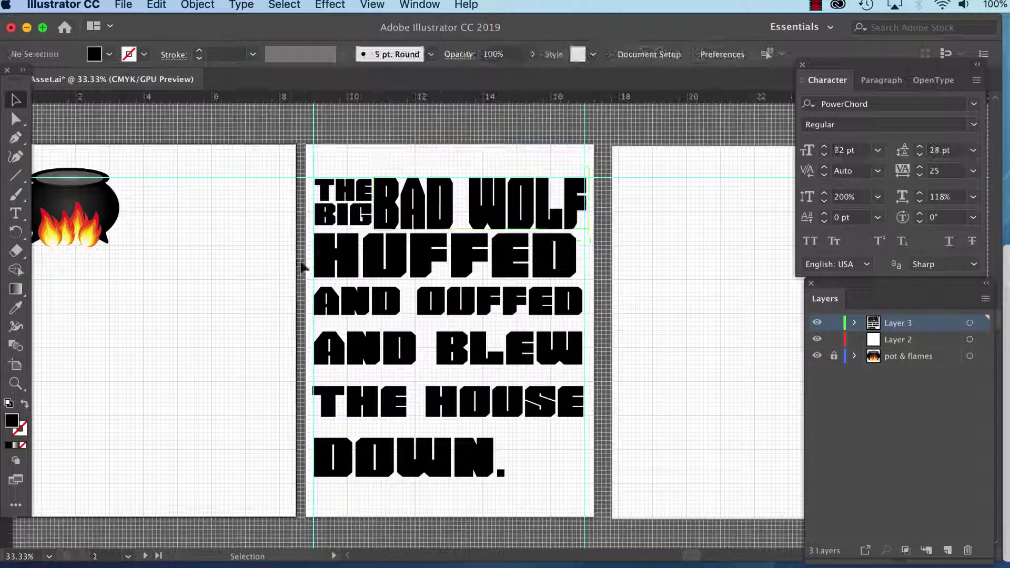
Step: Nudge BAD WOLF slightly down so its top lines up with THE, and deselect it
{"action": "key", "text": "super+plus"}
{"action": "left_click_drag", "start_coordinate": [475, 293], "coordinate": [498, 366]}
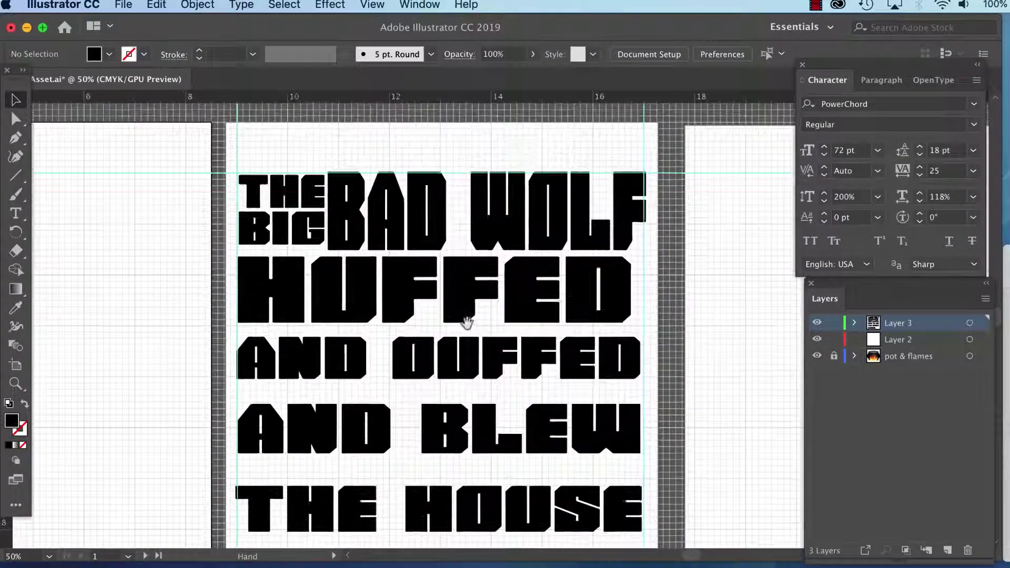
{"action": "left_click_drag", "start_coordinate": [430, 218], "coordinate": [433, 228]}
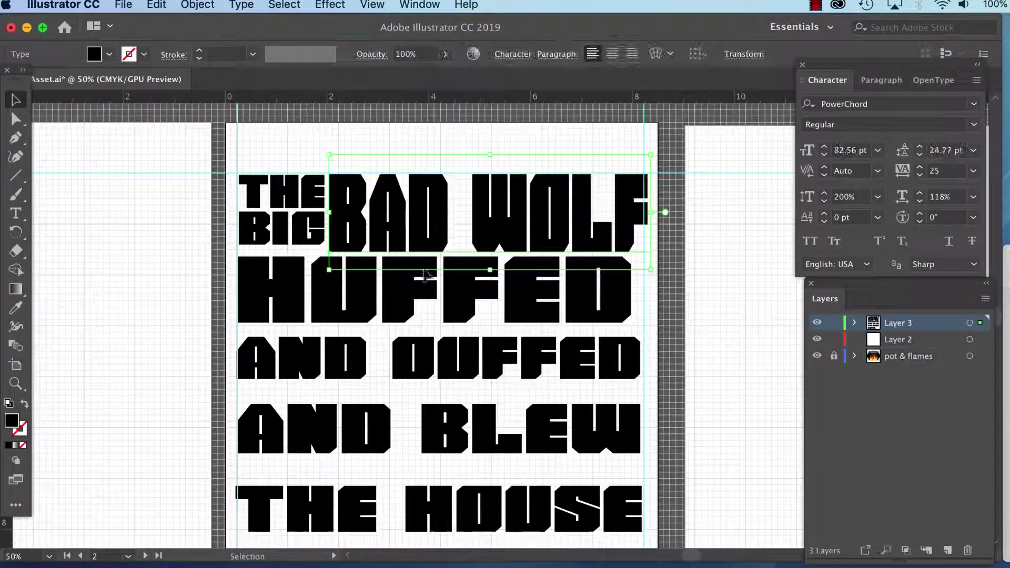
{"action": "left_click", "coordinate": [181, 338]}
{"action": "left_click_drag", "start_coordinate": [430, 367], "coordinate": [427, 350]}
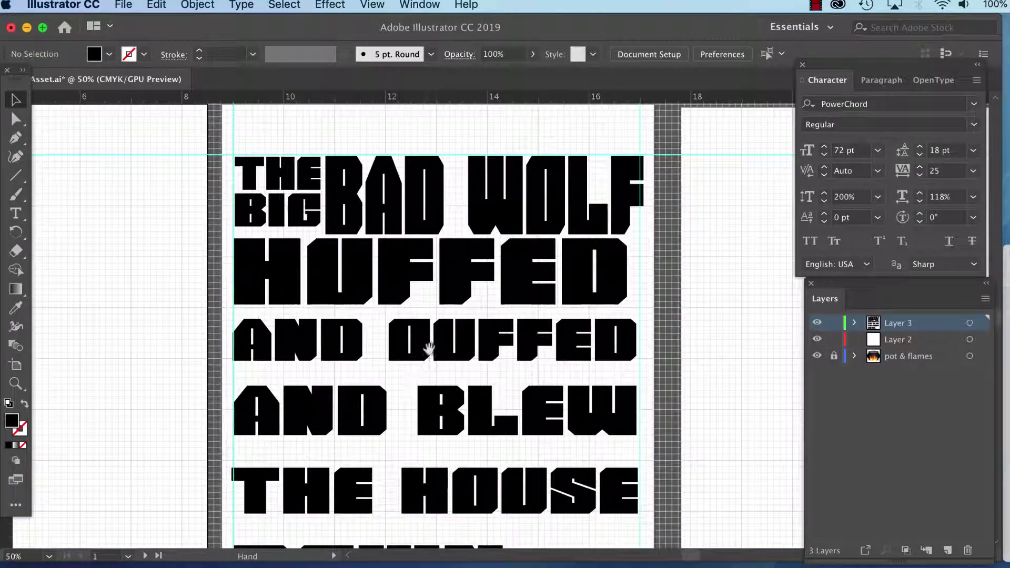
Step: Scale BAD WOLF down to about 81.5 pt so its end meets the right margin guide, and deselect it
{"action": "left_click", "coordinate": [630, 212]}
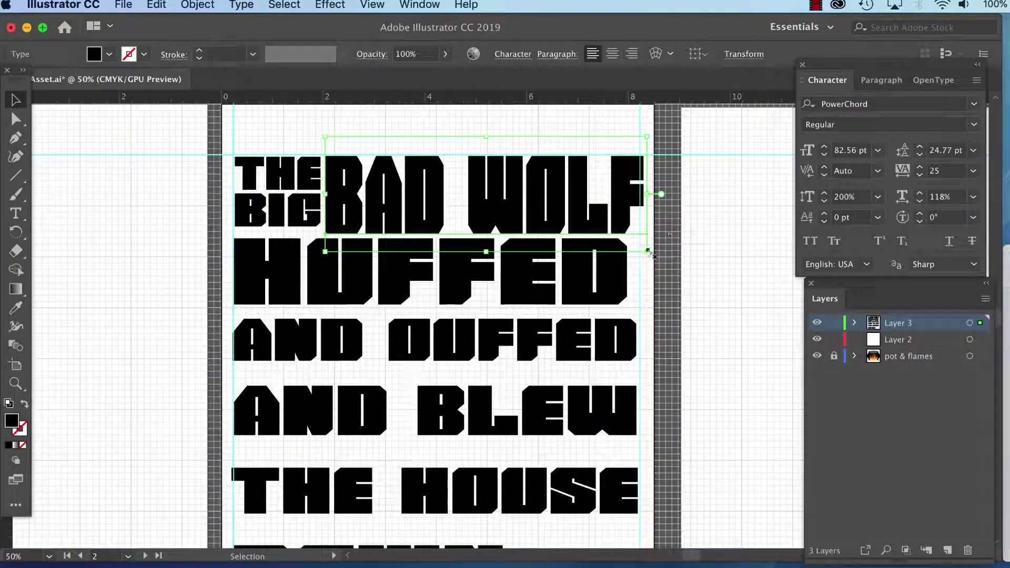
{"action": "left_click_drag", "start_coordinate": [651, 255], "coordinate": [645, 253]}
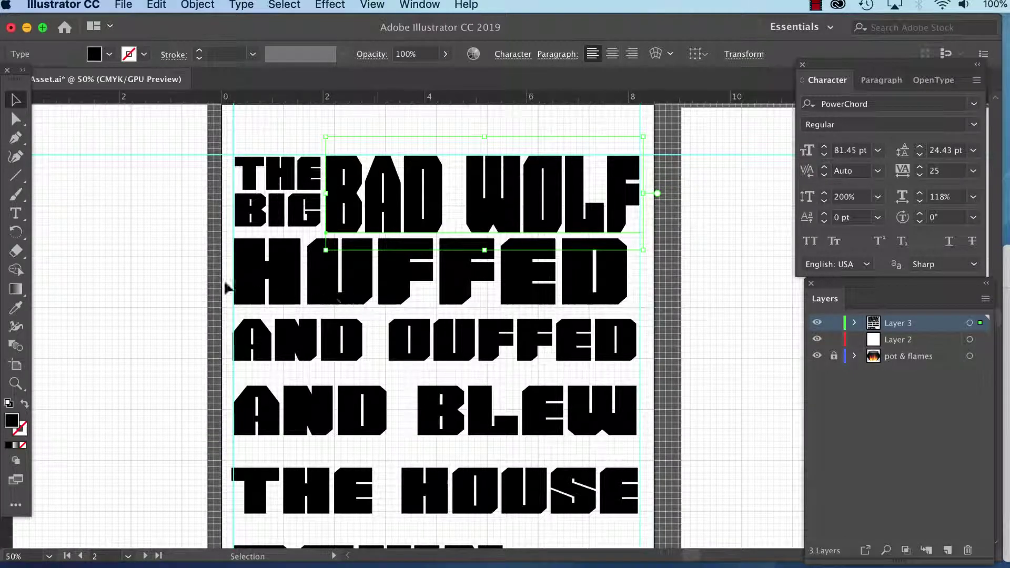
{"action": "left_click", "coordinate": [178, 287]}
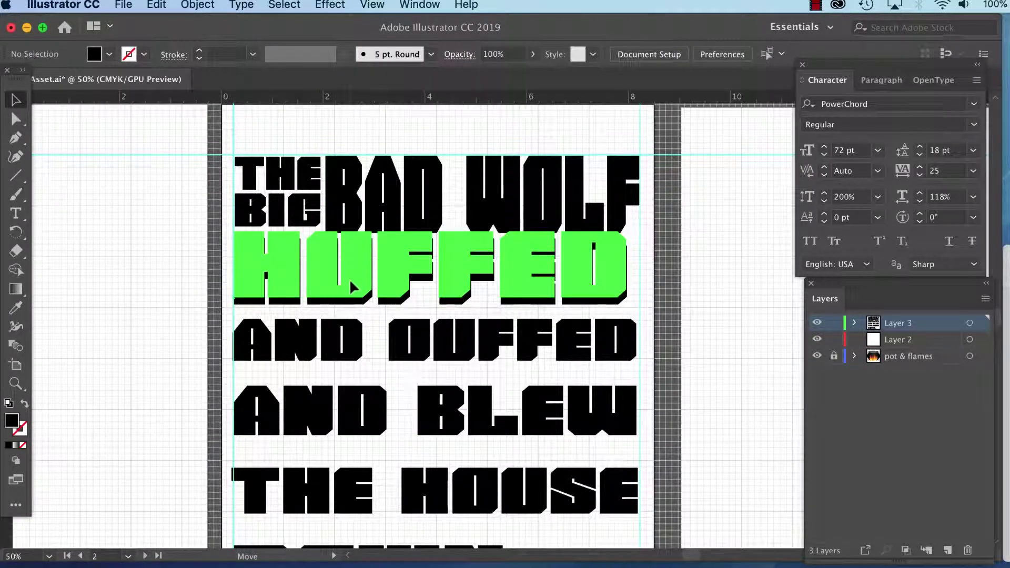
Step: Move HUFFED and AND OUFFED up to close the gaps between lines, scaling HUFFED to the right margin guide and AND OUFFED to about 88.8 pt
{"action": "left_click", "coordinate": [349, 281]}
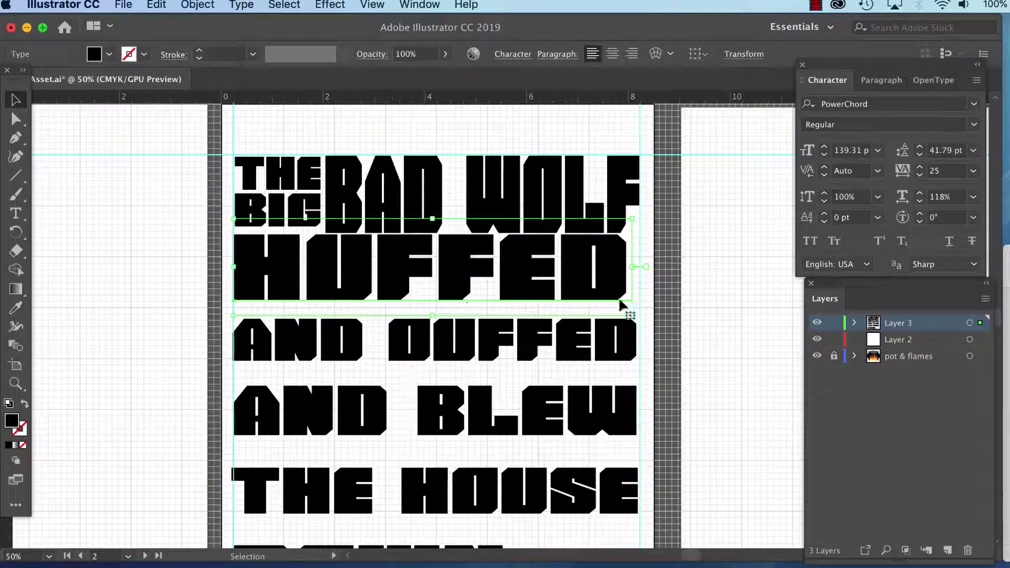
{"action": "scroll", "coordinate": [630, 316], "scroll_direction": "down", "scroll_amount": 3}
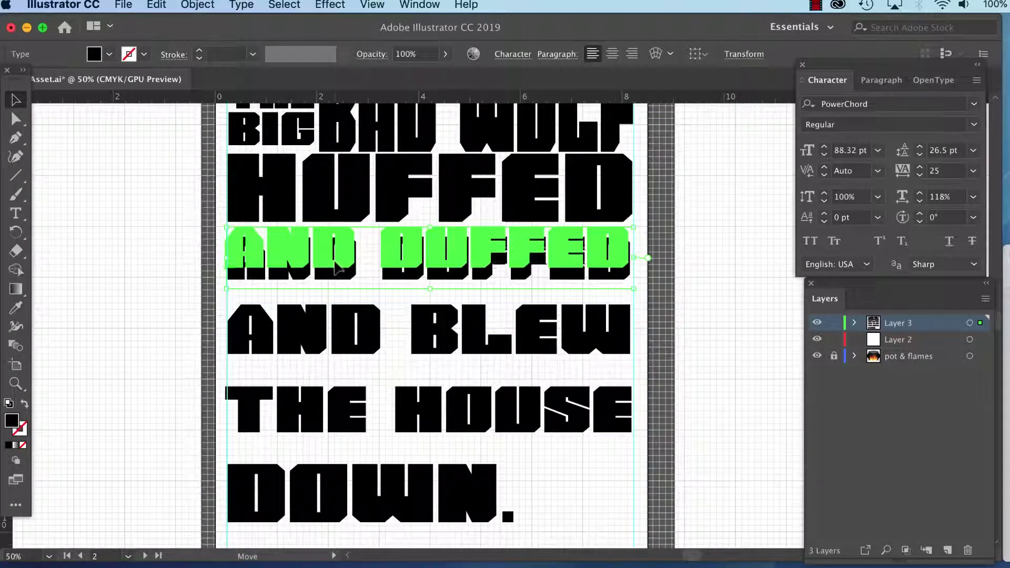
{"action": "left_click", "coordinate": [332, 263]}
{"action": "left_click_drag", "start_coordinate": [634, 279], "coordinate": [637, 279]}
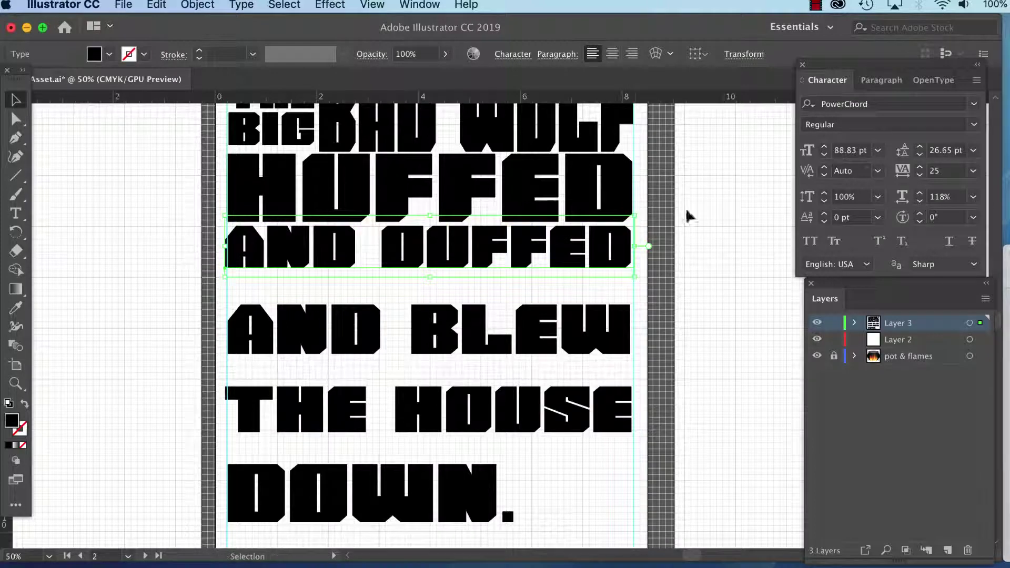
Step: Set the vertical scale of the AND OUFFED line to 150%
{"action": "left_click", "coordinate": [825, 193]}
{"action": "left_click", "coordinate": [824, 194]}
{"action": "left_click", "coordinate": [877, 199]}
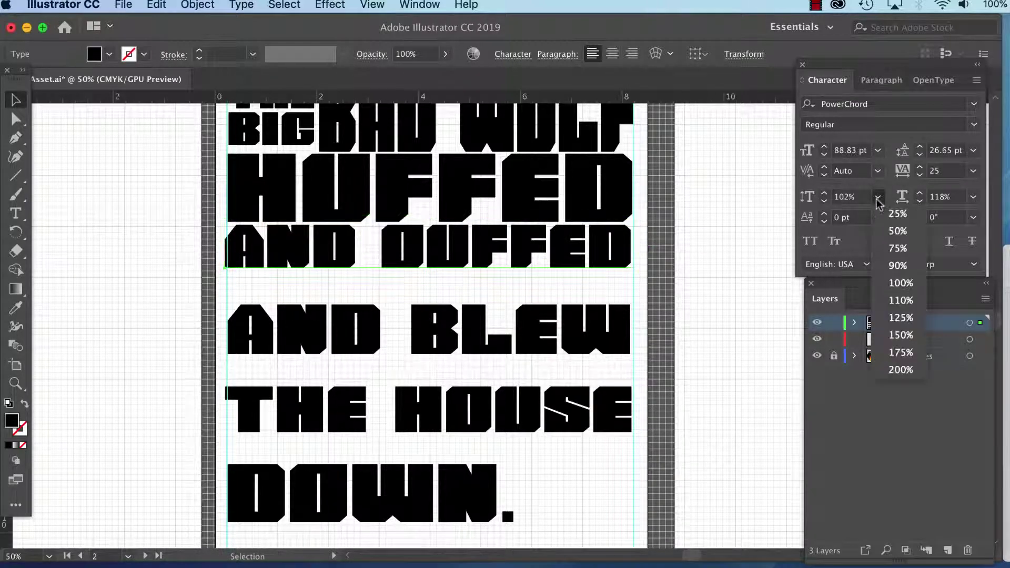
{"action": "left_click", "coordinate": [900, 335]}
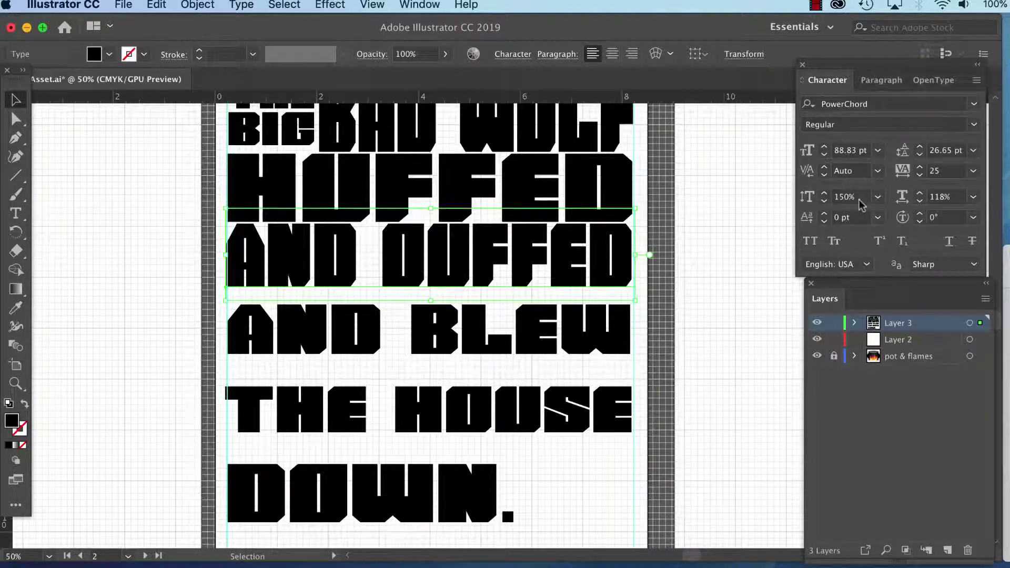
Step: Try narrowing the AND OUFFED line to a 116% horizontal scale, and restore it to 118%
{"action": "left_click", "coordinate": [919, 200]}
{"action": "left_click", "coordinate": [919, 200]}
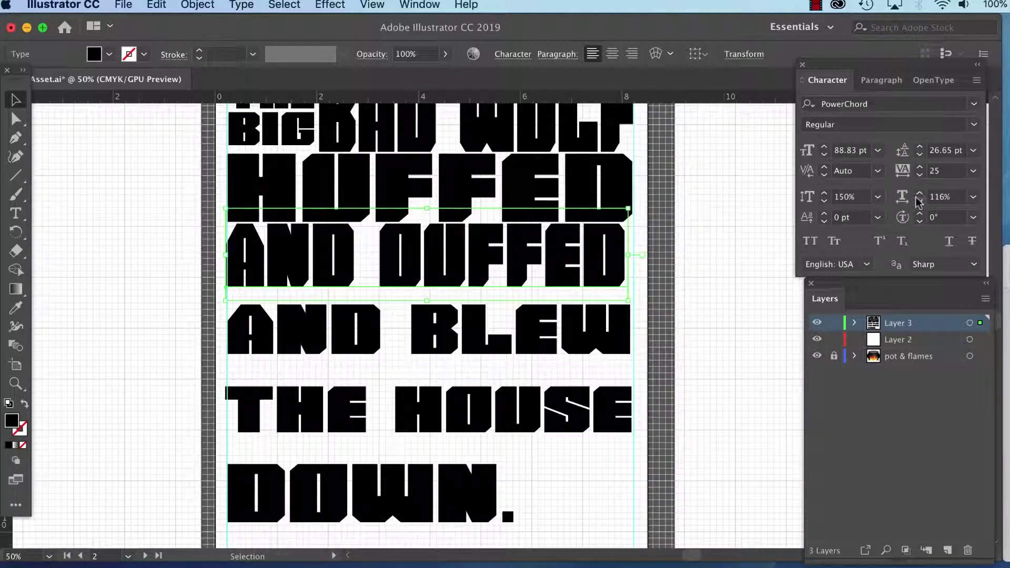
{"action": "left_click", "coordinate": [919, 193]}
{"action": "left_click", "coordinate": [920, 193]}
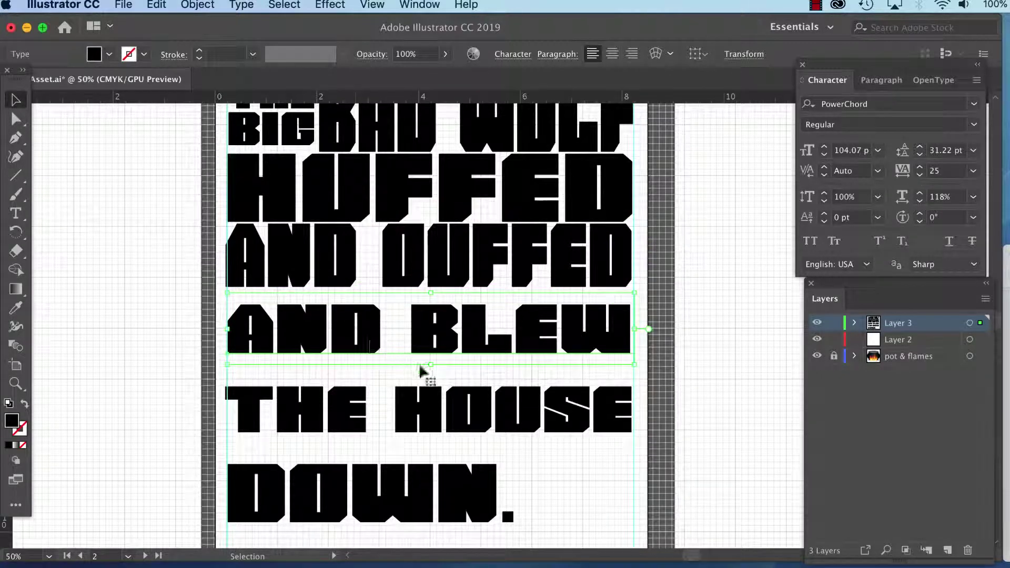
Step: Try stretching AND BLEW downward over the lines below it, and undo the stretch
{"action": "triple_click", "coordinate": [431, 367]}
{"action": "left_click_drag", "start_coordinate": [431, 367], "coordinate": [428, 489]}
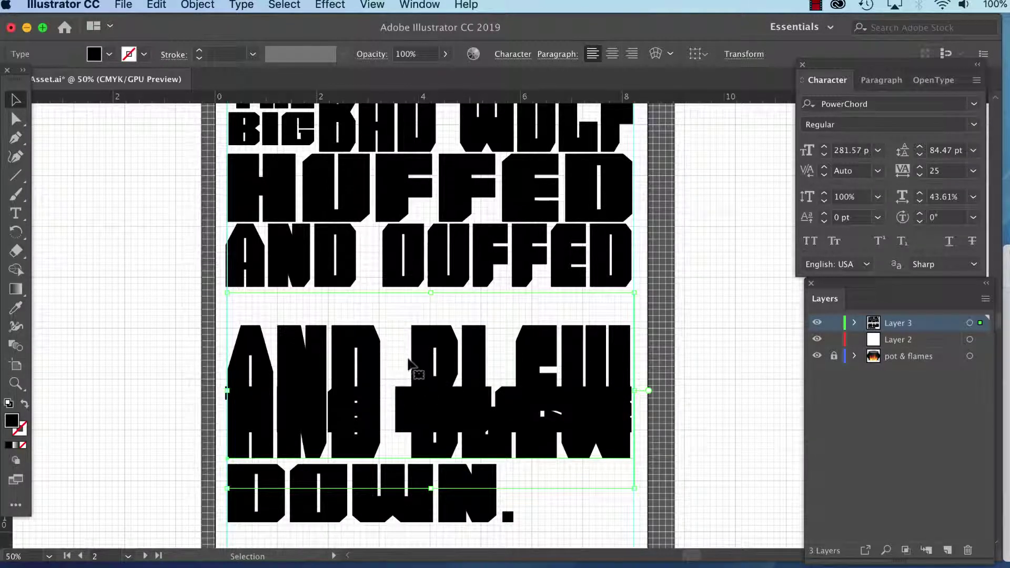
{"action": "key", "text": "super+z"}
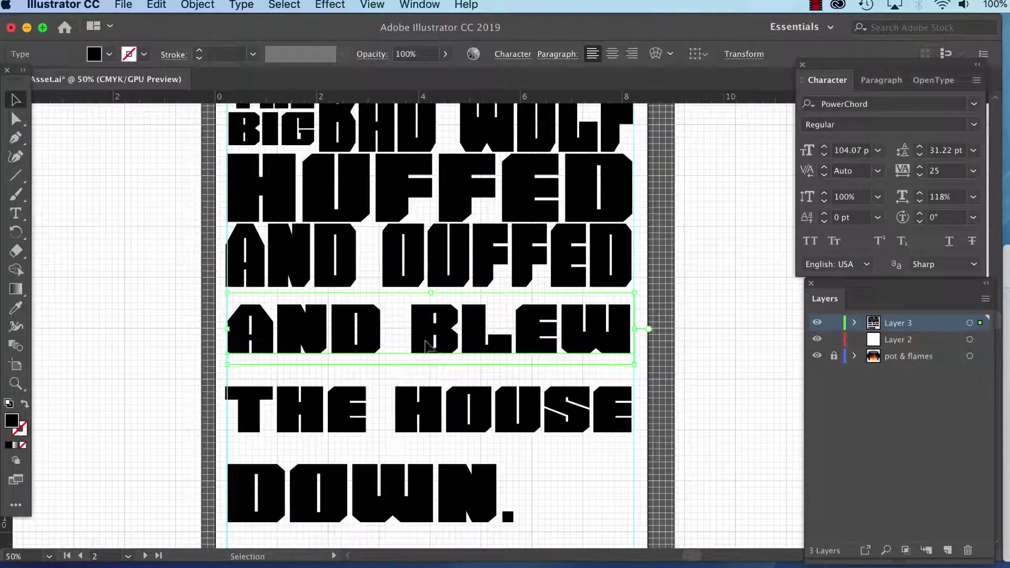
Step: Set the vertical scale of AND BLEW to 175% and move it up directly beneath AND OUFFED
{"action": "left_click", "coordinate": [878, 197]}
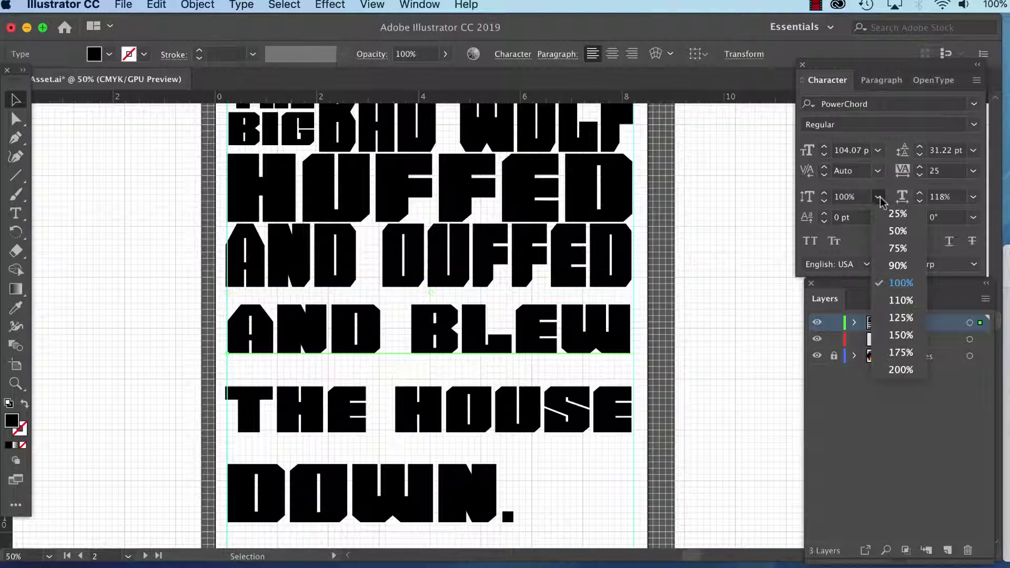
{"action": "left_click", "coordinate": [900, 357]}
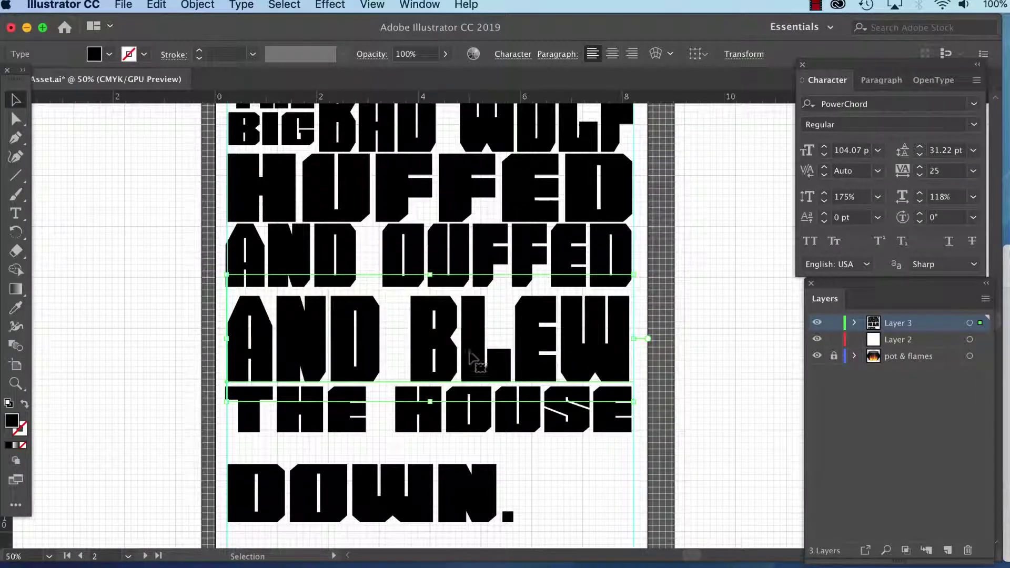
{"action": "left_click", "coordinate": [472, 351]}
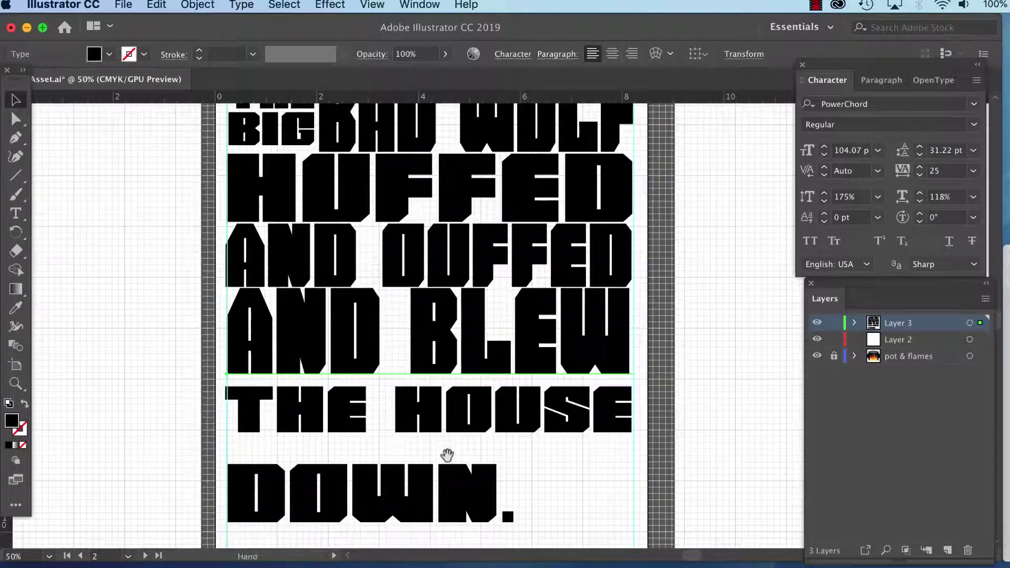
Step: Set the vertical scale of THE HOUSE to 150%, position it directly beneath AND BLEW, and deselect it
{"action": "scroll", "coordinate": [447, 455], "scroll_direction": "down", "scroll_amount": 3}
{"action": "left_click_drag", "start_coordinate": [634, 307], "coordinate": [638, 311]}
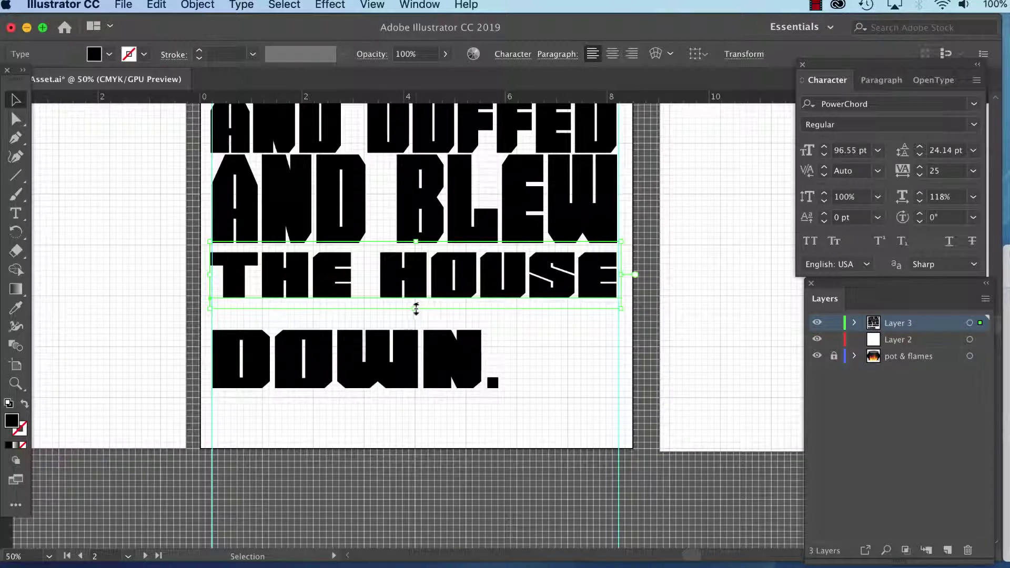
{"action": "left_click", "coordinate": [878, 200]}
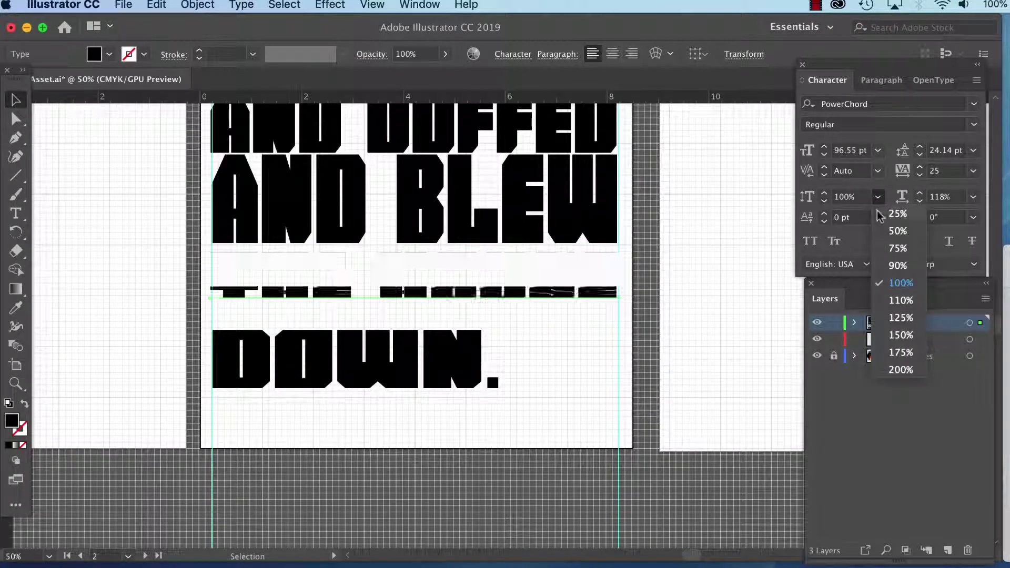
{"action": "left_click", "coordinate": [898, 330]}
{"action": "mouse_move", "coordinate": [474, 287]}
{"action": "left_mouse_down"}
{"action": "mouse_move", "coordinate": [475, 307]}
{"action": "mouse_move", "coordinate": [485, 289]}
{"action": "left_mouse_up"}
{"action": "left_click", "coordinate": [525, 385]}
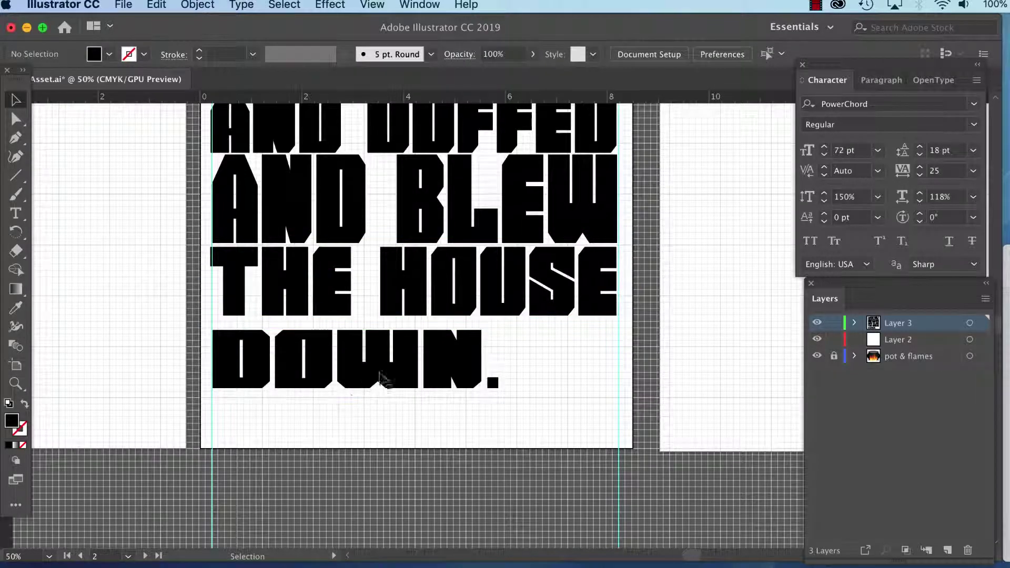
Step: Enlarge DOWN. to about 168.7 pt to nearly span the margin guides, and move it up beneath THE HOUSE
{"action": "left_click_drag", "start_coordinate": [492, 403], "coordinate": [620, 469]}
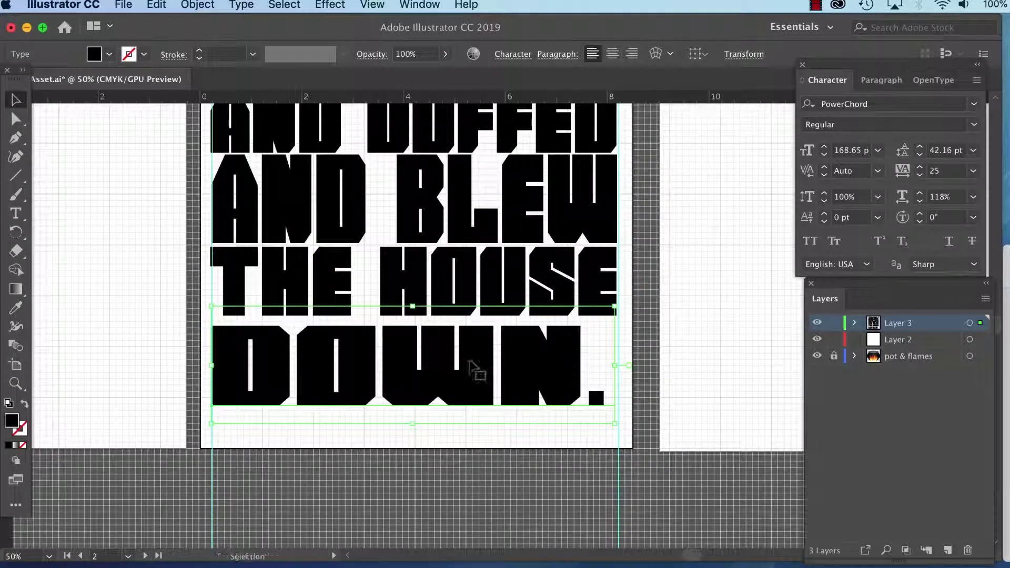
{"action": "left_click_drag", "start_coordinate": [475, 372], "coordinate": [452, 360]}
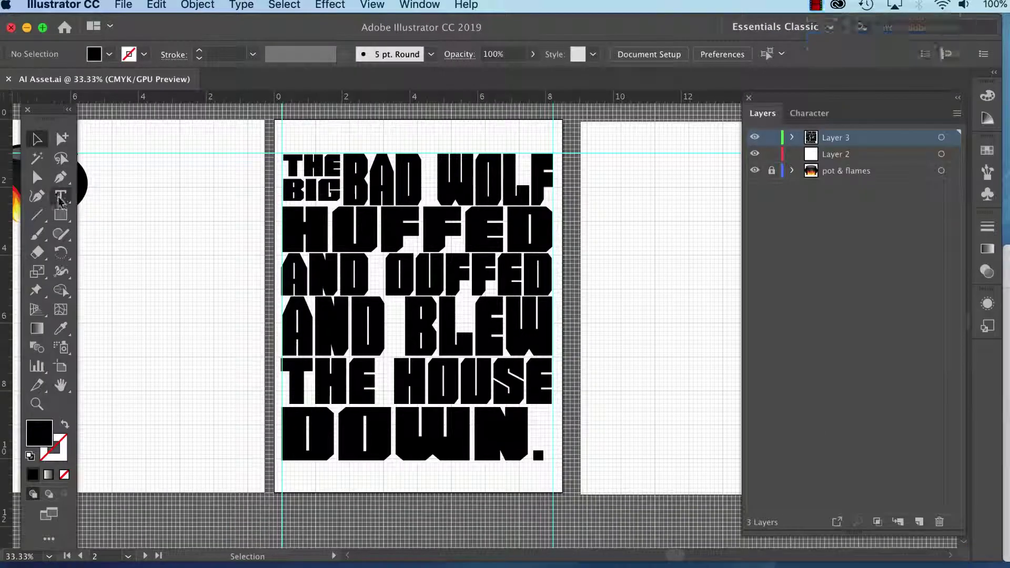
Step: Choose the Essentials Classic workspace and activate the Touch Type tool
{"action": "left_click", "coordinate": [59, 199]}
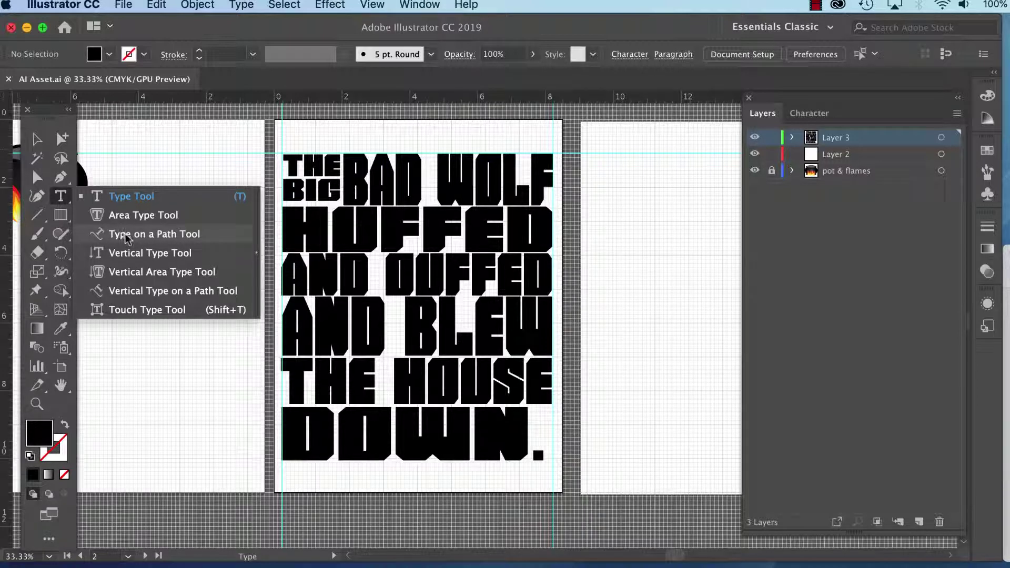
{"action": "left_click", "coordinate": [61, 201]}
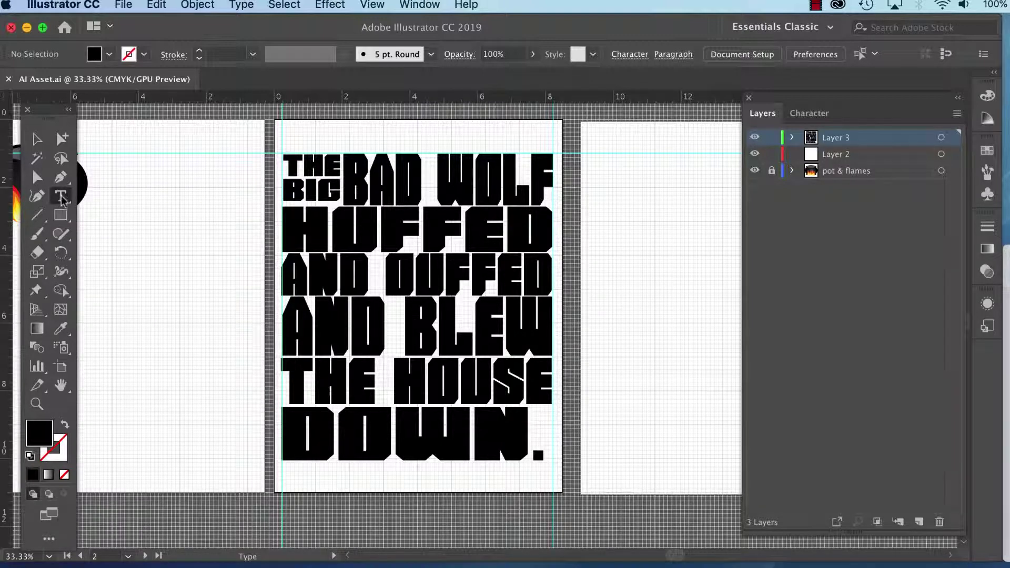
{"action": "left_click", "coordinate": [421, 5]}
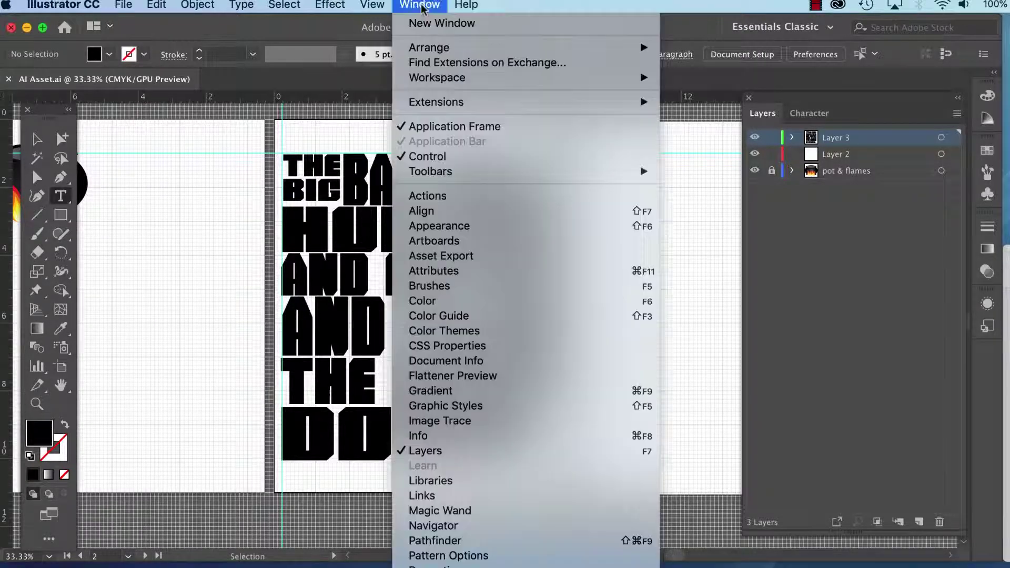
{"action": "mouse_move", "coordinate": [456, 81]}
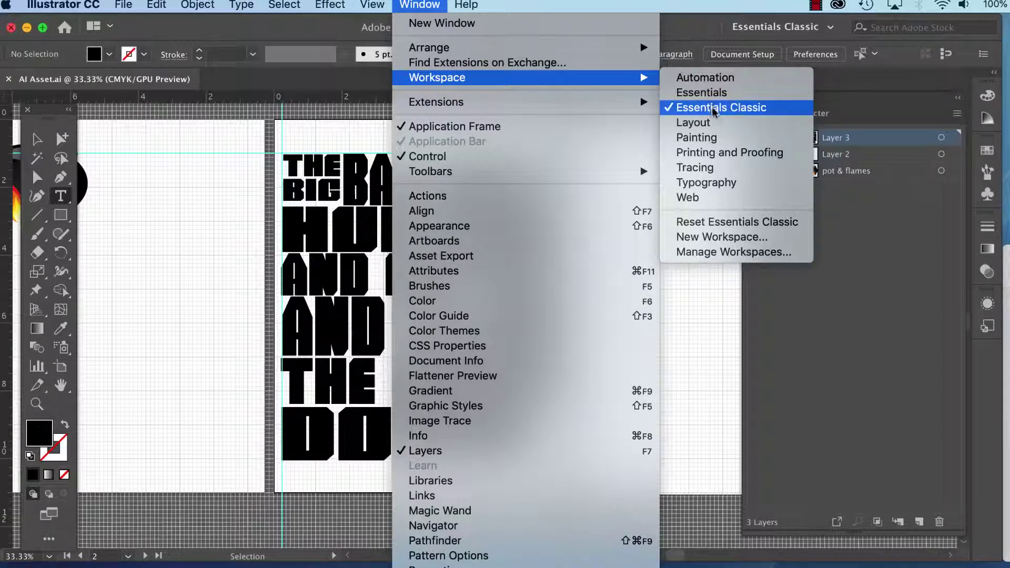
{"action": "left_click", "coordinate": [690, 109]}
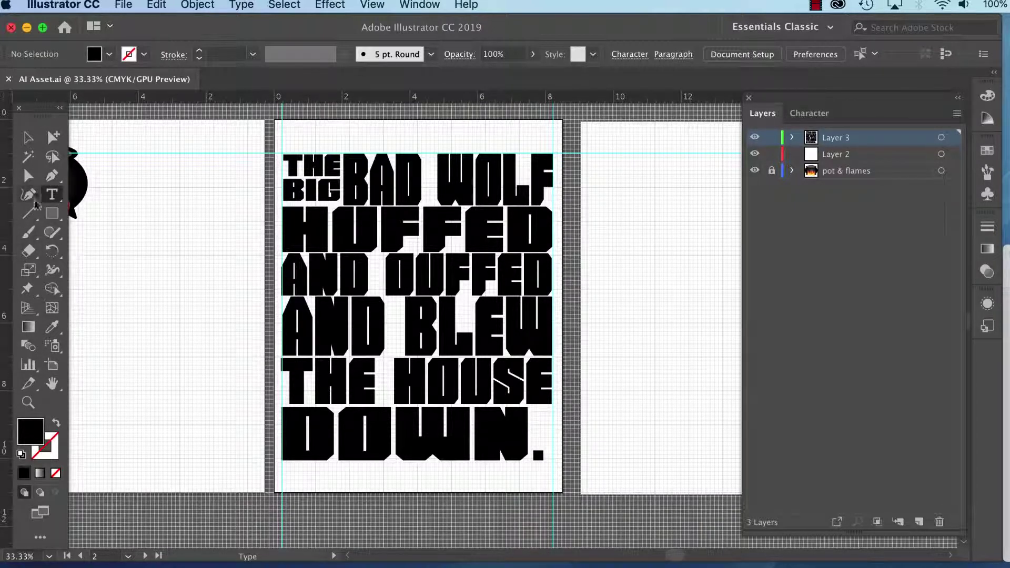
{"action": "left_click", "coordinate": [56, 197]}
{"action": "left_click_drag", "start_coordinate": [56, 197], "coordinate": [122, 315]}
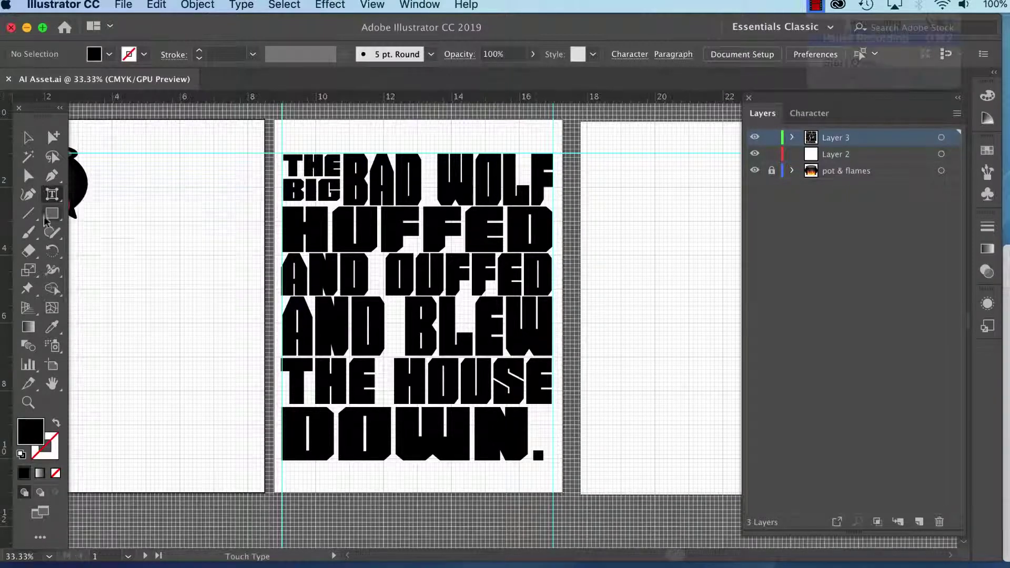
{"action": "left_click", "coordinate": [56, 196]}
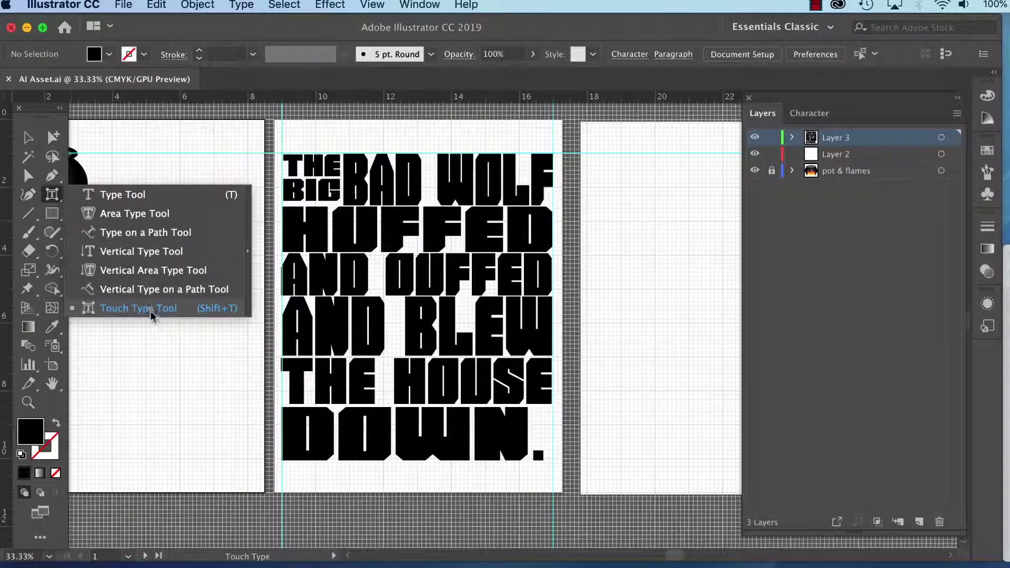
{"action": "left_click", "coordinate": [52, 197]}
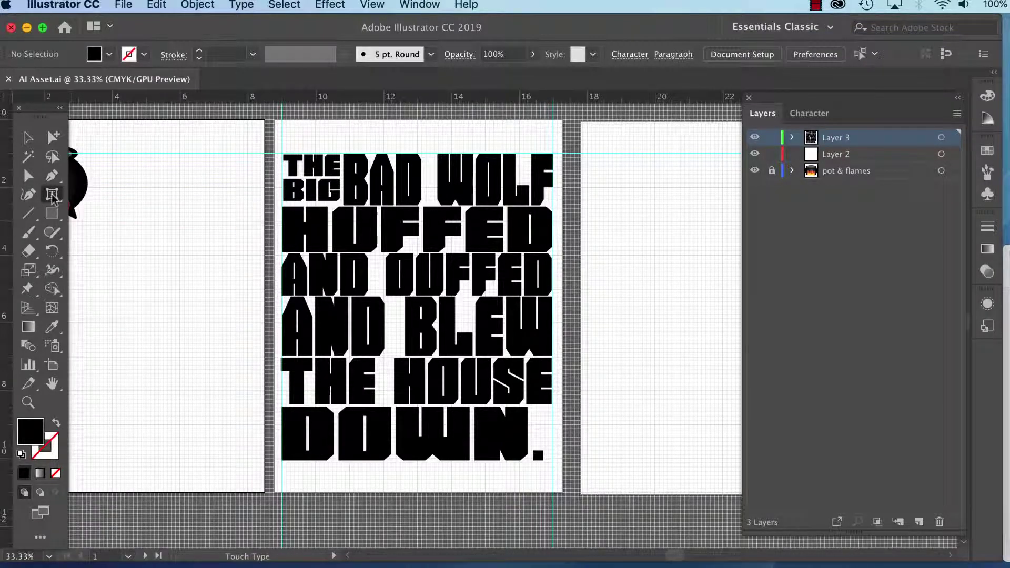
Step: Widen only the letter E of THE in the THE HOUSE line with the Touch Type tool
{"action": "key", "text": "super+plus"}
{"action": "key", "text": "space"}
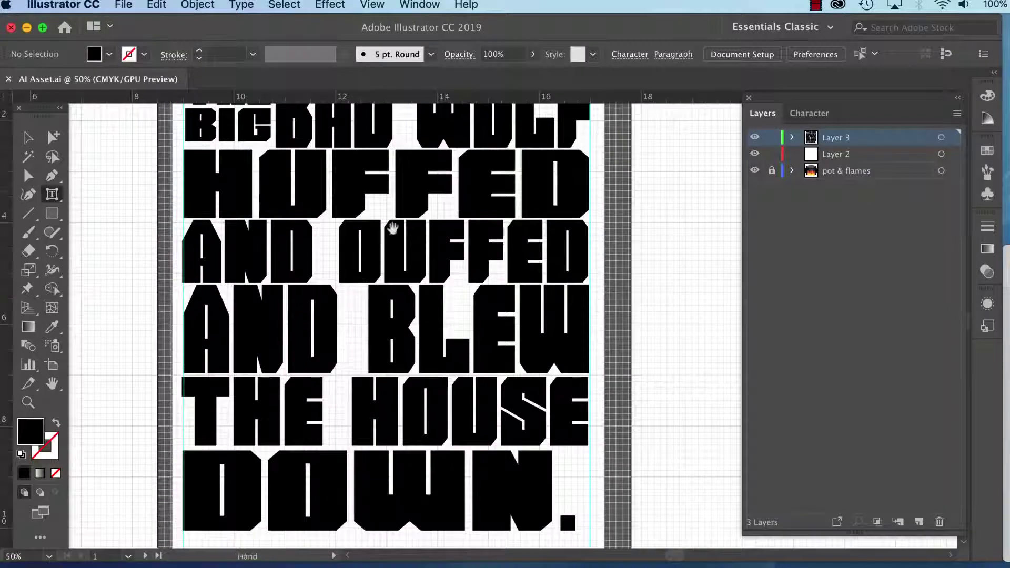
{"action": "left_click_drag", "start_coordinate": [391, 225], "coordinate": [409, 266]}
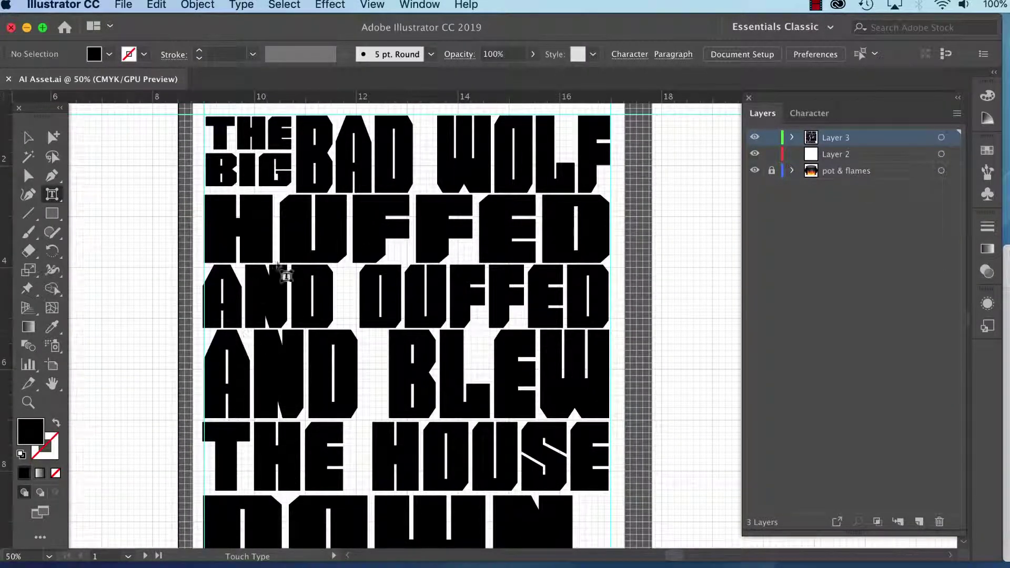
{"action": "key", "text": "super+plus"}
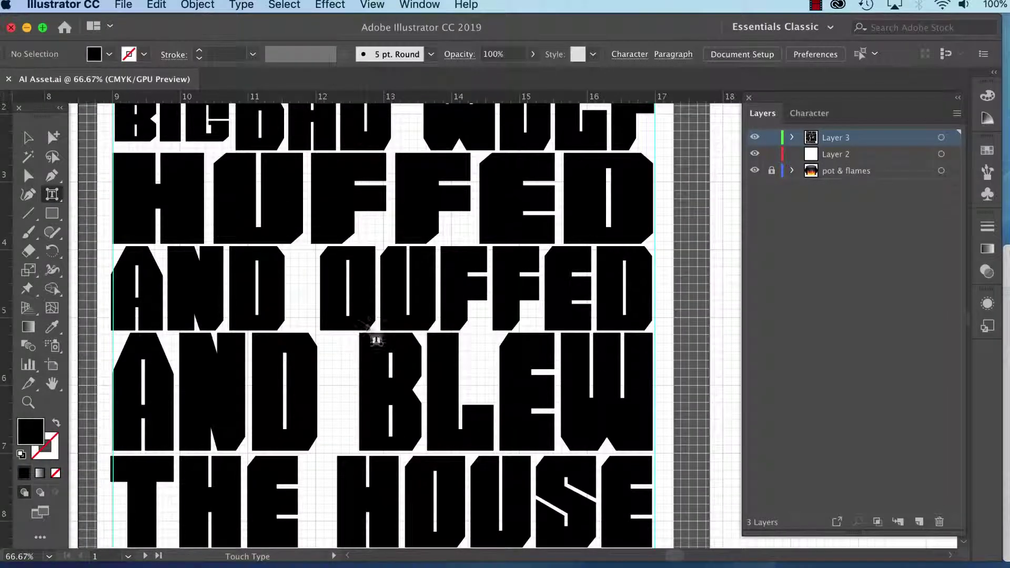
{"action": "key", "text": "space"}
{"action": "left_click_drag", "start_coordinate": [387, 367], "coordinate": [415, 210]}
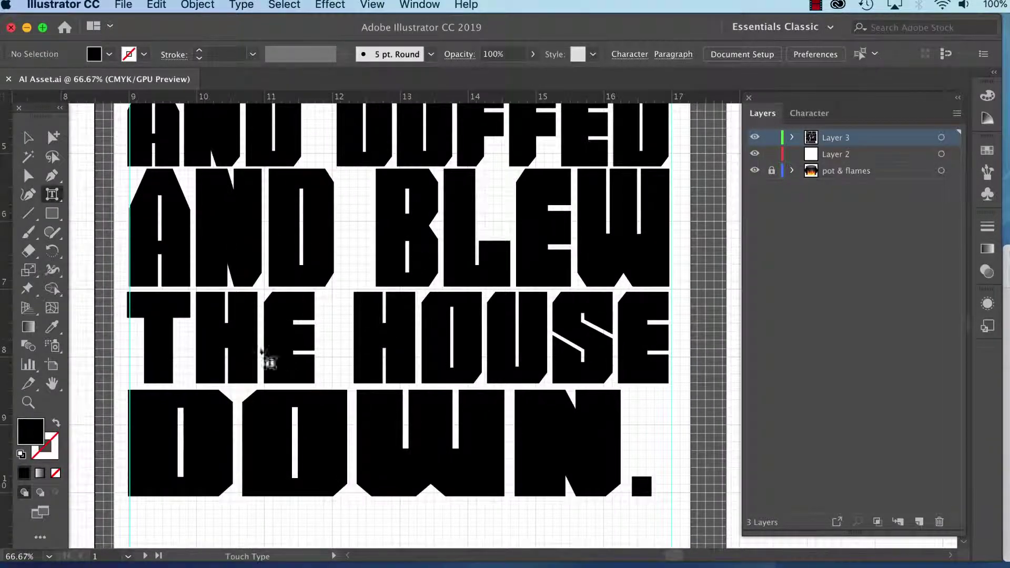
{"action": "left_click", "coordinate": [288, 359]}
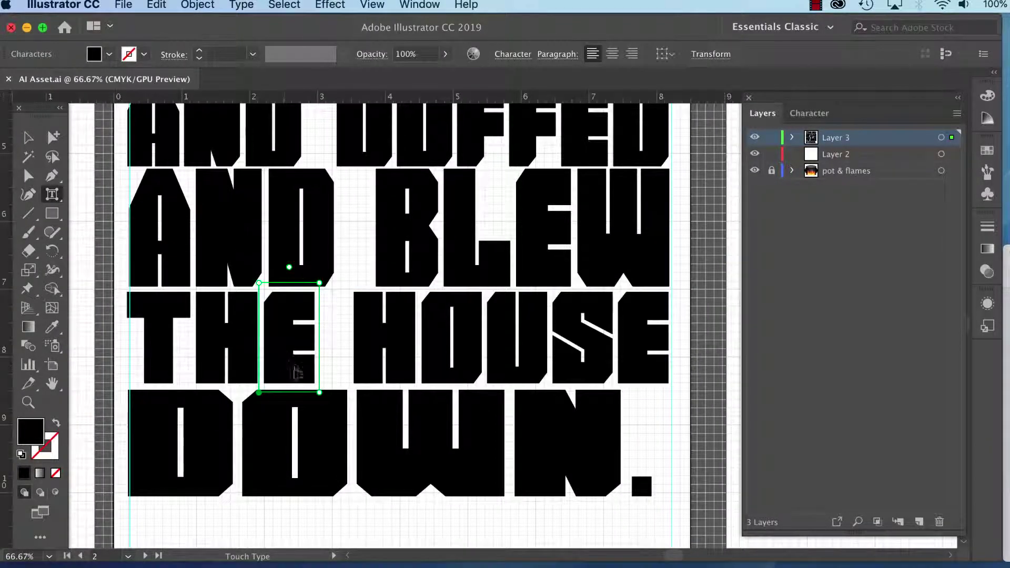
{"action": "left_click_drag", "start_coordinate": [320, 392], "coordinate": [345, 391]}
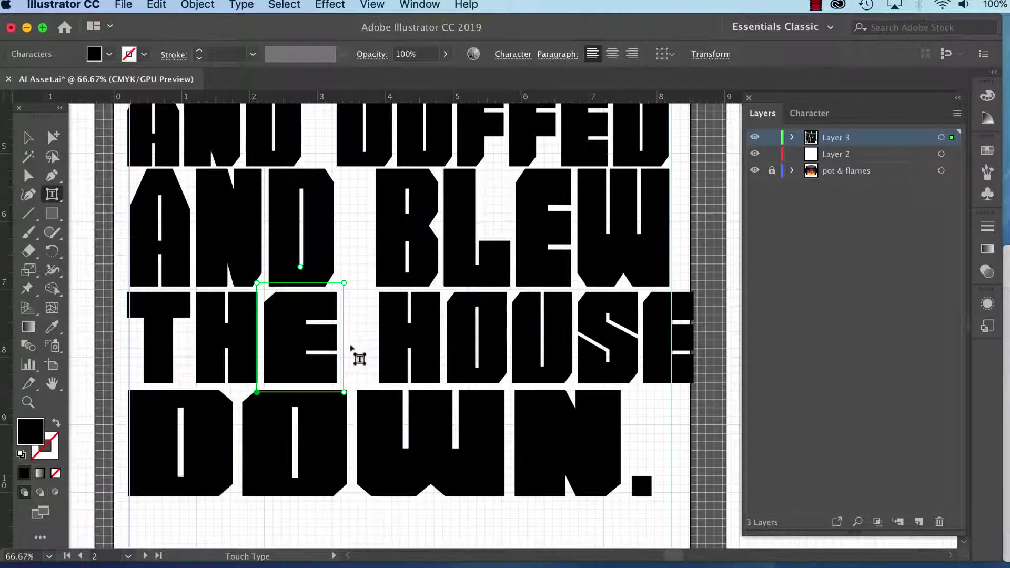
Step: Move the H of HOUSE closer to THE, and nudge the H of THE slightly toward the T
{"action": "left_click", "coordinate": [397, 362]}
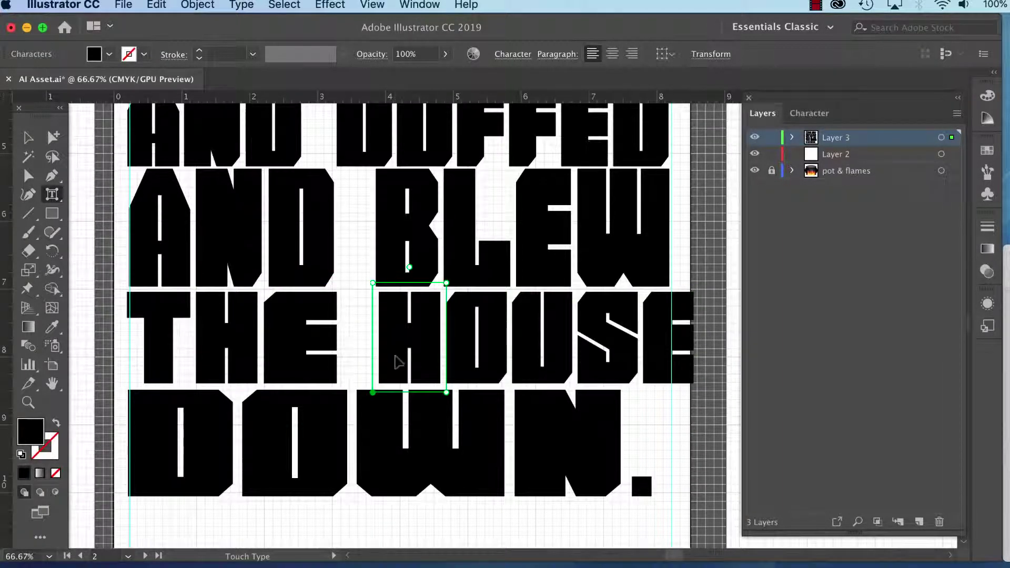
{"action": "left_click_drag", "start_coordinate": [397, 348], "coordinate": [380, 350]}
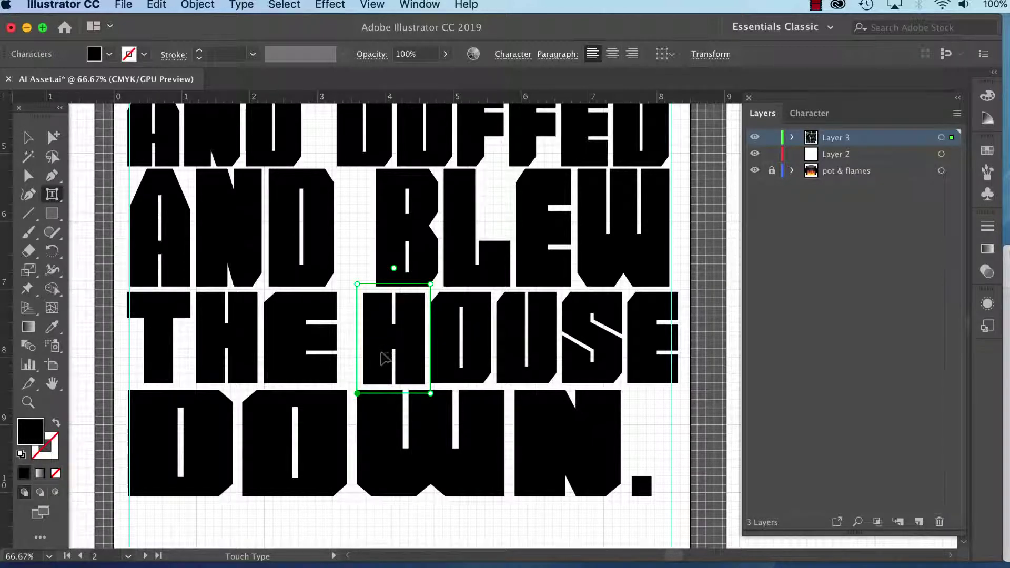
{"action": "left_click", "coordinate": [217, 357]}
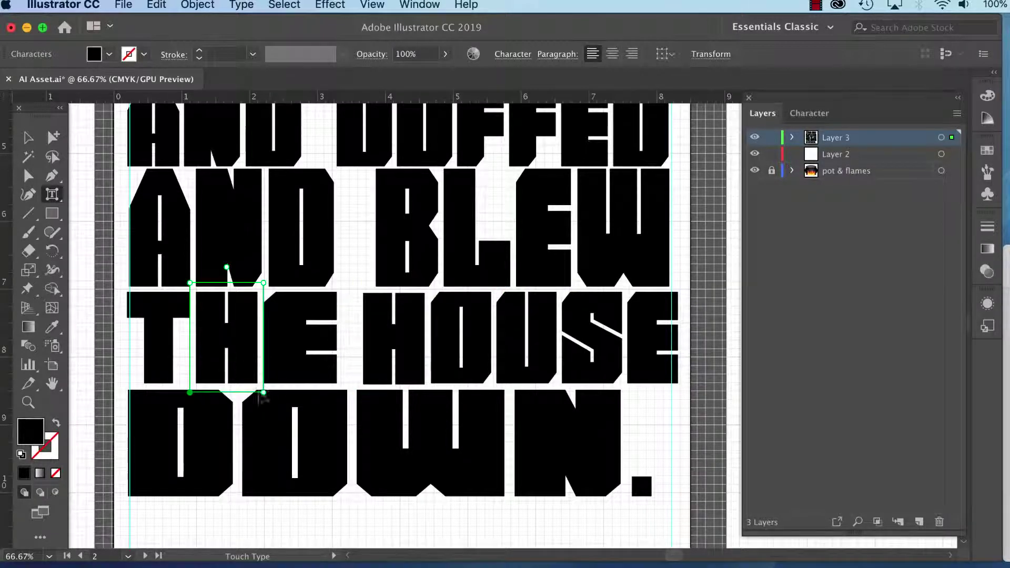
{"action": "mouse_move", "coordinate": [190, 395]}
{"action": "left_mouse_down"}
{"action": "mouse_move", "coordinate": [201, 398]}
{"action": "mouse_move", "coordinate": [192, 396]}
{"action": "left_mouse_up"}
{"action": "left_click_drag", "start_coordinate": [240, 360], "coordinate": [241, 361]}
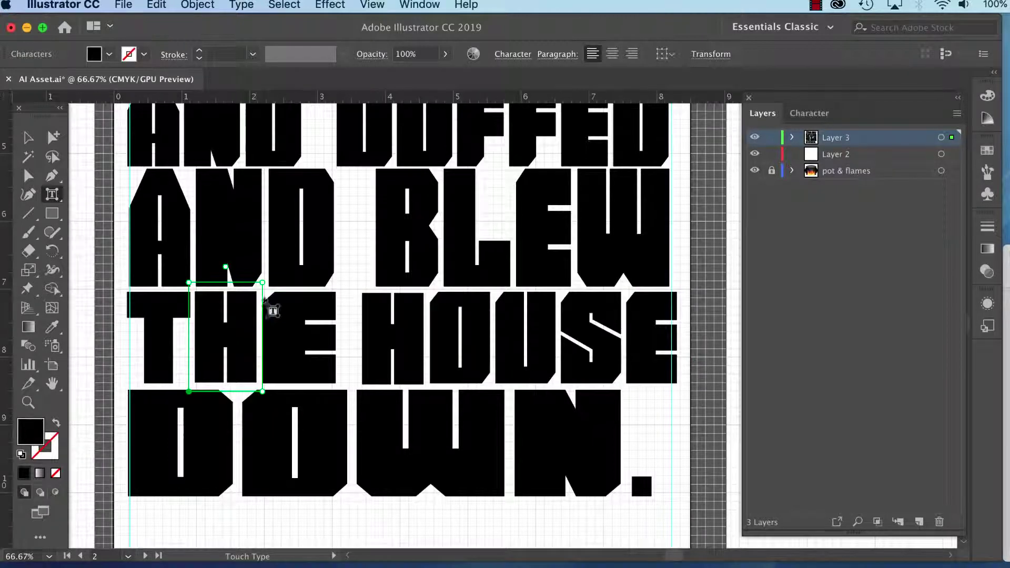
{"action": "mouse_move", "coordinate": [190, 395]}
{"action": "left_mouse_down"}
{"action": "mouse_move", "coordinate": [181, 388]}
{"action": "mouse_move", "coordinate": [195, 391]}
{"action": "left_mouse_up"}
{"action": "left_click_drag", "start_coordinate": [268, 388], "coordinate": [290, 390]}
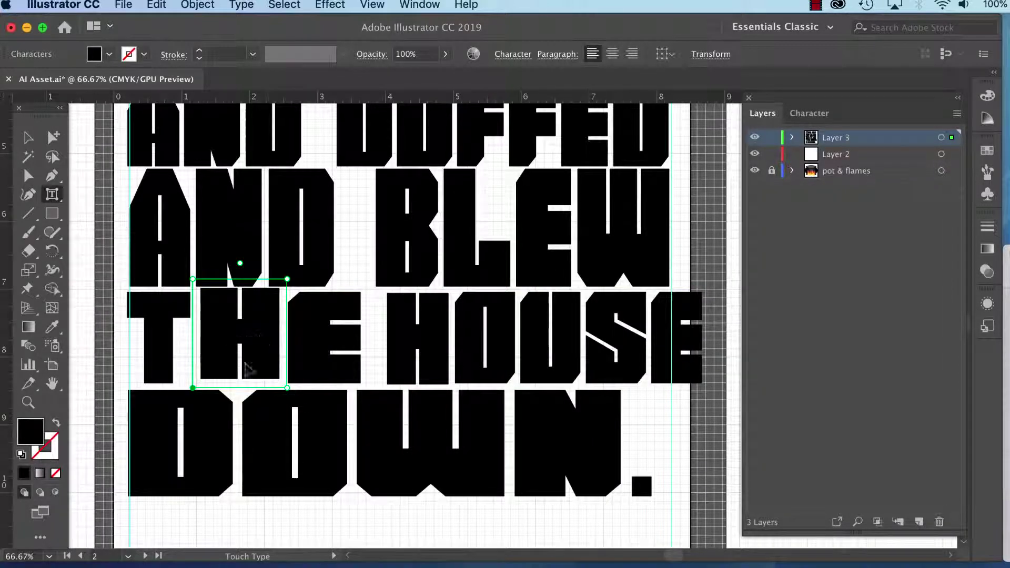
{"action": "key", "text": "super+z"}
{"action": "key", "text": "super+z"}
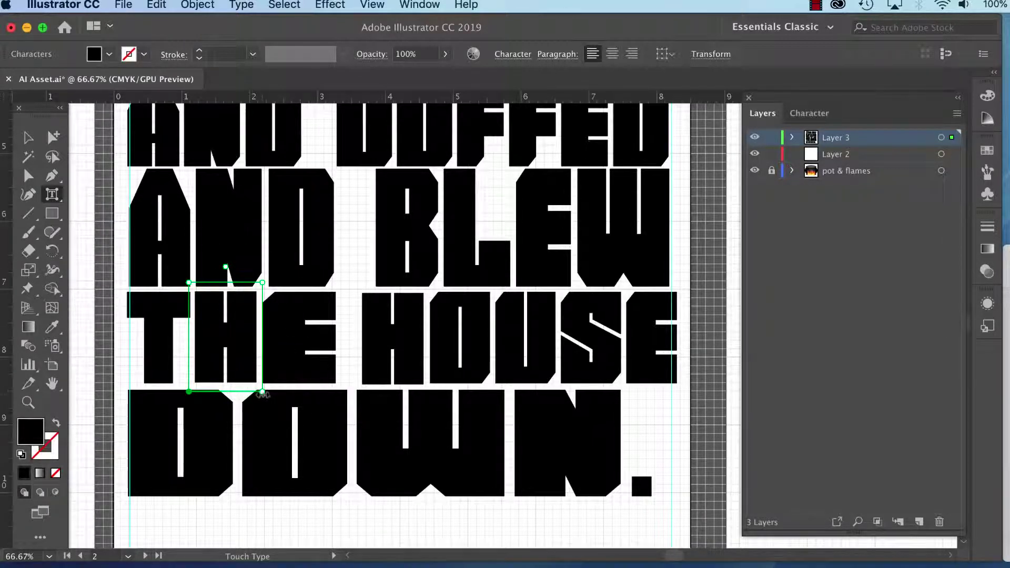
Step: Widen the letters H and T in the word THE individually with the Touch Type tool
{"action": "left_click_drag", "start_coordinate": [263, 392], "coordinate": [284, 394]}
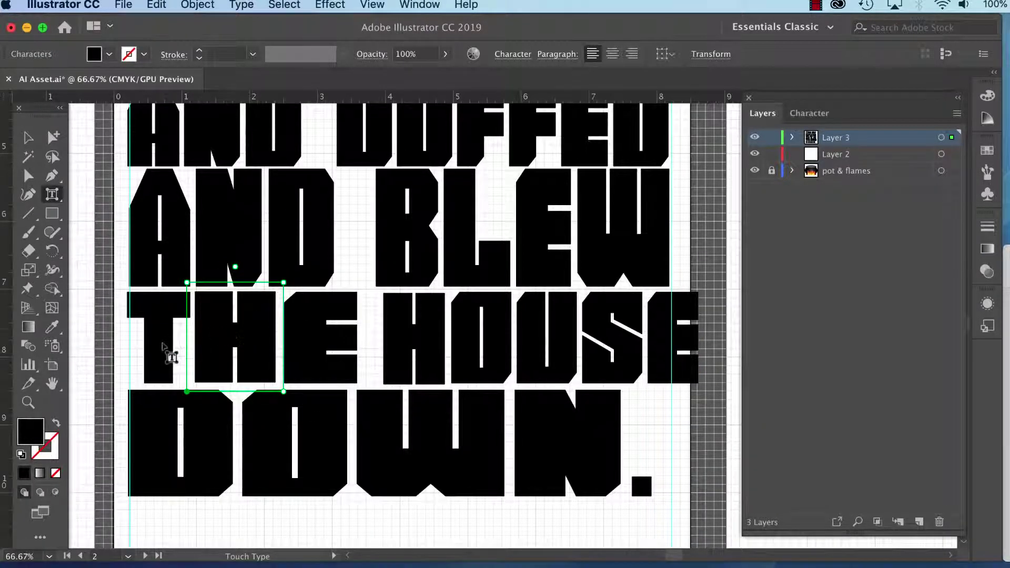
{"action": "left_click", "coordinate": [159, 351]}
{"action": "left_click_drag", "start_coordinate": [196, 393], "coordinate": [219, 392]}
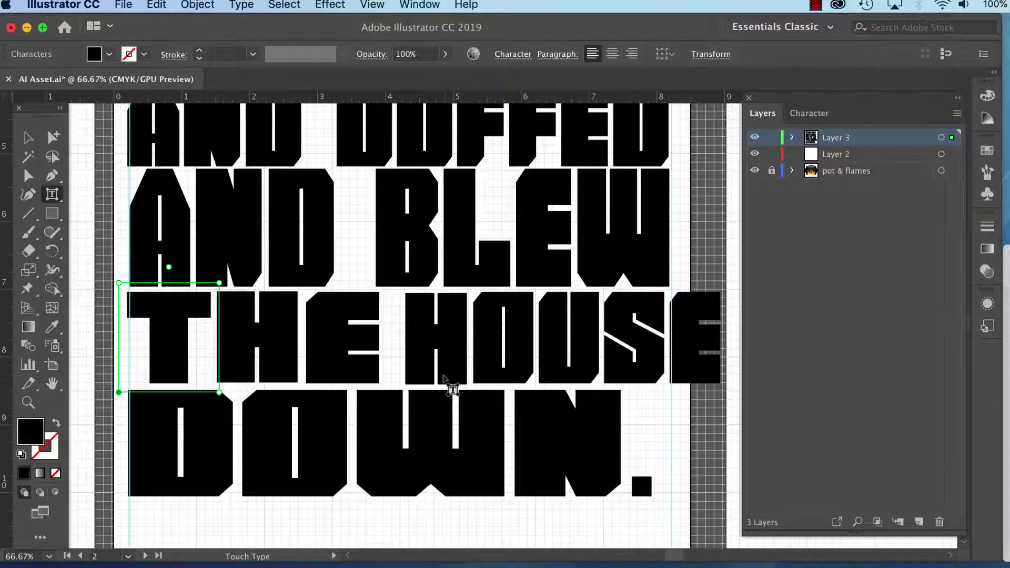
Step: Reduce the horizontal scale of the word HOUSE to 99% so the line fits within the margin guide
{"action": "left_click", "coordinate": [53, 199]}
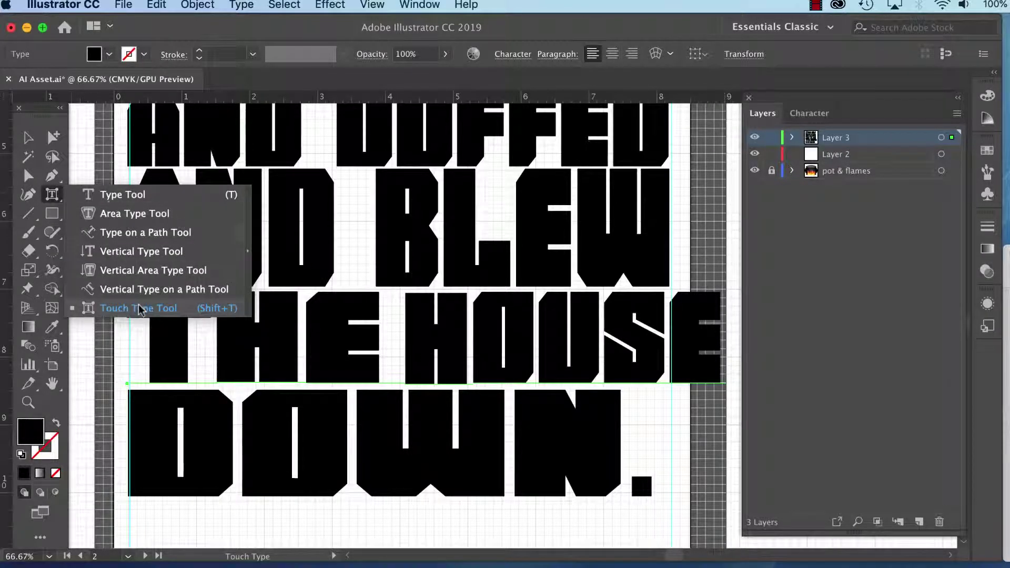
{"action": "left_click", "coordinate": [107, 195]}
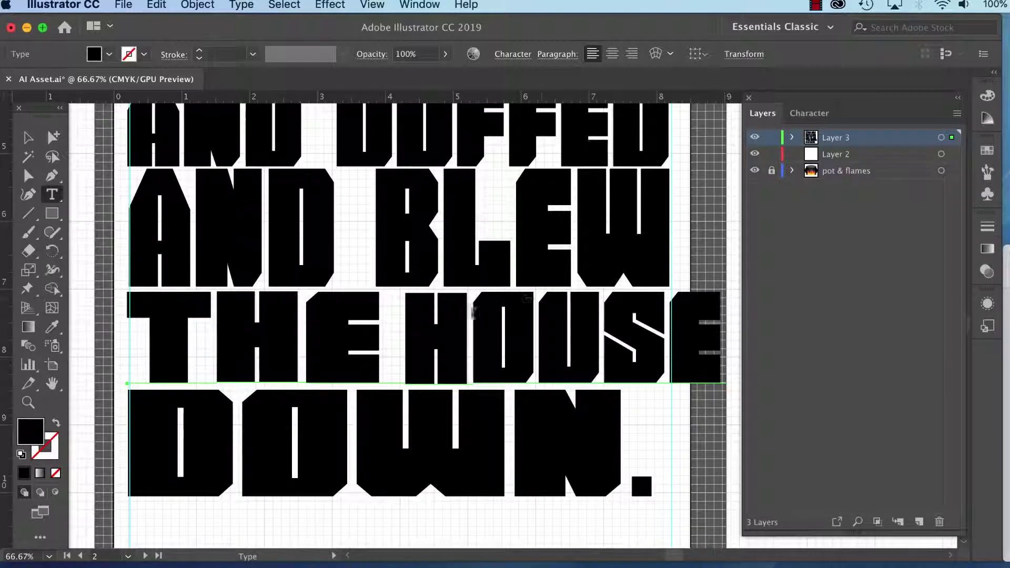
{"action": "left_click_drag", "start_coordinate": [410, 335], "coordinate": [716, 322]}
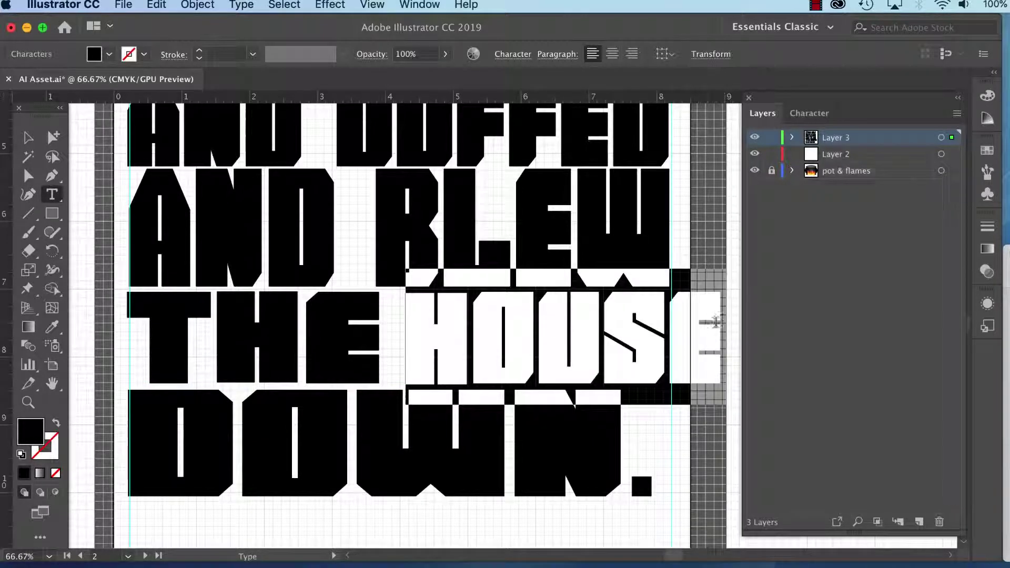
{"action": "left_click", "coordinate": [809, 113]}
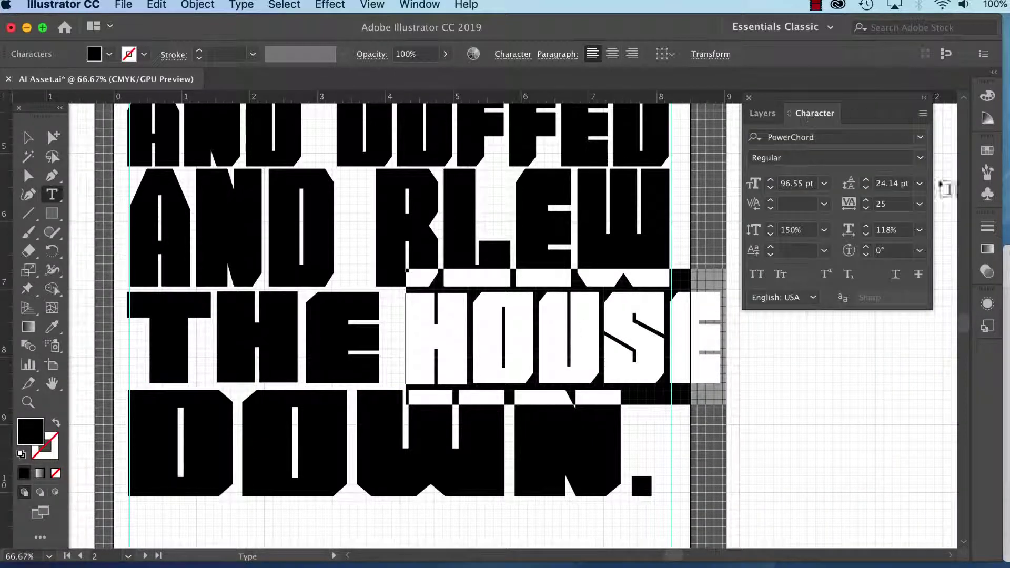
{"action": "left_click", "coordinate": [866, 235]}
{"action": "left_click", "coordinate": [866, 235]}
{"action": "left_click", "coordinate": [866, 235]}
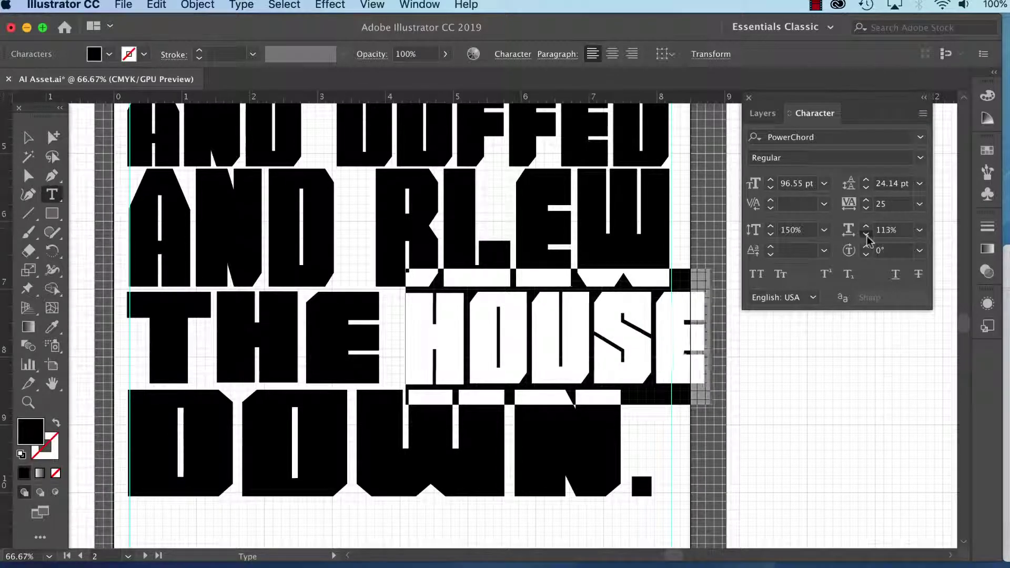
{"action": "left_click", "coordinate": [866, 235]}
{"action": "left_click", "coordinate": [866, 235]}
{"action": "left_click", "coordinate": [866, 235]}
{"action": "left_click", "coordinate": [866, 235]}
{"action": "left_click", "coordinate": [866, 235]}
{"action": "left_click", "coordinate": [866, 235]}
{"action": "left_click", "coordinate": [866, 235]}
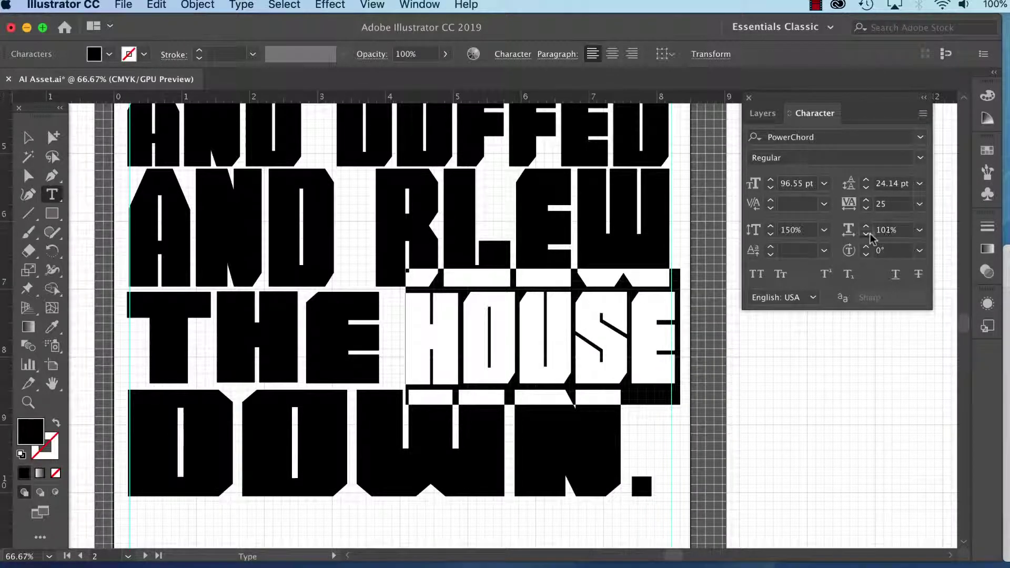
{"action": "left_click", "coordinate": [866, 235]}
{"action": "left_click", "coordinate": [866, 235]}
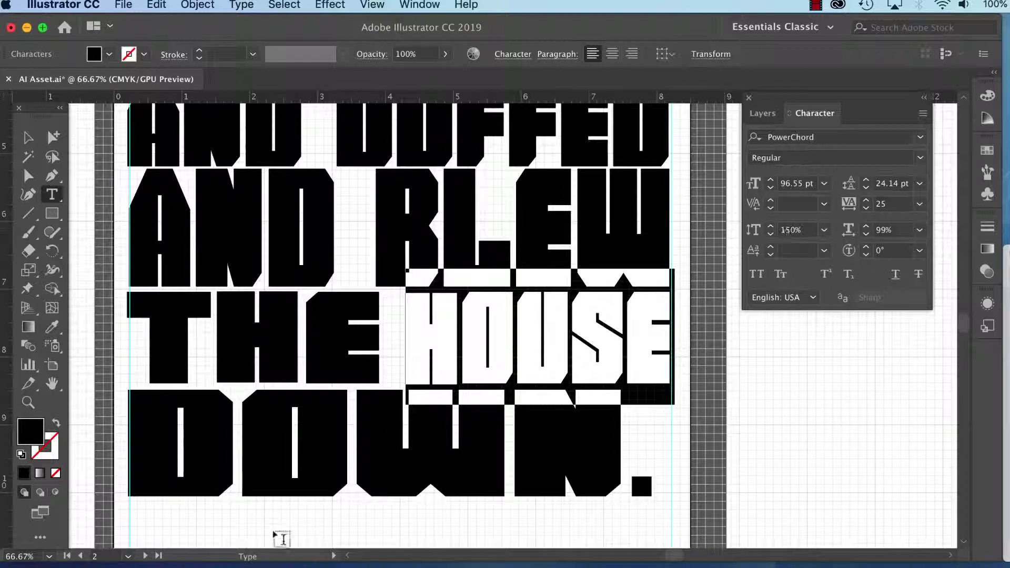
{"action": "left_click", "coordinate": [29, 139]}
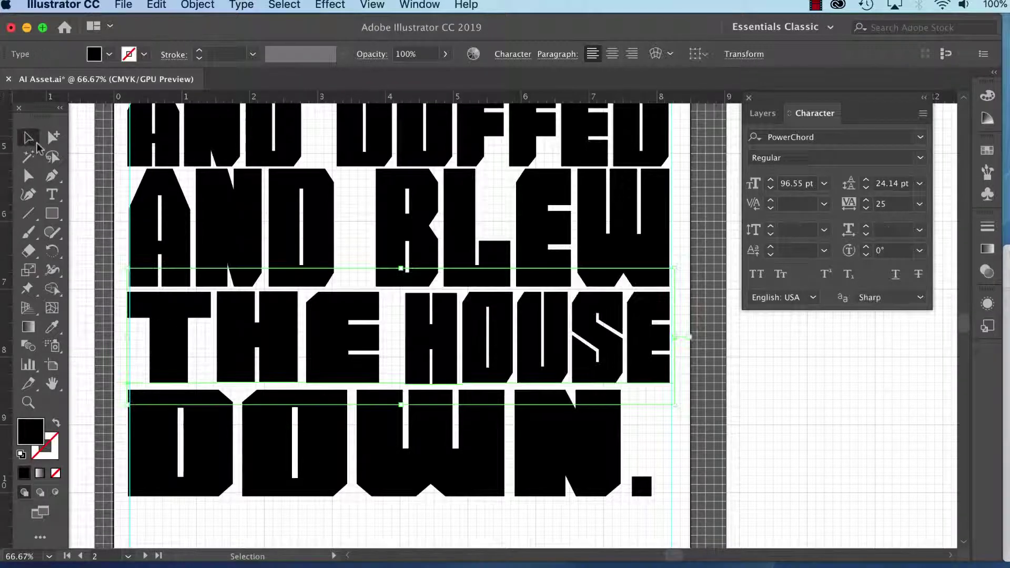
{"action": "left_click", "coordinate": [321, 513]}
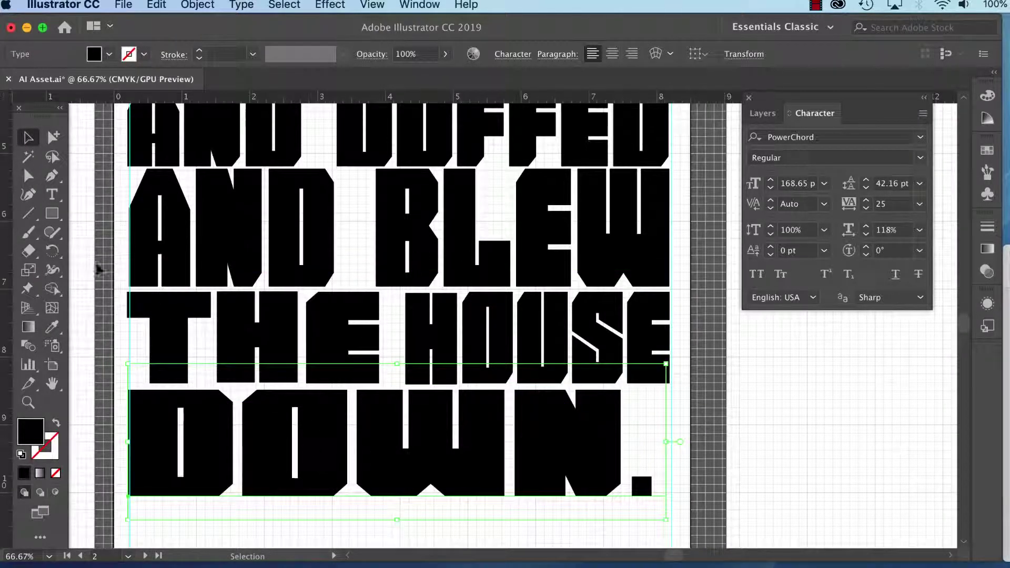
{"action": "left_click", "coordinate": [684, 476]}
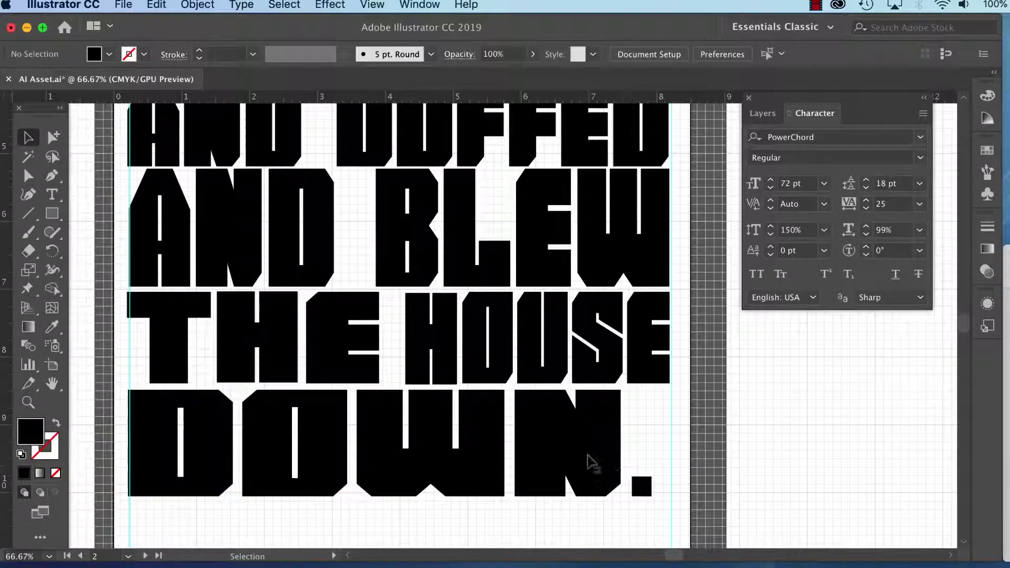
{"action": "left_click", "coordinate": [592, 461]}
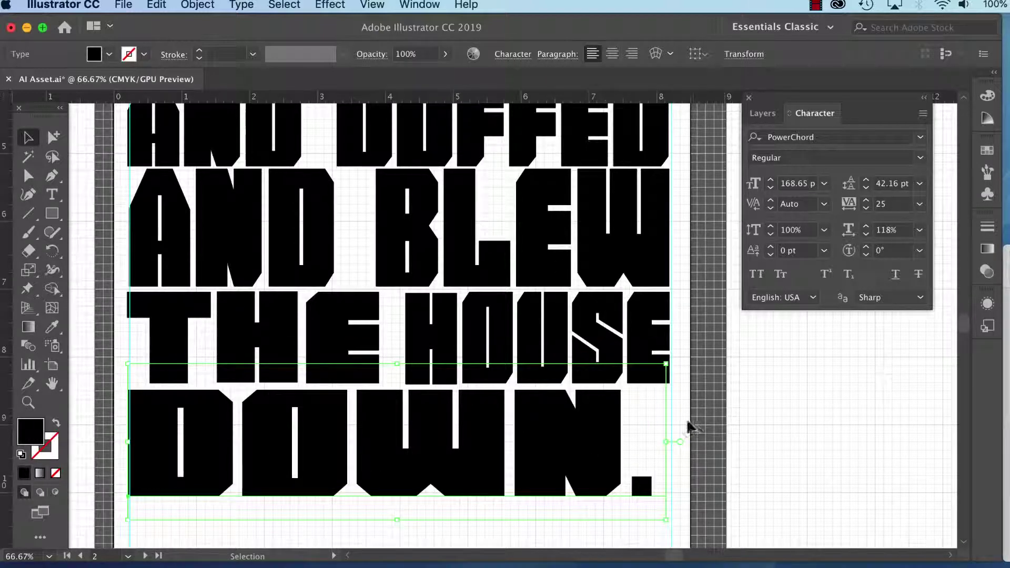
{"action": "left_click_drag", "start_coordinate": [665, 523], "coordinate": [473, 531]}
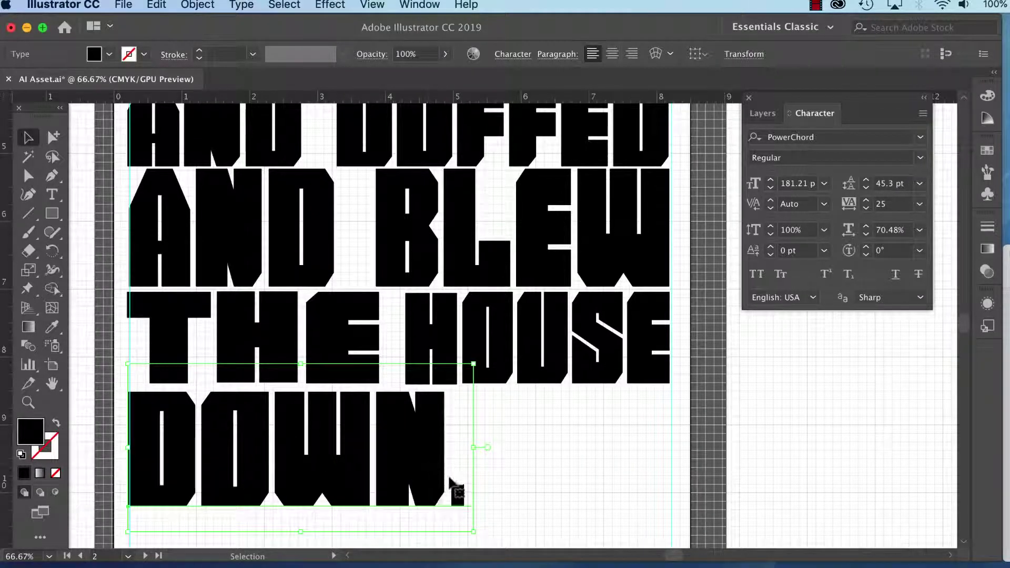
{"action": "key", "text": "super+z"}
{"action": "key", "text": "super+minus"}
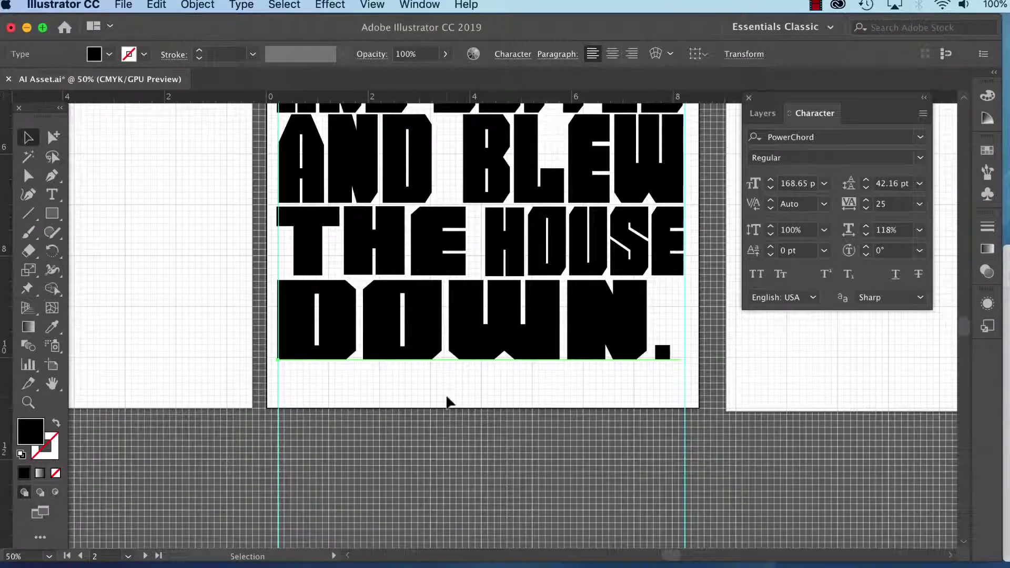
{"action": "left_click_drag", "start_coordinate": [551, 195], "coordinate": [501, 400]}
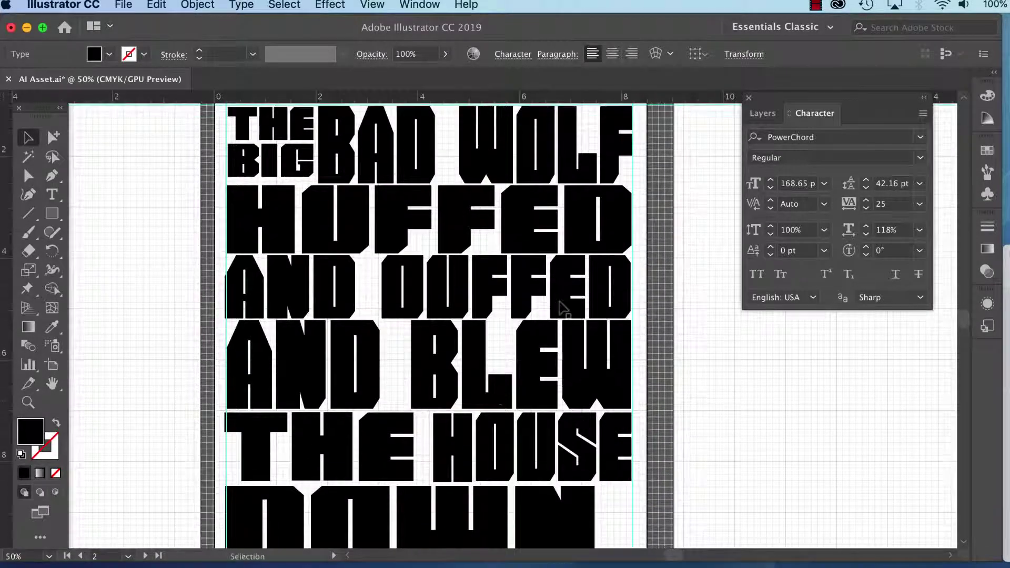
{"action": "key", "text": "super+minus"}
{"action": "left_click_drag", "start_coordinate": [521, 265], "coordinate": [433, 385]}
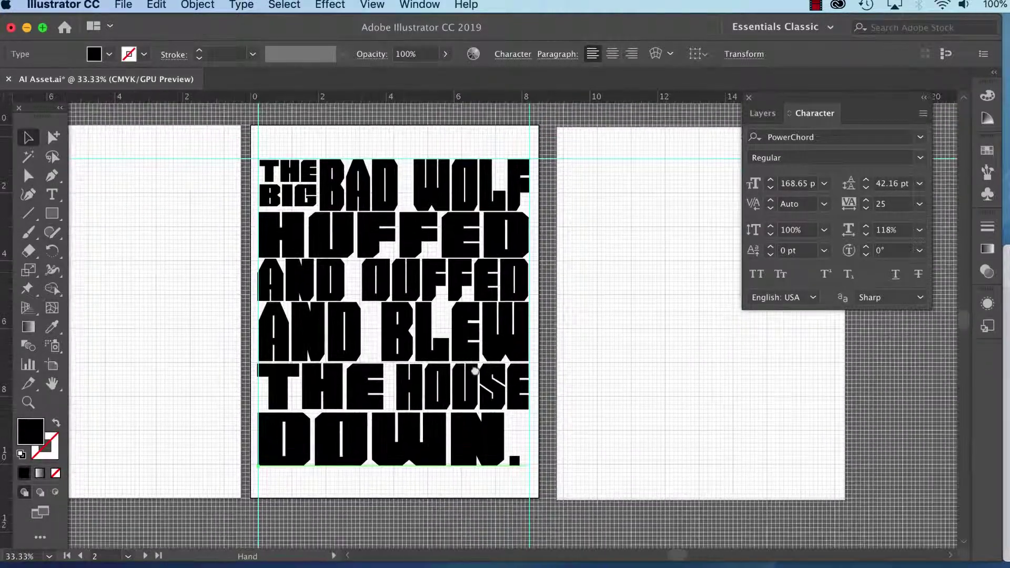
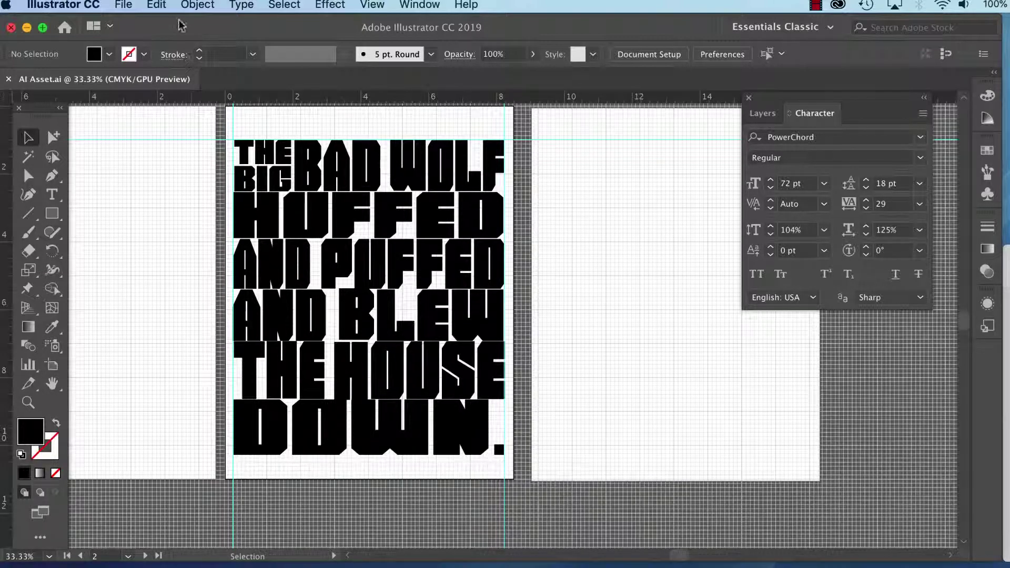
Step: Run a spelling check on the document's text and close the checker
{"action": "left_click", "coordinate": [156, 6]}
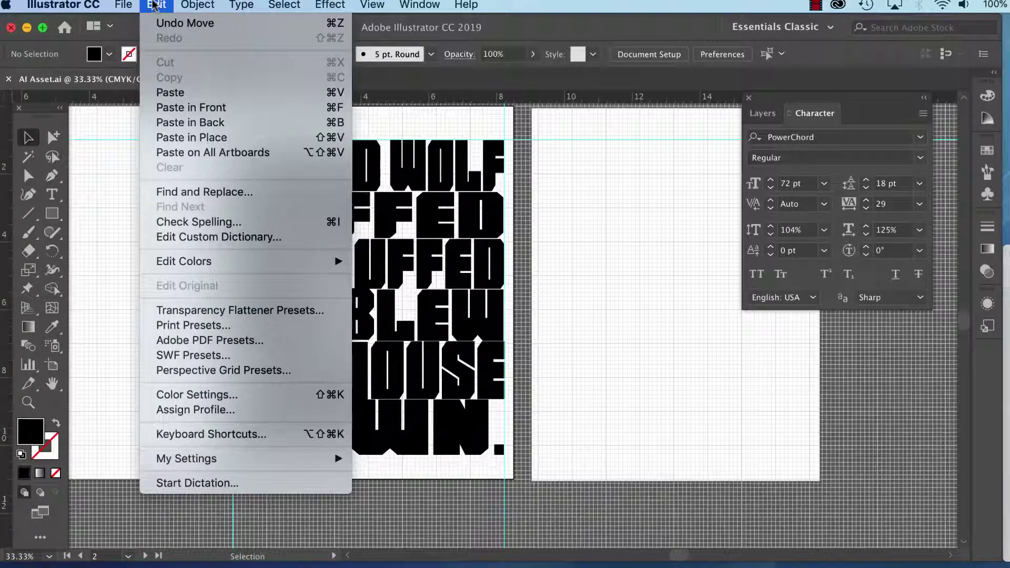
{"action": "left_click", "coordinate": [223, 223]}
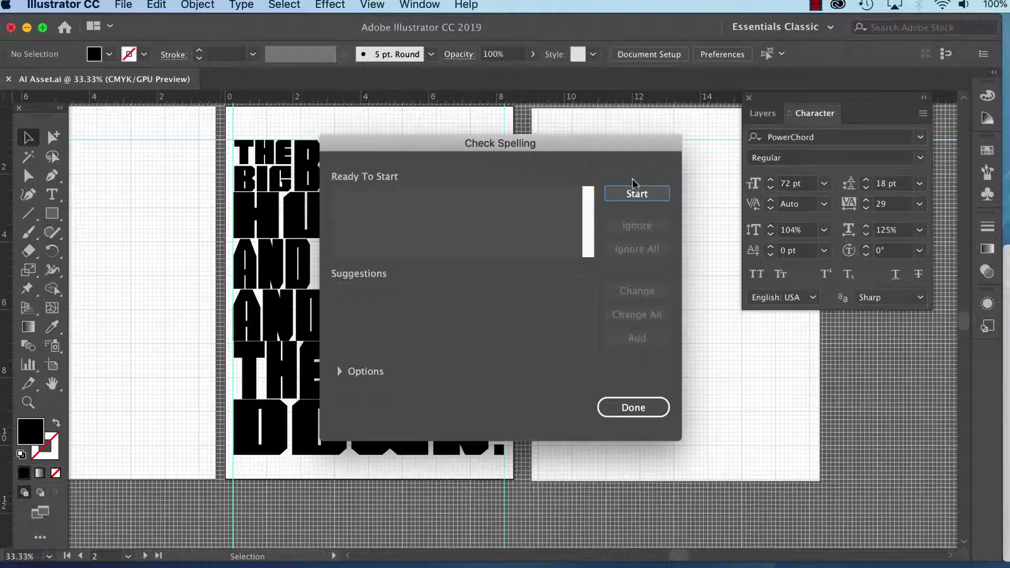
{"action": "left_click", "coordinate": [637, 195]}
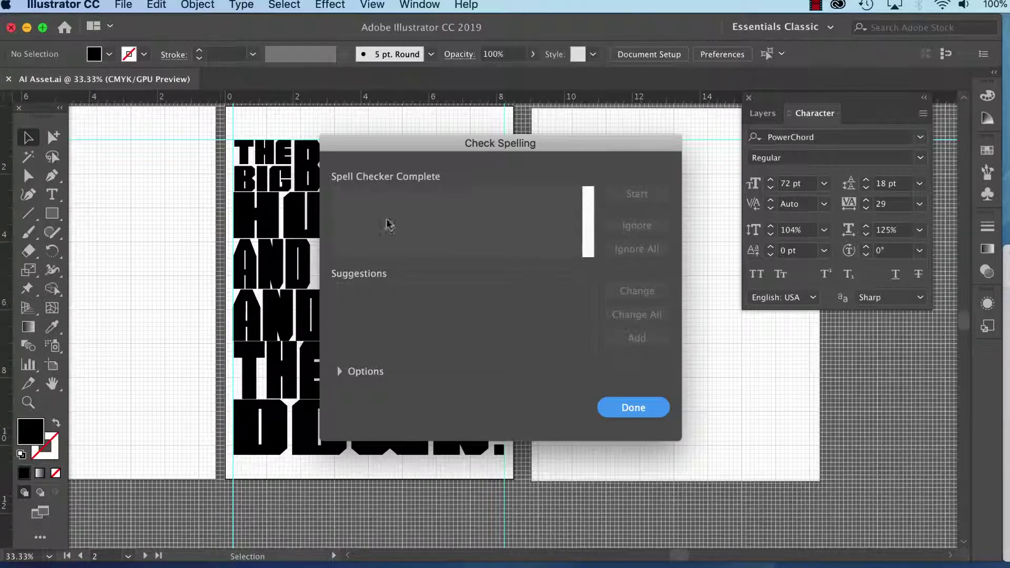
{"action": "left_click", "coordinate": [634, 409]}
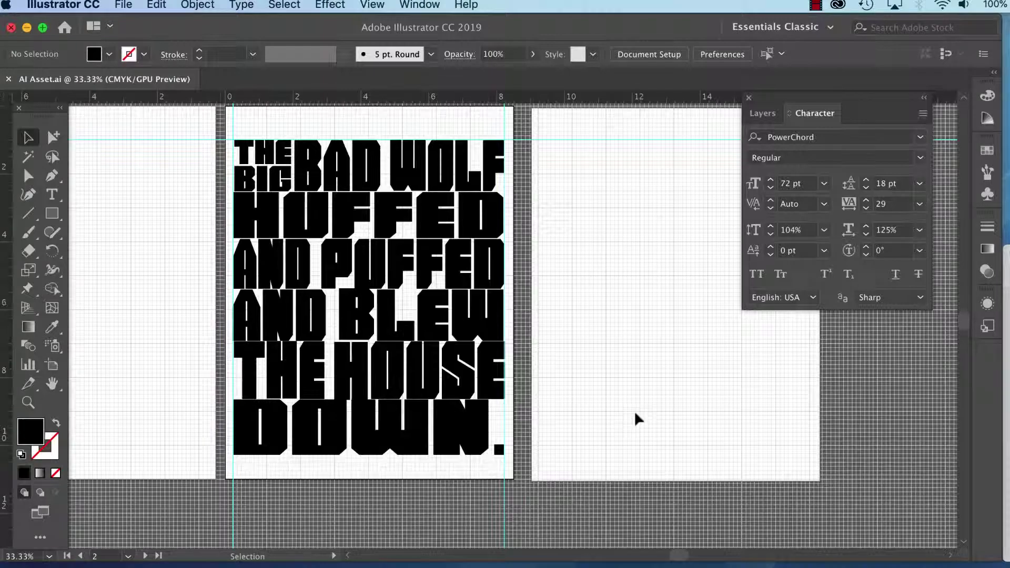
Step: Hide the document grid
{"action": "left_click", "coordinate": [373, 5]}
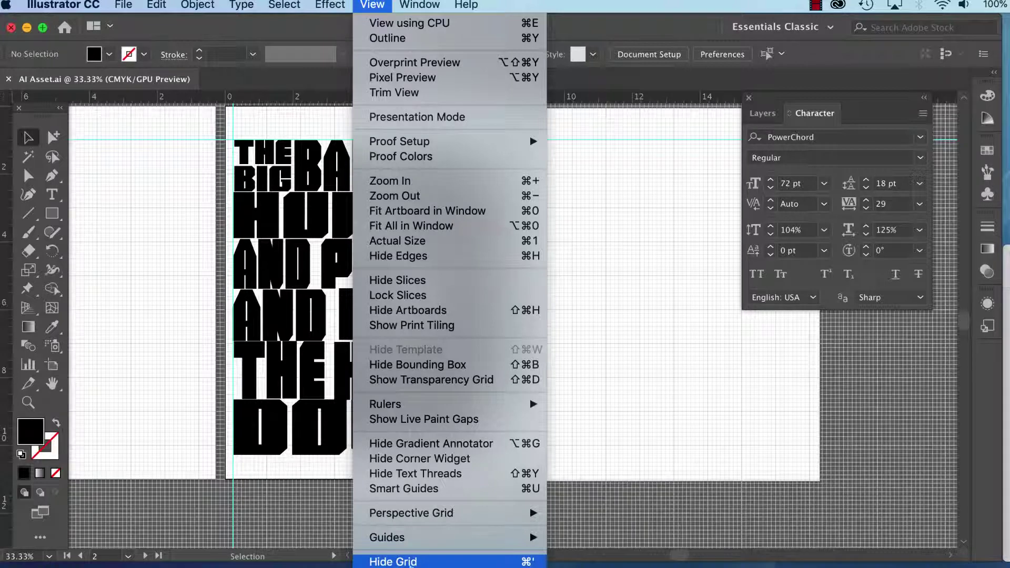
{"action": "left_click", "coordinate": [407, 561]}
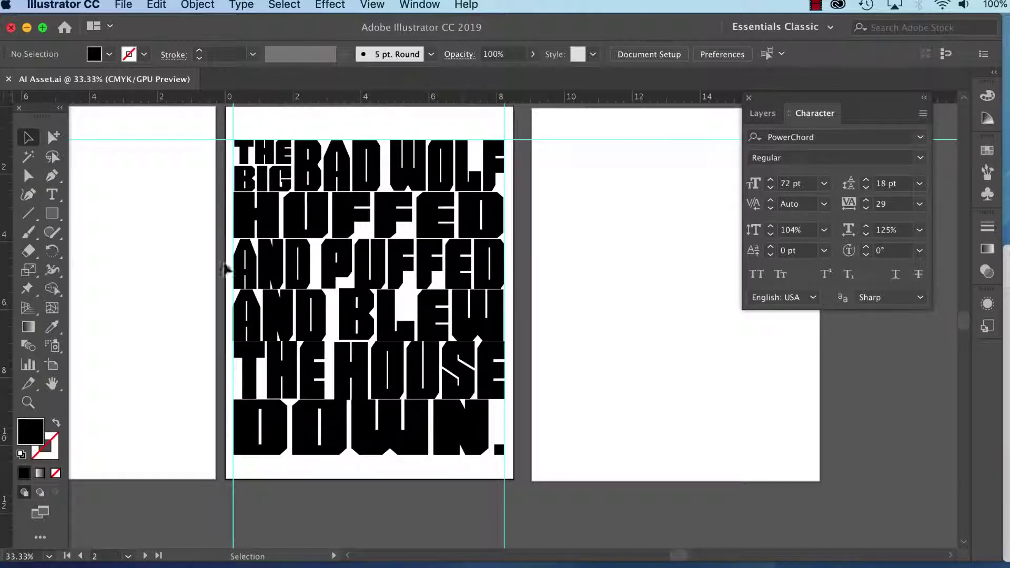
Step: Examine the lettering's line spacing and its alignment to the guides up close, then across the whole artboard
{"action": "key", "text": "super+equal"}
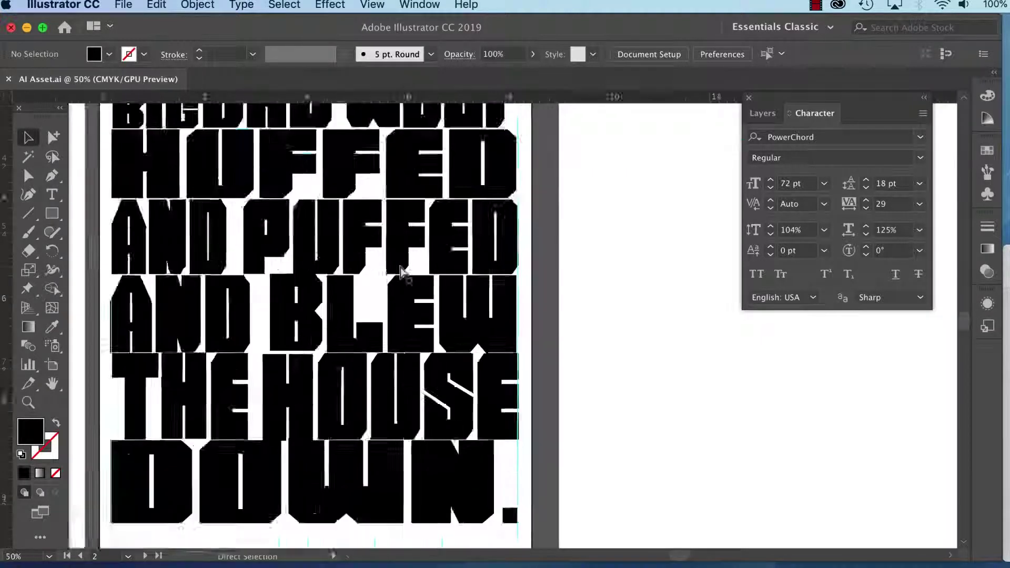
{"action": "key", "text": "super+equal"}
{"action": "key", "text": "super+equal"}
{"action": "left_click_drag", "start_coordinate": [399, 272], "coordinate": [528, 483]}
{"action": "left_click_drag", "start_coordinate": [392, 218], "coordinate": [548, 421]}
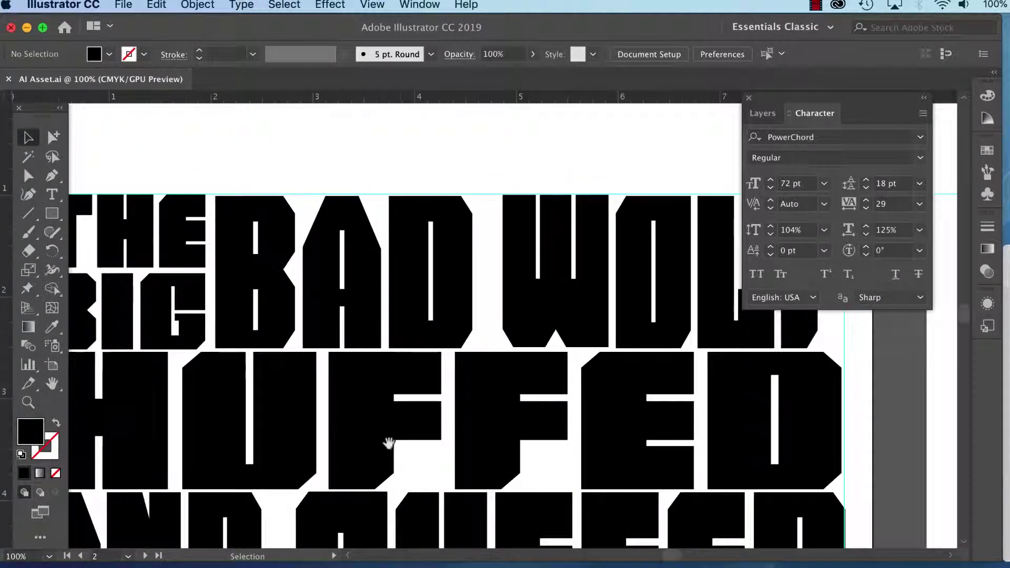
{"action": "left_click_drag", "start_coordinate": [443, 530], "coordinate": [422, 352]}
{"action": "key", "text": "super+minus"}
{"action": "key", "text": "super+minus"}
{"action": "key", "text": "super+minus"}
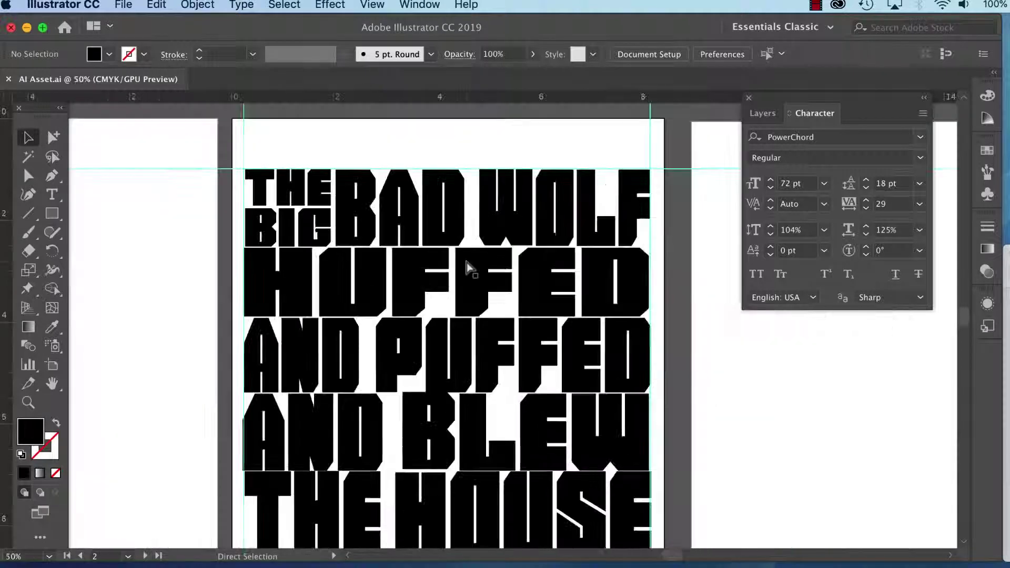
{"action": "left_click_drag", "start_coordinate": [490, 320], "coordinate": [408, 265]}
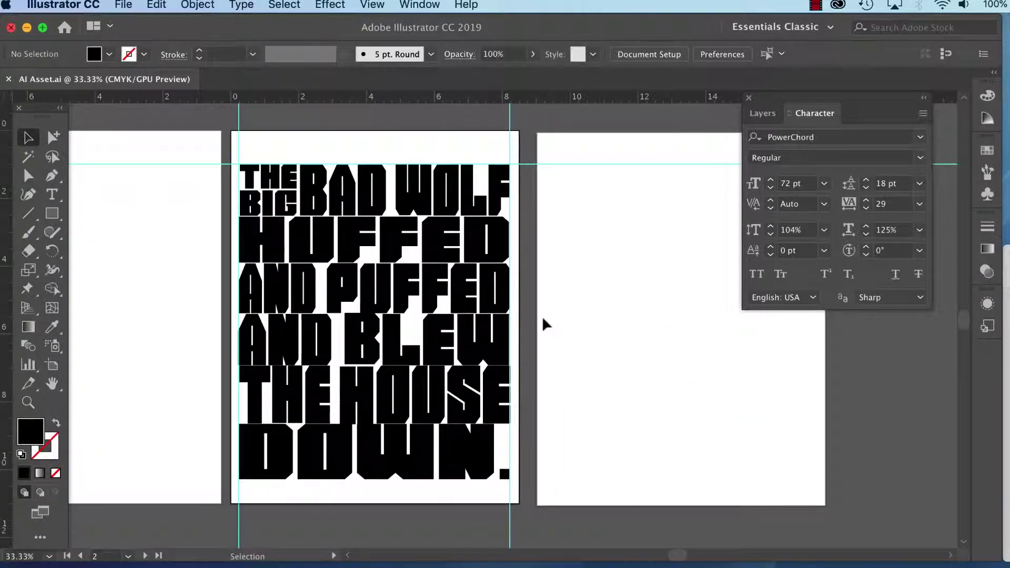
{"action": "left_click", "coordinate": [52, 194]}
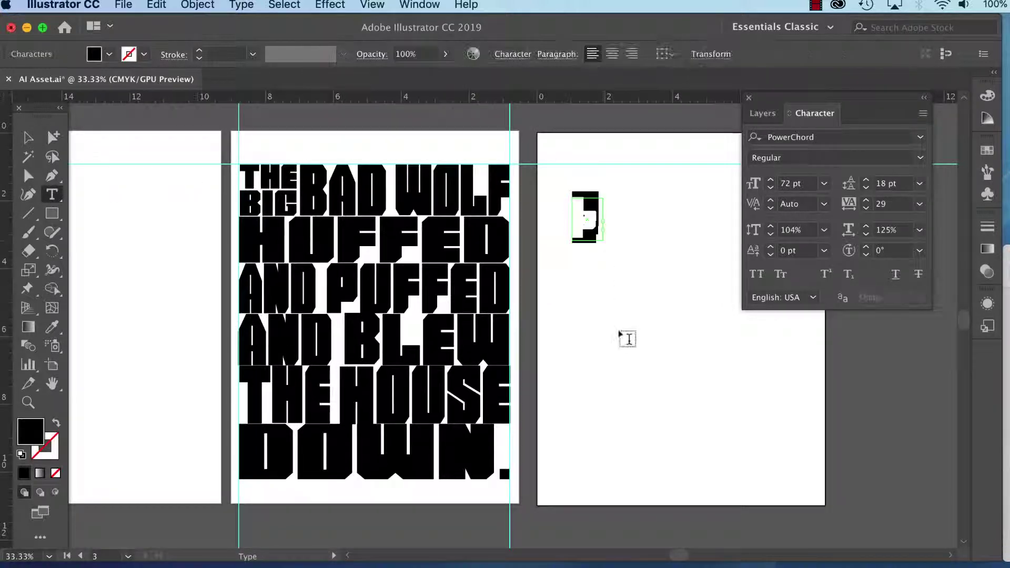
{"action": "left_click", "coordinate": [581, 314]}
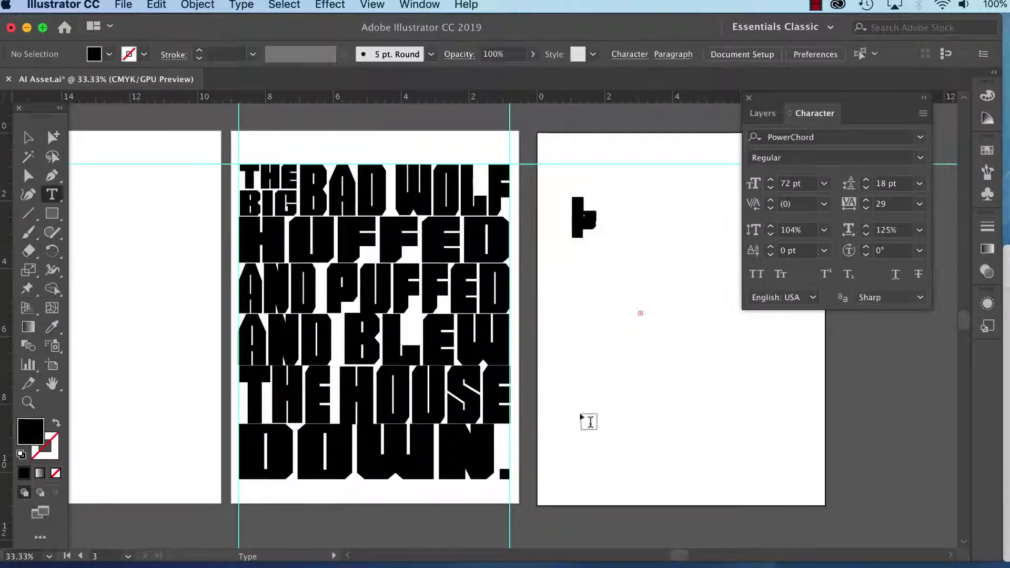
{"action": "left_click_drag", "start_coordinate": [637, 185], "coordinate": [652, 215]}
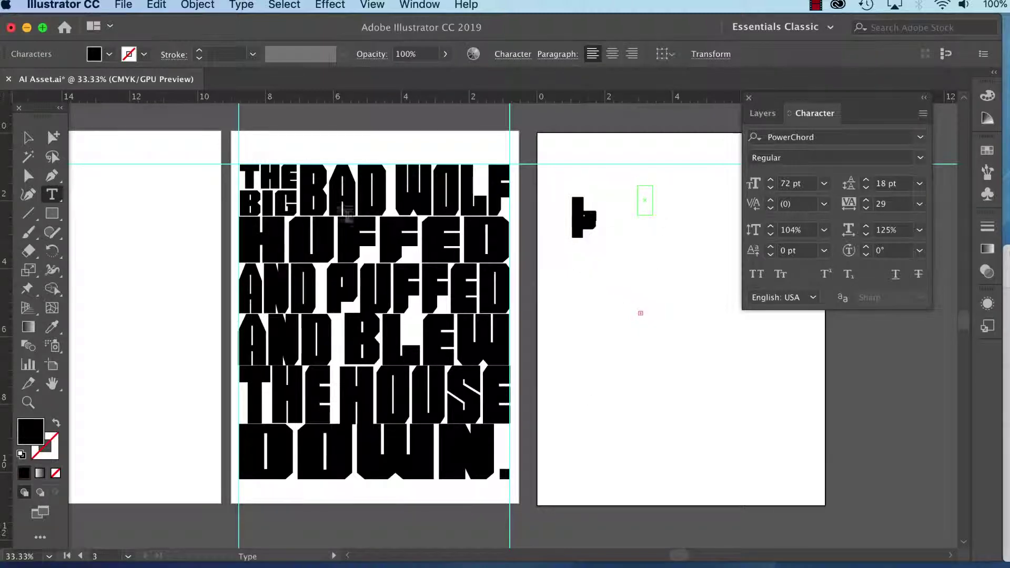
{"action": "key", "text": "Escape"}
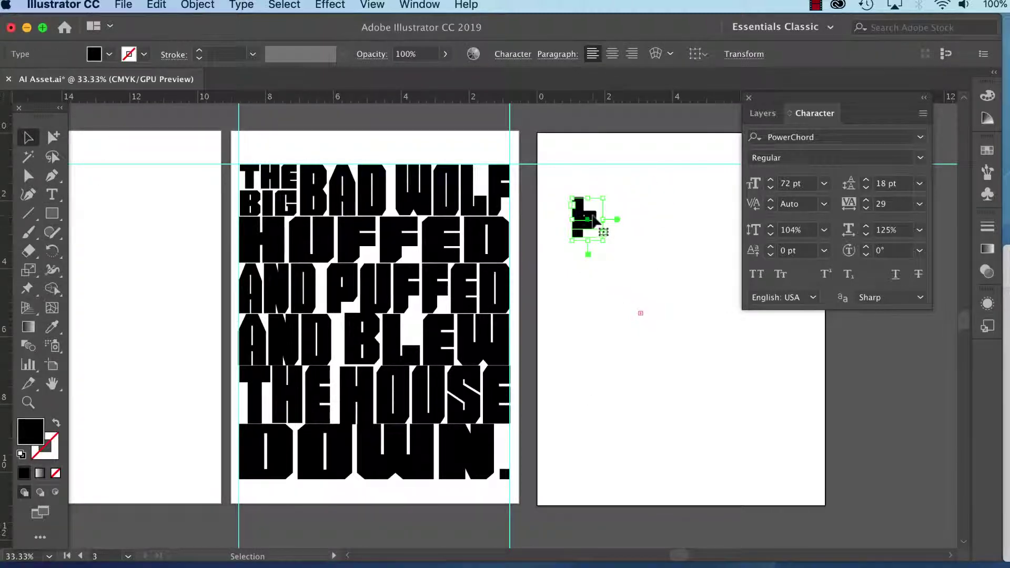
{"action": "key", "text": "Delete"}
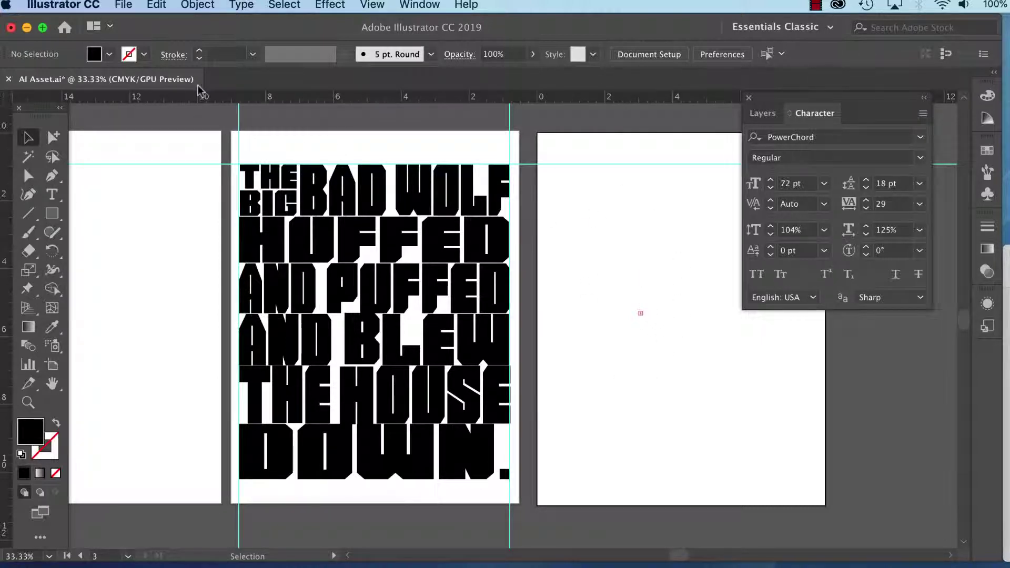
Step: Inspect the artwork in Outline mode for stray or empty objects, and return to the normal preview
{"action": "left_click", "coordinate": [372, 6]}
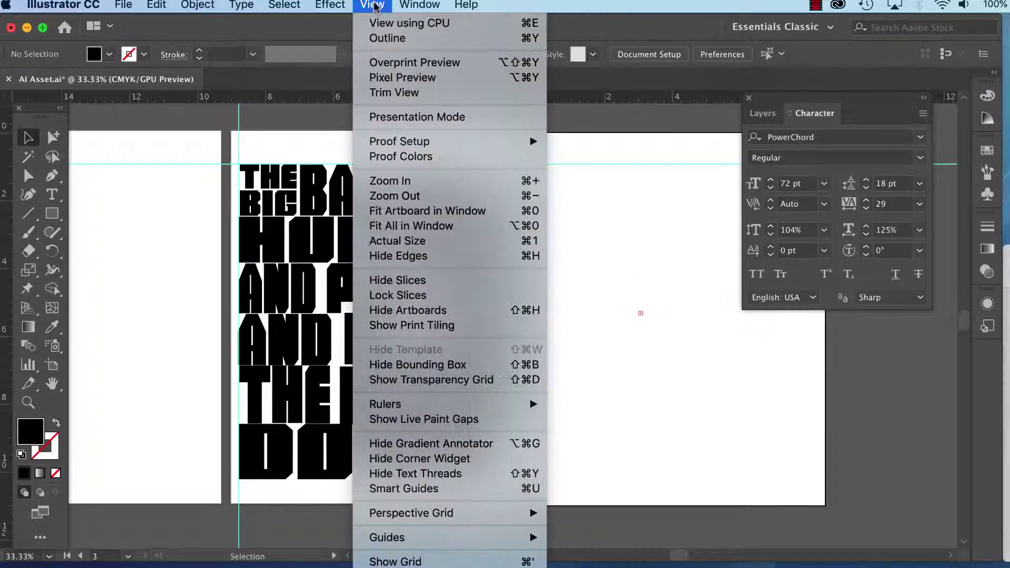
{"action": "left_click", "coordinate": [380, 39]}
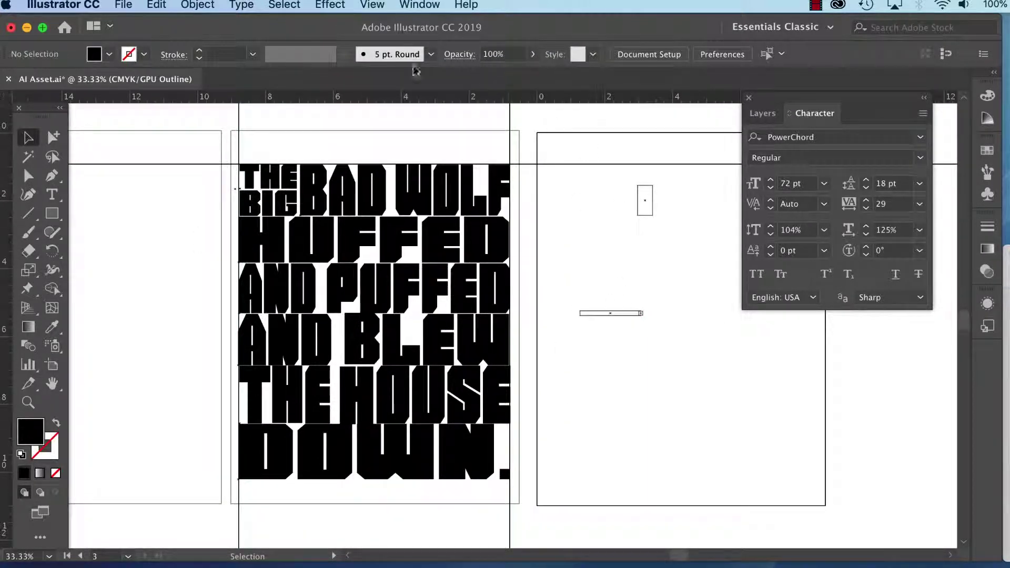
{"action": "left_click", "coordinate": [415, 5]}
{"action": "mouse_move", "coordinate": [373, 5]}
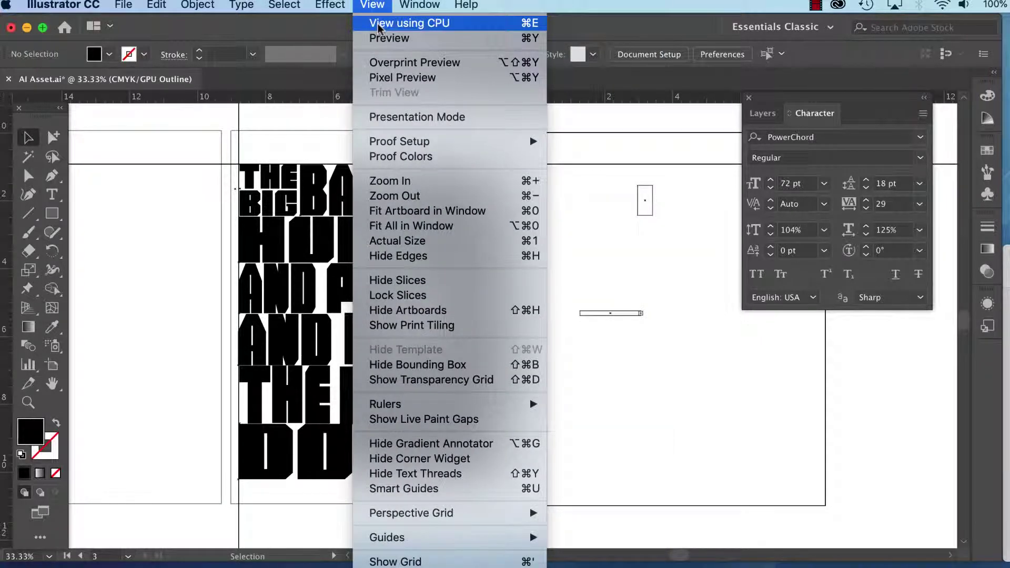
{"action": "left_click", "coordinate": [378, 37]}
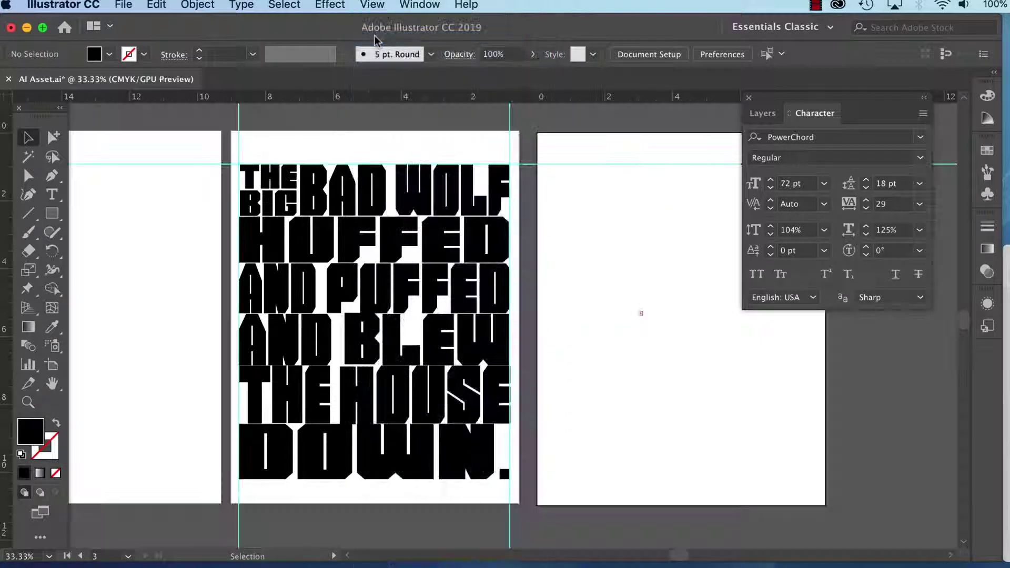
Step: Clean up the document by deleting stray points, unpainted objects and empty text paths, and save the file
{"action": "left_click", "coordinate": [197, 6]}
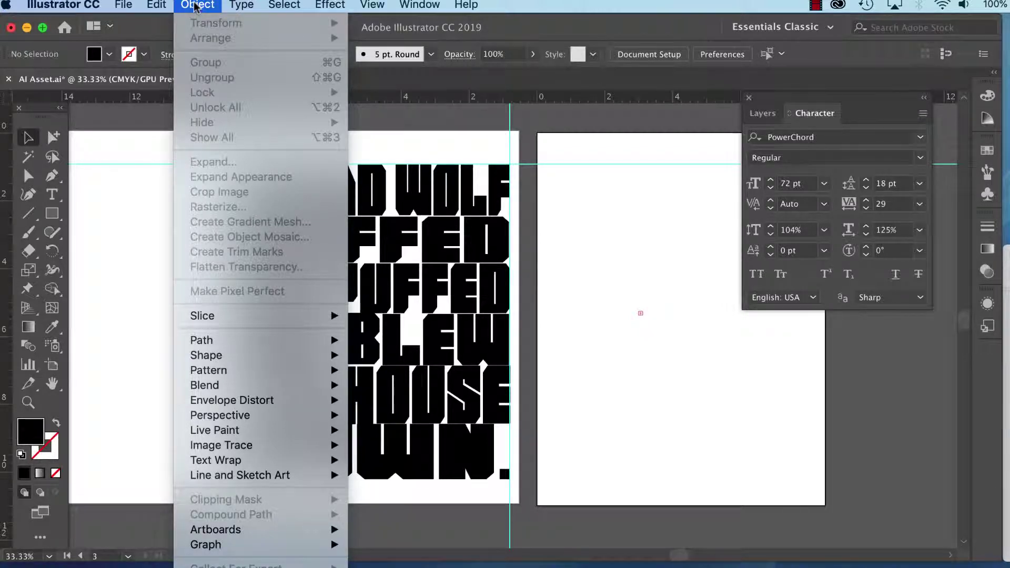
{"action": "mouse_move", "coordinate": [265, 348]}
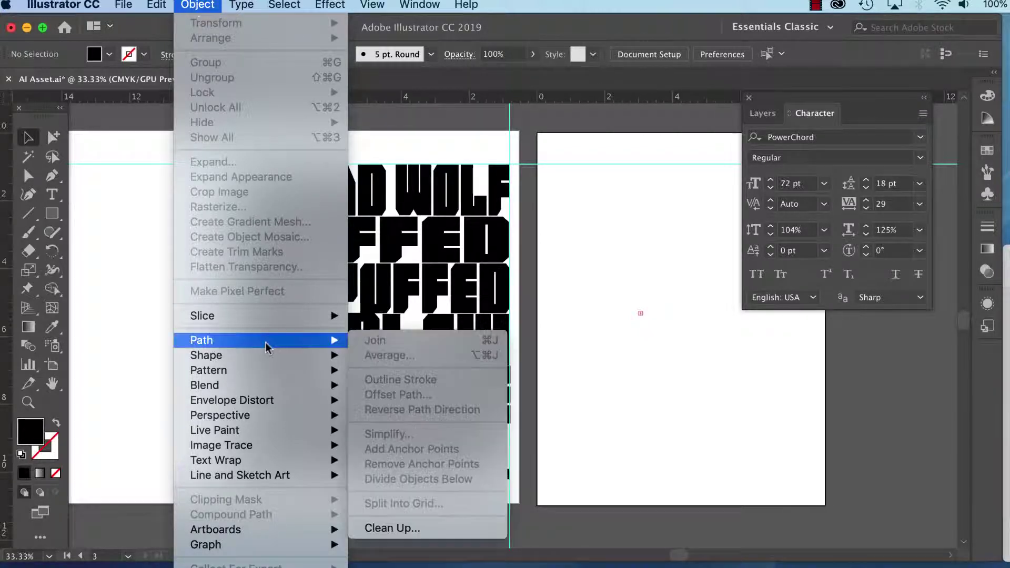
{"action": "left_click", "coordinate": [419, 528]}
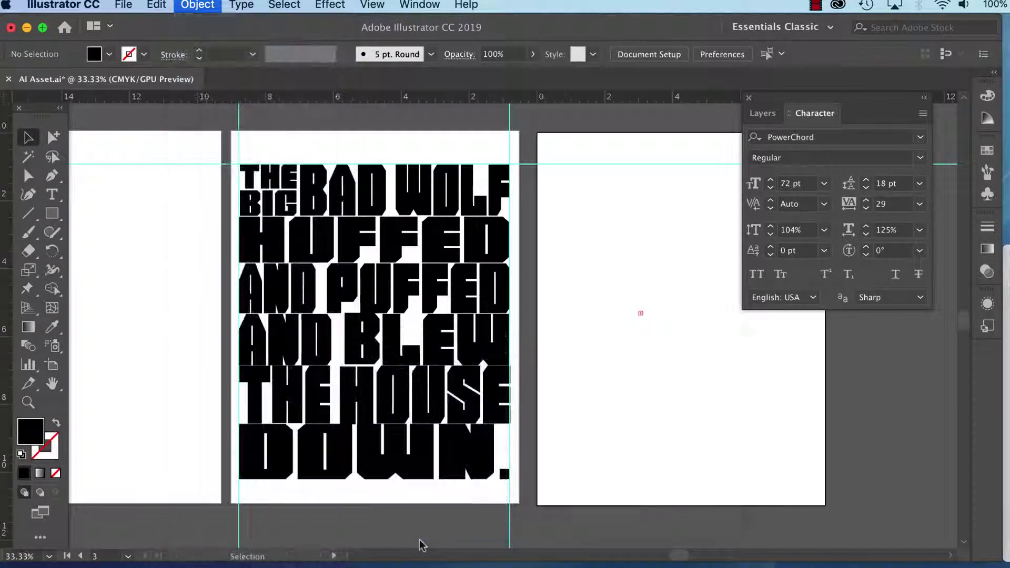
{"action": "left_click_drag", "start_coordinate": [615, 344], "coordinate": [586, 131]}
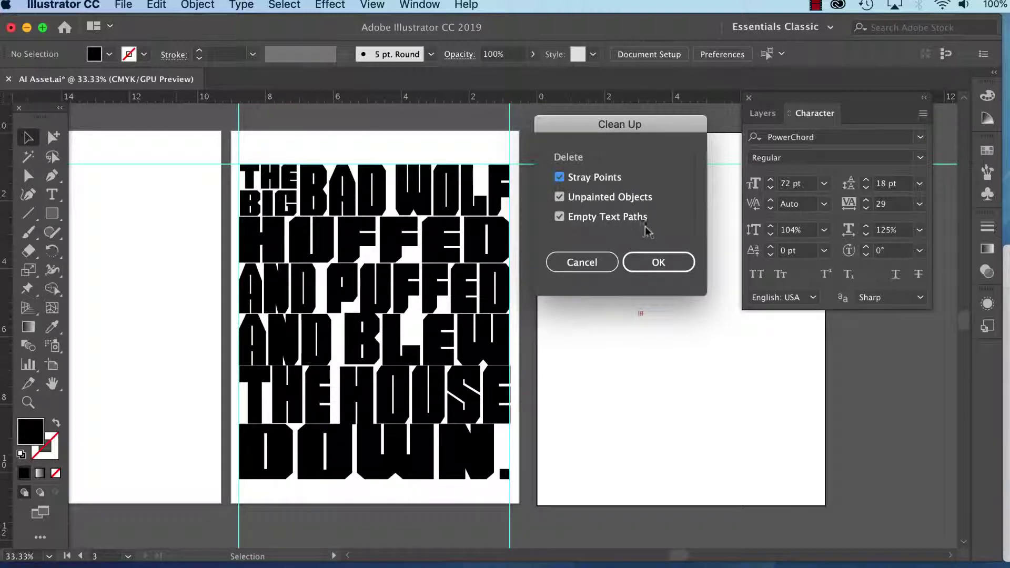
{"action": "left_click", "coordinate": [655, 264]}
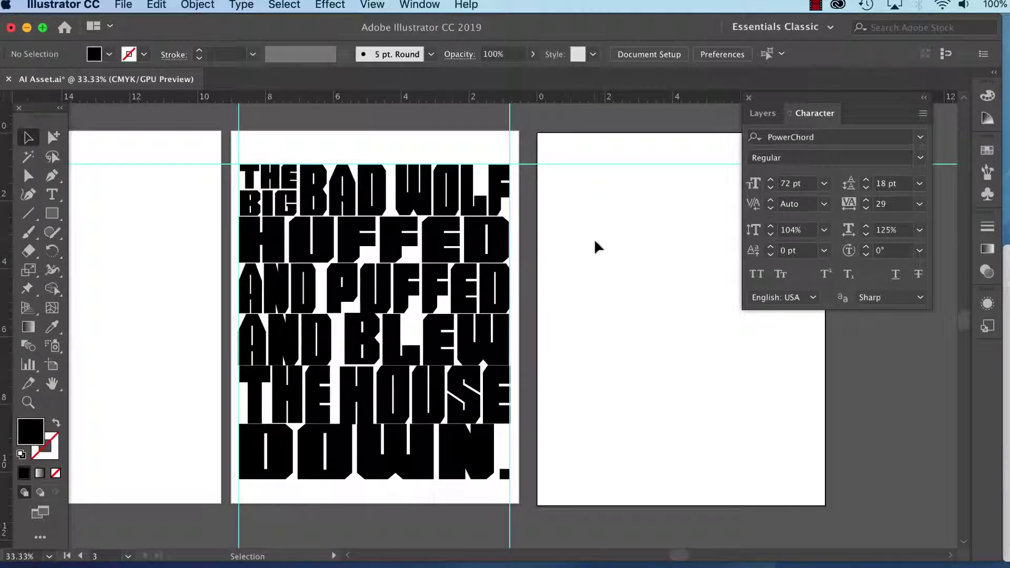
{"action": "key", "text": "super+s"}
Step: Identify Layer 3's artwork by toggling its visibility, and move the layer directly beneath Layer 2
{"action": "left_click", "coordinate": [761, 115]}
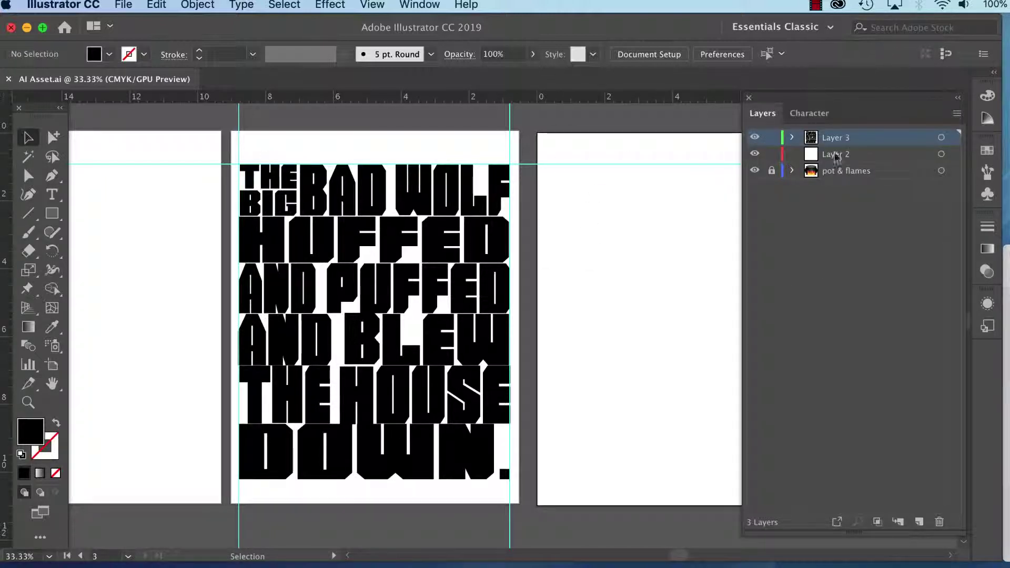
{"action": "left_click", "coordinate": [754, 138]}
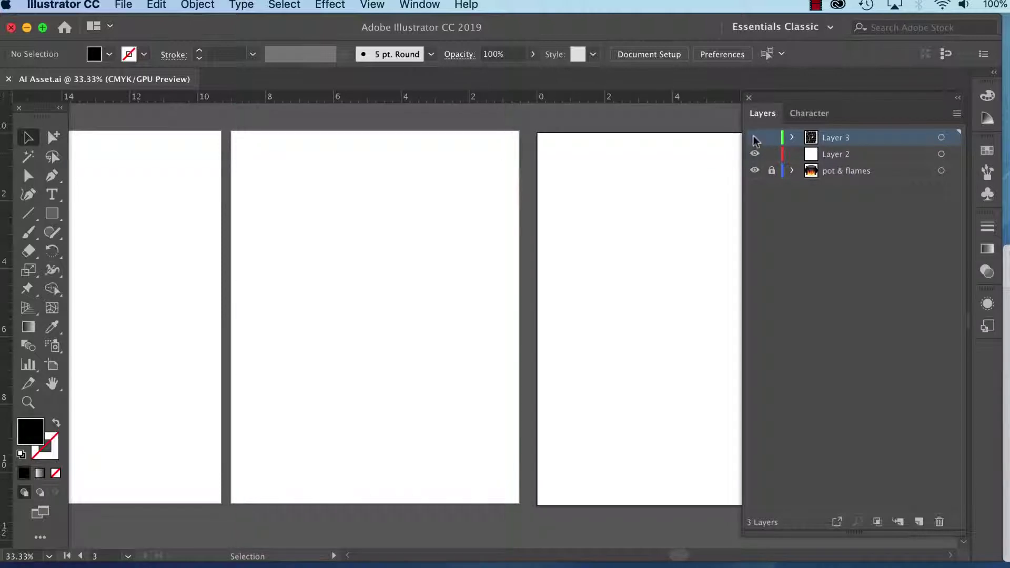
{"action": "left_click", "coordinate": [754, 137]}
{"action": "left_click_drag", "start_coordinate": [873, 144], "coordinate": [862, 161]}
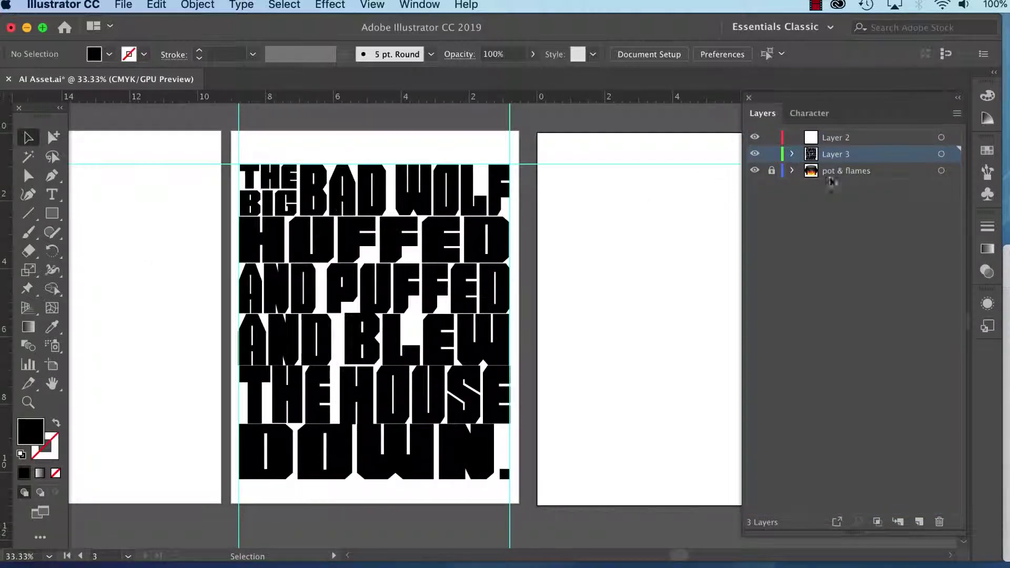
Step: Check the pot & flames layer by hiding it and showing it again
{"action": "left_click", "coordinate": [848, 172]}
{"action": "left_click", "coordinate": [754, 171]}
{"action": "left_click", "coordinate": [753, 171]}
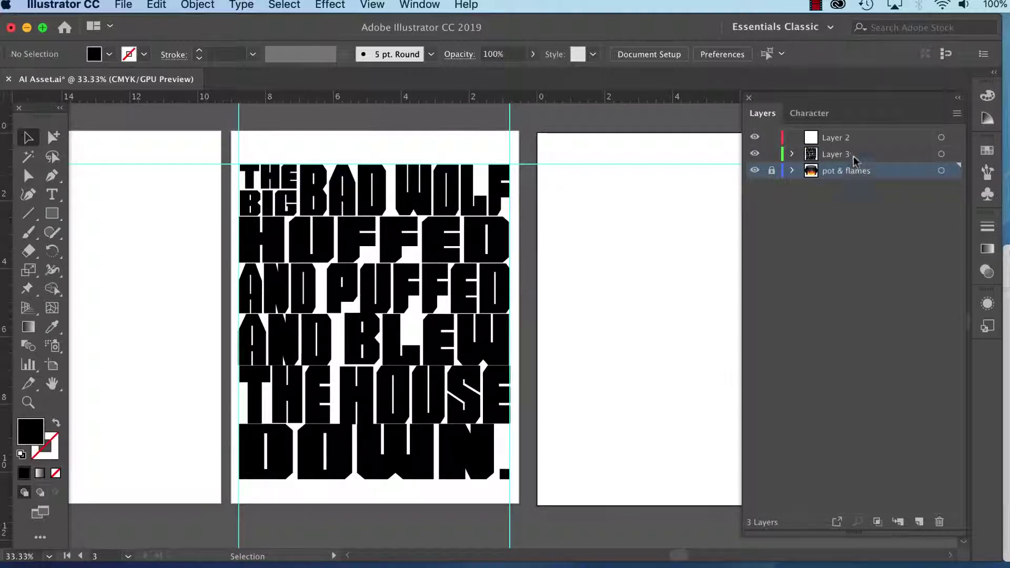
Step: Rename Layer 3 as WOLF STRAW
{"action": "left_click", "coordinate": [829, 158]}
{"action": "double_click", "coordinate": [837, 155]}
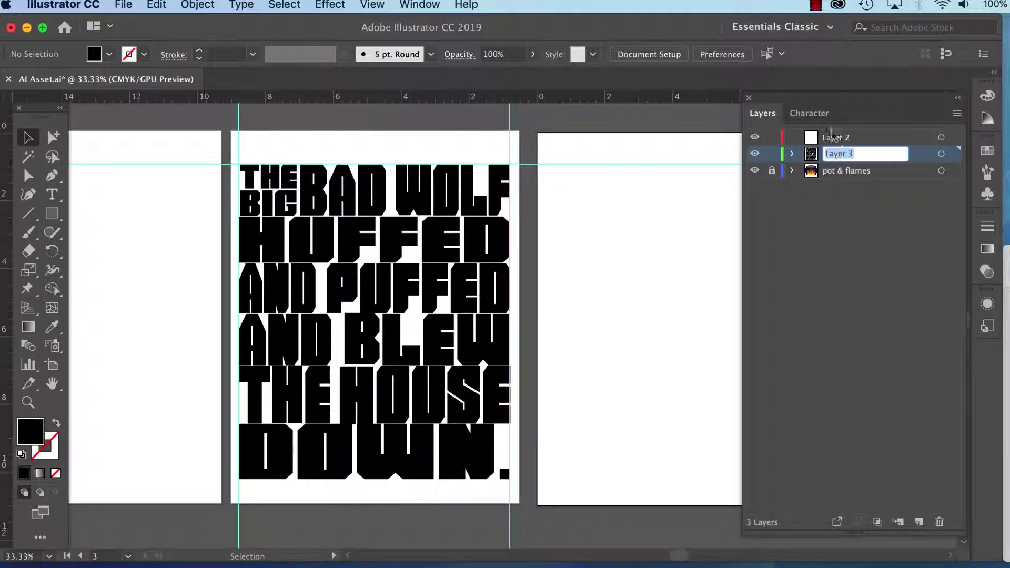
{"action": "type", "text": "W"}
{"action": "type", "text": "OLF STARW"}
{"action": "key", "text": "BackSpace"}
{"action": "key", "text": "BackSpace"}
{"action": "key", "text": "BackSpace"}
{"action": "type", "text": "RAW"}
{"action": "key", "text": "Return"}
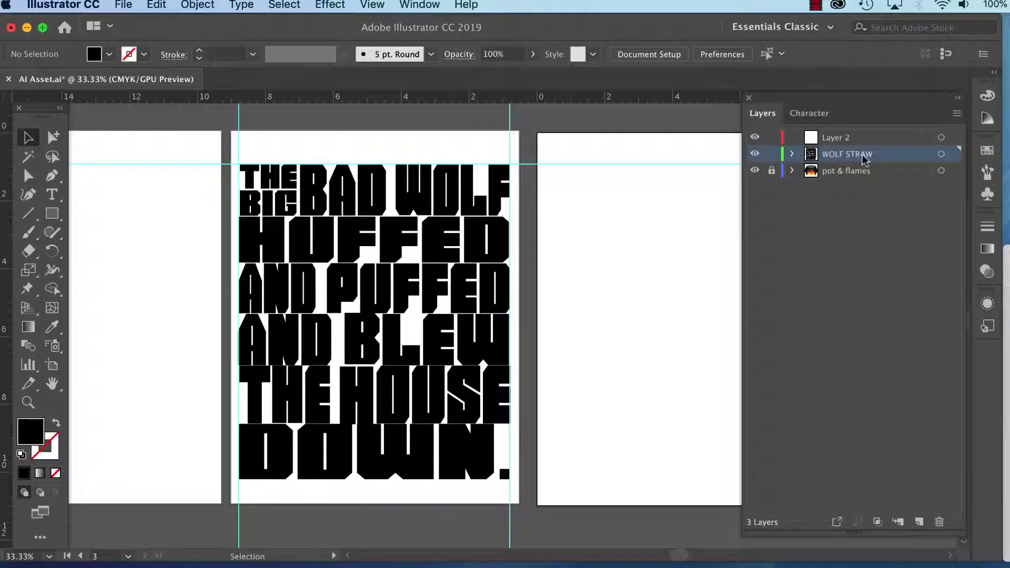
Step: Add the typeface to the lettering layer's name so it reads WOLF STRAW / power chord font
{"action": "double_click", "coordinate": [866, 155]}
{"action": "key", "text": "Right"}
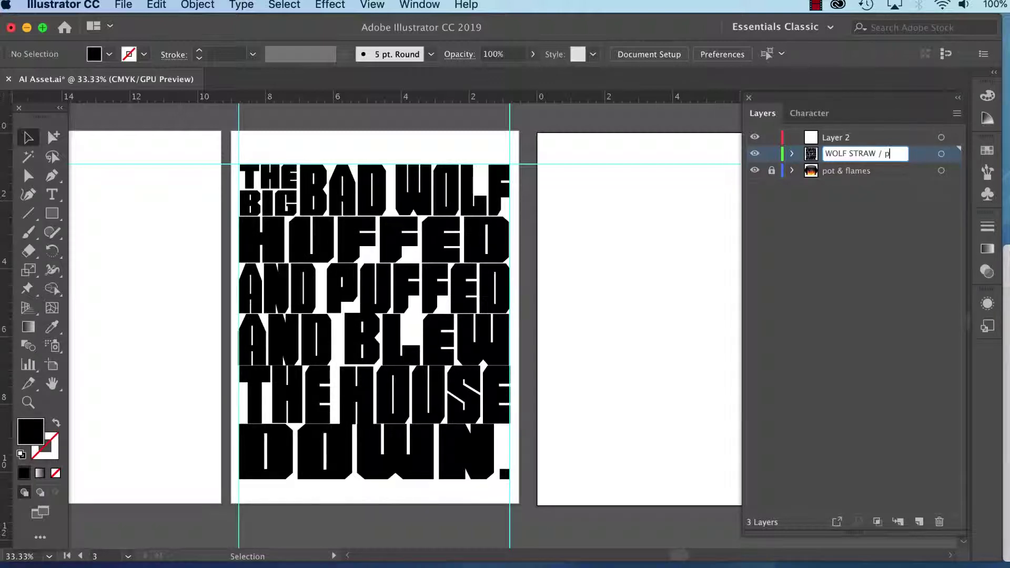
{"action": "type", "text": "/ power chord font"}
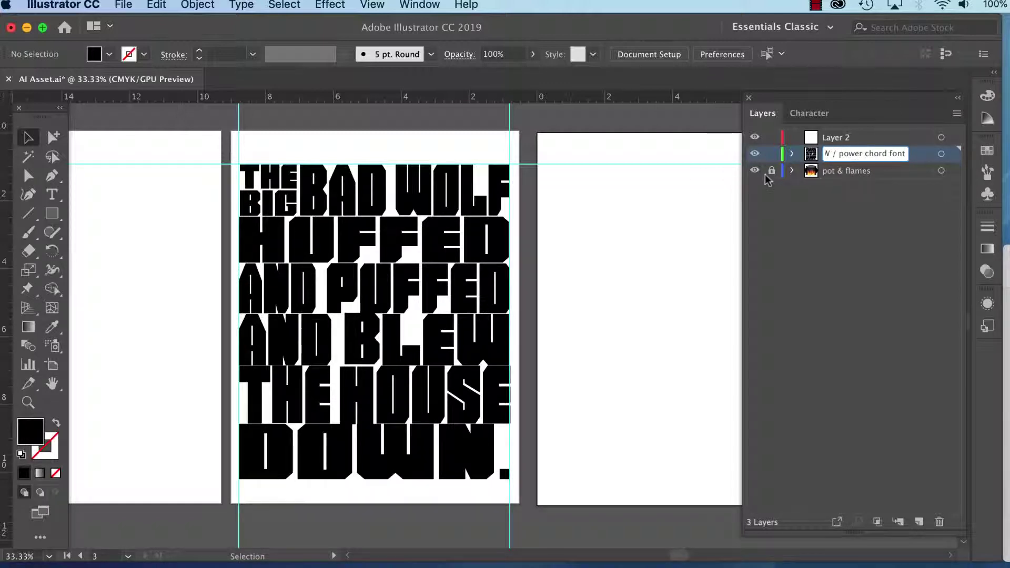
{"action": "left_click", "coordinate": [803, 231]}
Step: Examine the lettering layer's contents by briefly hiding and reshowing its individual text lines, and collapse the layer
{"action": "left_click", "coordinate": [792, 155]}
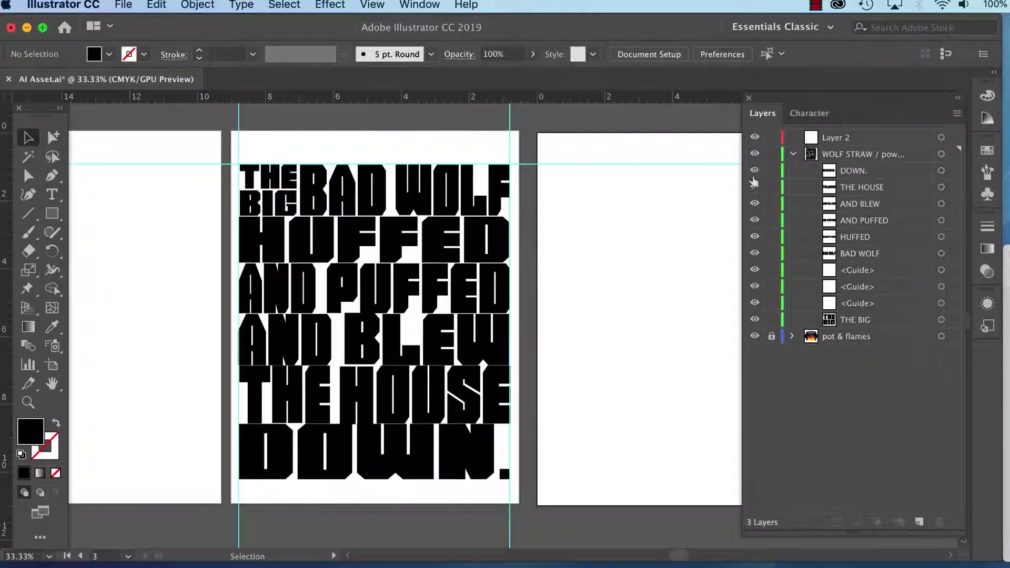
{"action": "left_click", "coordinate": [754, 187]}
{"action": "left_click", "coordinate": [755, 188]}
{"action": "left_click", "coordinate": [756, 204]}
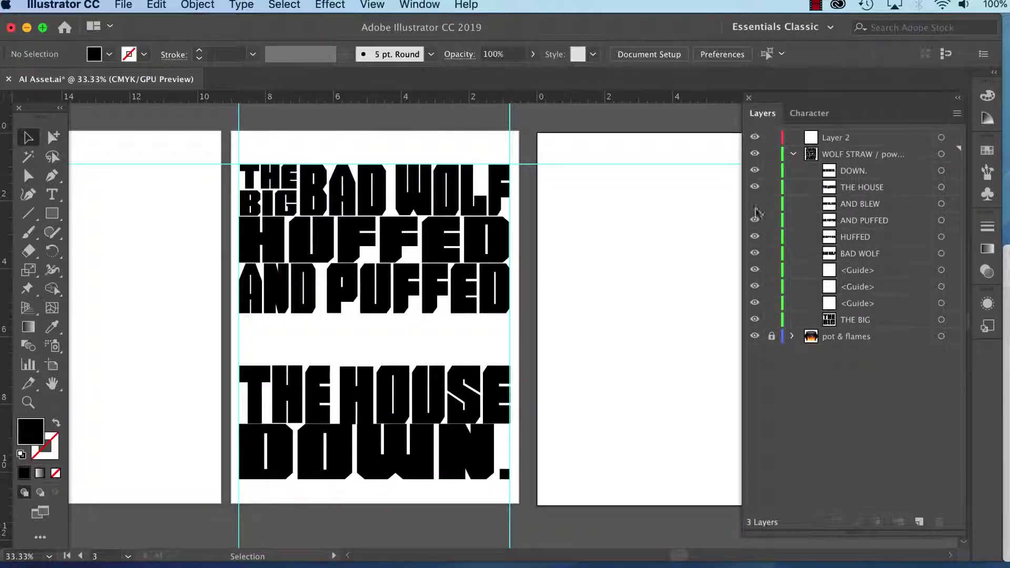
{"action": "left_click", "coordinate": [755, 204]}
{"action": "left_click", "coordinate": [755, 221]}
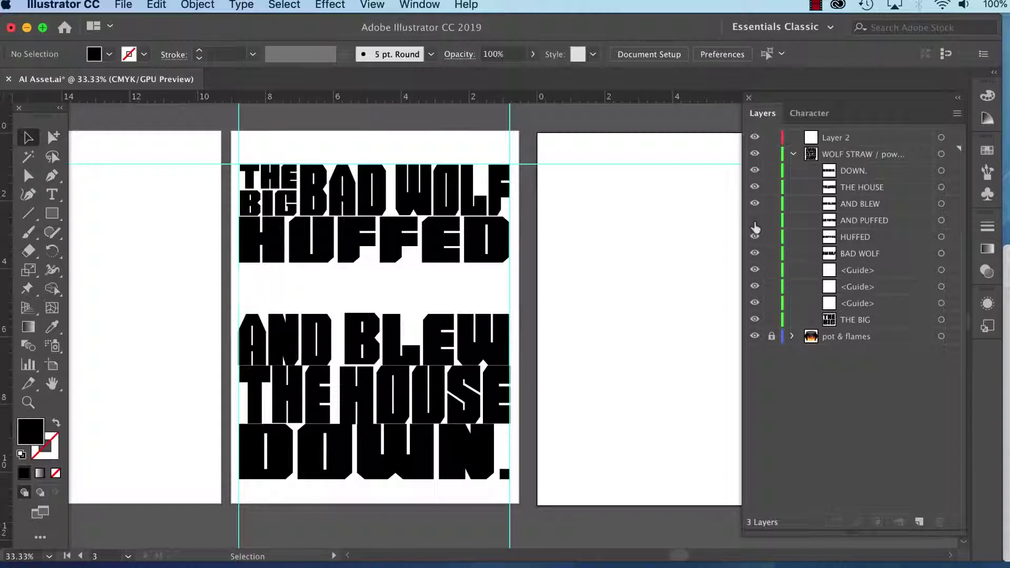
{"action": "left_click", "coordinate": [755, 221]}
{"action": "left_click", "coordinate": [756, 237]}
{"action": "left_click", "coordinate": [755, 238]}
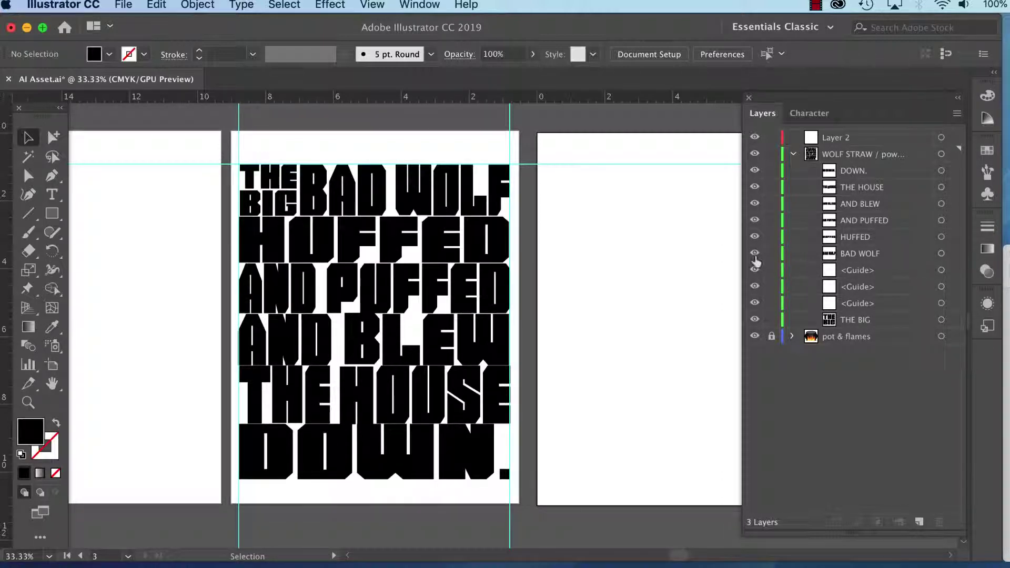
{"action": "left_click", "coordinate": [755, 253]}
{"action": "left_click", "coordinate": [755, 253]}
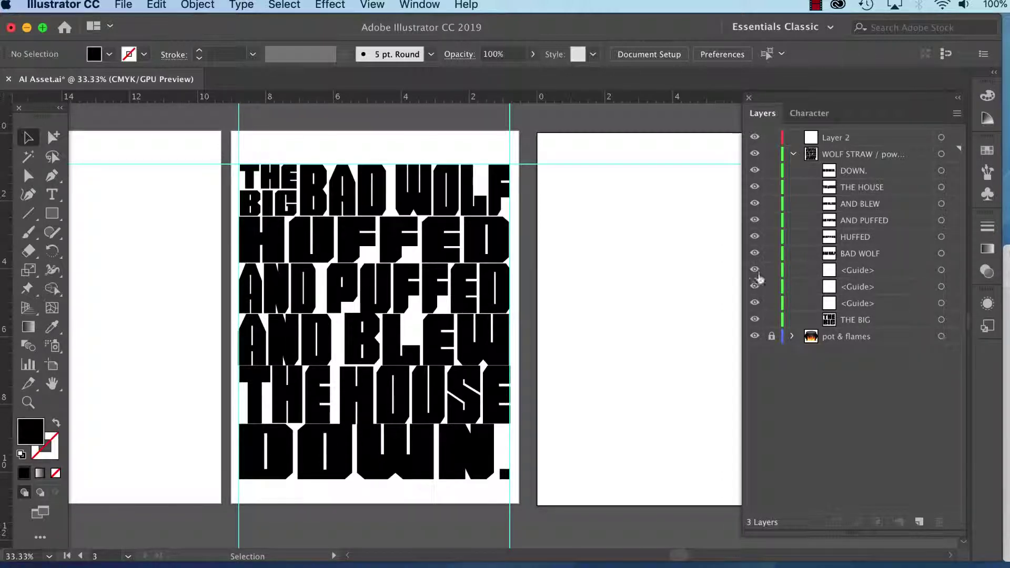
{"action": "left_click", "coordinate": [755, 319]}
{"action": "left_click", "coordinate": [755, 319]}
{"action": "left_click", "coordinate": [793, 155]}
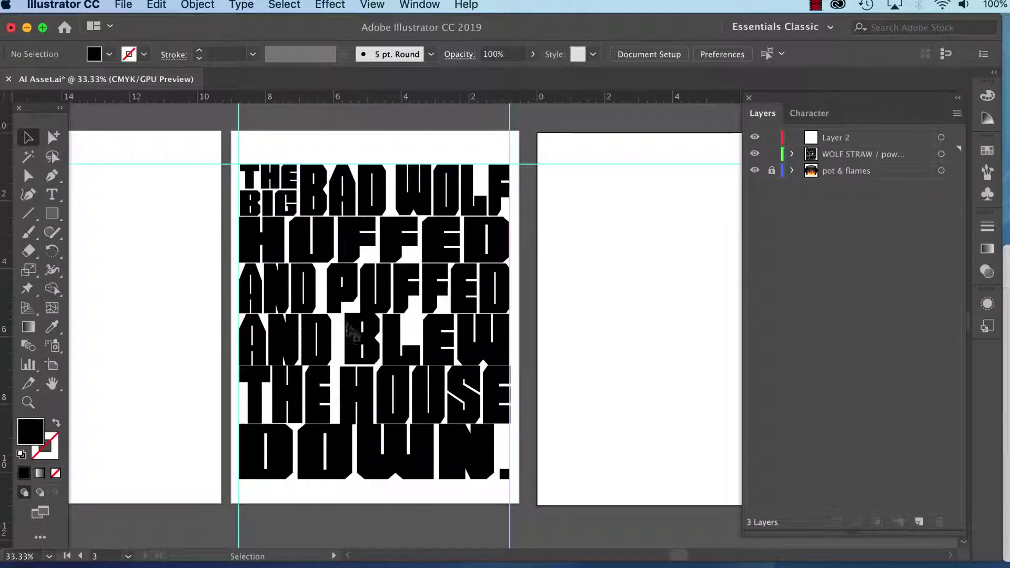
Step: Convert all the quote's text lines to outlines and check the resulting objects in the lettering layer
{"action": "left_click", "coordinate": [195, 138]}
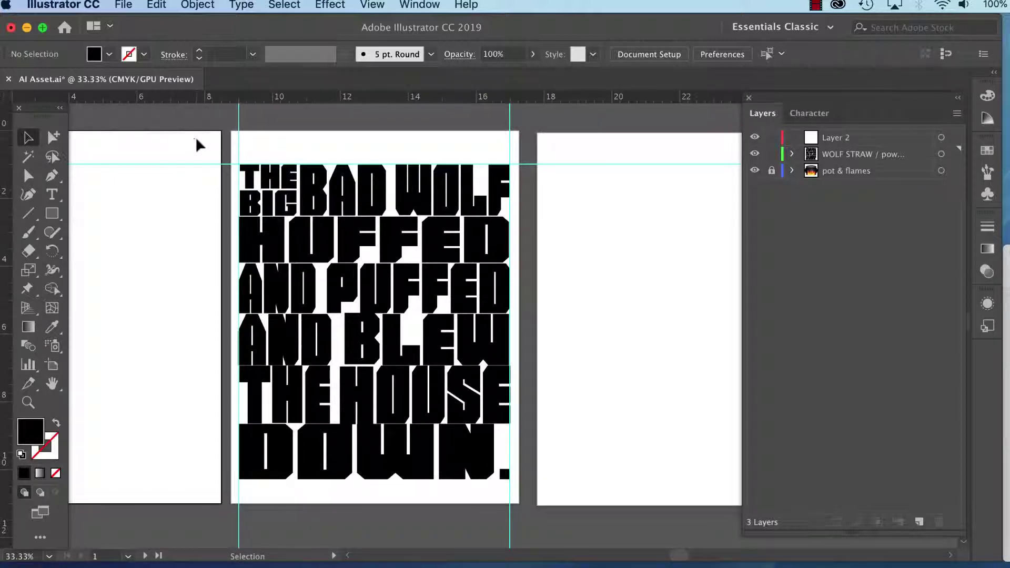
{"action": "key", "text": "super+a"}
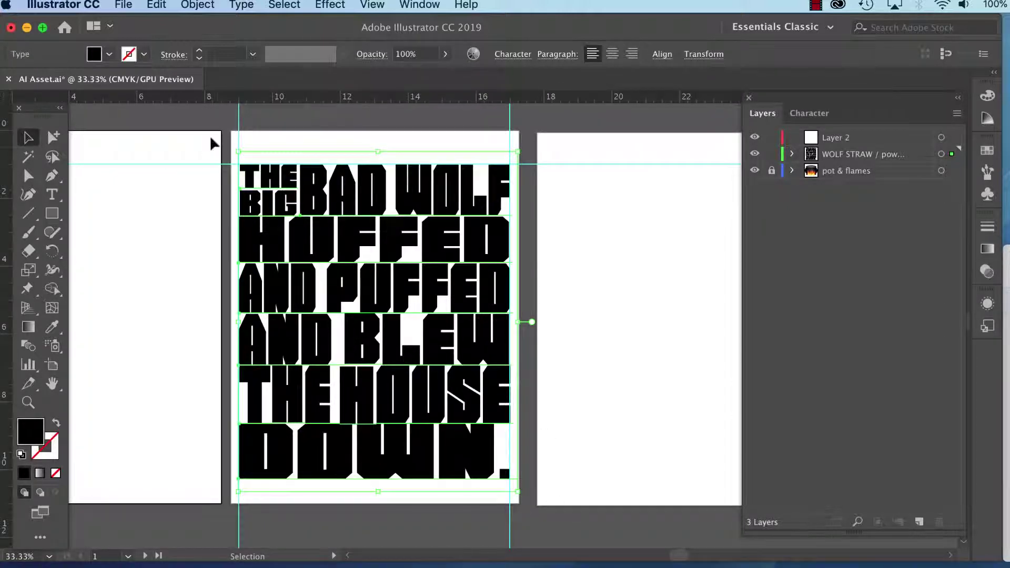
{"action": "left_click_drag", "start_coordinate": [186, 138], "coordinate": [563, 527]}
{"action": "left_click", "coordinate": [242, 5]}
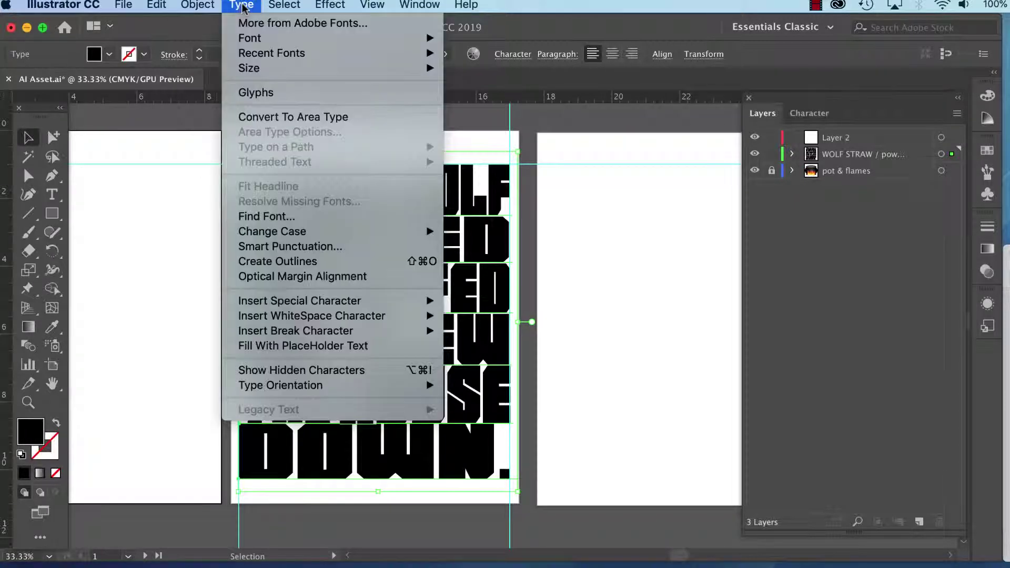
{"action": "left_click", "coordinate": [323, 261]}
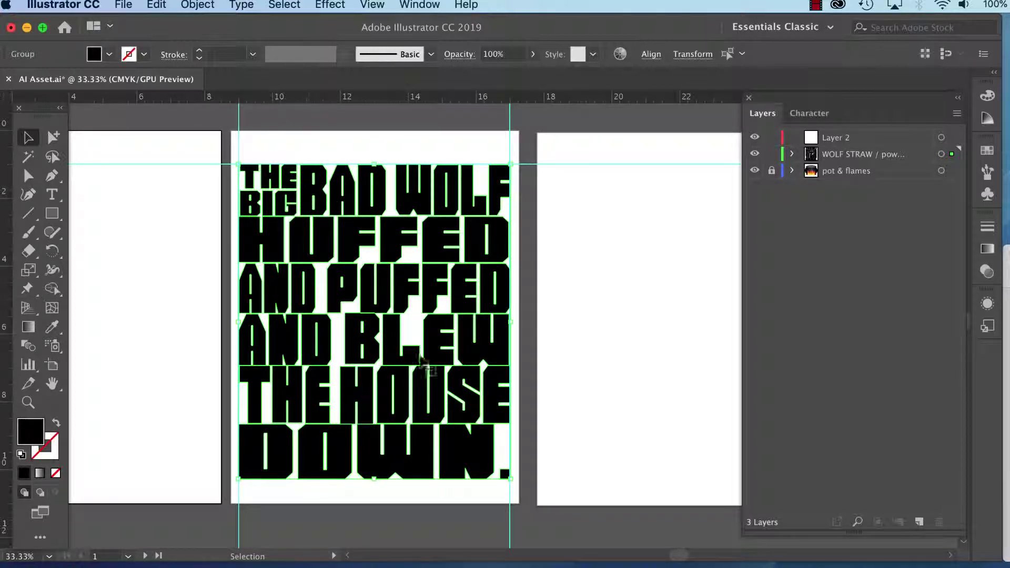
{"action": "left_click", "coordinate": [791, 154]}
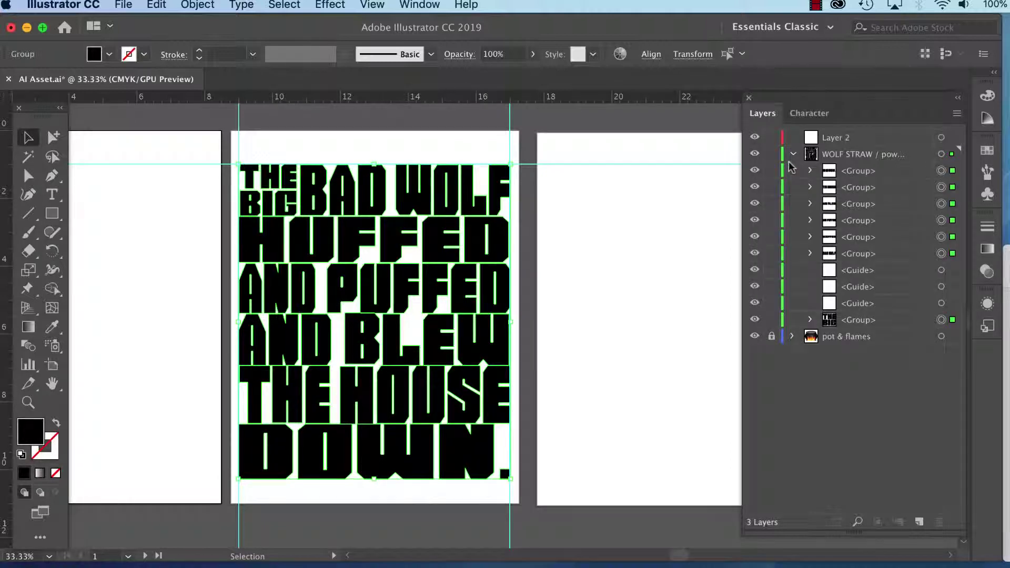
{"action": "left_click", "coordinate": [792, 155]}
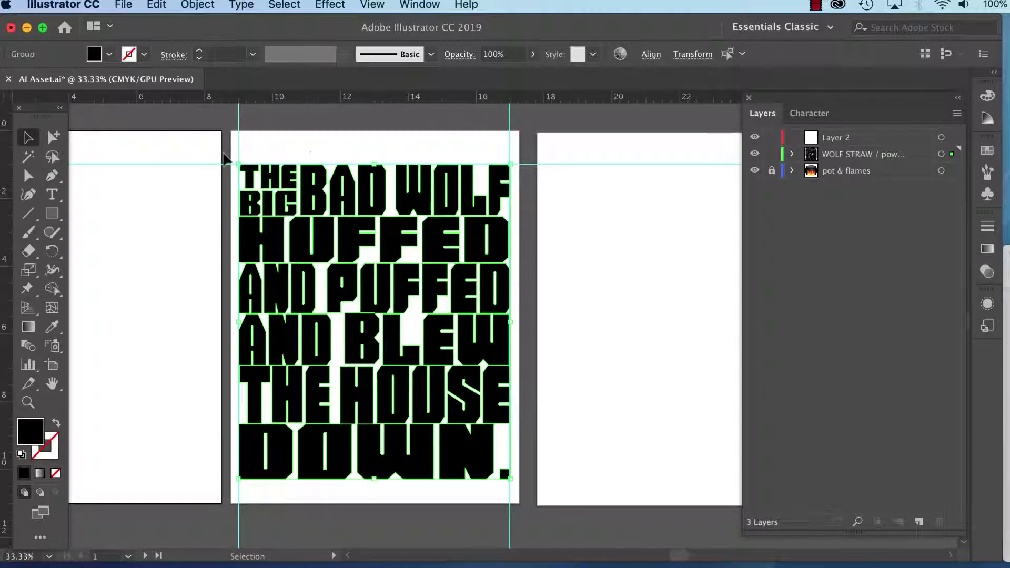
Step: Combine all the outlined lettering into a single compound path and check it in the lettering layer
{"action": "left_click", "coordinate": [167, 215]}
{"action": "left_click_drag", "start_coordinate": [186, 151], "coordinate": [552, 505]}
{"action": "left_click", "coordinate": [195, 5]}
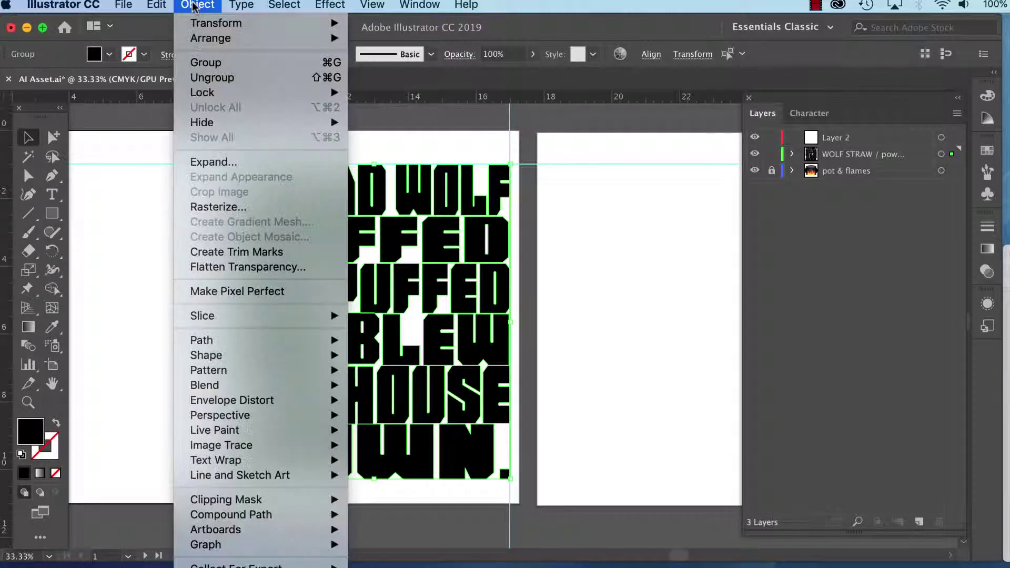
{"action": "mouse_move", "coordinate": [284, 518]}
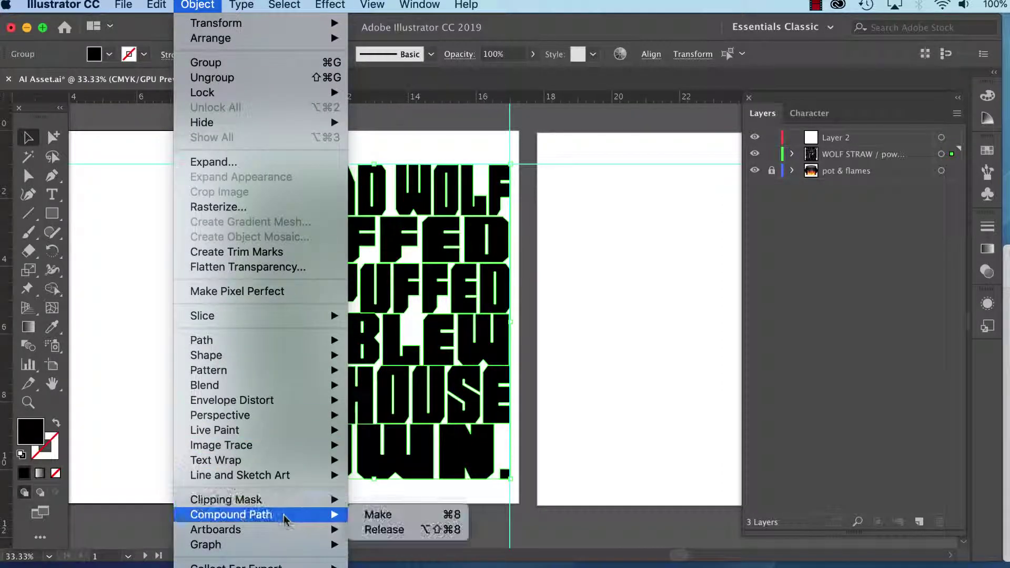
{"action": "left_click", "coordinate": [396, 517]}
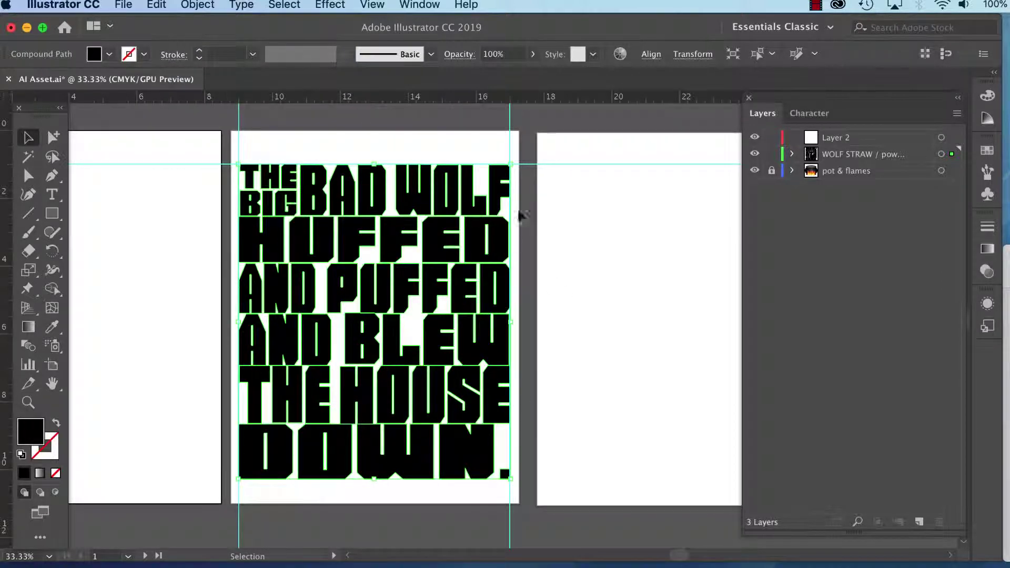
{"action": "left_click", "coordinate": [792, 155]}
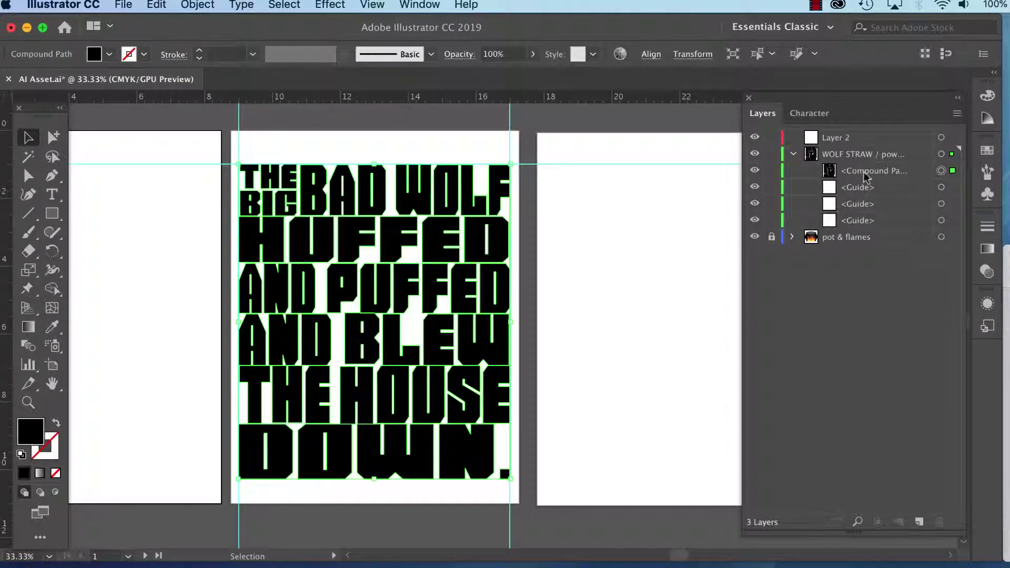
{"action": "left_click", "coordinate": [793, 154]}
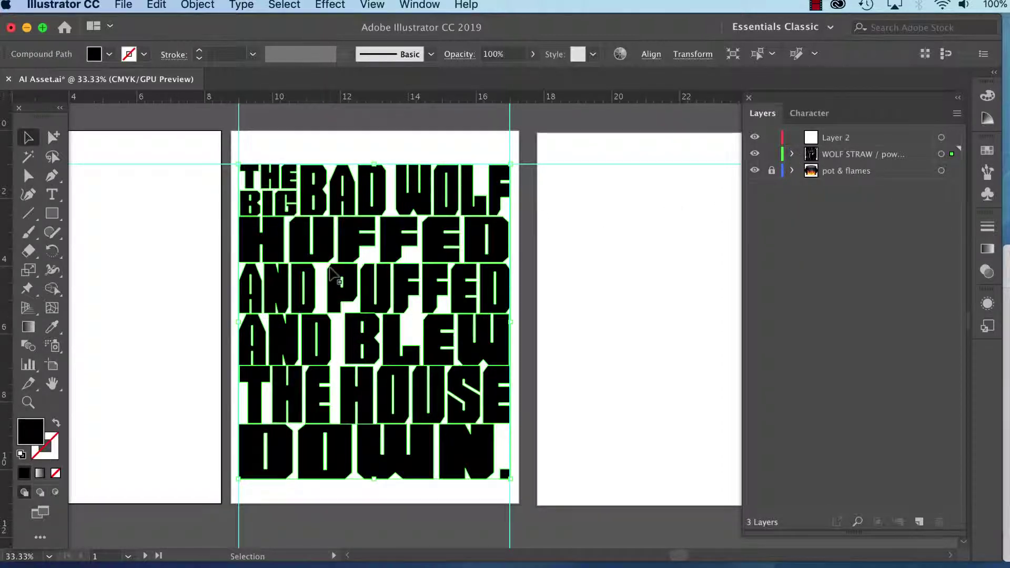
{"action": "key", "text": "super+minus"}
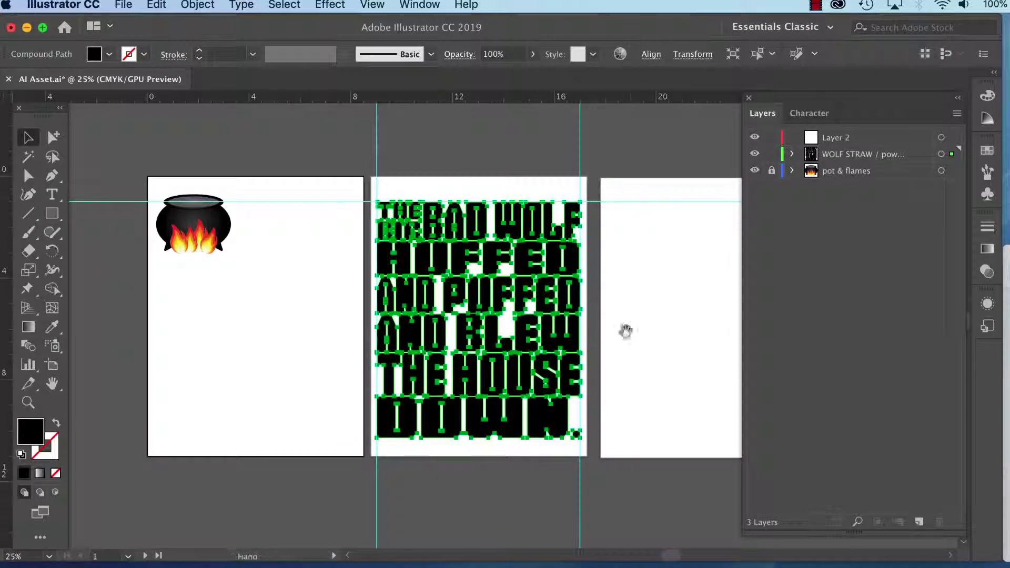
Step: Duplicate the compound lettering from the middle artboard onto the empty third artboard and dismiss the Global Edit tip
{"action": "left_click_drag", "start_coordinate": [626, 330], "coordinate": [441, 320]}
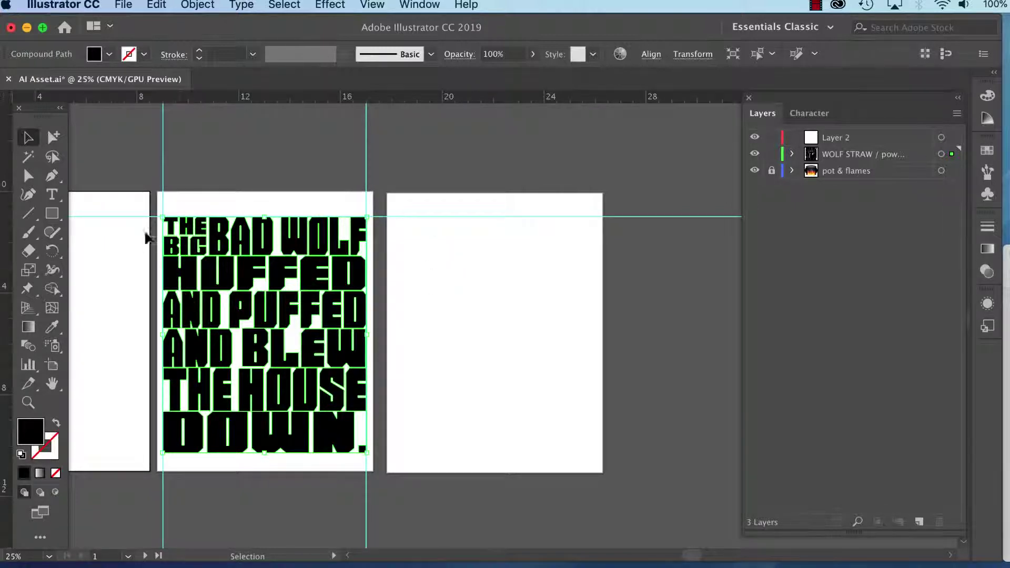
{"action": "left_click_drag", "start_coordinate": [135, 191], "coordinate": [425, 502]}
{"action": "left_click_drag", "start_coordinate": [196, 278], "coordinate": [420, 278]}
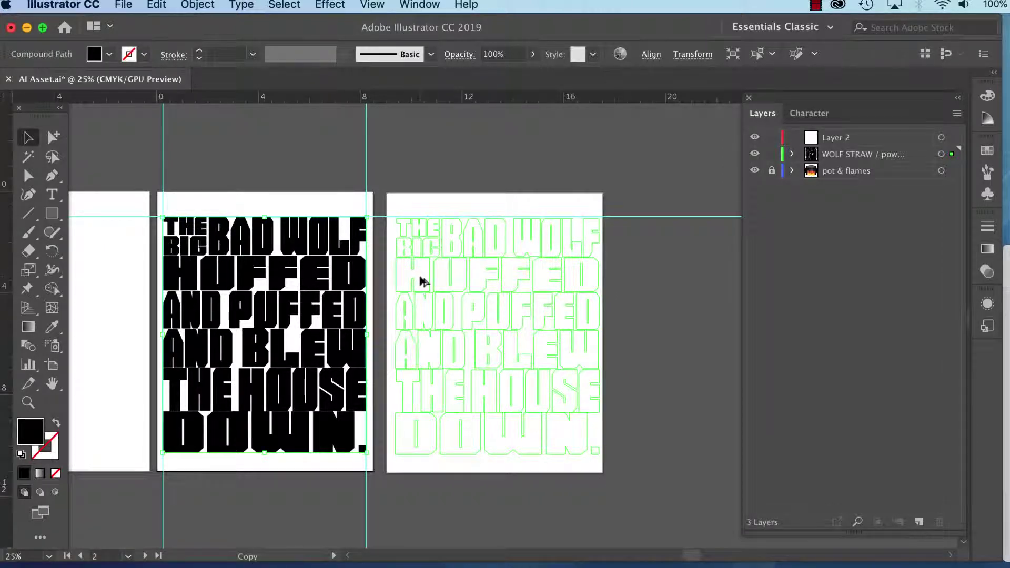
{"action": "left_click_drag", "start_coordinate": [423, 281], "coordinate": [419, 279]}
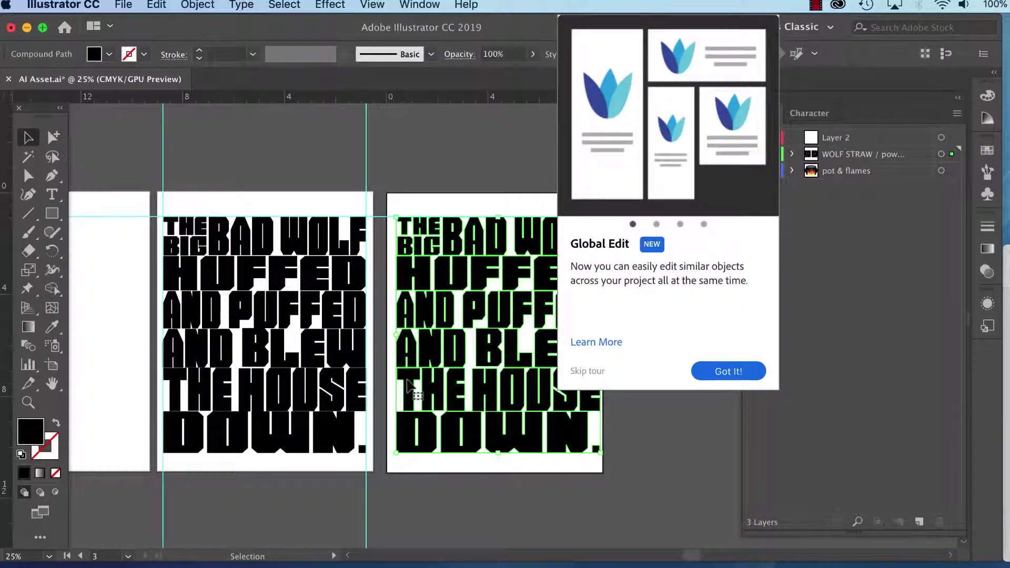
{"action": "left_click", "coordinate": [587, 371]}
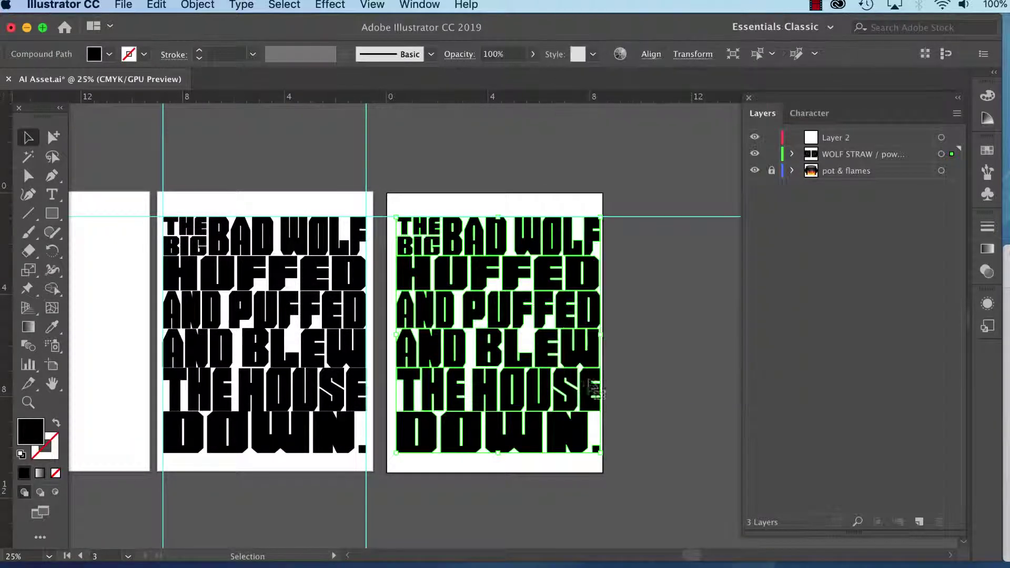
Step: Paste another copy of the lettering and position it directly above the middle artboard
{"action": "left_click_drag", "start_coordinate": [554, 234], "coordinate": [578, 364]}
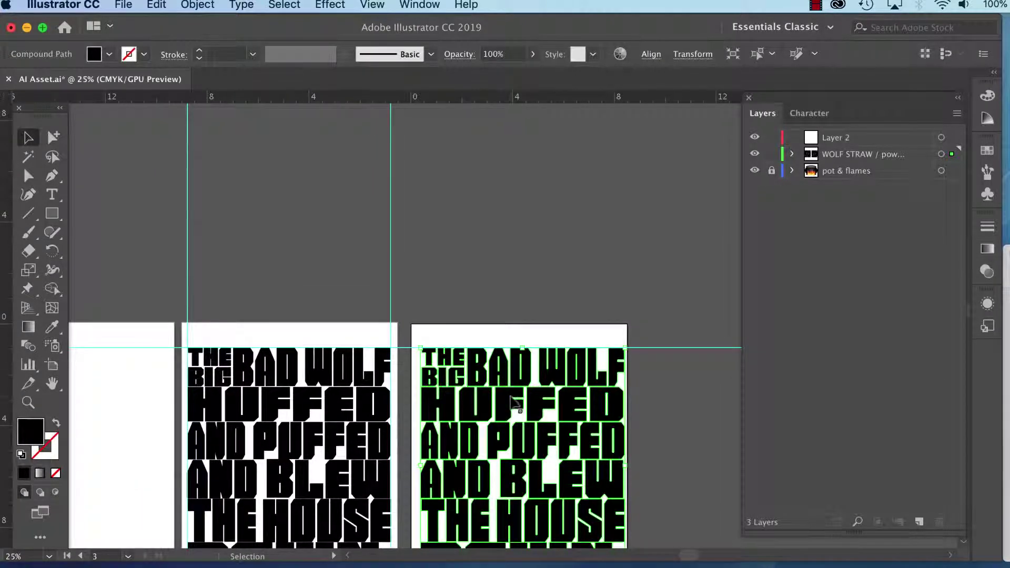
{"action": "key", "text": "a"}
{"action": "key", "text": "super+v"}
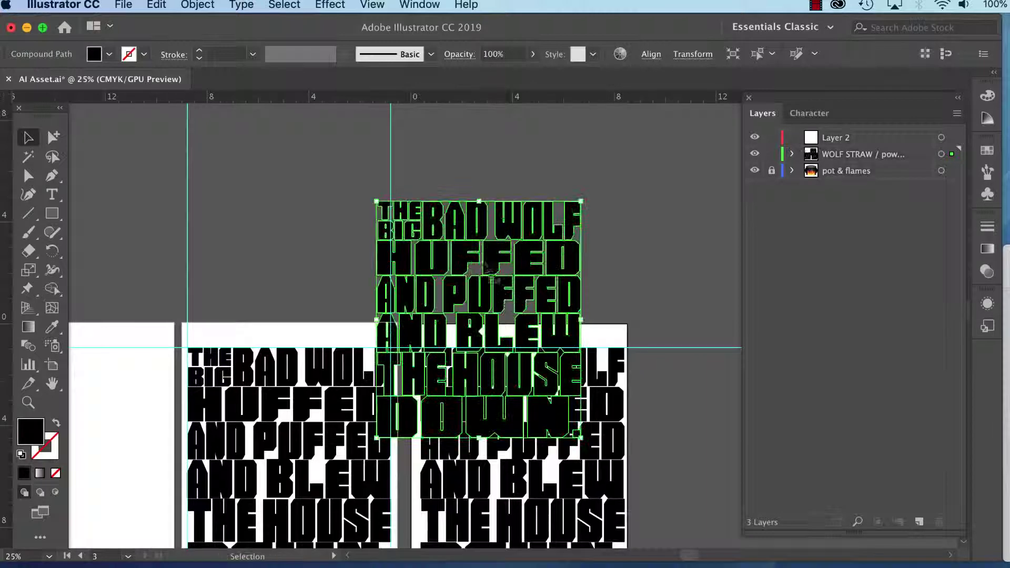
{"action": "key", "text": "super+minus"}
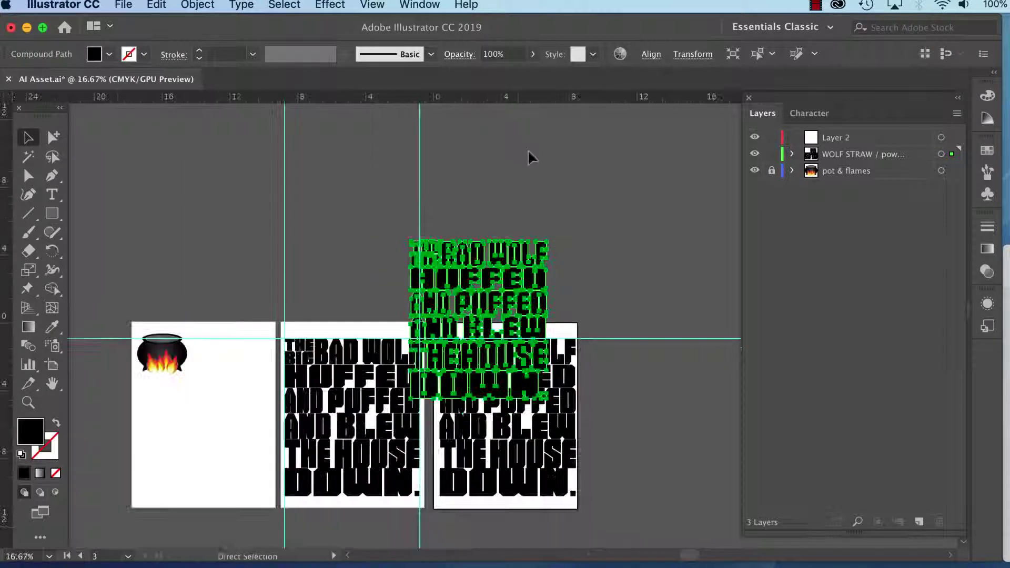
{"action": "left_click_drag", "start_coordinate": [484, 315], "coordinate": [518, 221]}
{"action": "left_click_drag", "start_coordinate": [391, 415], "coordinate": [394, 362]}
{"action": "left_click_drag", "start_coordinate": [483, 208], "coordinate": [325, 213]}
Step: Duplicate the spare lettering above the middle artboard so a second copy sits above the third artboard
{"action": "left_click_drag", "start_coordinate": [391, 233], "coordinate": [526, 234]}
{"action": "key", "text": "super+z"}
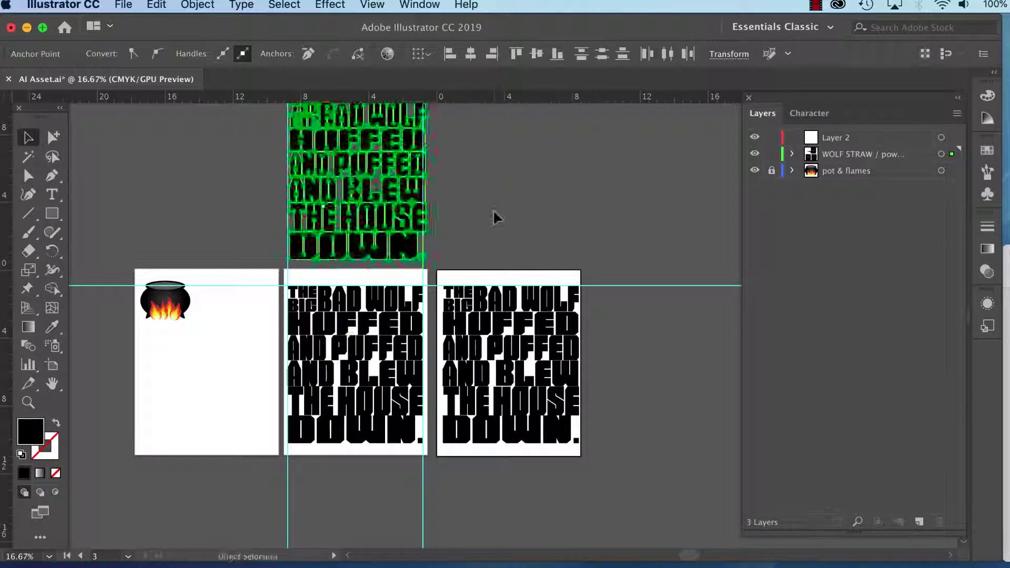
{"action": "left_click", "coordinate": [500, 221]}
{"action": "left_click_drag", "start_coordinate": [400, 253], "coordinate": [543, 248]}
{"action": "left_click", "coordinate": [616, 254]}
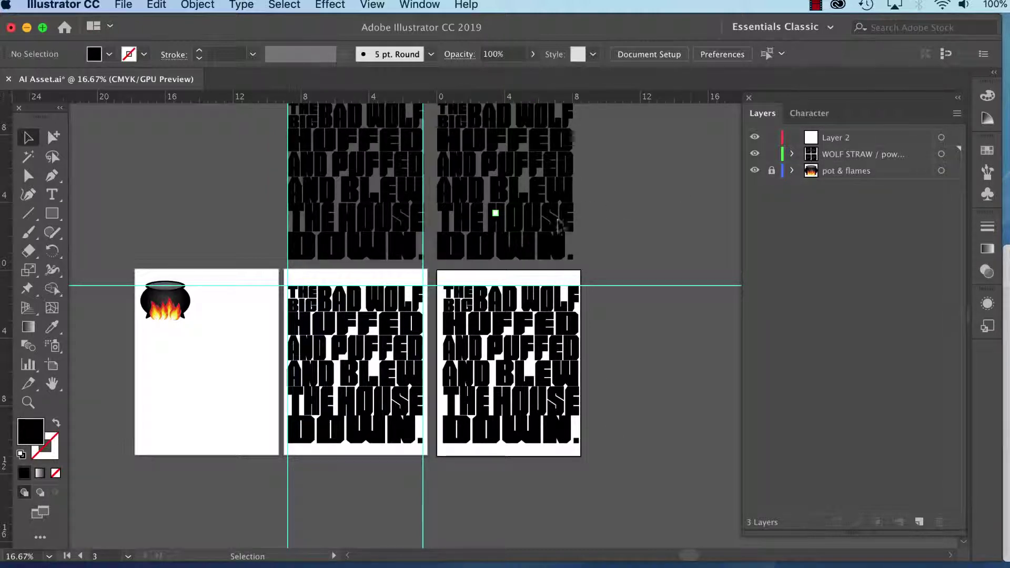
Step: Check which lettering copies belong to the WOLF STRAW layer by toggling its visibility and selecting its artwork
{"action": "left_click", "coordinate": [853, 157]}
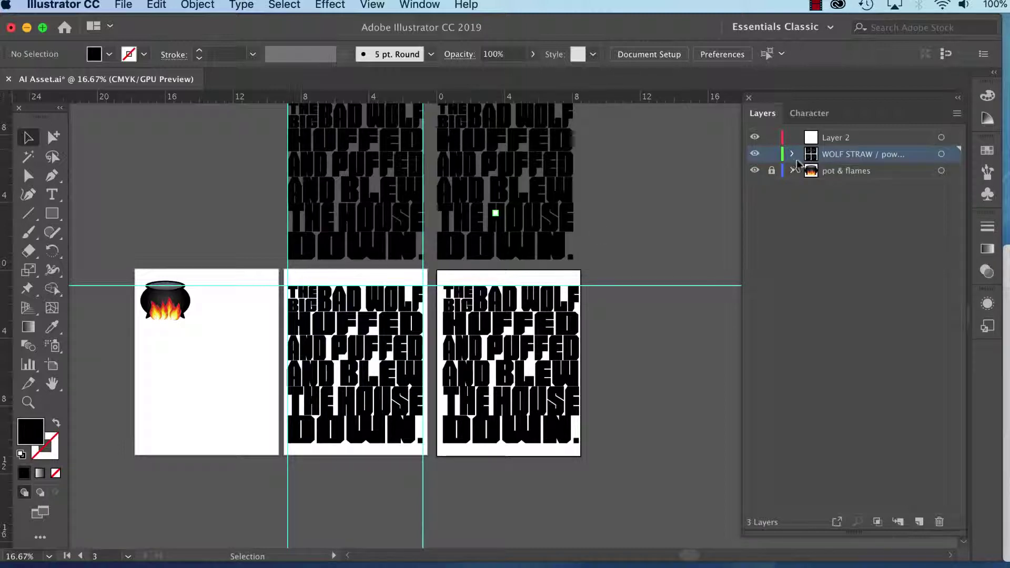
{"action": "left_click", "coordinate": [755, 153]}
{"action": "left_click", "coordinate": [754, 153]}
{"action": "left_click", "coordinate": [381, 426]}
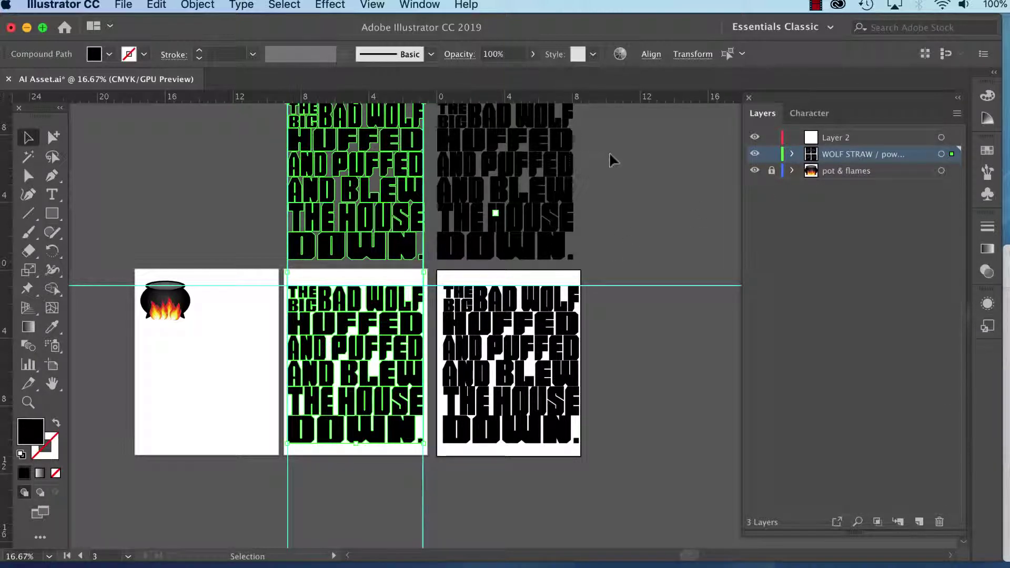
{"action": "left_click", "coordinate": [518, 356]}
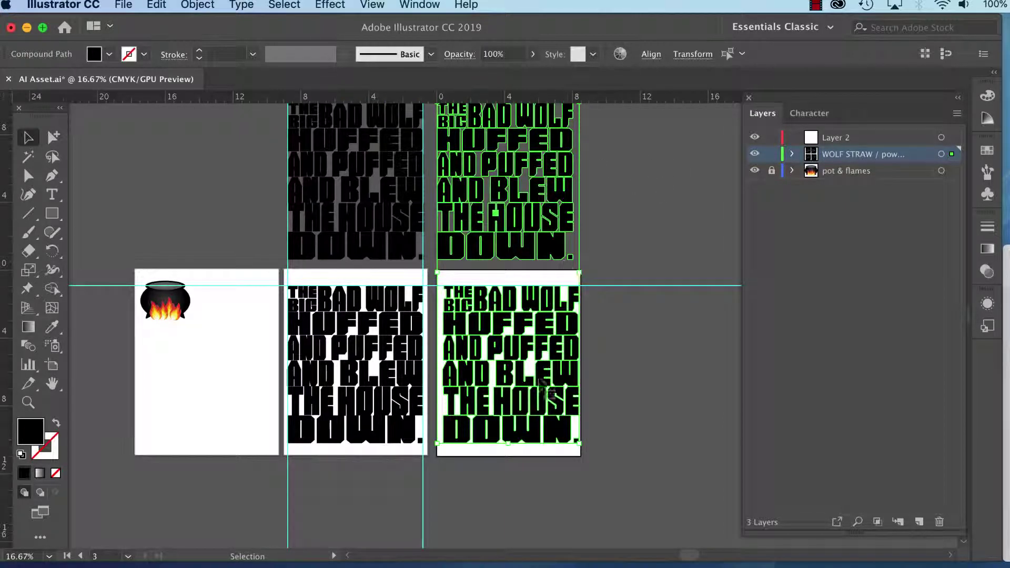
{"action": "left_click", "coordinate": [952, 156]}
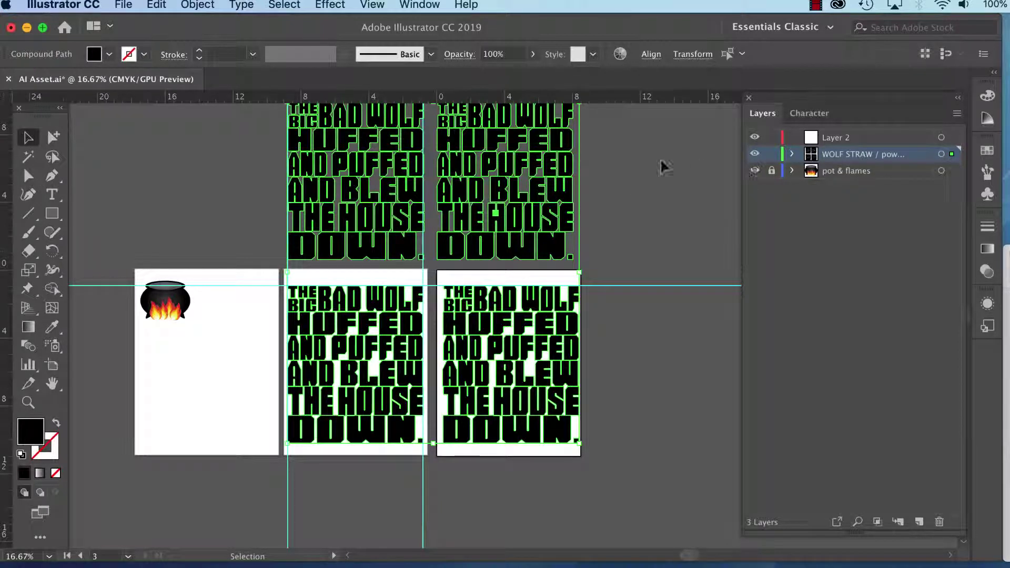
Step: Move the lettering on and above the third artboard to Layer 2, and rename that layer WOLF STICK
{"action": "left_click", "coordinate": [527, 221]}
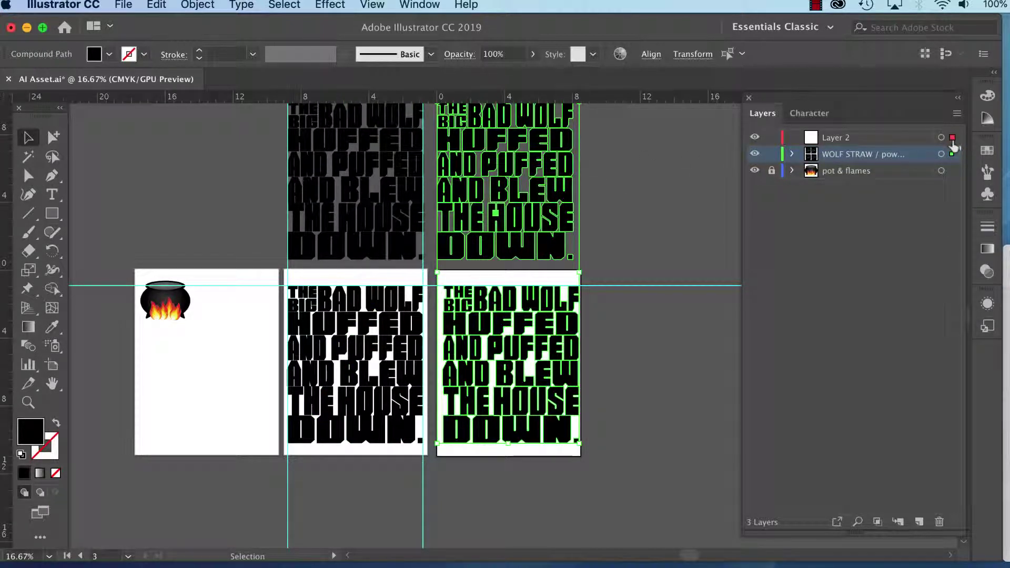
{"action": "left_click_drag", "start_coordinate": [954, 147], "coordinate": [952, 138]}
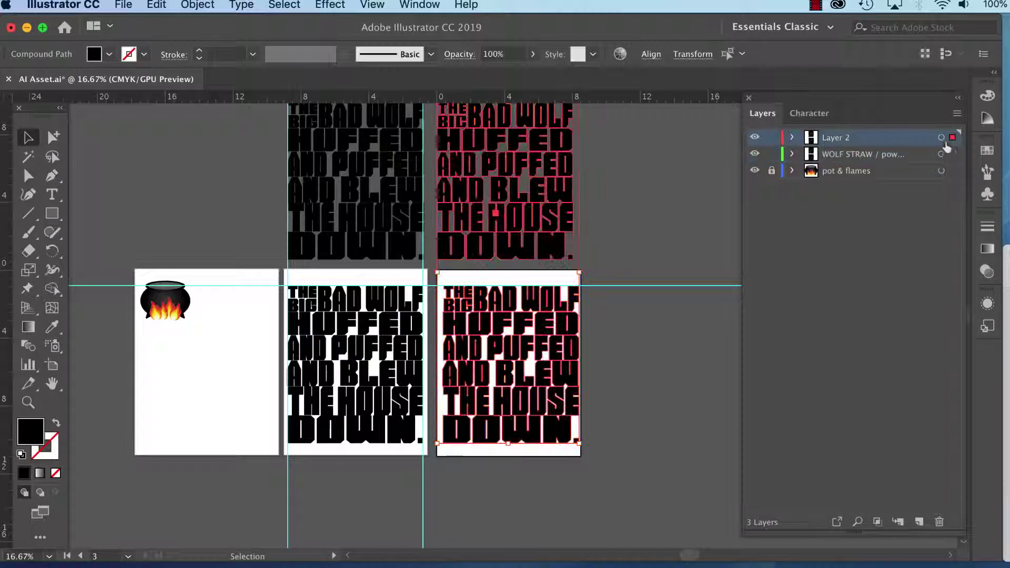
{"action": "double_click", "coordinate": [836, 138]}
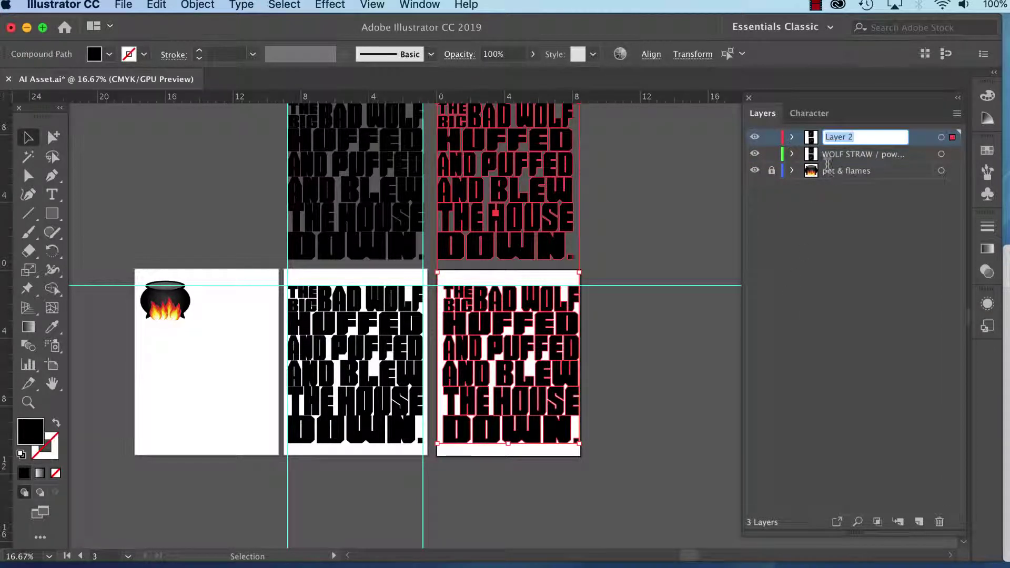
{"action": "type", "text": "Wol"}
{"action": "type", "text": "F STICK"}
{"action": "key", "text": "Return"}
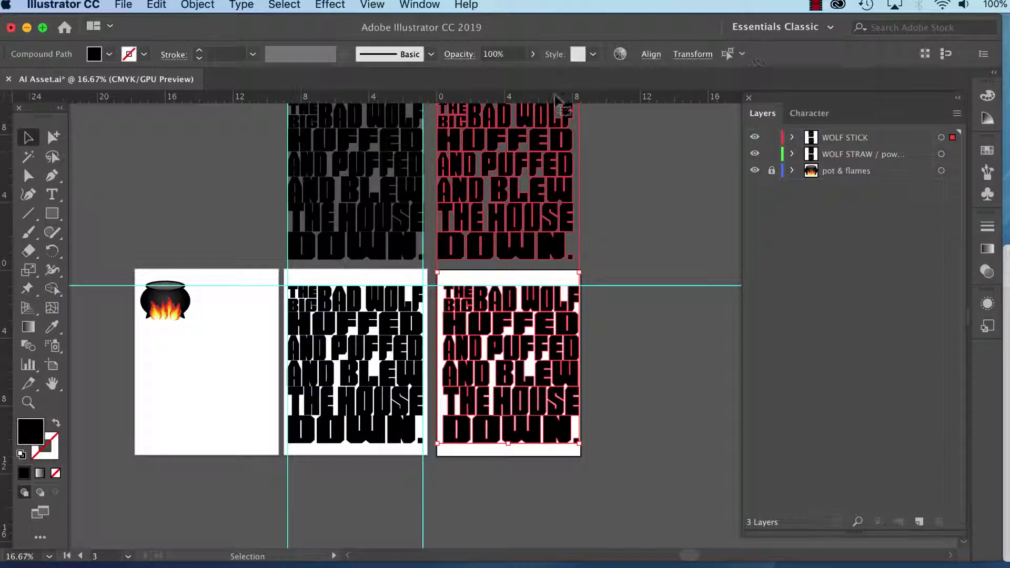
{"action": "left_click", "coordinate": [629, 204]}
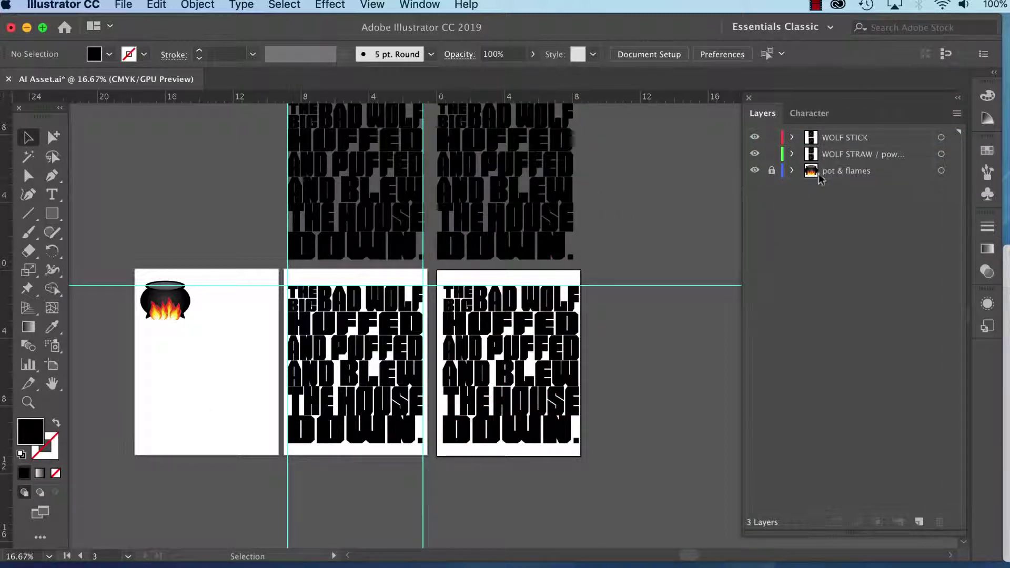
Step: Check each layer's contents by briefly hiding and reshowing pot & flames, WOLF STRAW and WOLF STICK
{"action": "left_click", "coordinate": [754, 171]}
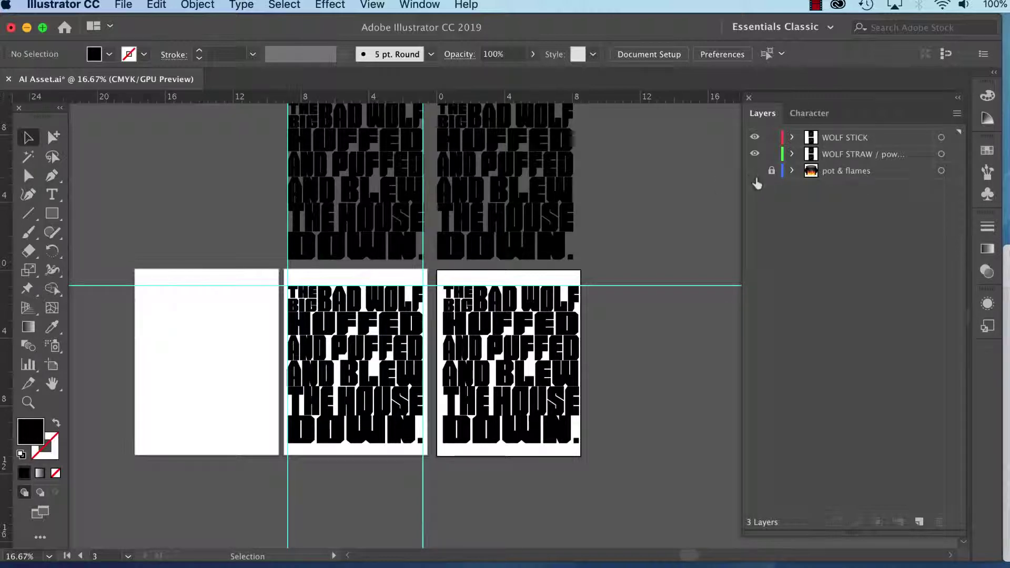
{"action": "left_click", "coordinate": [754, 170]}
{"action": "left_click", "coordinate": [846, 156]}
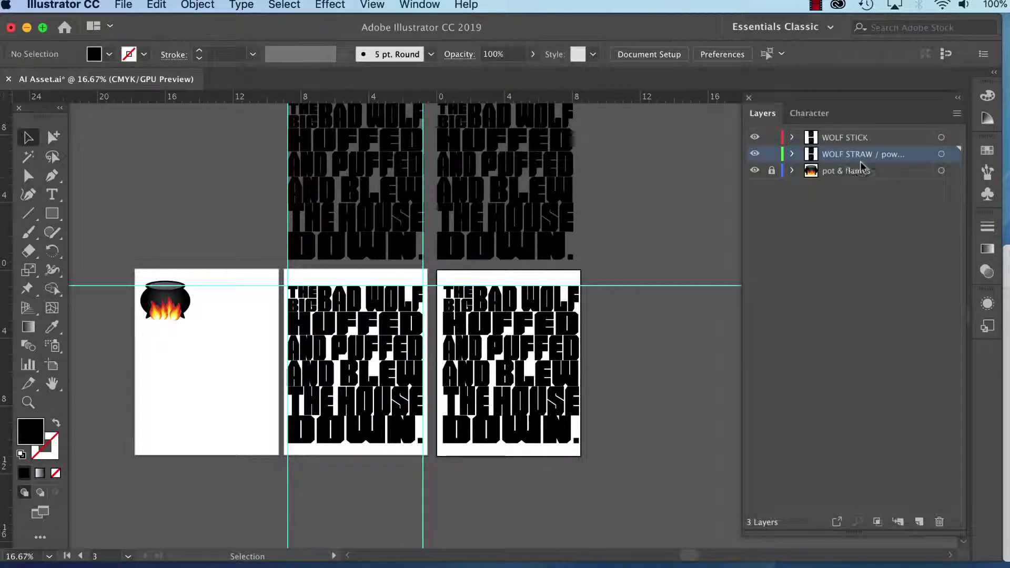
{"action": "left_click", "coordinate": [755, 154]}
{"action": "left_click", "coordinate": [754, 154]}
{"action": "left_click", "coordinate": [844, 138]}
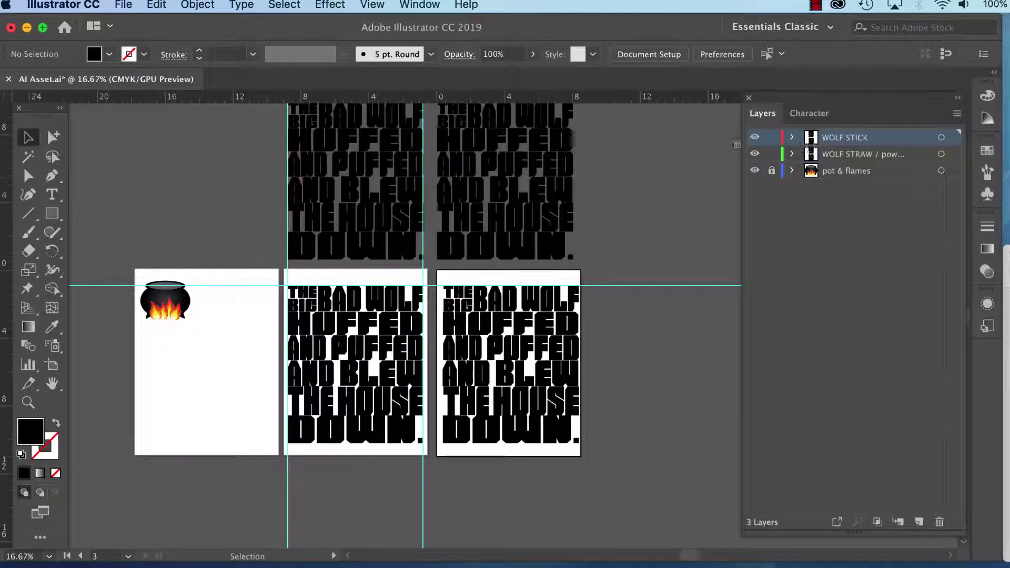
{"action": "left_click", "coordinate": [754, 138]}
{"action": "left_click", "coordinate": [755, 138]}
Step: Place wolf-stick.jpg and wolf-straw.jpg as linked images side by side below the artboards
{"action": "key", "text": "super+minus"}
{"action": "left_click_drag", "start_coordinate": [591, 368], "coordinate": [540, 313]}
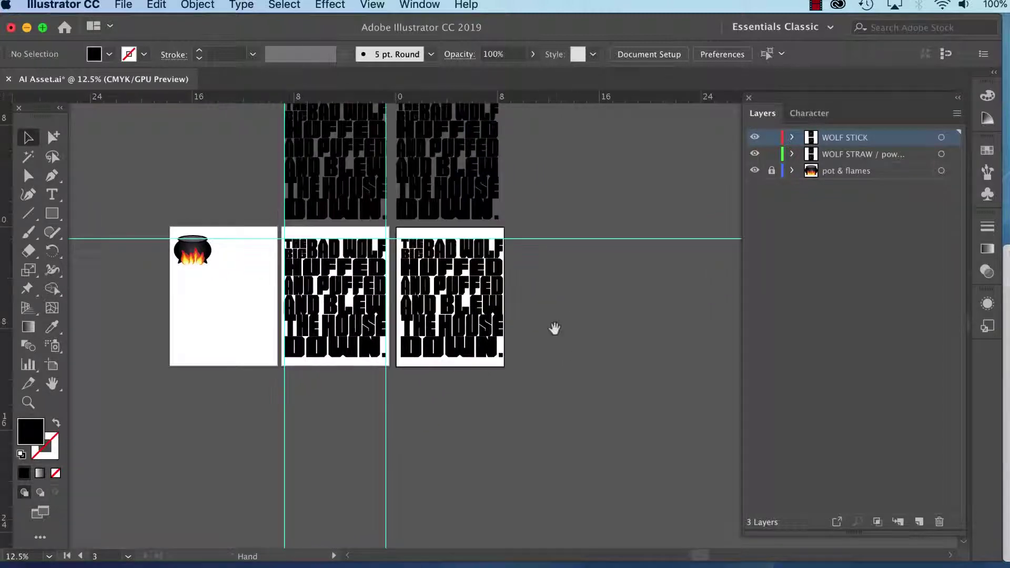
{"action": "left_click", "coordinate": [122, 7]}
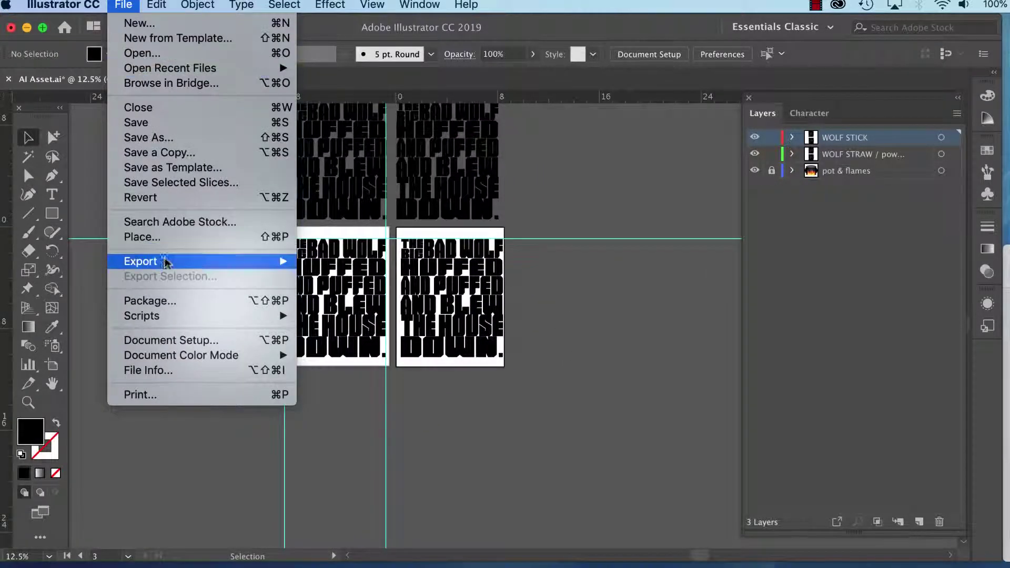
{"action": "left_click", "coordinate": [152, 237]}
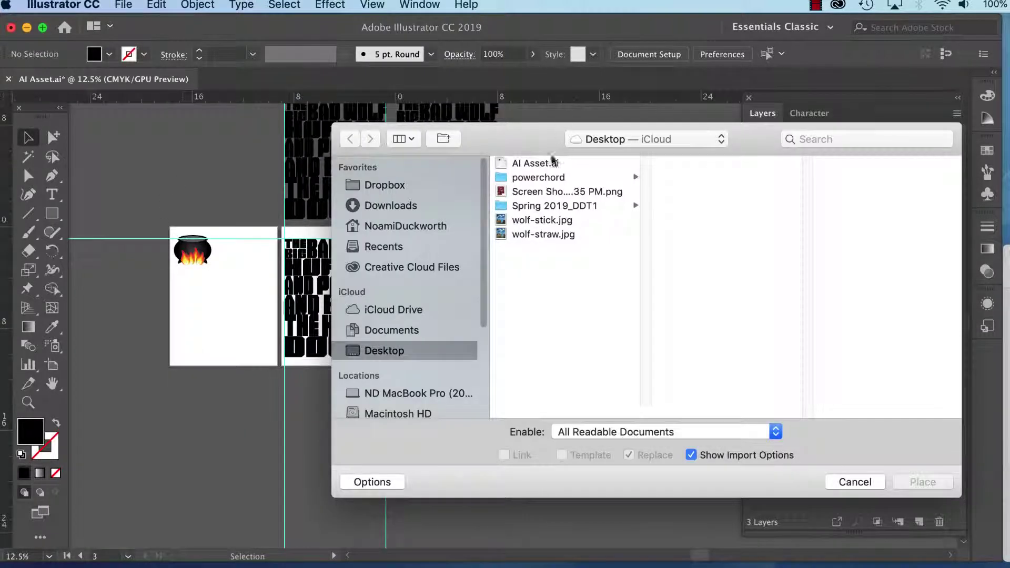
{"action": "left_click", "coordinate": [519, 221]}
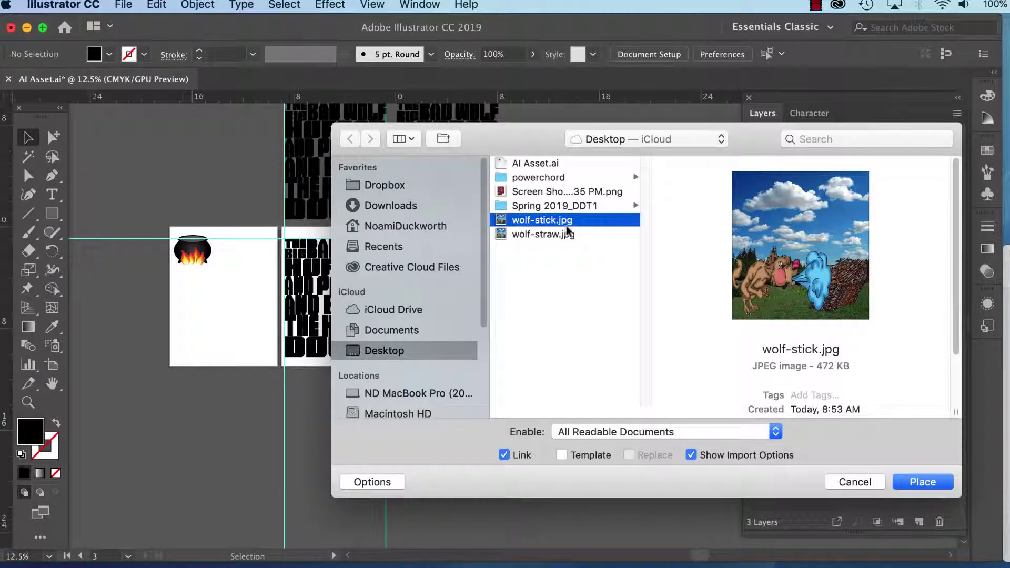
{"action": "left_click", "coordinate": [534, 236], "text": "shift"}
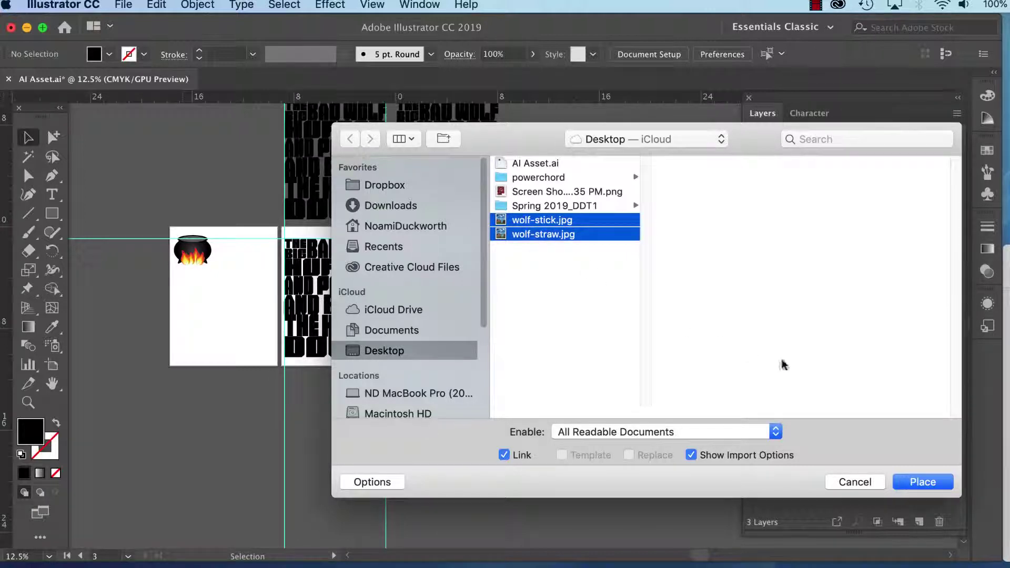
{"action": "left_click", "coordinate": [922, 482]}
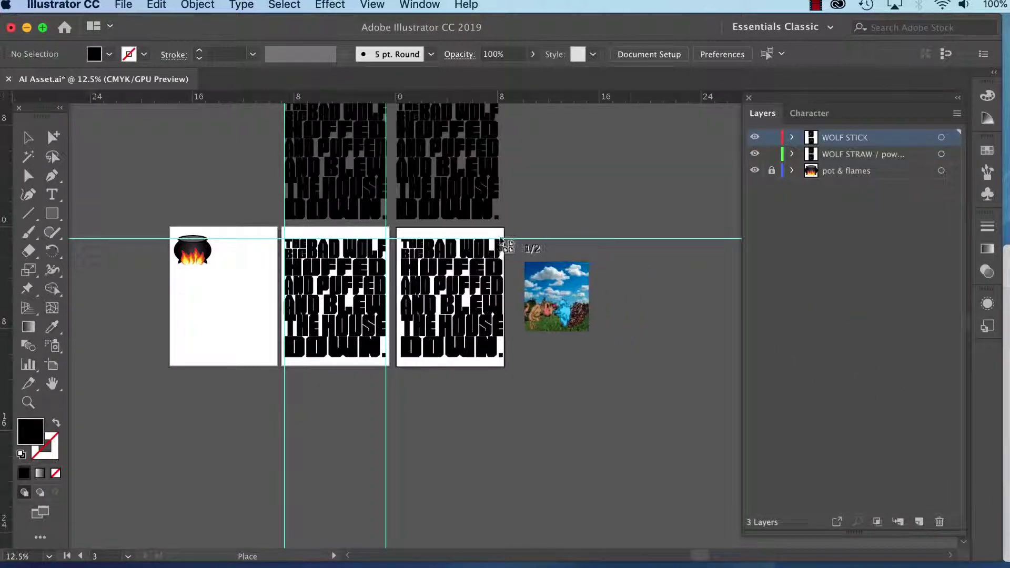
{"action": "left_click", "coordinate": [228, 385]}
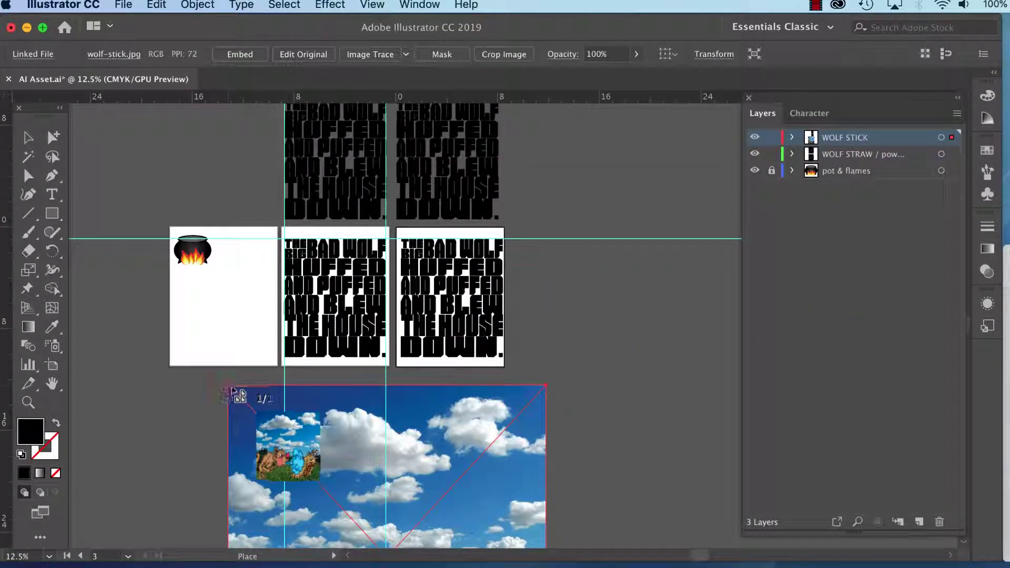
{"action": "left_click", "coordinate": [589, 391]}
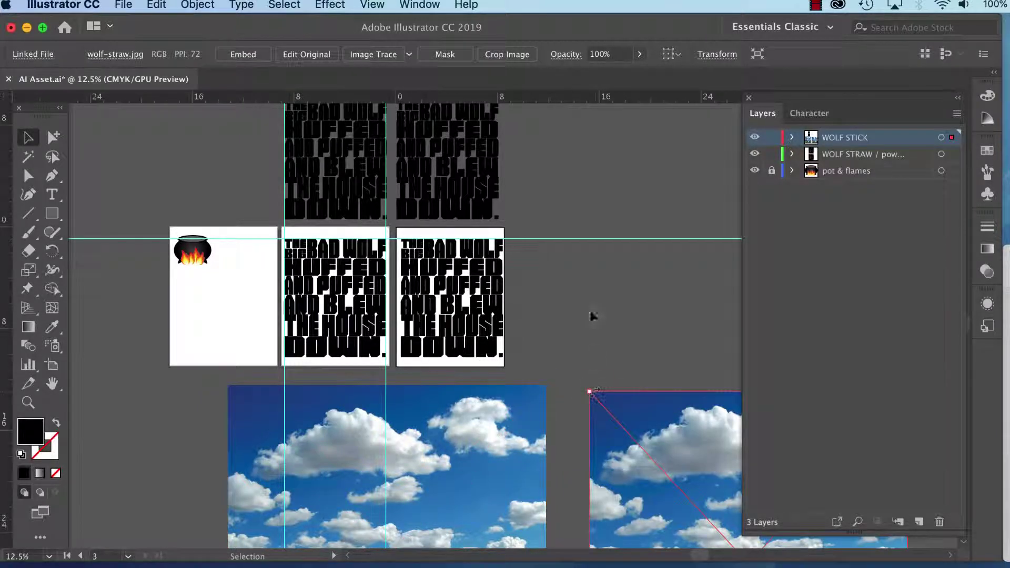
Step: Scale both wolf images down together to roughly artboard width and position them beneath the second and third artboards
{"action": "key", "text": "super+minus"}
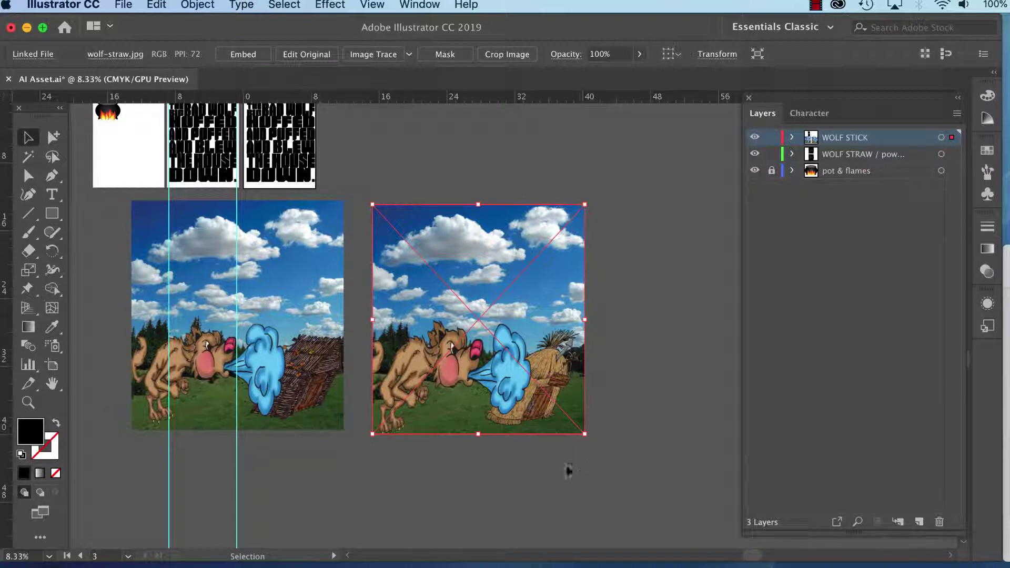
{"action": "left_click", "coordinate": [181, 276], "text": "shift"}
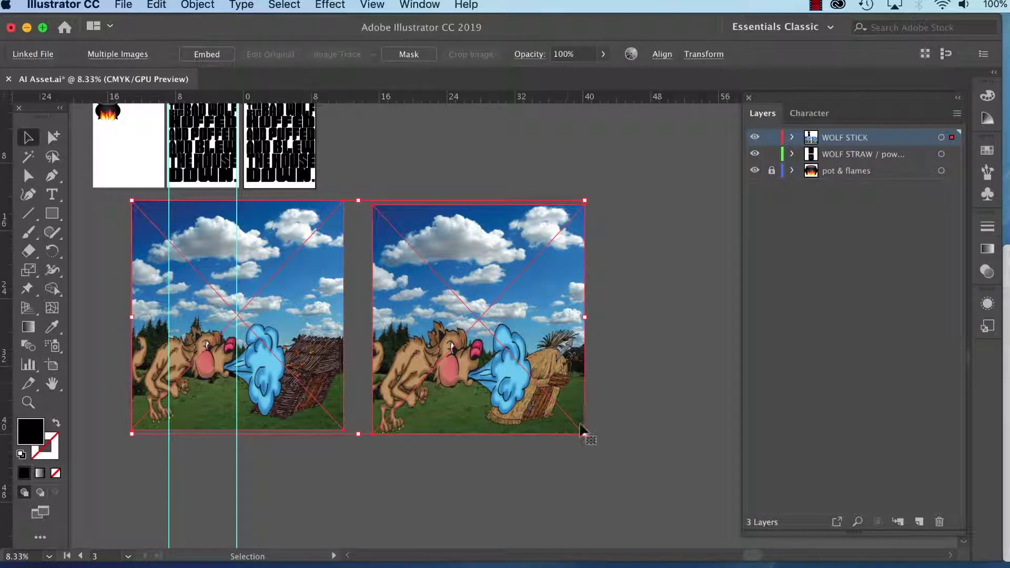
{"action": "key", "text": "shift"}
{"action": "left_click_drag", "start_coordinate": [585, 436], "coordinate": [296, 286]}
{"action": "key", "text": "space"}
{"action": "left_click_drag", "start_coordinate": [405, 259], "coordinate": [555, 436]}
{"action": "left_click", "coordinate": [531, 379]}
{"action": "key", "text": "super+equal"}
{"action": "key", "text": "space"}
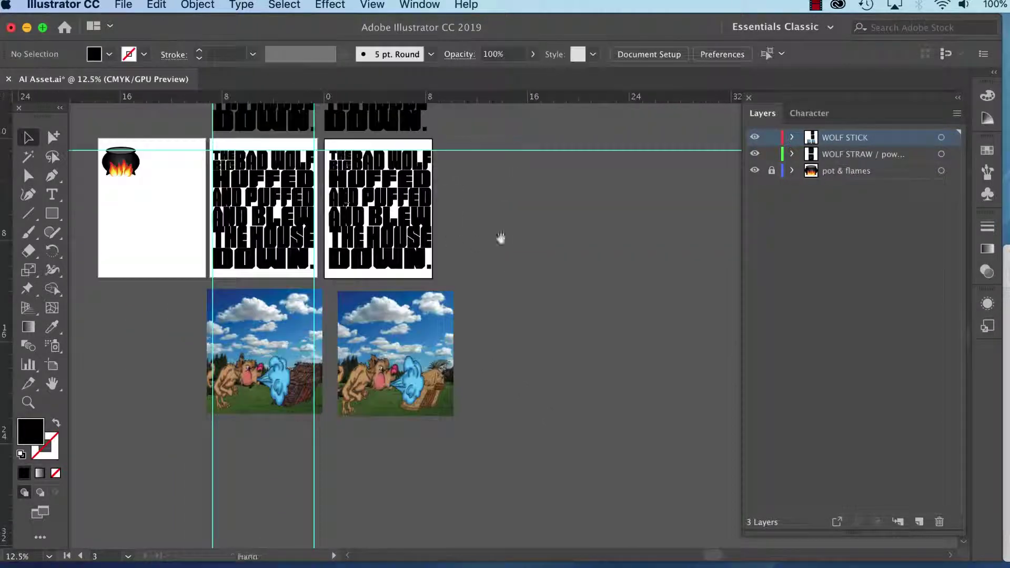
{"action": "left_click_drag", "start_coordinate": [501, 239], "coordinate": [516, 286]}
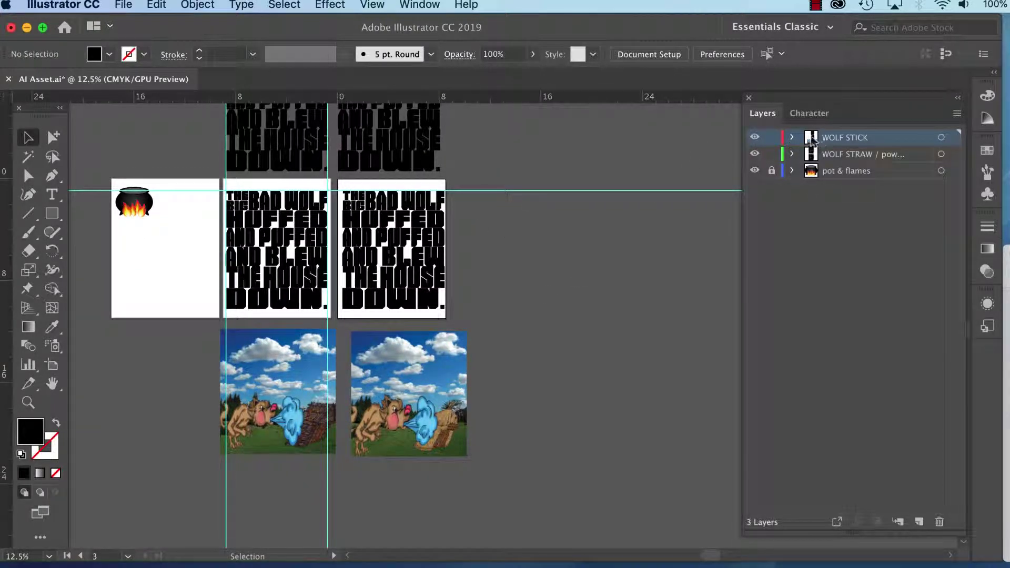
Step: Move the wolf-stick.jpg image from the WOLF STICK layer to the WOLF STRAW layer
{"action": "left_click", "coordinate": [252, 395]}
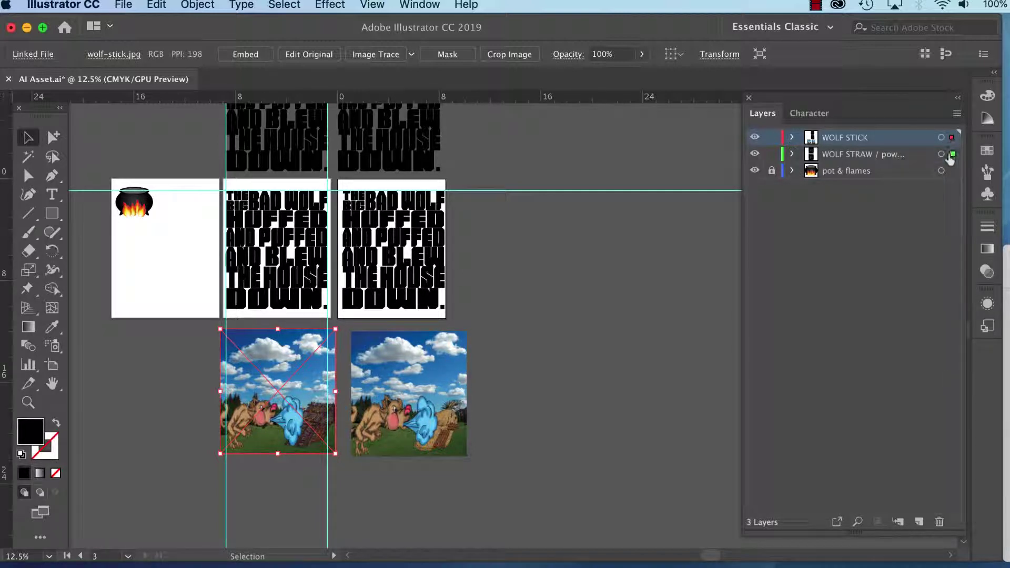
{"action": "left_click_drag", "start_coordinate": [950, 160], "coordinate": [951, 154]}
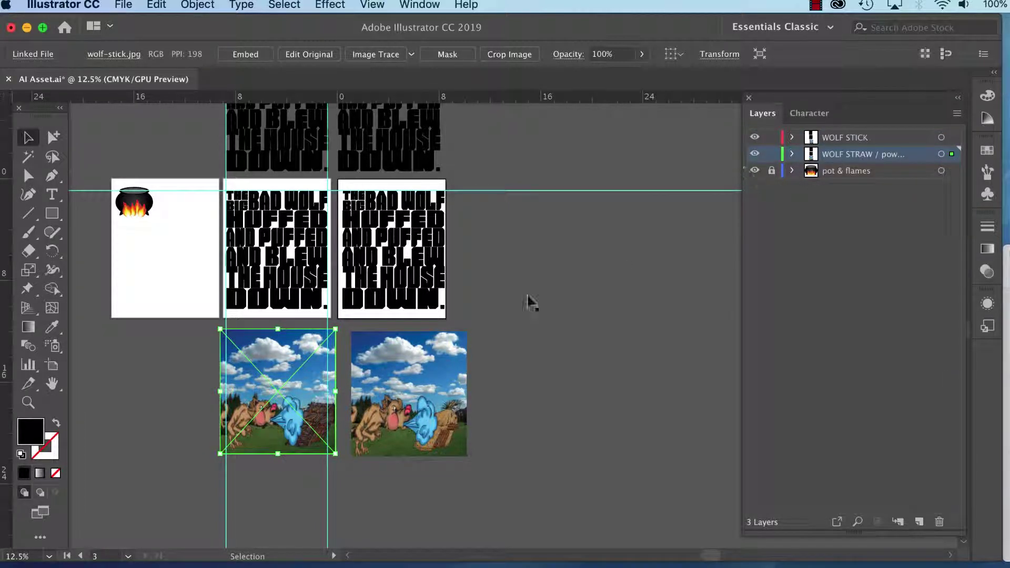
Step: Undo the last image adjustments and shift the wolf-stick.jpg and wolf-straw.jpg images slightly left beneath their artboards
{"action": "key", "text": "super+z"}
{"action": "key", "text": "super+z"}
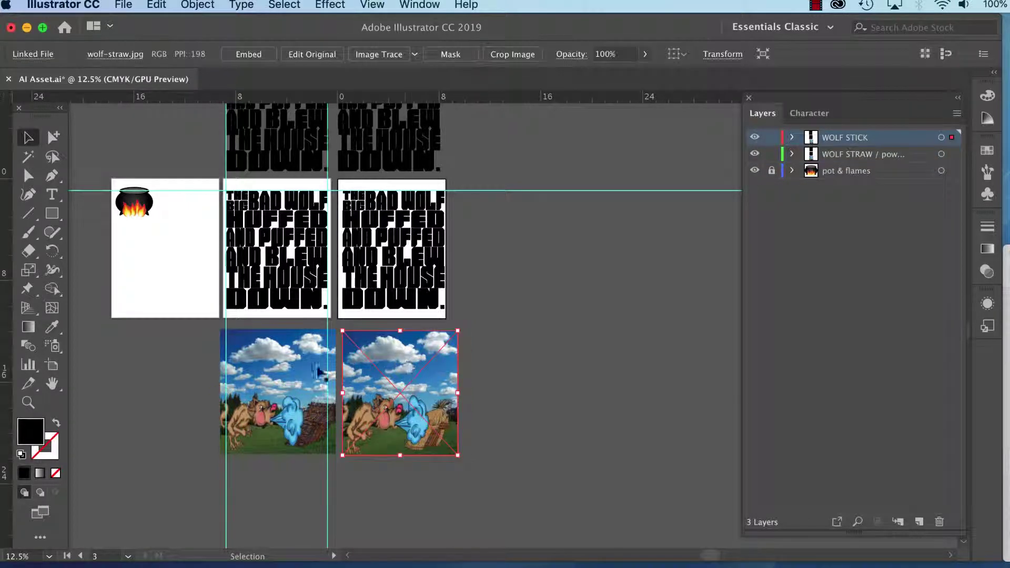
{"action": "left_click_drag", "start_coordinate": [301, 374], "coordinate": [295, 373]}
{"action": "left_click_drag", "start_coordinate": [386, 385], "coordinate": [380, 383]}
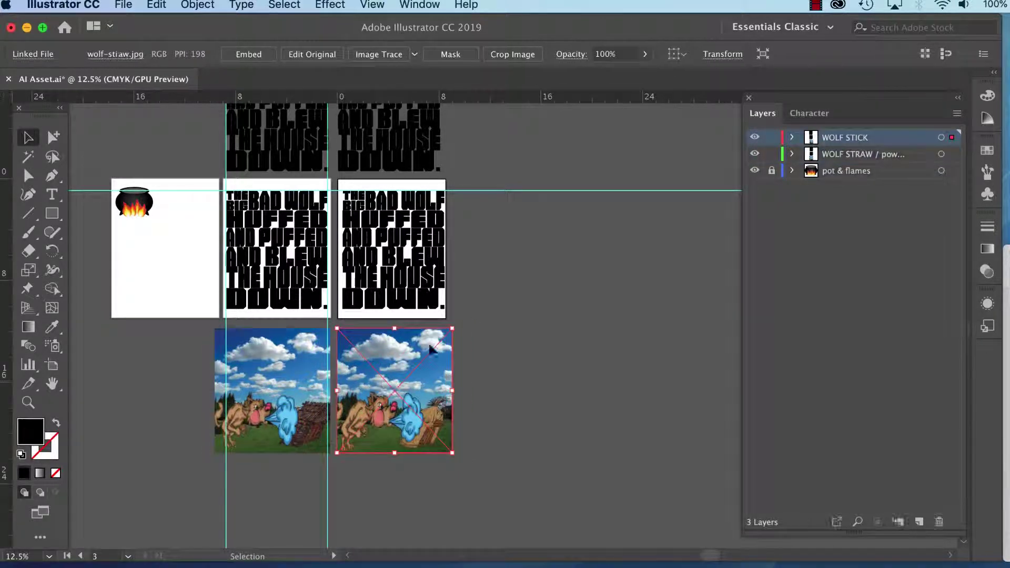
Step: Expand the WOLF STRAW and WOLF STICK layers to examine which linked image each contains
{"action": "left_click", "coordinate": [792, 153]}
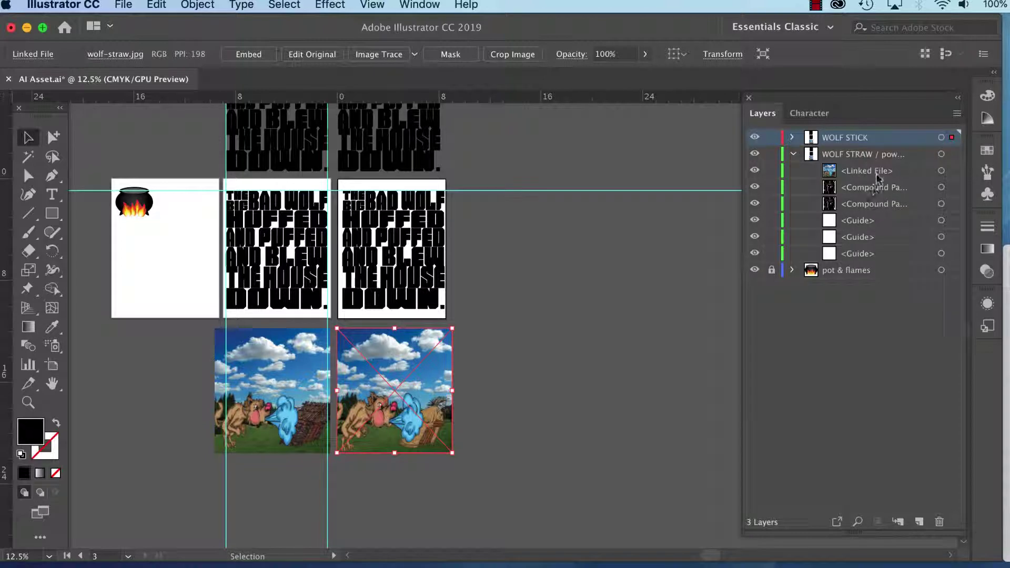
{"action": "left_click", "coordinate": [791, 137]}
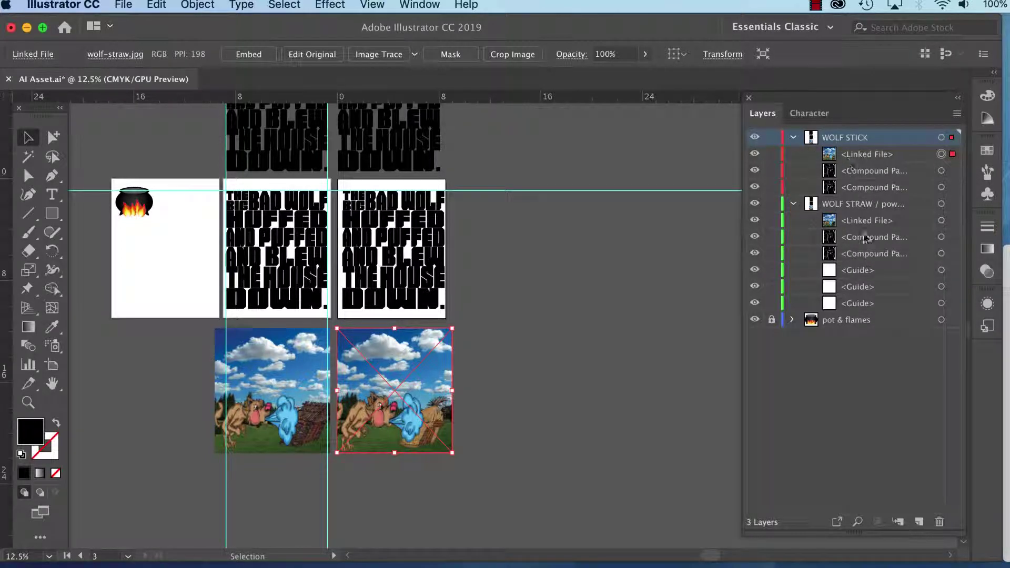
{"action": "left_click", "coordinate": [478, 389]}
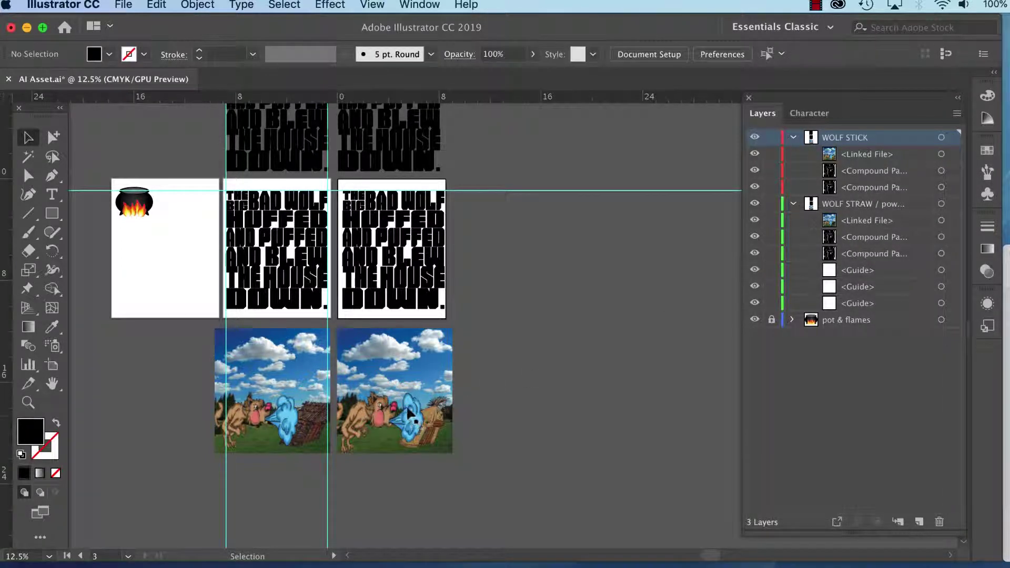
Step: Embed the linked images wolf-straw.jpg and wolf-stick.jpg together in the document
{"action": "left_click", "coordinate": [429, 6]}
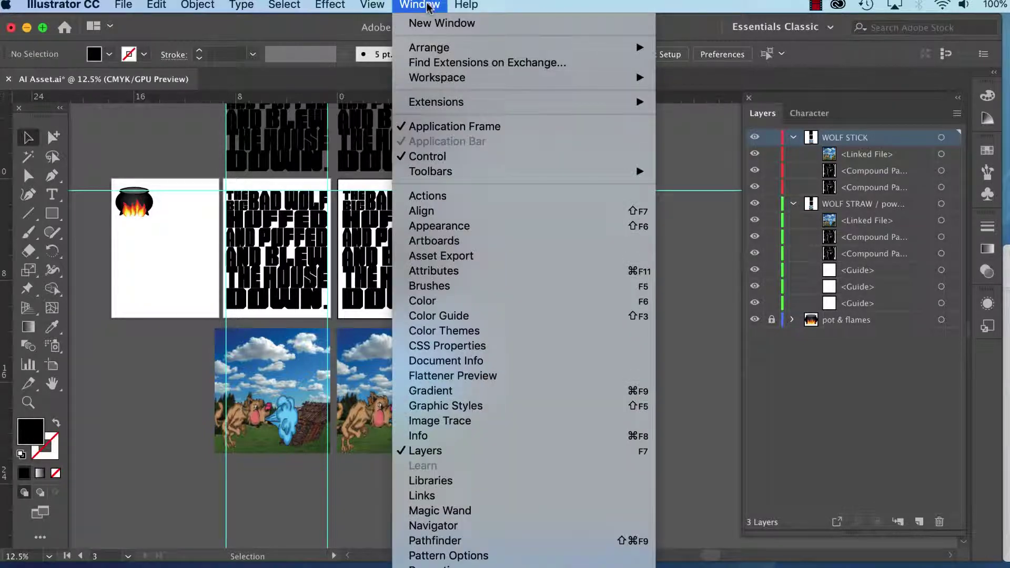
{"action": "left_click", "coordinate": [424, 496]}
{"action": "left_click_drag", "start_coordinate": [677, 147], "coordinate": [358, 132]}
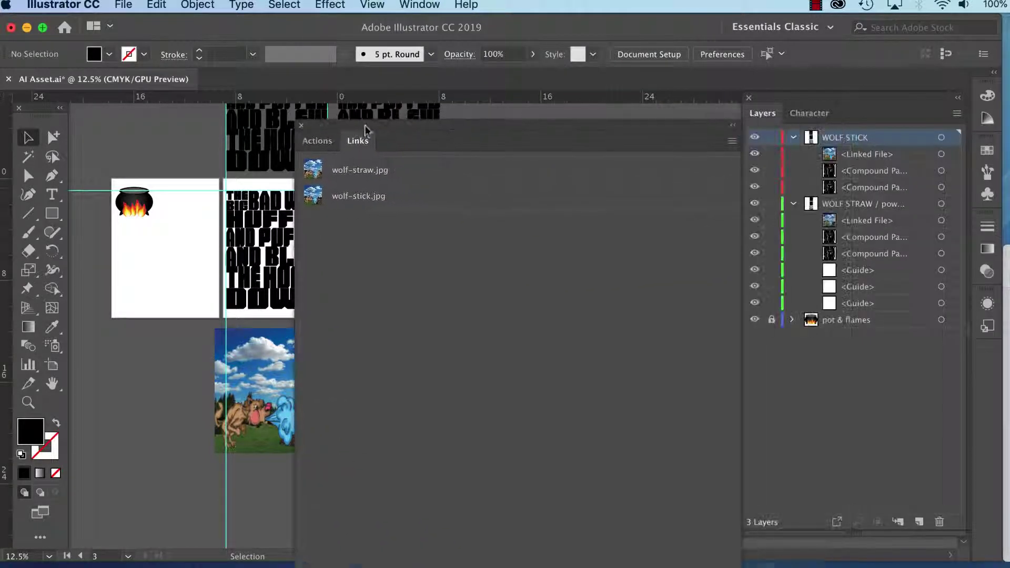
{"action": "left_click", "coordinate": [405, 172]}
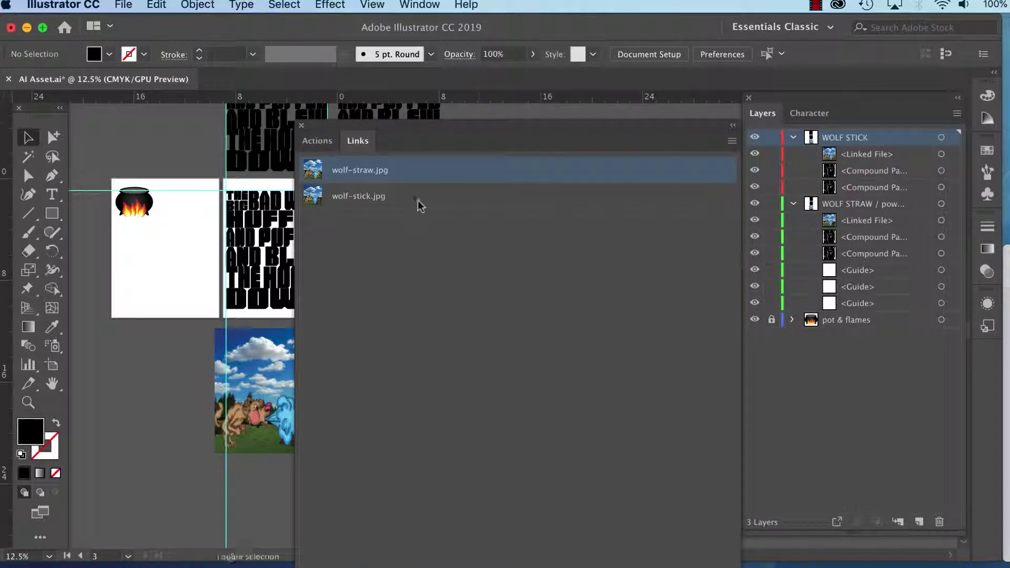
{"action": "left_click", "coordinate": [398, 196], "text": "shift"}
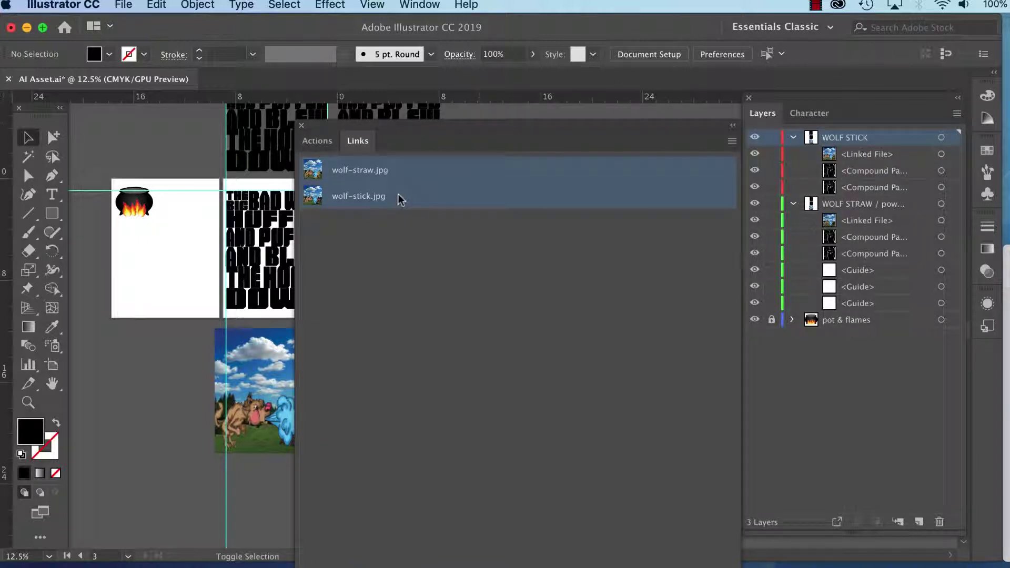
{"action": "left_click", "coordinate": [732, 142]}
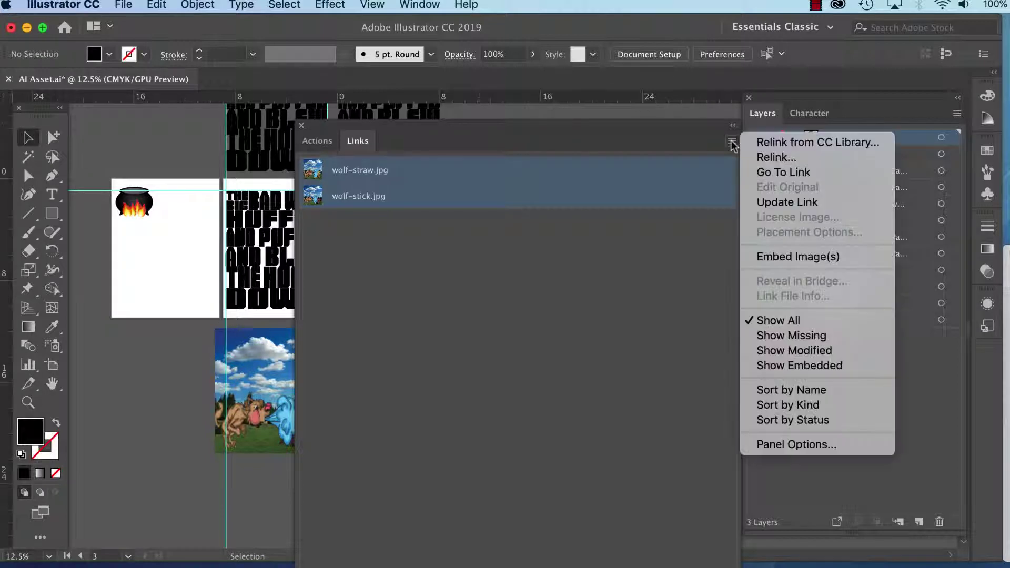
{"action": "left_click", "coordinate": [782, 257]}
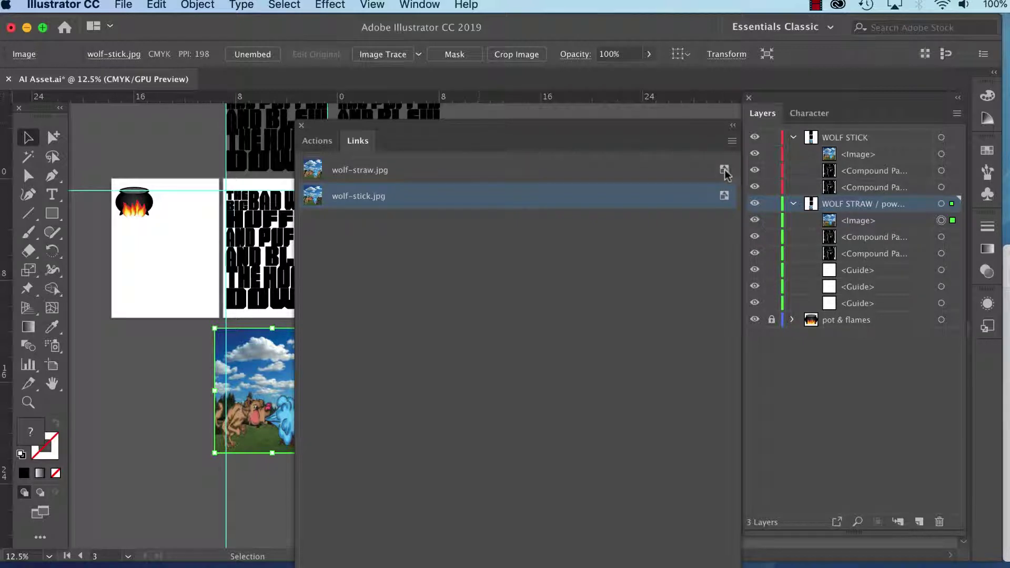
{"action": "left_click", "coordinate": [301, 126]}
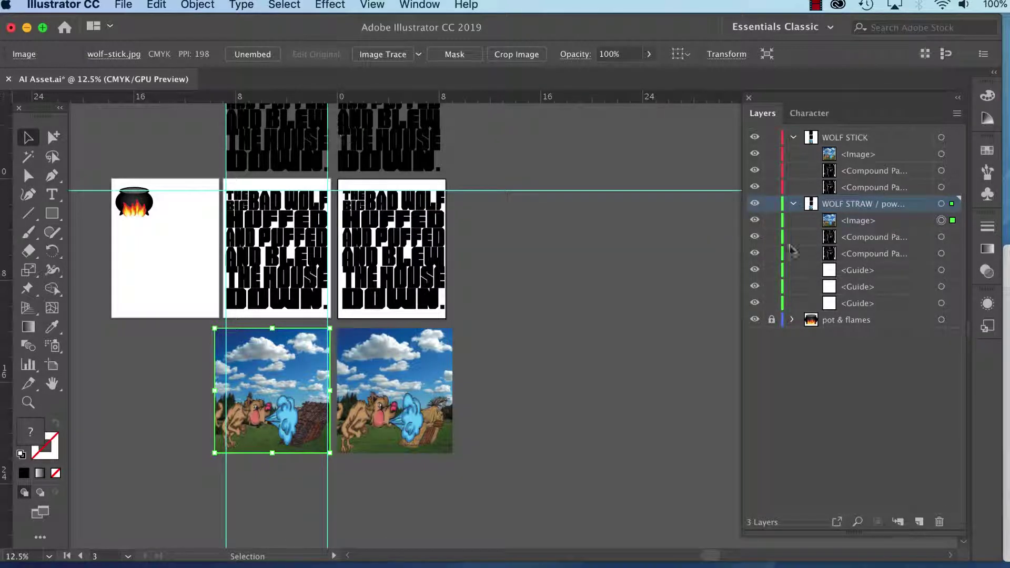
Step: Check the embedded image in the WOLF STRAW layer and collapse both wolf layers, leaving WOLF STRAW active
{"action": "left_click", "coordinate": [856, 223]}
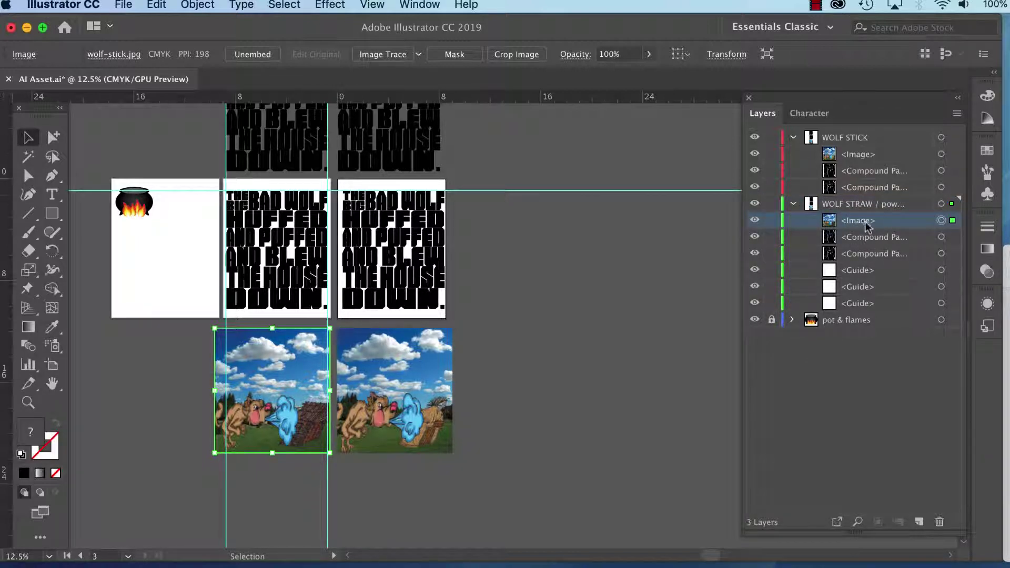
{"action": "left_click", "coordinate": [793, 204]}
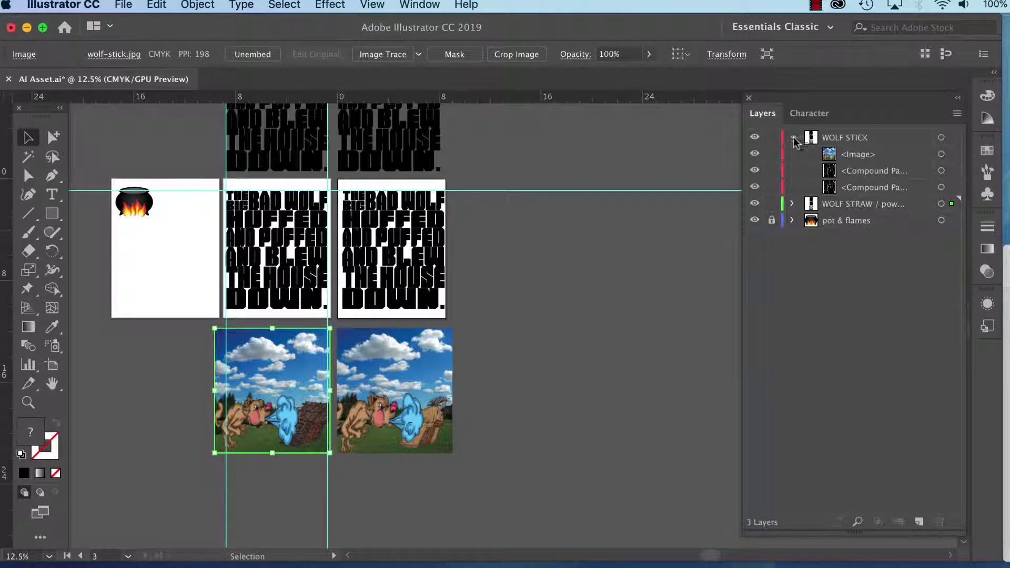
{"action": "left_click", "coordinate": [792, 137]}
{"action": "left_click", "coordinate": [850, 155]}
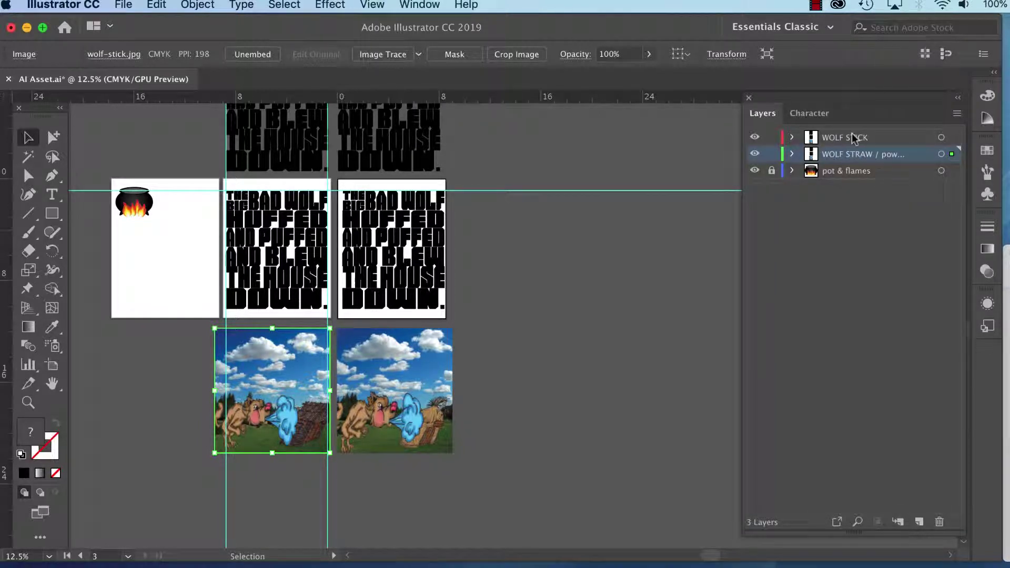
Step: Move the wolf-stick.jpg image over the lettering on the second artboard
{"action": "key", "text": "super+equal"}
{"action": "key", "text": "super+equal"}
{"action": "key", "text": "super+equal"}
{"action": "scroll", "coordinate": [431, 378], "scroll_direction": "up", "scroll_amount": 5}
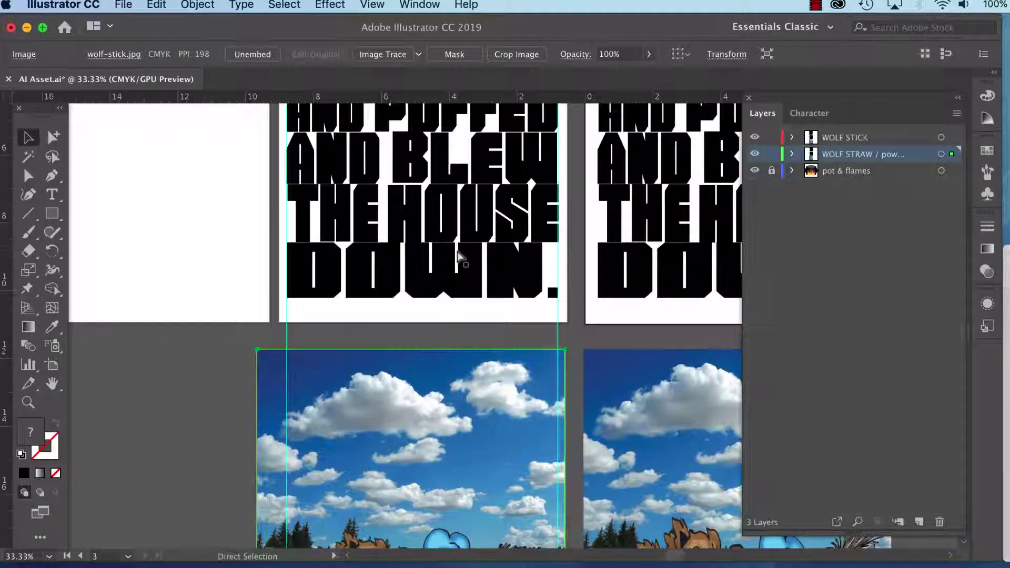
{"action": "key", "text": "super+minus"}
{"action": "left_click_drag", "start_coordinate": [561, 266], "coordinate": [458, 441]}
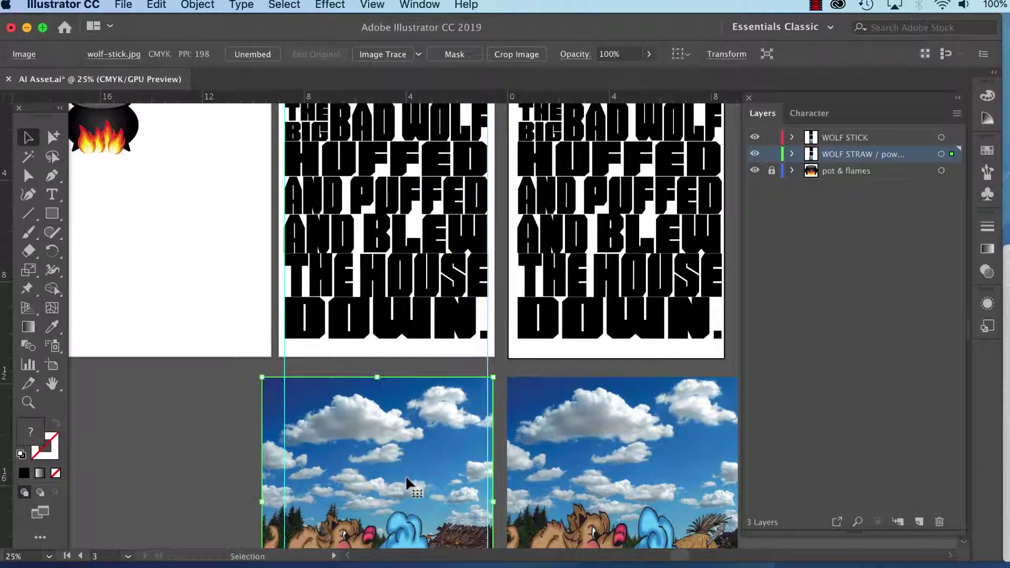
{"action": "left_click_drag", "start_coordinate": [406, 479], "coordinate": [393, 205]}
{"action": "left_click_drag", "start_coordinate": [415, 257], "coordinate": [418, 395]}
{"action": "left_click_drag", "start_coordinate": [408, 348], "coordinate": [423, 349]}
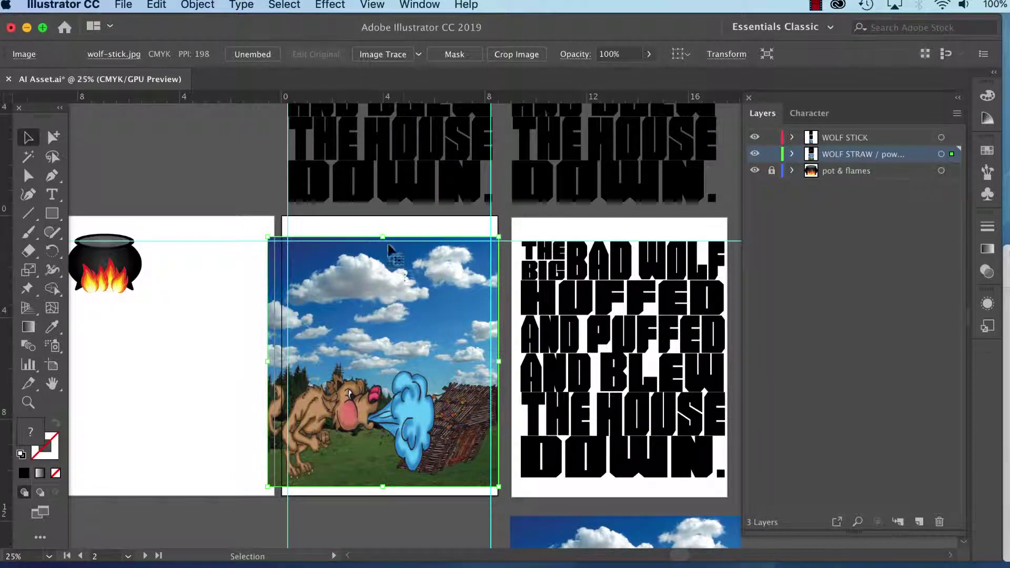
Step: Send the wolf-stick.jpg image to the back, behind the second artboard's lettering
{"action": "right_click", "coordinate": [385, 271]}
{"action": "mouse_move", "coordinate": [428, 410]}
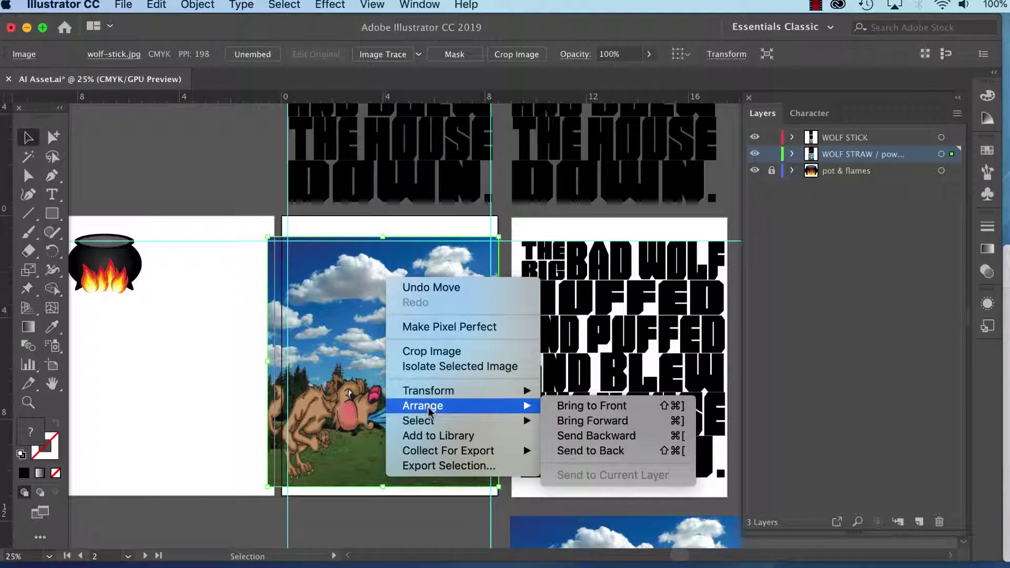
{"action": "left_click", "coordinate": [572, 457]}
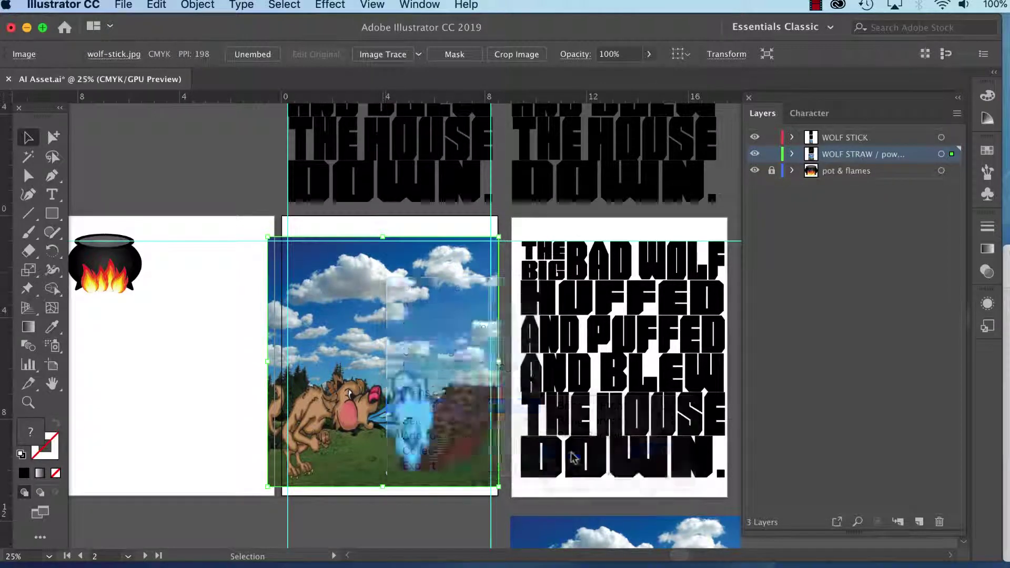
Step: Move the wolf-straw.jpg image onto the third artboard and send it behind the lettering
{"action": "scroll", "coordinate": [490, 515], "scroll_direction": "right", "scroll_amount": 5}
{"action": "scroll", "coordinate": [490, 515], "scroll_direction": "down", "scroll_amount": 1}
{"action": "left_click", "coordinate": [491, 515]}
{"action": "left_click_drag", "start_coordinate": [476, 280], "coordinate": [475, 246]}
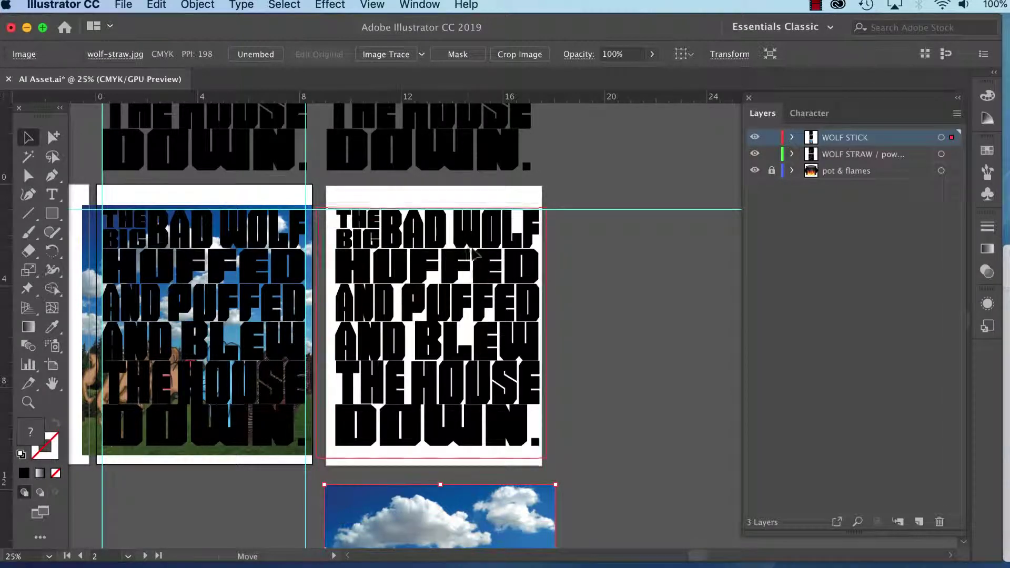
{"action": "left_click_drag", "start_coordinate": [476, 247], "coordinate": [476, 245]}
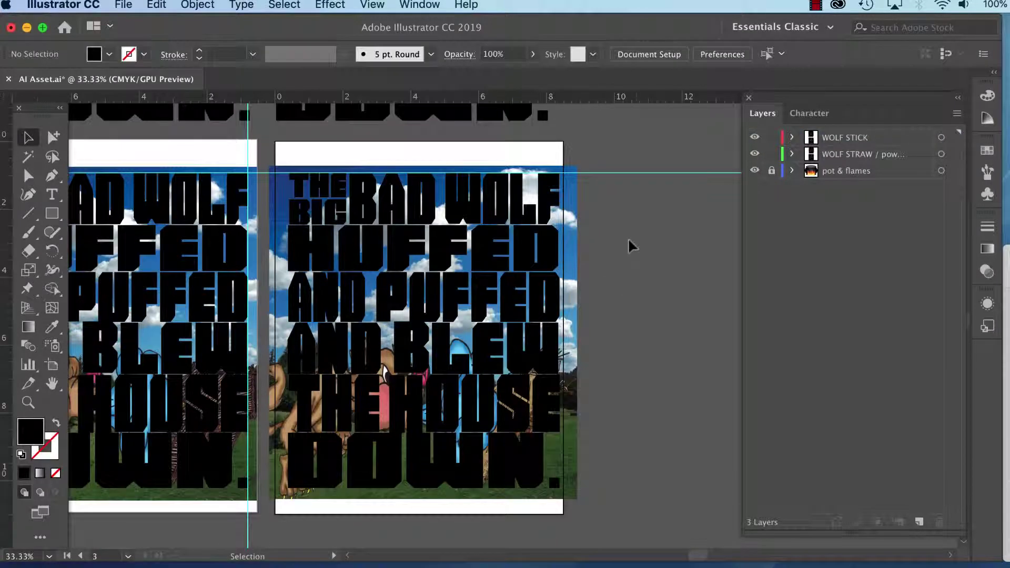
Step: Expand both wolf layers and select each poster's image and lettering to check their layer and stacking order
{"action": "key", "text": "space"}
{"action": "scroll", "coordinate": [593, 327], "scroll_direction": "left", "scroll_amount": 5}
{"action": "scroll", "coordinate": [594, 326], "scroll_direction": "down", "scroll_amount": 1}
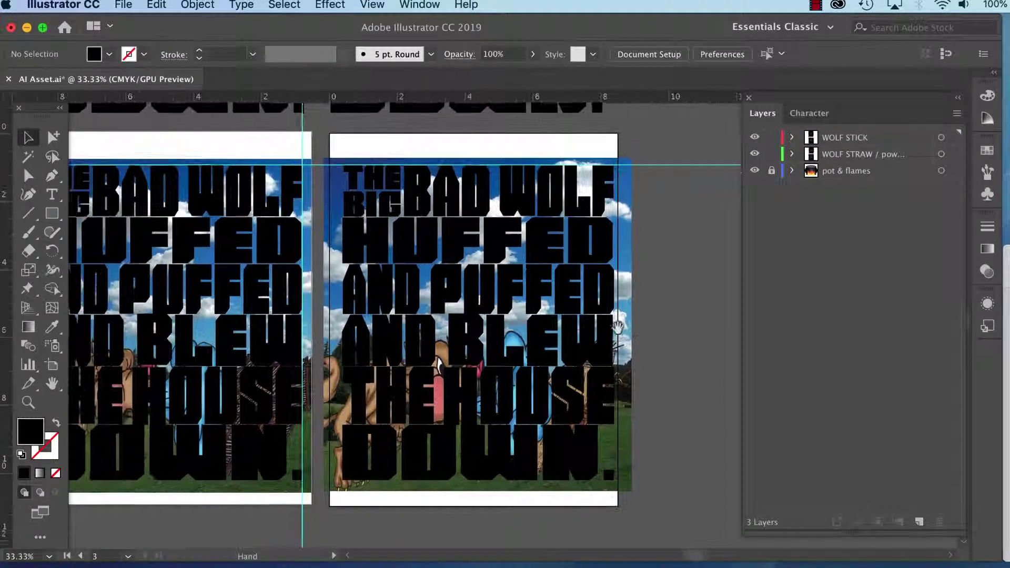
{"action": "left_click", "coordinate": [793, 138]}
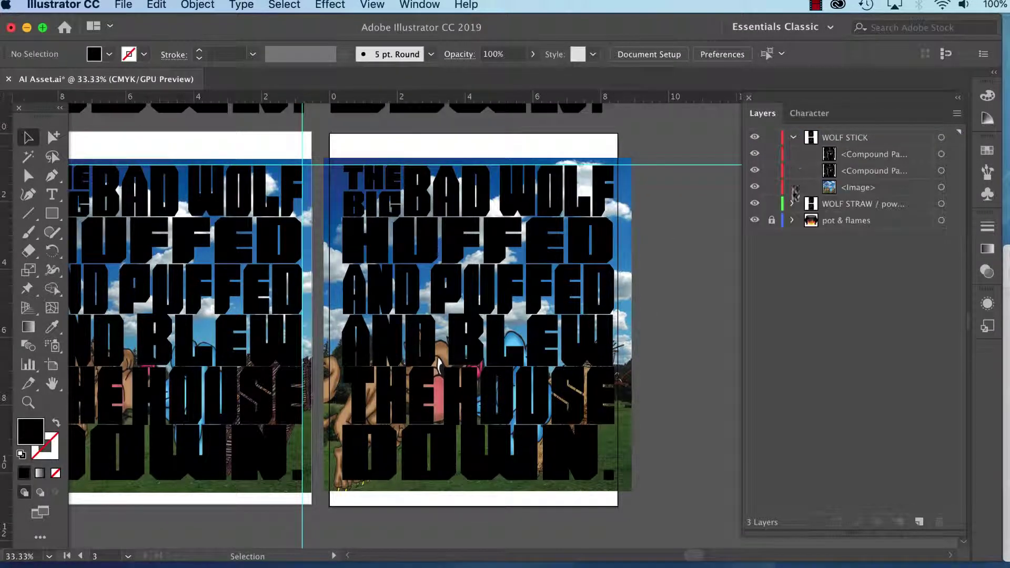
{"action": "left_click", "coordinate": [793, 203]}
{"action": "left_click", "coordinate": [629, 260]}
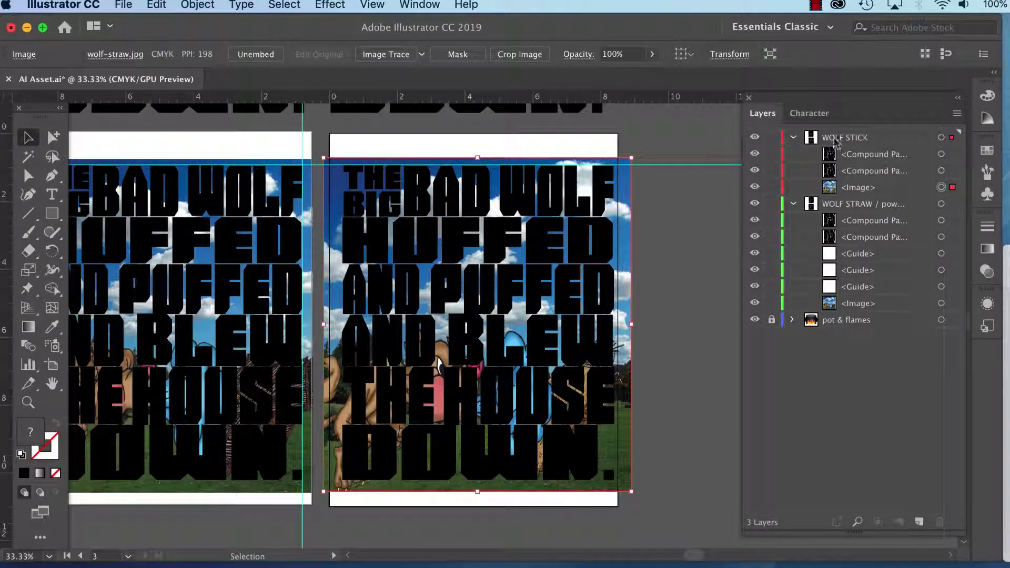
{"action": "left_click", "coordinate": [560, 257]}
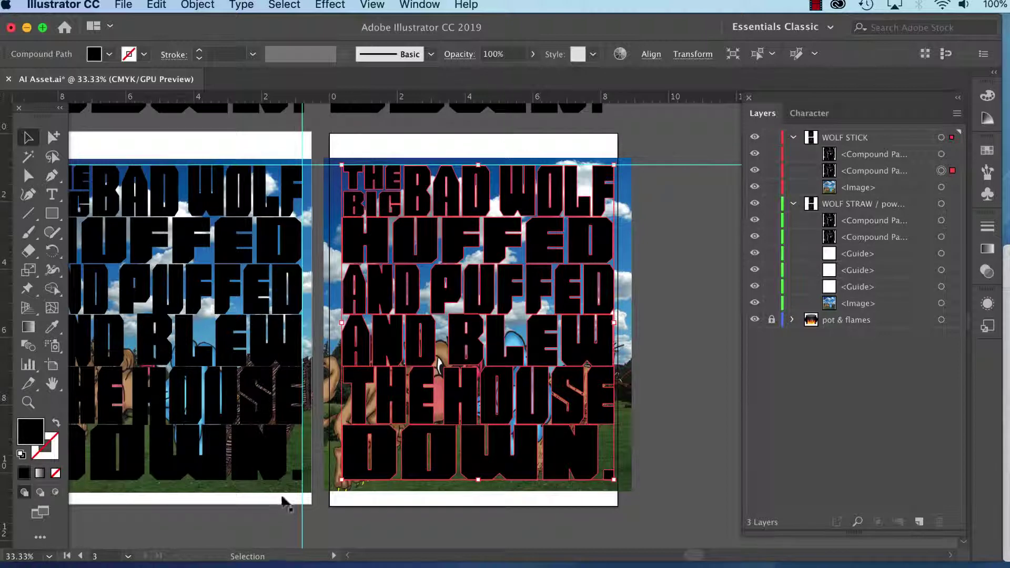
{"action": "left_click", "coordinate": [282, 494]}
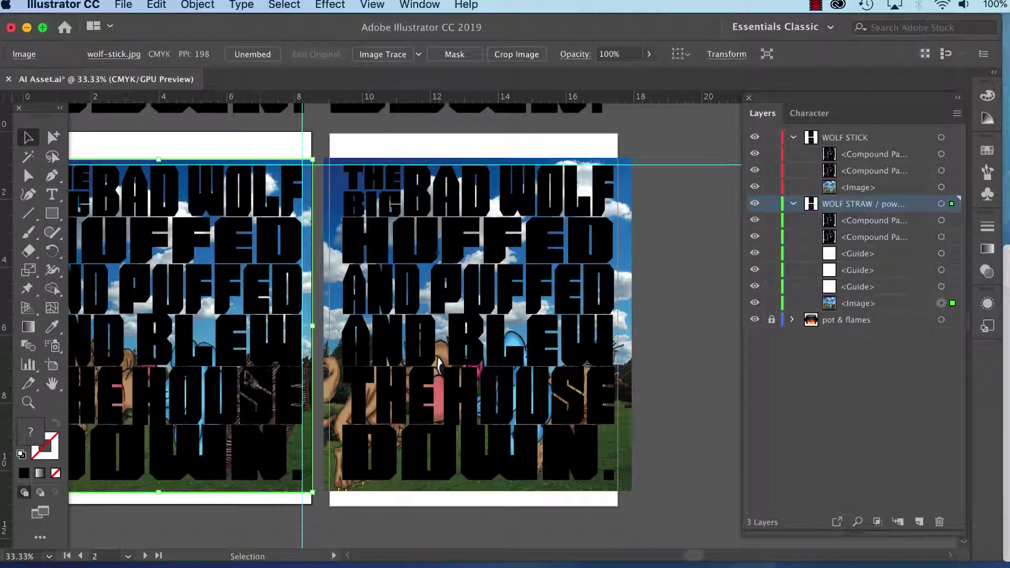
{"action": "left_click", "coordinate": [257, 397]}
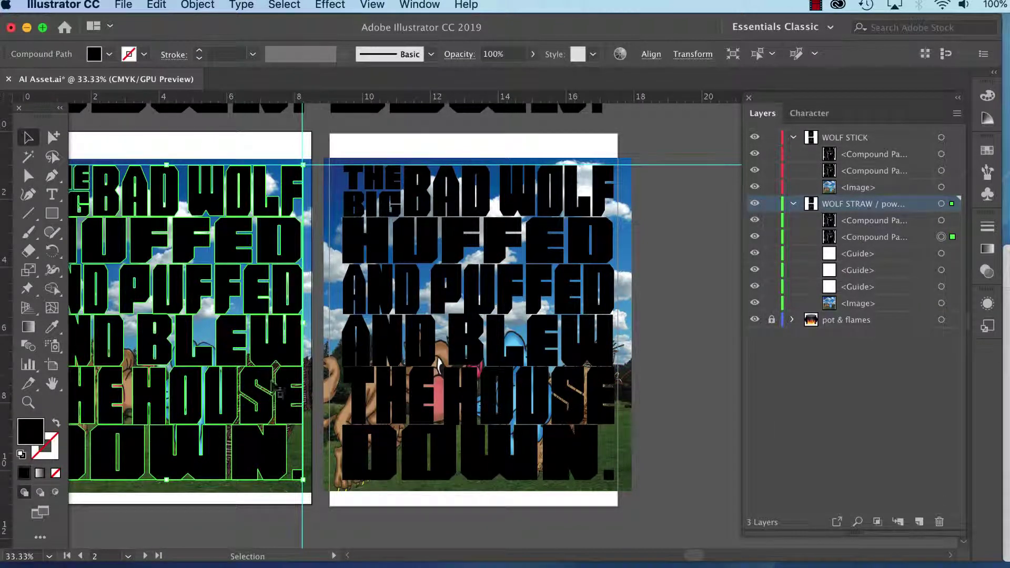
{"action": "left_click", "coordinate": [666, 355]}
Step: Adjust the horizontal position of the wolf-straw.jpg and wolf-stick.jpg images behind their lettering
{"action": "left_click_drag", "start_coordinate": [501, 490], "coordinate": [544, 456]}
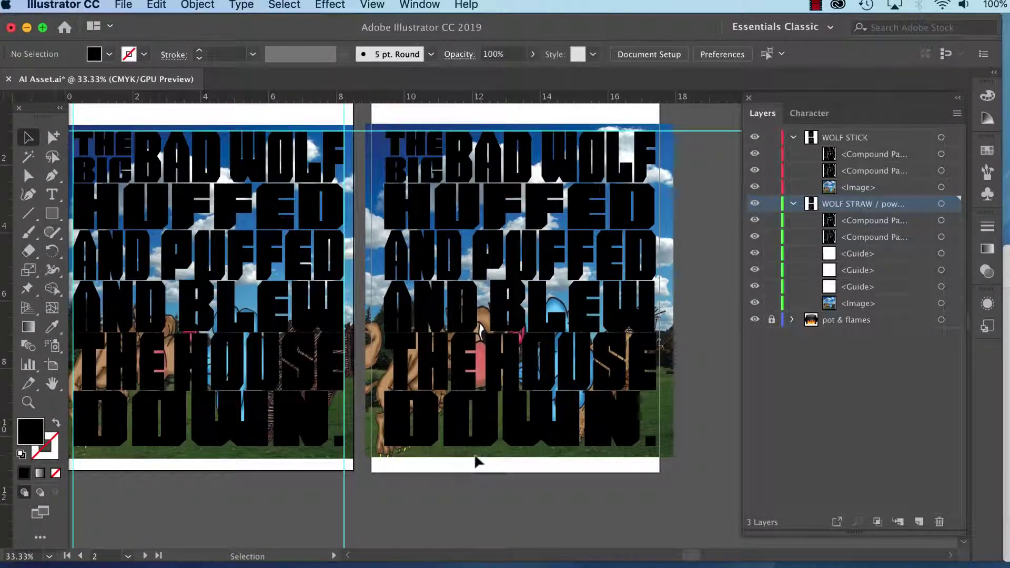
{"action": "left_click_drag", "start_coordinate": [477, 457], "coordinate": [482, 458]}
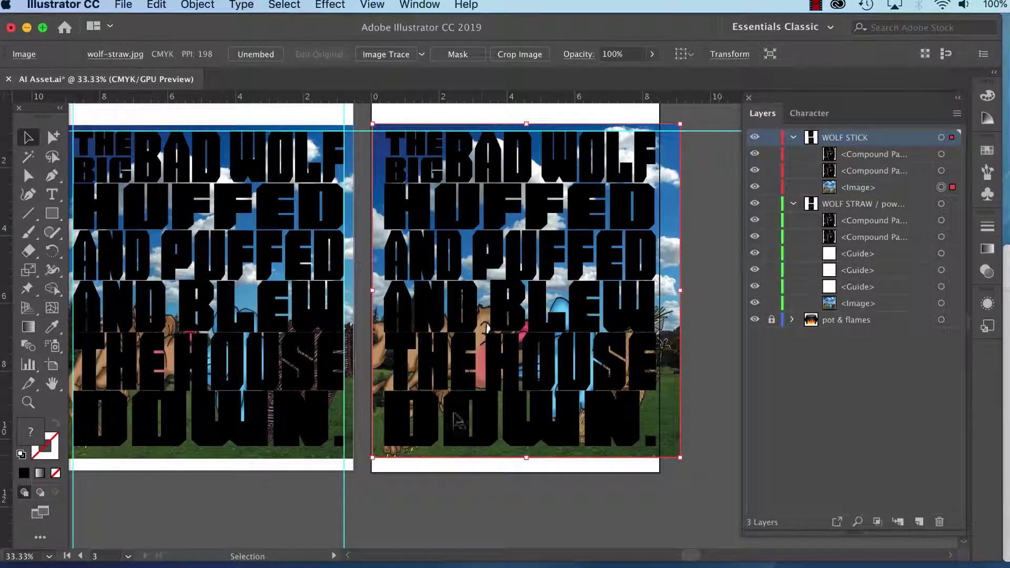
{"action": "scroll", "coordinate": [199, 428], "scroll_direction": "left", "scroll_amount": 5}
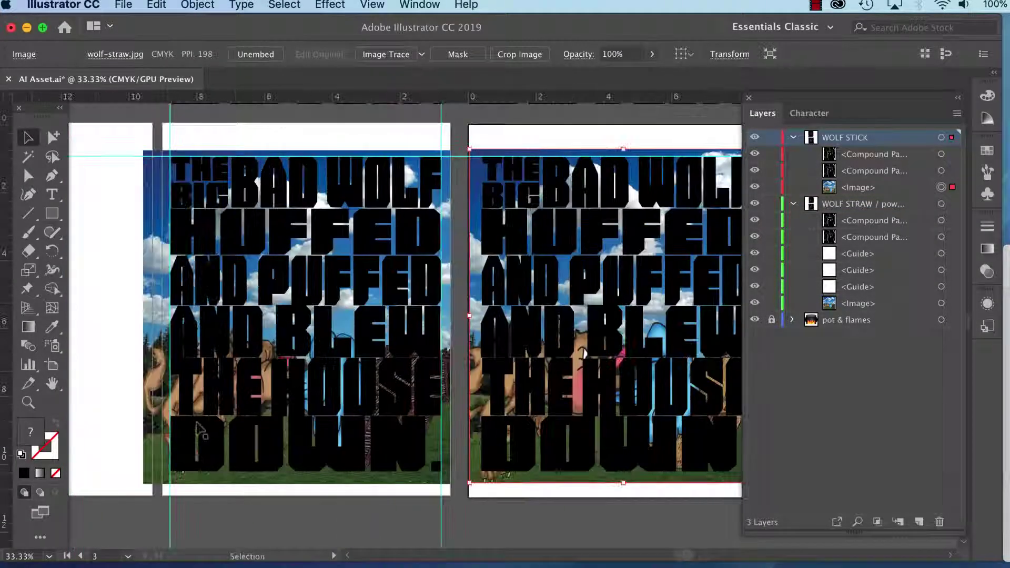
{"action": "left_click", "coordinate": [148, 413]}
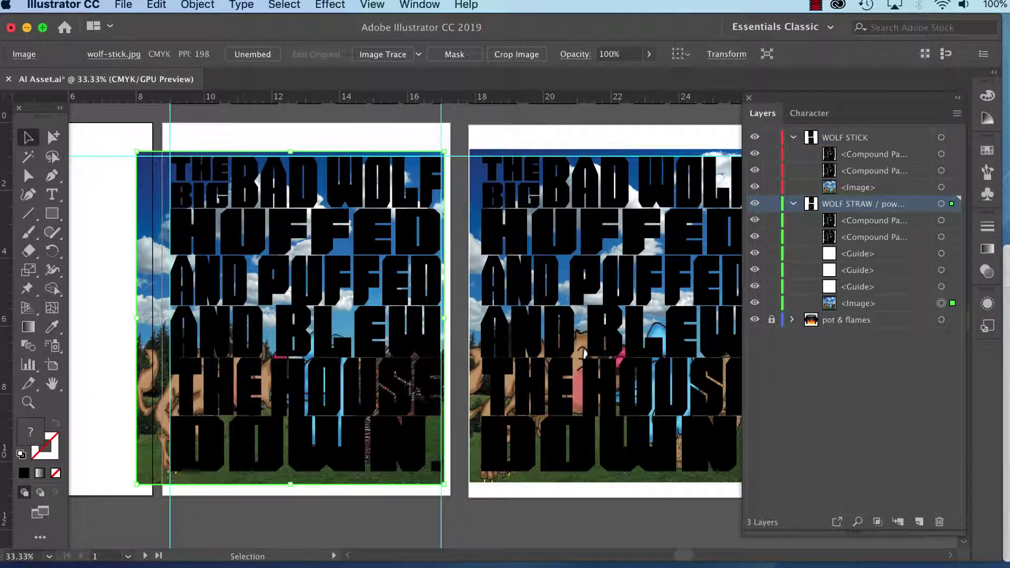
Step: Enlarge both wolf images to extend past the lettering, and narrow the wolf-stick.jpg image from its left edge
{"action": "left_click_drag", "start_coordinate": [615, 508], "coordinate": [530, 518]}
{"action": "left_click", "coordinate": [680, 447]}
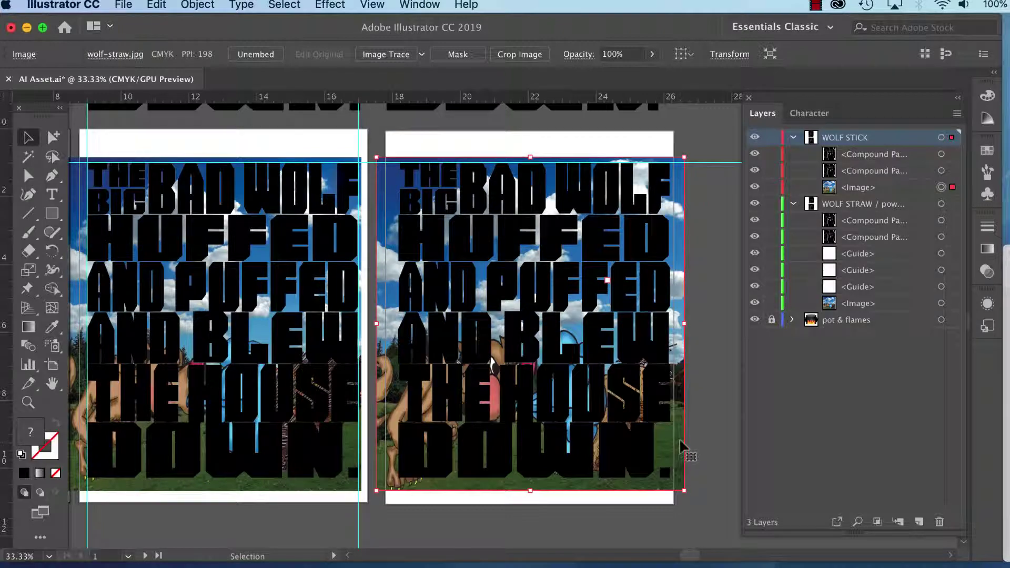
{"action": "left_click_drag", "start_coordinate": [376, 157], "coordinate": [347, 141]}
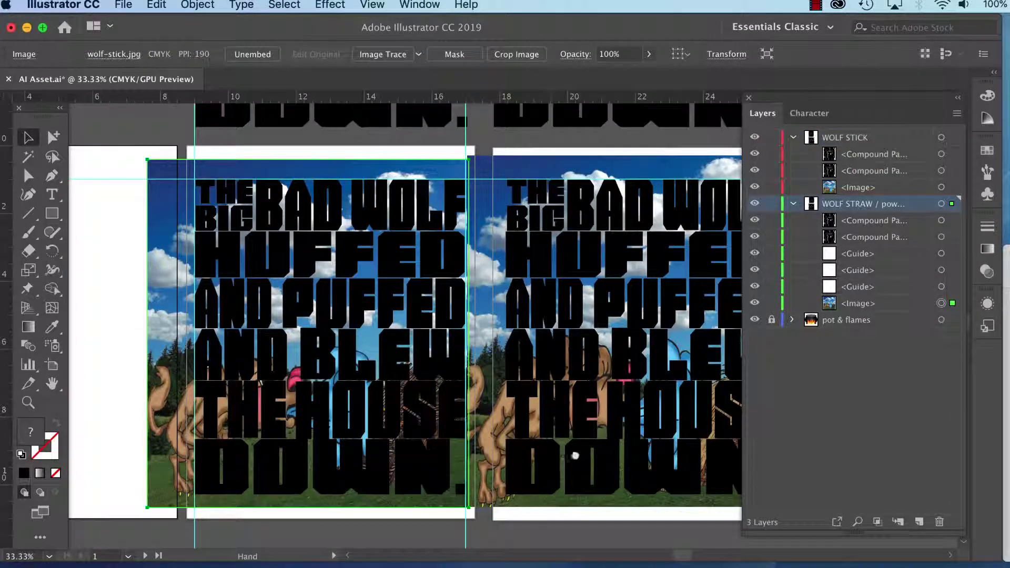
{"action": "left_click_drag", "start_coordinate": [575, 456], "coordinate": [517, 441]}
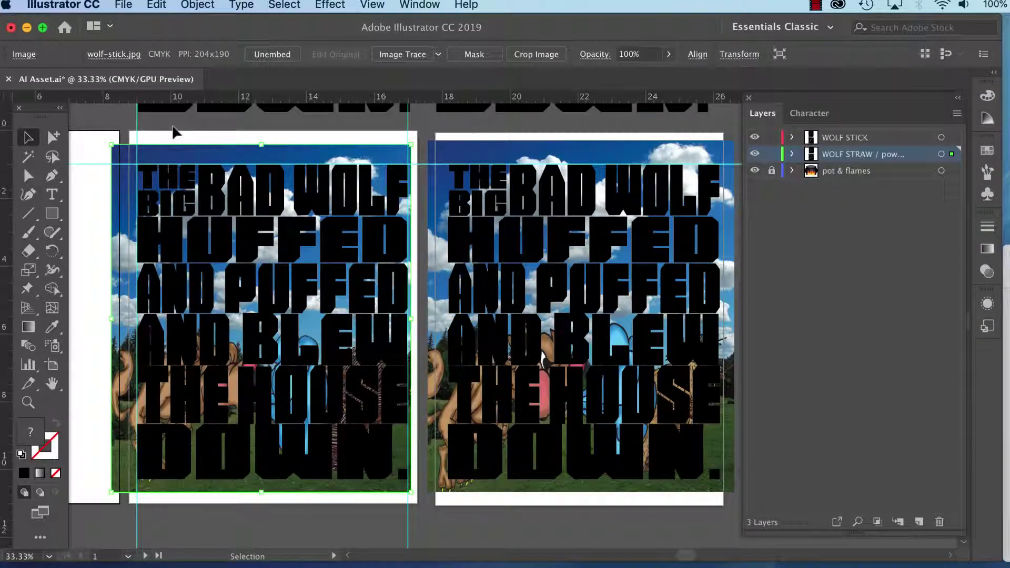
Step: Make a clipping mask from the second artboard's lettering and the wolf-stick.jpg image behind it, accepting the complex object as a mask
{"action": "left_click", "coordinate": [160, 148]}
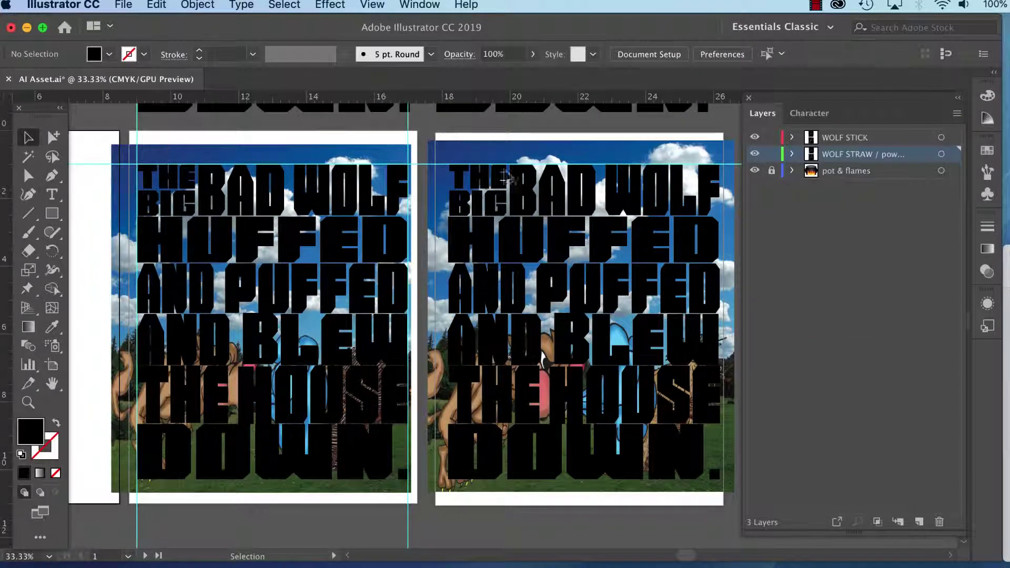
{"action": "left_click", "coordinate": [754, 154]}
{"action": "left_click", "coordinate": [754, 154]}
{"action": "left_click", "coordinate": [149, 168]}
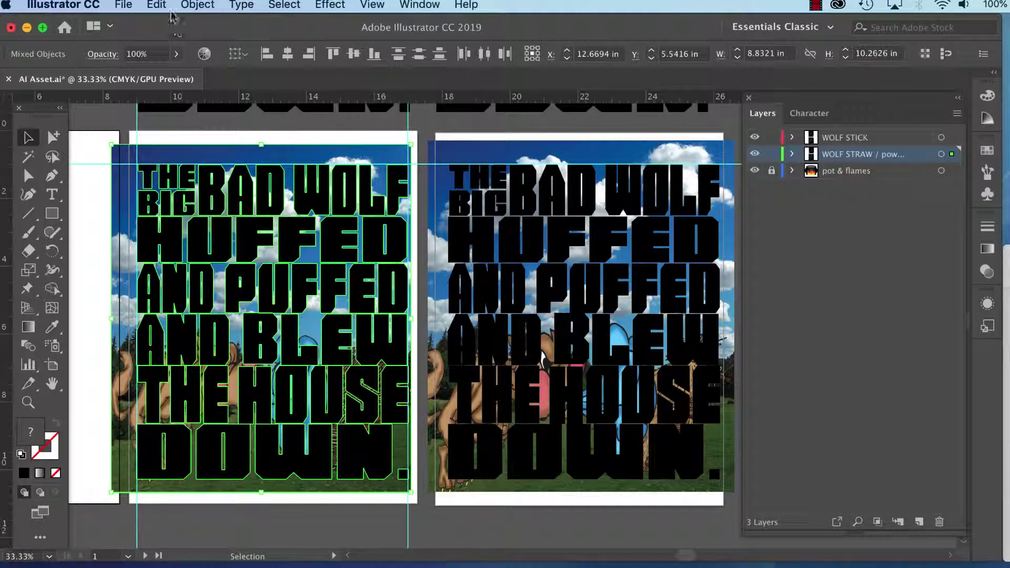
{"action": "left_click", "coordinate": [188, 7]}
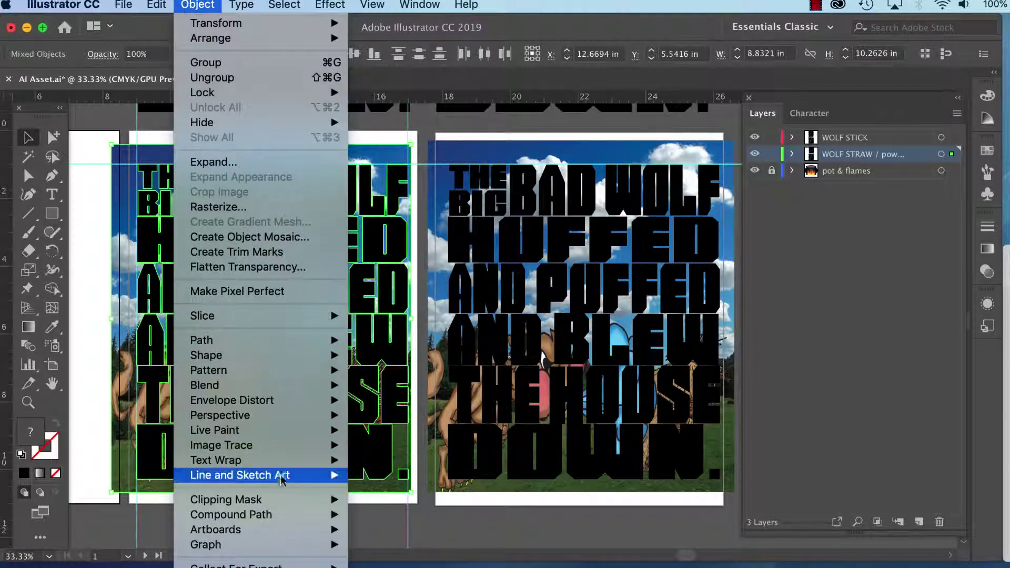
{"action": "mouse_move", "coordinate": [293, 499]}
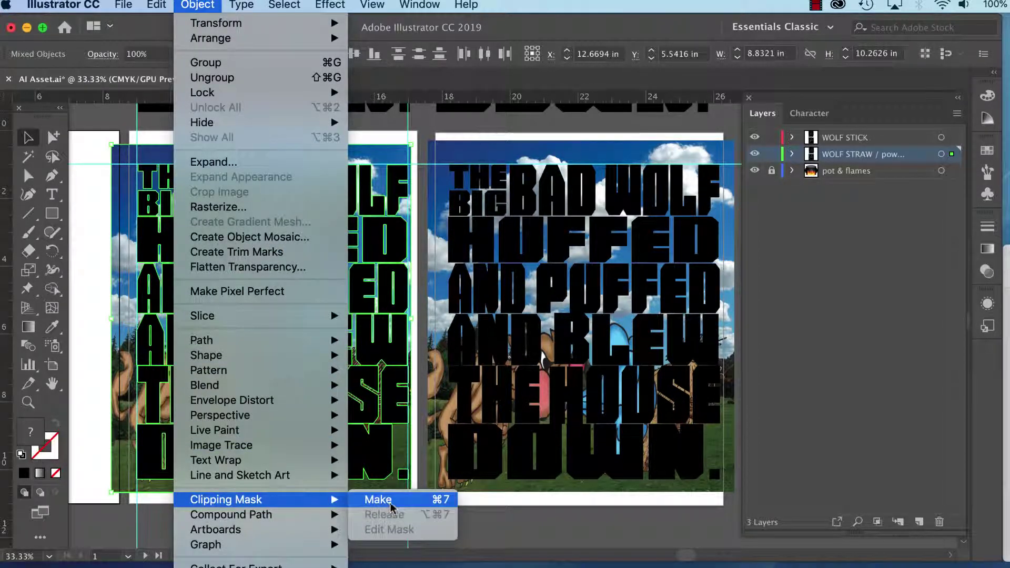
{"action": "left_click", "coordinate": [388, 506]}
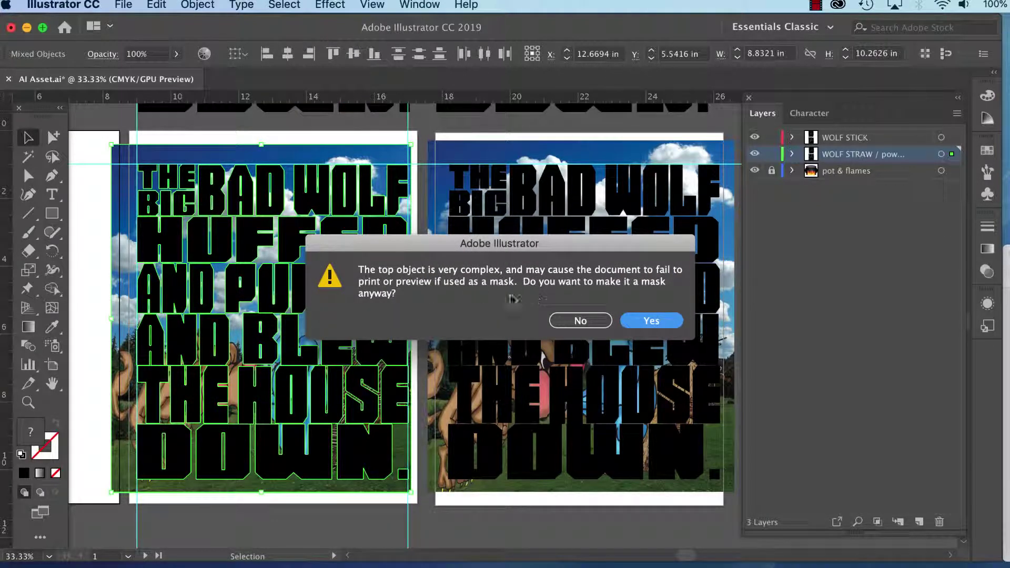
{"action": "left_click", "coordinate": [651, 321]}
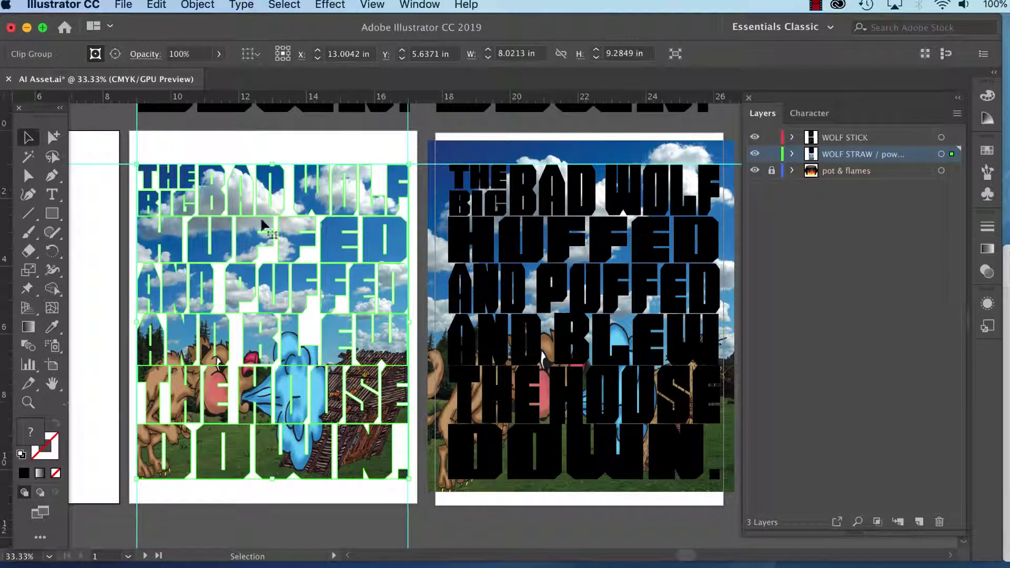
Step: Give the clipped lettering on the second artboard a black 3 pt stroke
{"action": "left_click", "coordinate": [53, 456]}
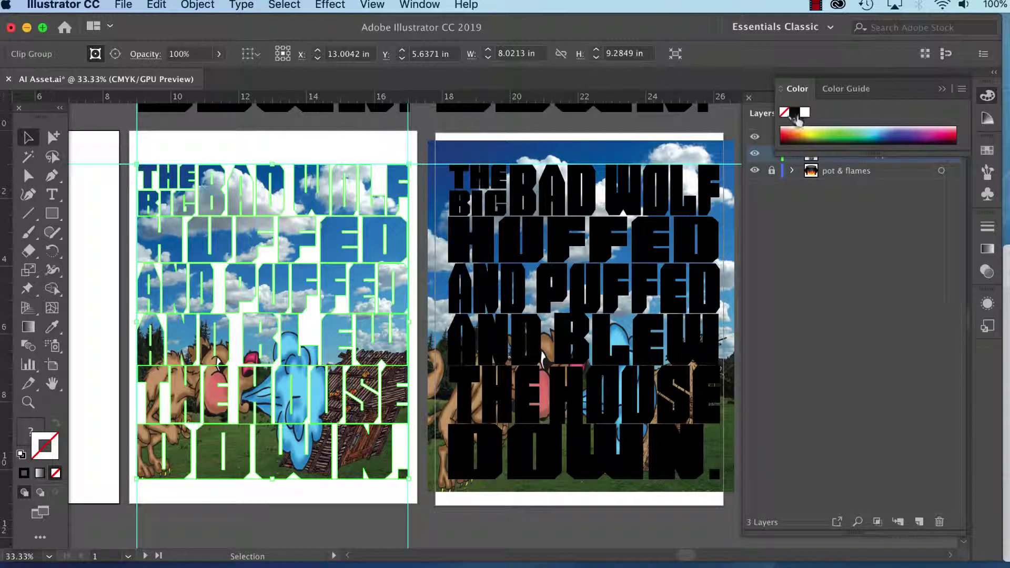
{"action": "left_click", "coordinate": [795, 114]}
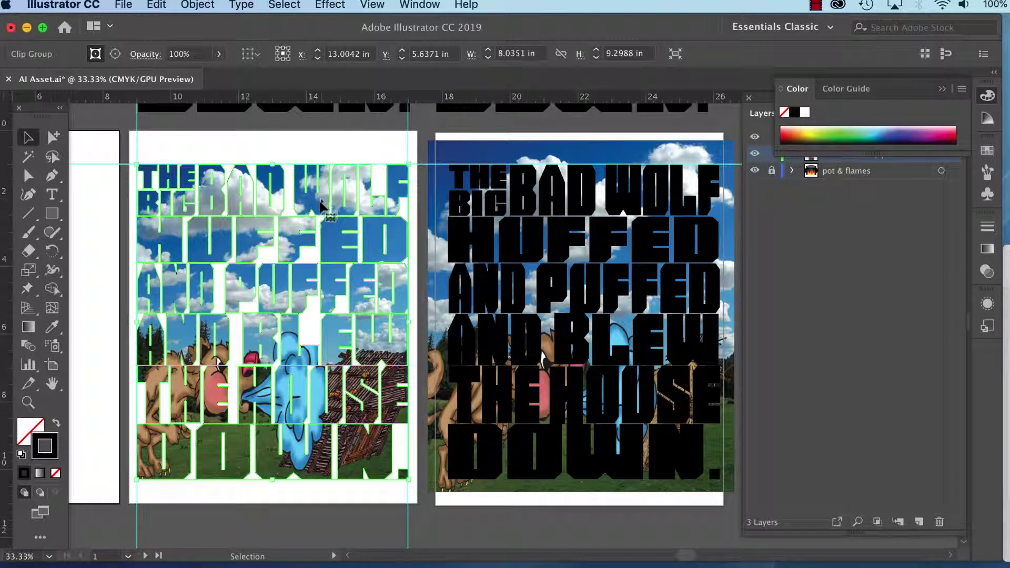
{"action": "left_click", "coordinate": [988, 231]}
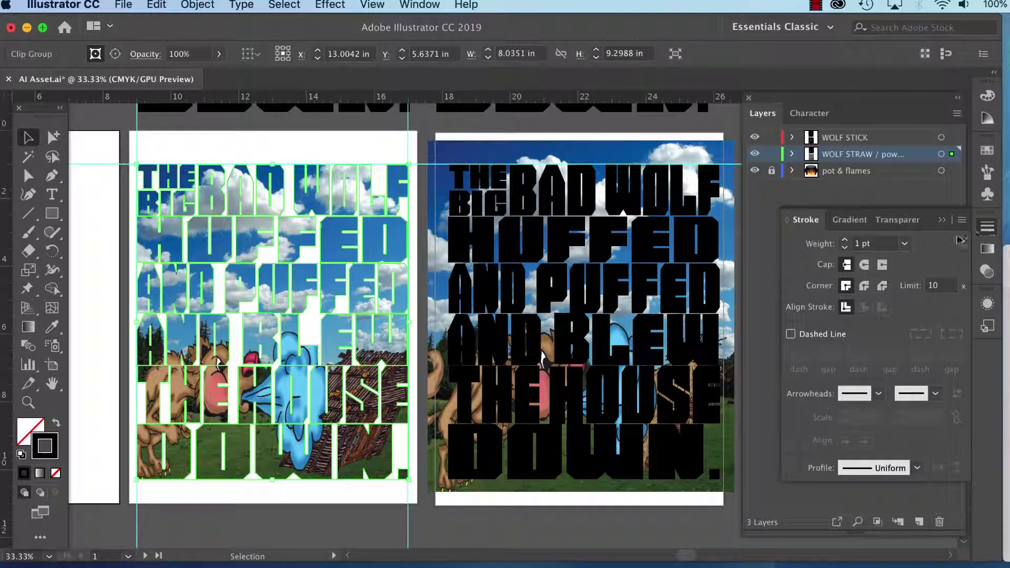
{"action": "left_click", "coordinate": [844, 241]}
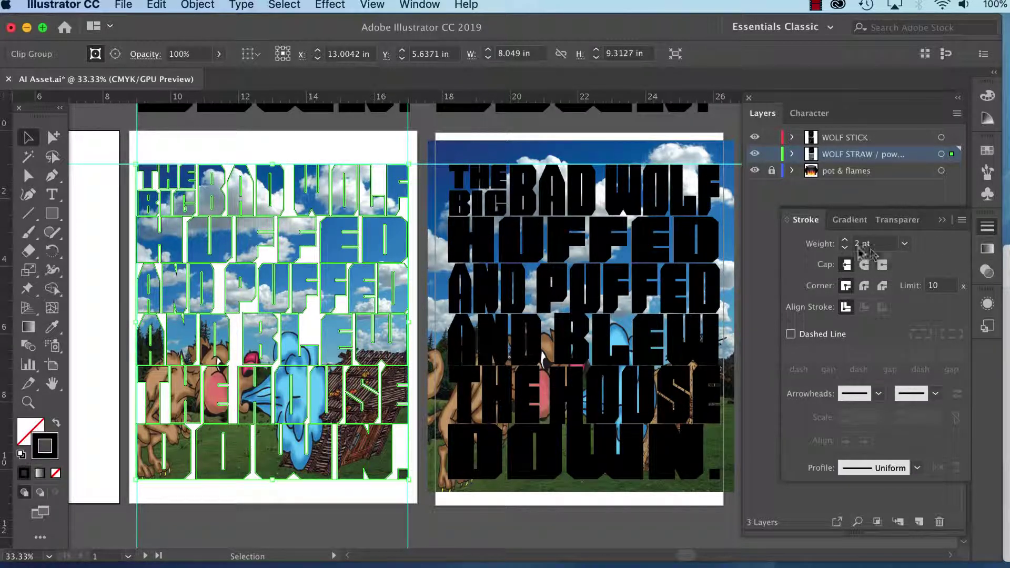
{"action": "left_click", "coordinate": [844, 241]}
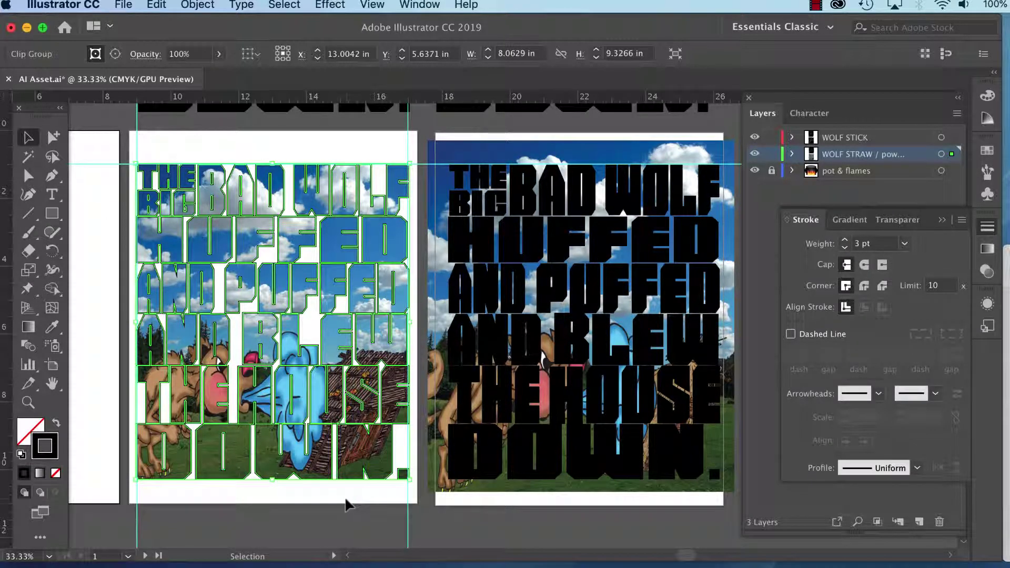
{"action": "left_click", "coordinate": [347, 505]}
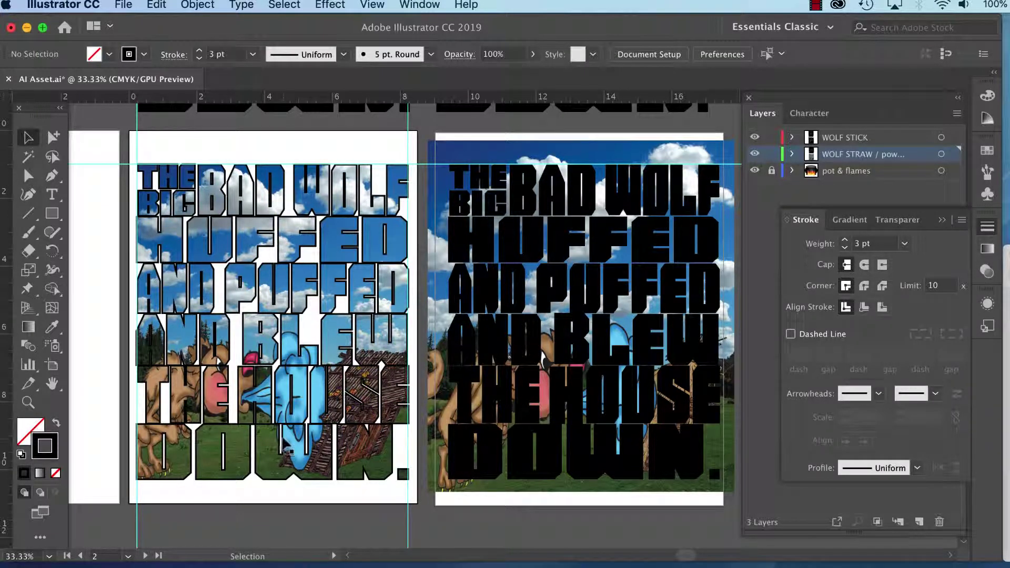
Step: Hide the WOLF STRAW layer and clip the wolf-straw.jpg image to the third artboard's lettering with a clipping mask
{"action": "key", "text": "space"}
{"action": "left_click_drag", "start_coordinate": [555, 314], "coordinate": [410, 334]}
{"action": "left_click", "coordinate": [840, 139]}
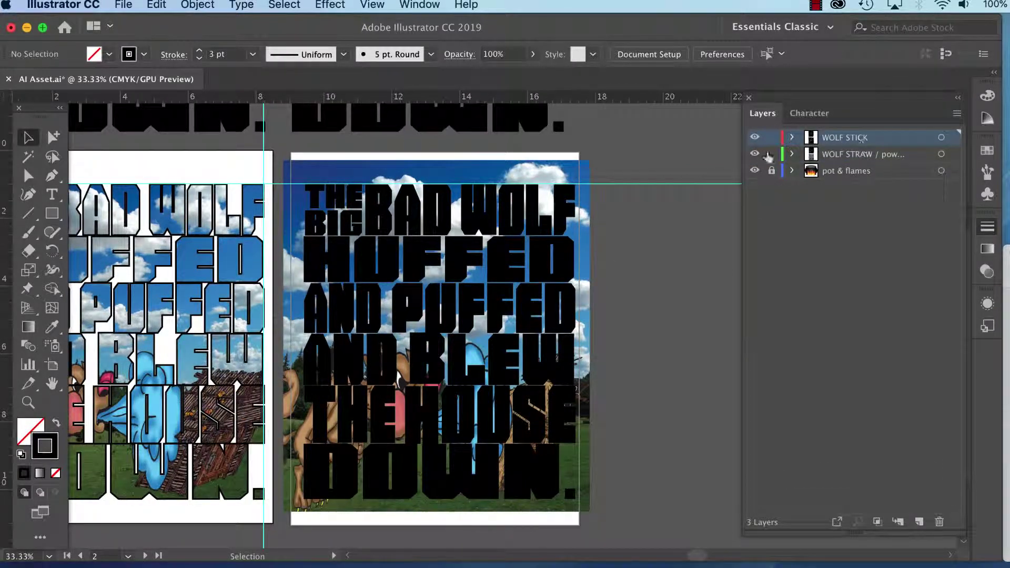
{"action": "left_click", "coordinate": [754, 153]}
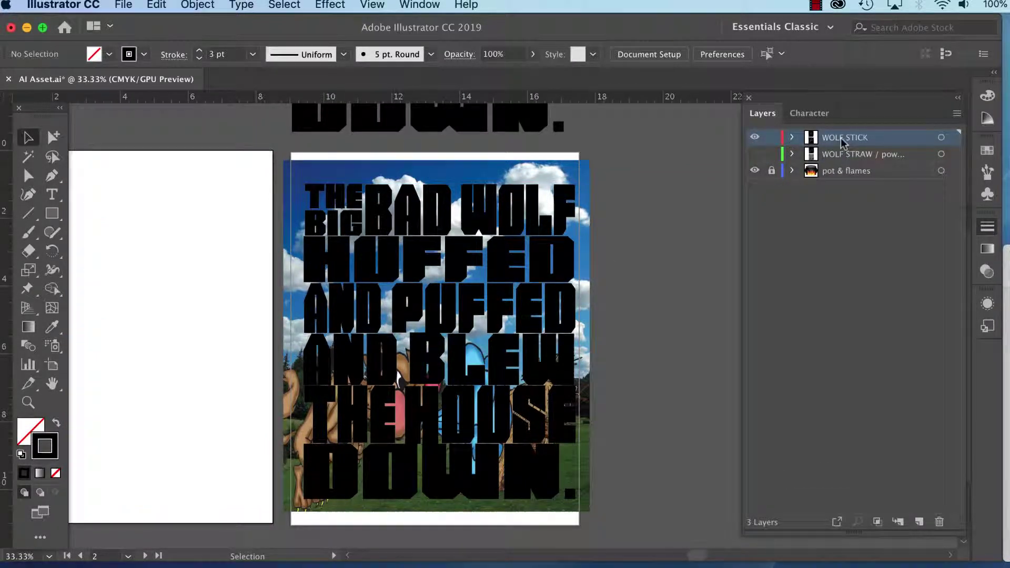
{"action": "left_click", "coordinate": [584, 169]}
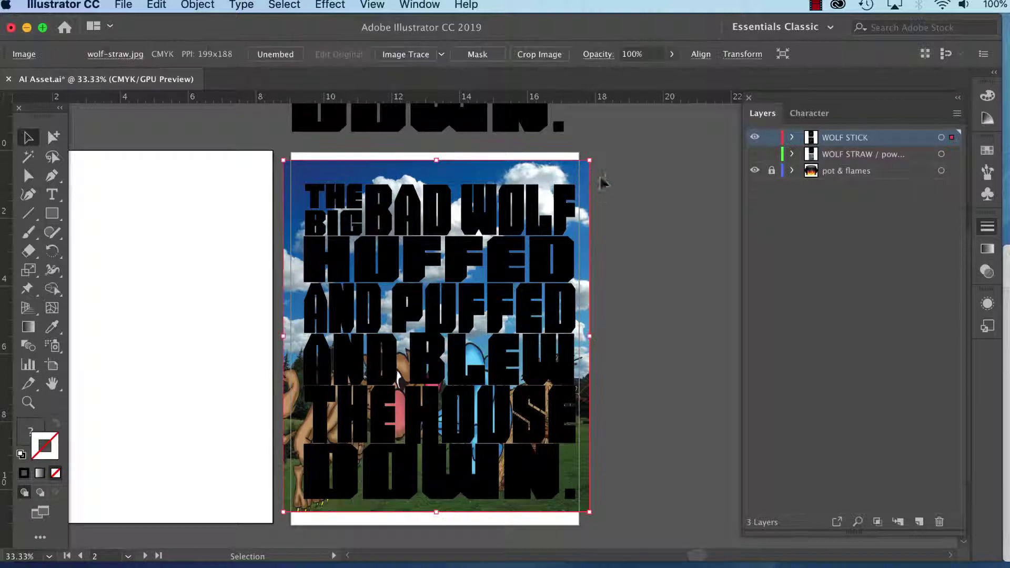
{"action": "left_click", "coordinate": [618, 196]}
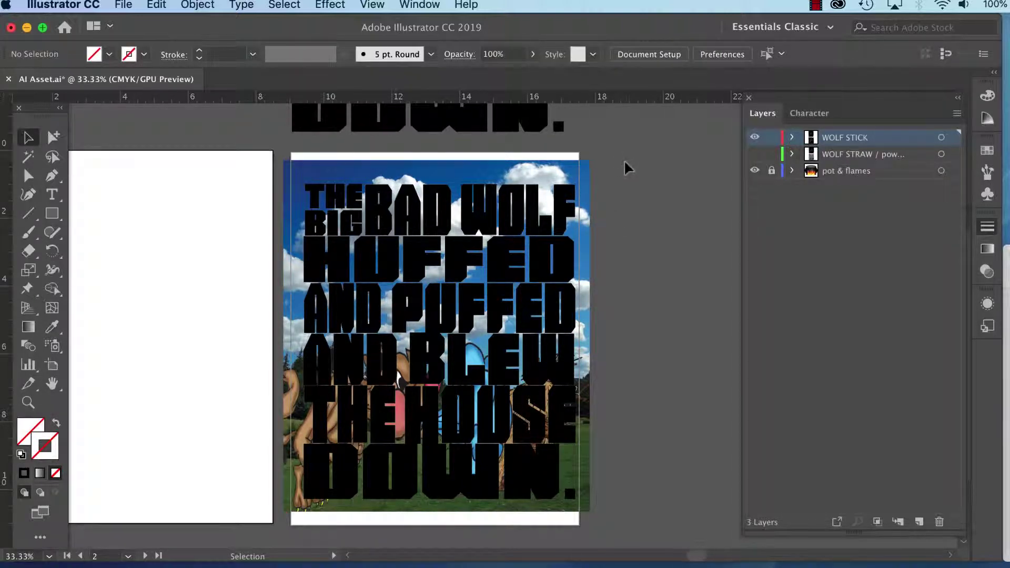
{"action": "key", "text": "super+a"}
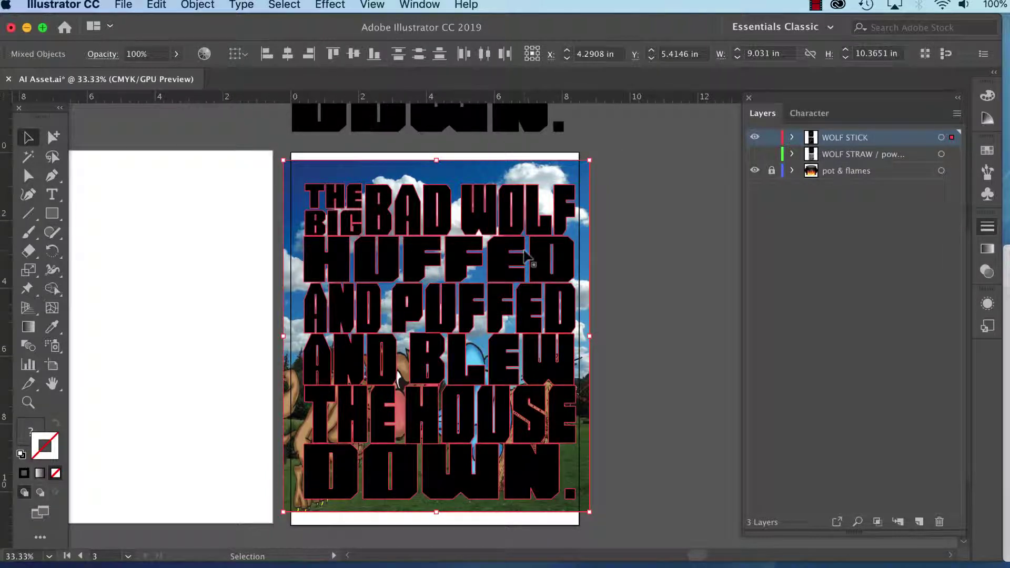
{"action": "left_click", "coordinate": [198, 5]}
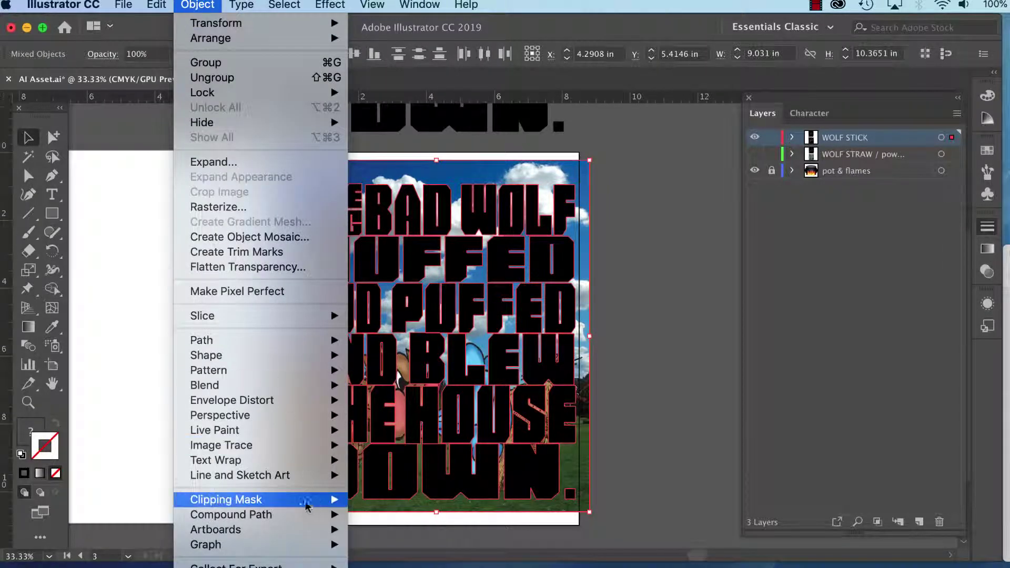
{"action": "mouse_move", "coordinate": [290, 499]}
{"action": "left_click", "coordinate": [383, 504]}
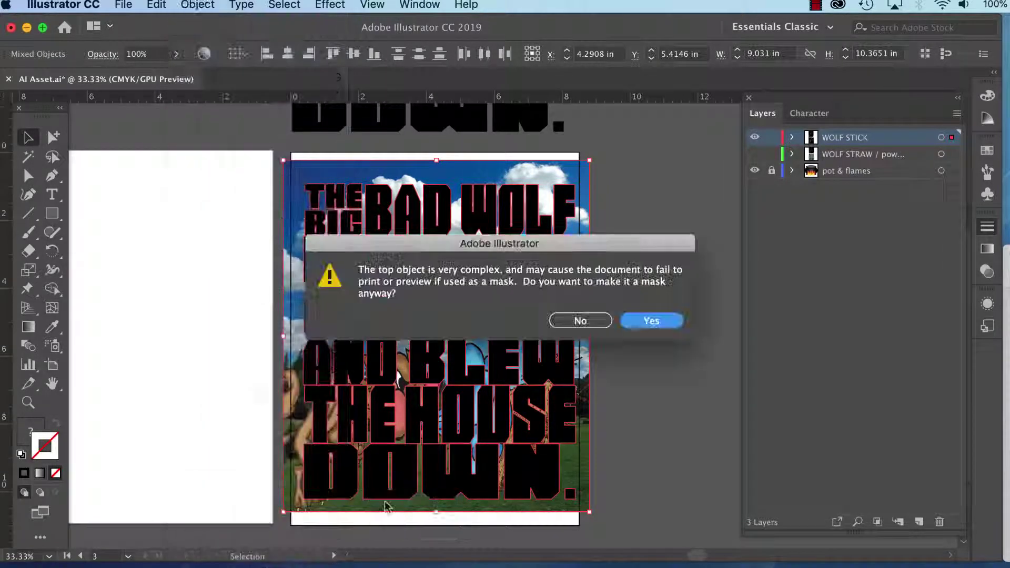
{"action": "left_click", "coordinate": [654, 319]}
Step: Outline the third artboard's clipped lettering with a black 3 pt stroke
{"action": "left_click", "coordinate": [30, 433]}
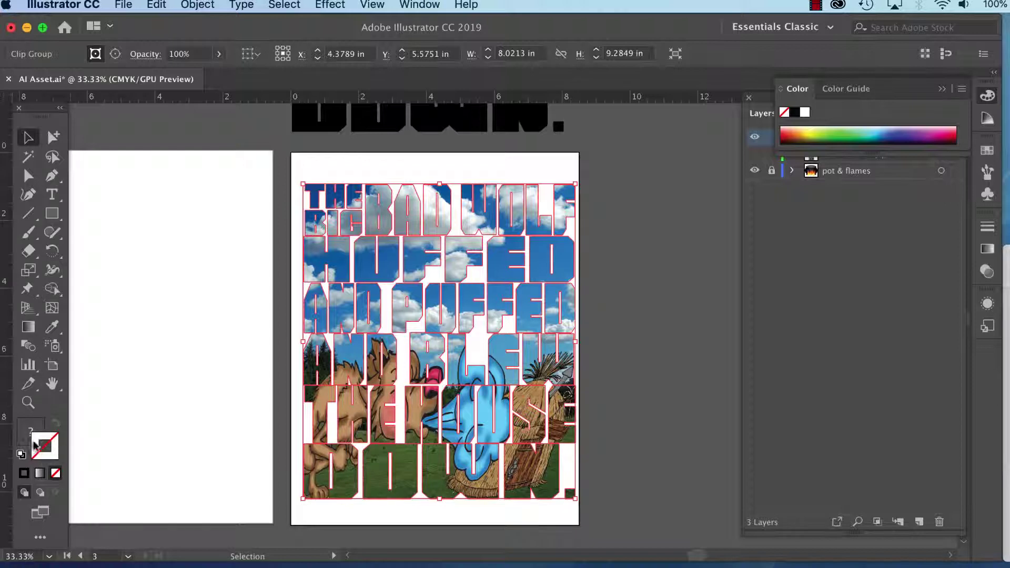
{"action": "left_click", "coordinate": [24, 473]}
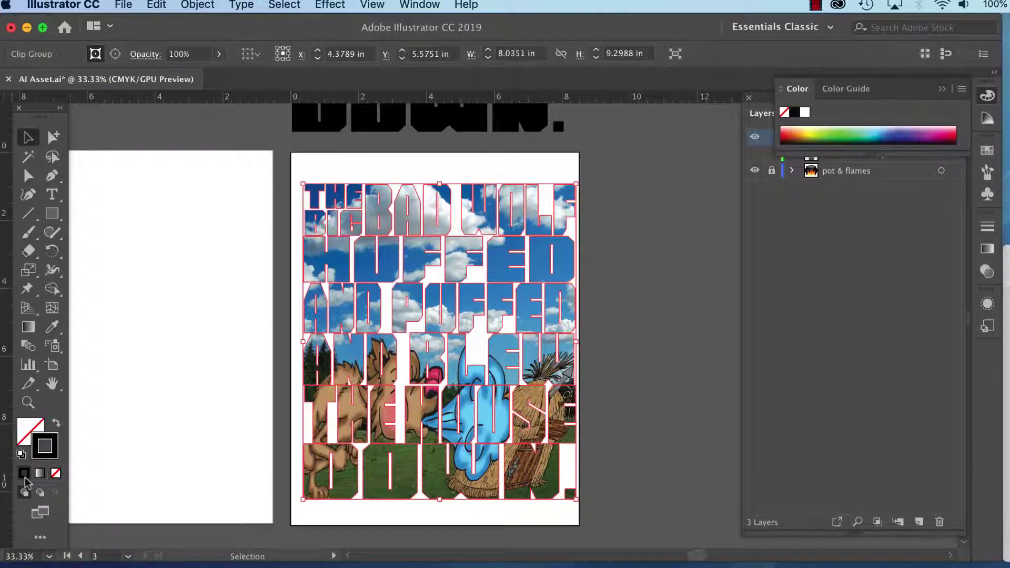
{"action": "left_click", "coordinate": [988, 228]}
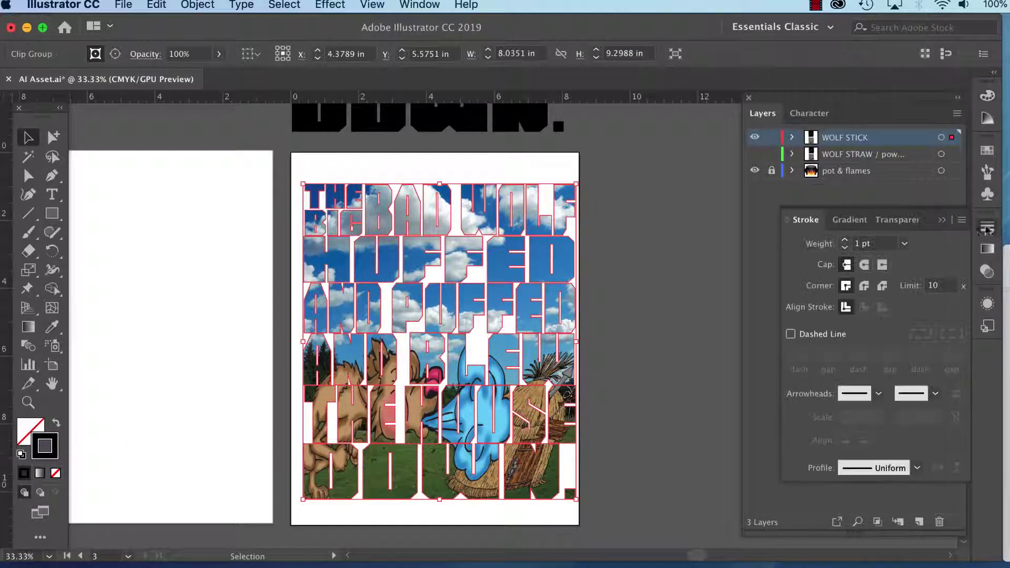
{"action": "left_click", "coordinate": [844, 240]}
{"action": "left_click", "coordinate": [845, 240]}
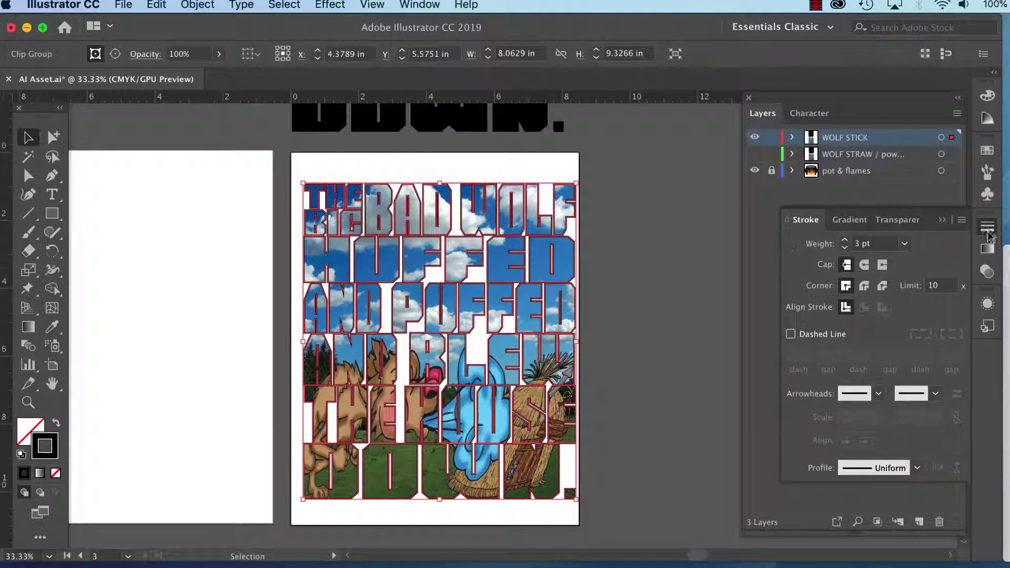
{"action": "left_click", "coordinate": [650, 233]}
{"action": "left_click", "coordinate": [644, 243]}
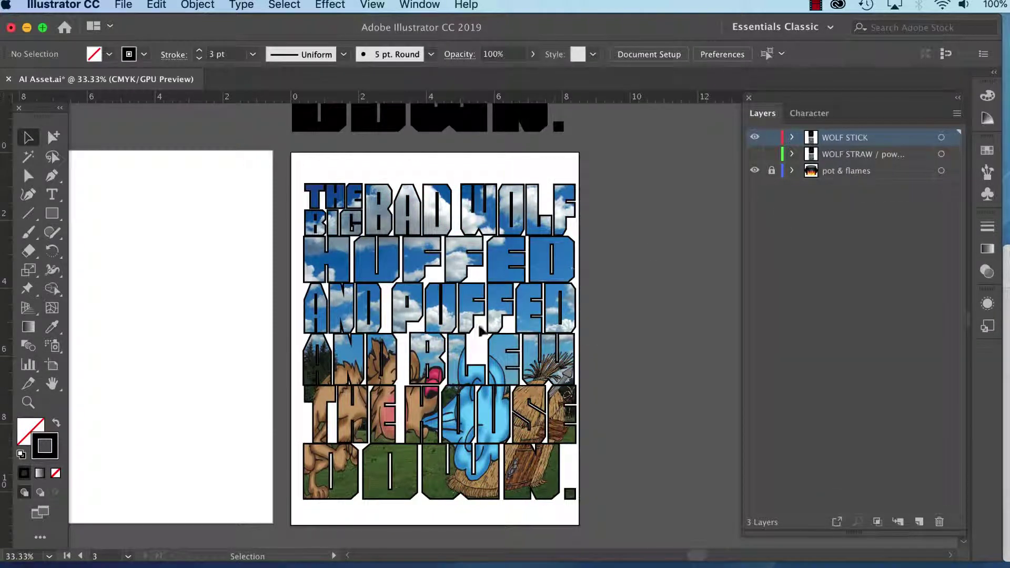
Step: Show the WOLF STRAW layer again and save the document with both posters
{"action": "left_click", "coordinate": [755, 153]}
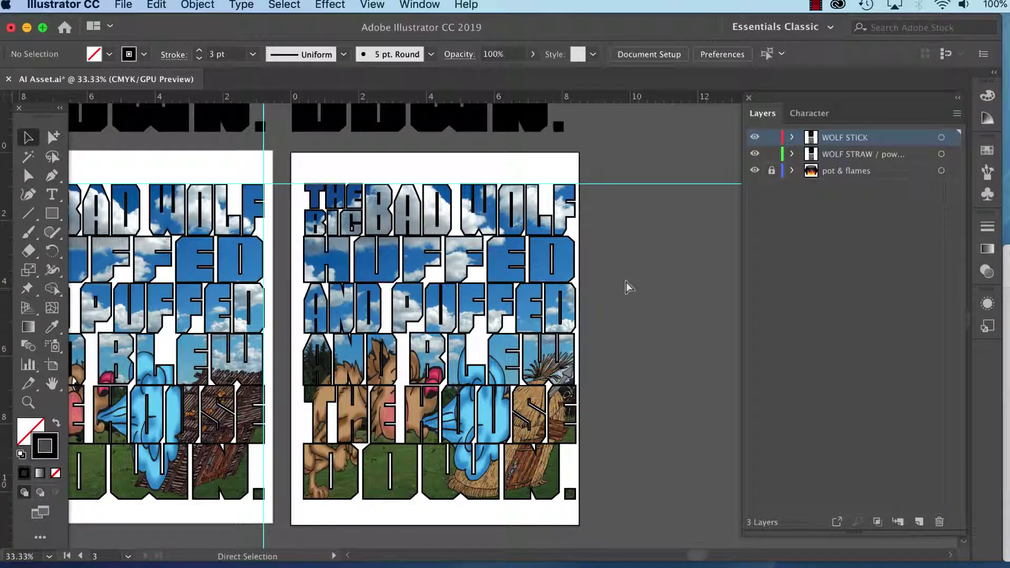
{"action": "key", "text": "super+s"}
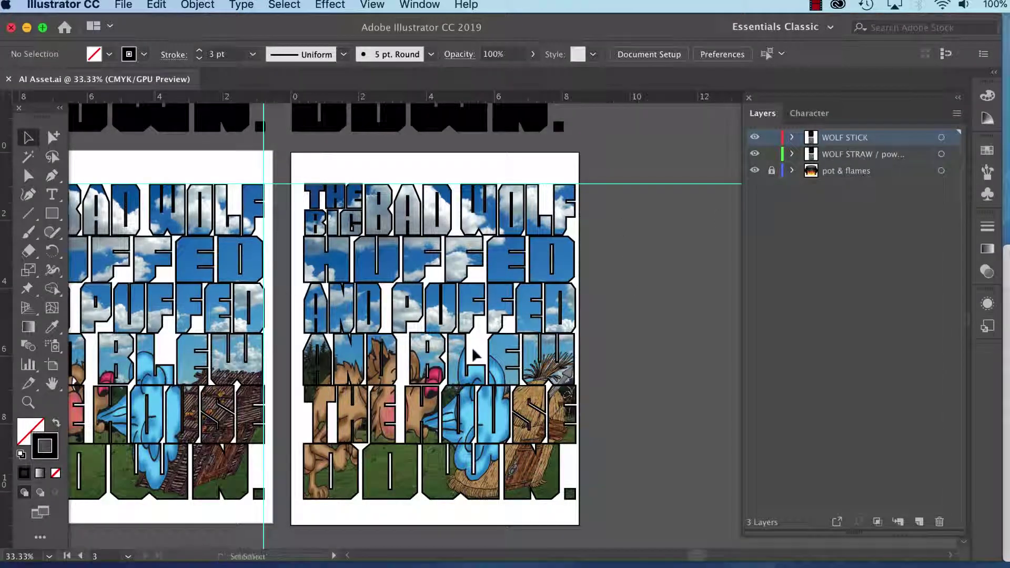
{"action": "key", "text": "super+minus"}
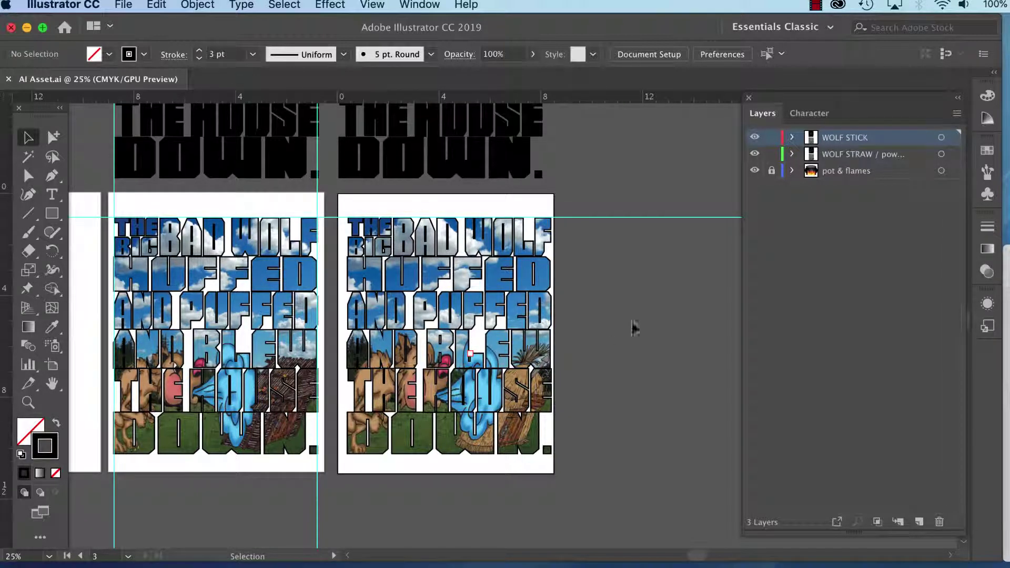
{"action": "key", "text": "space"}
{"action": "left_click_drag", "start_coordinate": [609, 354], "coordinate": [693, 385]}
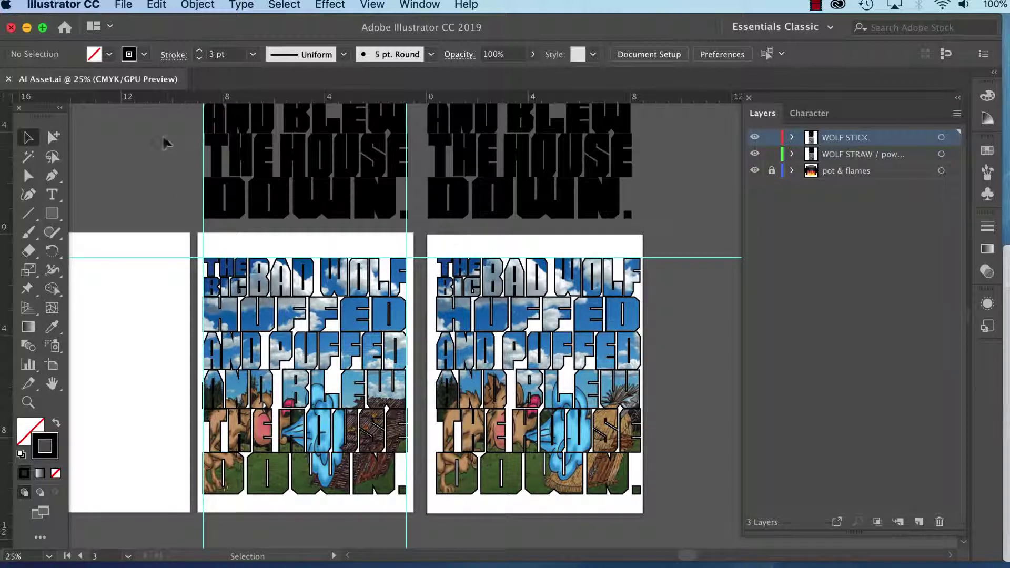
Step: Fill both spare black lettering copies above the artboards with the red swatch
{"action": "left_click_drag", "start_coordinate": [164, 142], "coordinate": [535, 196]}
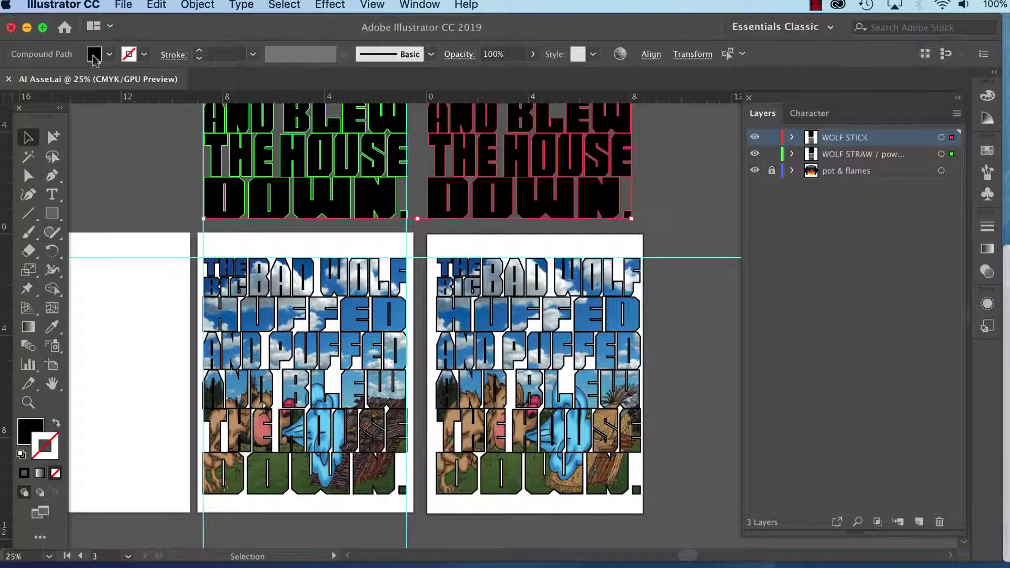
{"action": "double_click", "coordinate": [33, 437]}
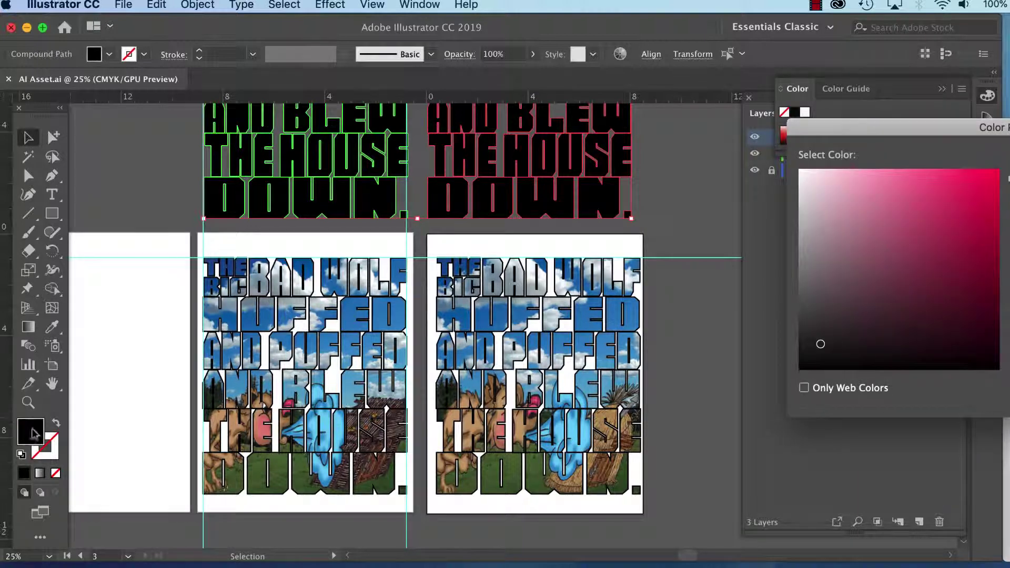
{"action": "key", "text": "Escape"}
{"action": "left_click", "coordinate": [109, 54]}
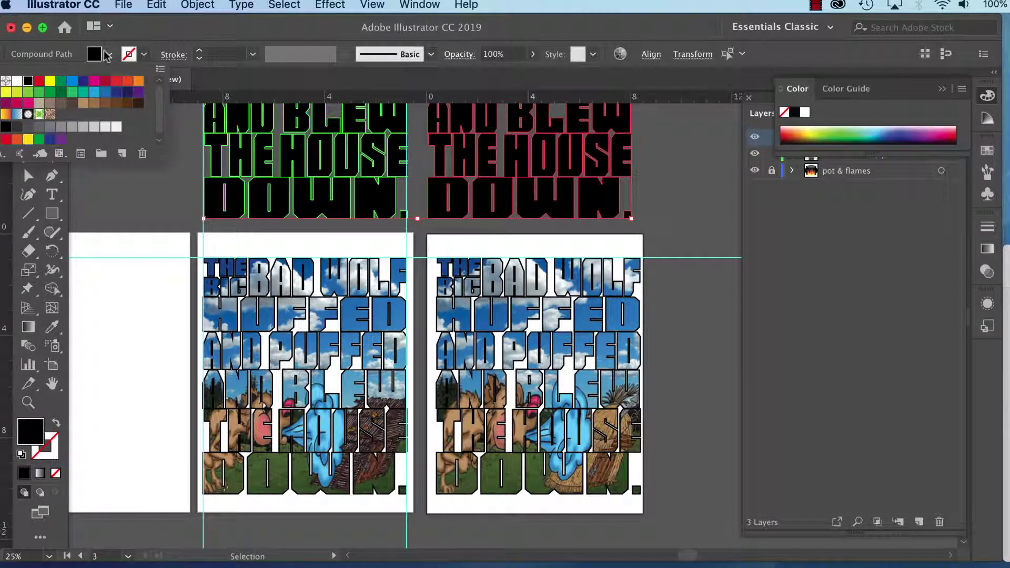
{"action": "left_click", "coordinate": [39, 82]}
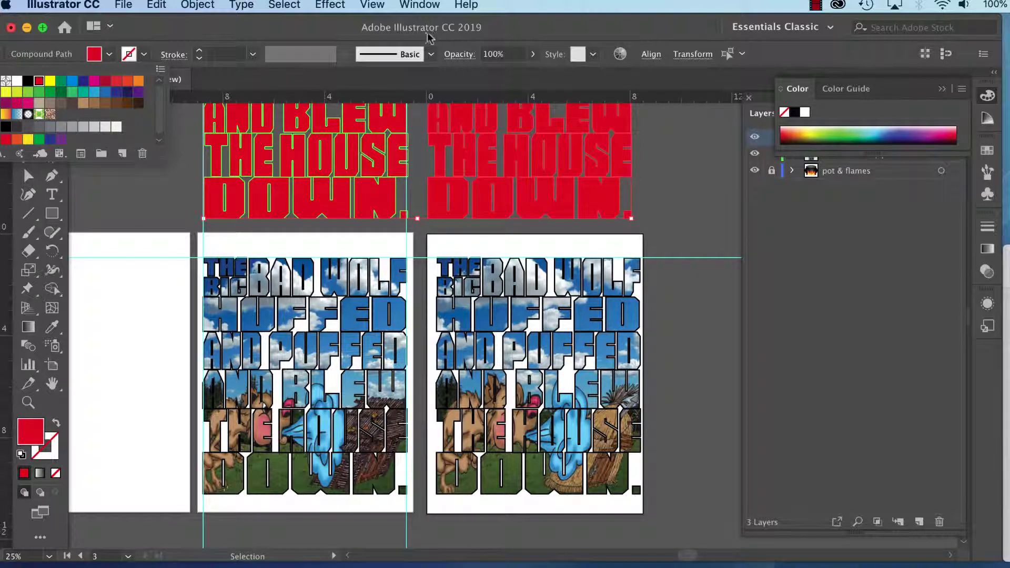
{"action": "left_click", "coordinate": [422, 7]}
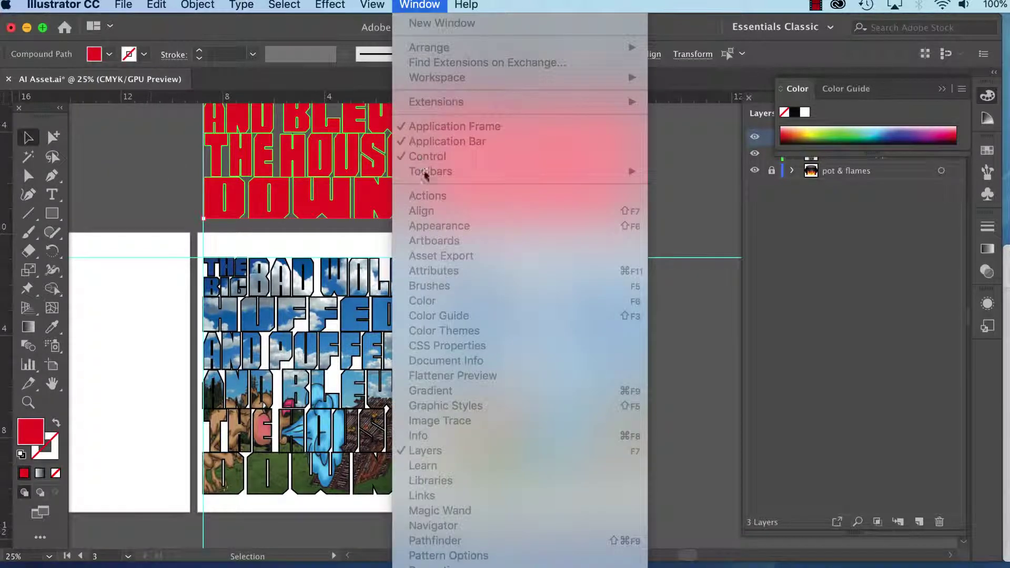
{"action": "left_click", "coordinate": [285, 171]}
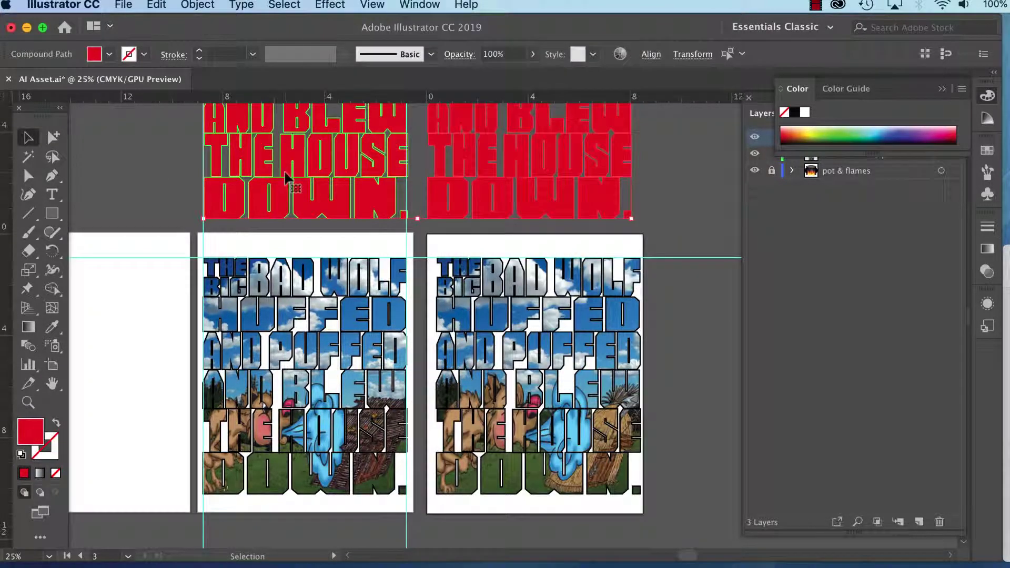
{"action": "left_click", "coordinate": [656, 192]}
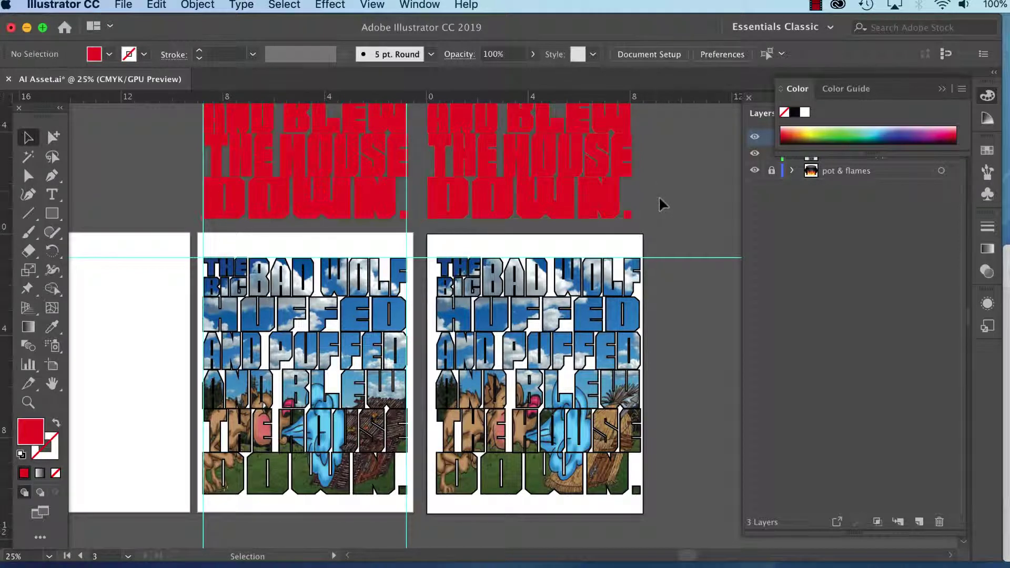
Step: Move the red lettering copy above the second artboard down and align it exactly over that poster's clipped lettering
{"action": "left_click", "coordinate": [987, 98]}
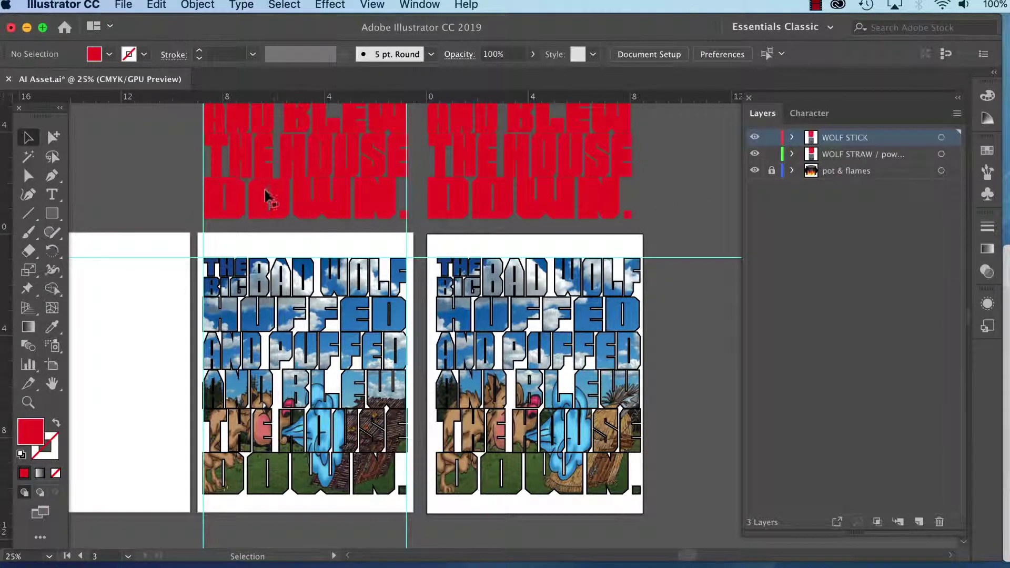
{"action": "left_click_drag", "start_coordinate": [257, 209], "coordinate": [267, 484]}
{"action": "key", "text": "Down"}
{"action": "key", "text": "Down"}
{"action": "key", "text": "Down"}
{"action": "key", "text": "Down"}
{"action": "key", "text": "Down"}
{"action": "key", "text": "Down"}
{"action": "key", "text": "Down"}
{"action": "key", "text": "Down"}
{"action": "key", "text": "Down"}
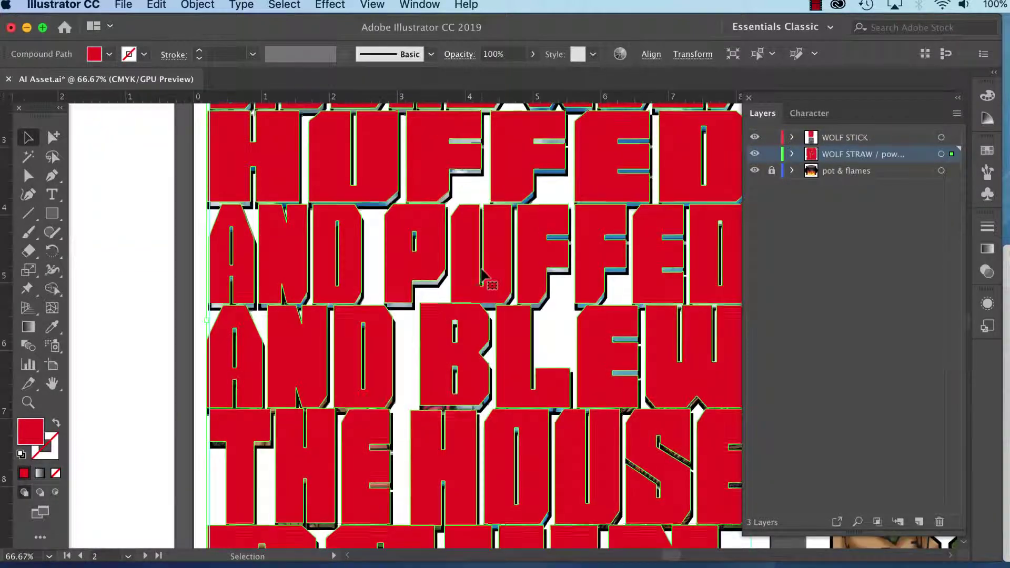
{"action": "key", "text": "Right"}
{"action": "key", "text": "Right"}
{"action": "key", "text": "Right"}
{"action": "key", "text": "Right"}
{"action": "key", "text": "Right"}
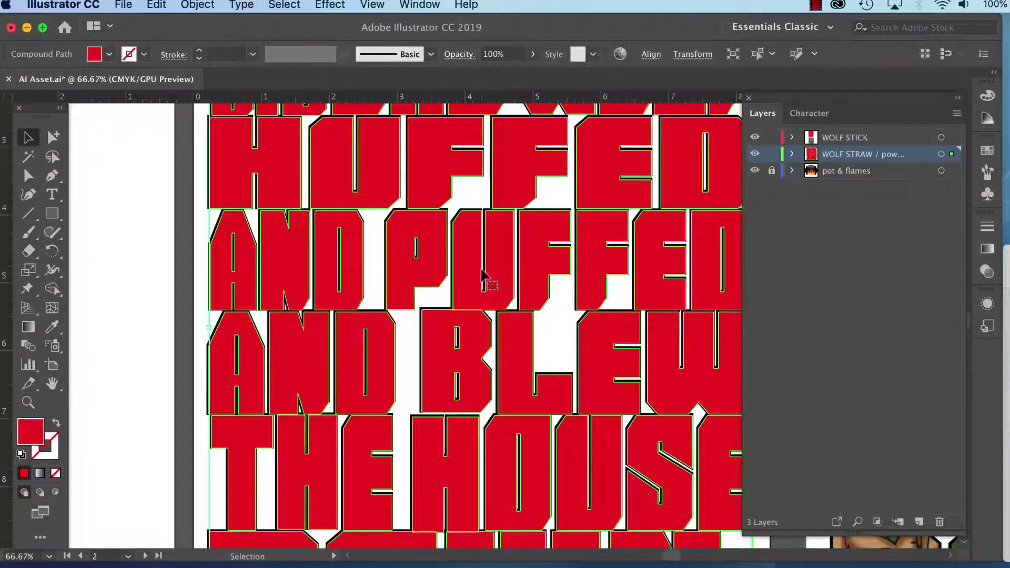
{"action": "key", "text": "Right"}
Step: Open the Transparency settings and apply the Multiply blending mode to the red lettering on the second artboard
{"action": "key", "text": "super+minus"}
{"action": "left_click_drag", "start_coordinate": [581, 289], "coordinate": [361, 254]}
{"action": "key", "text": "super+minus"}
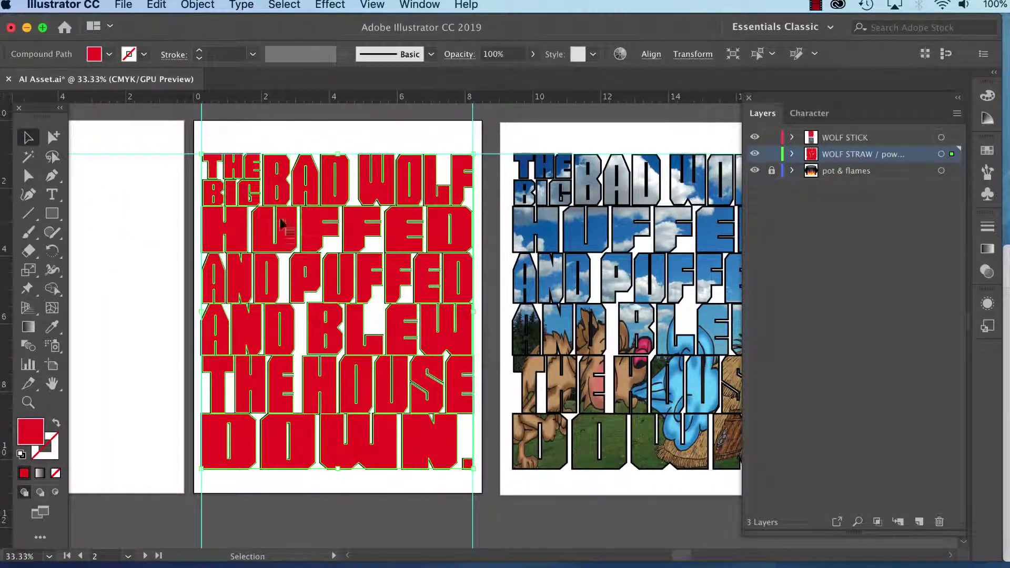
{"action": "left_click", "coordinate": [431, 6]}
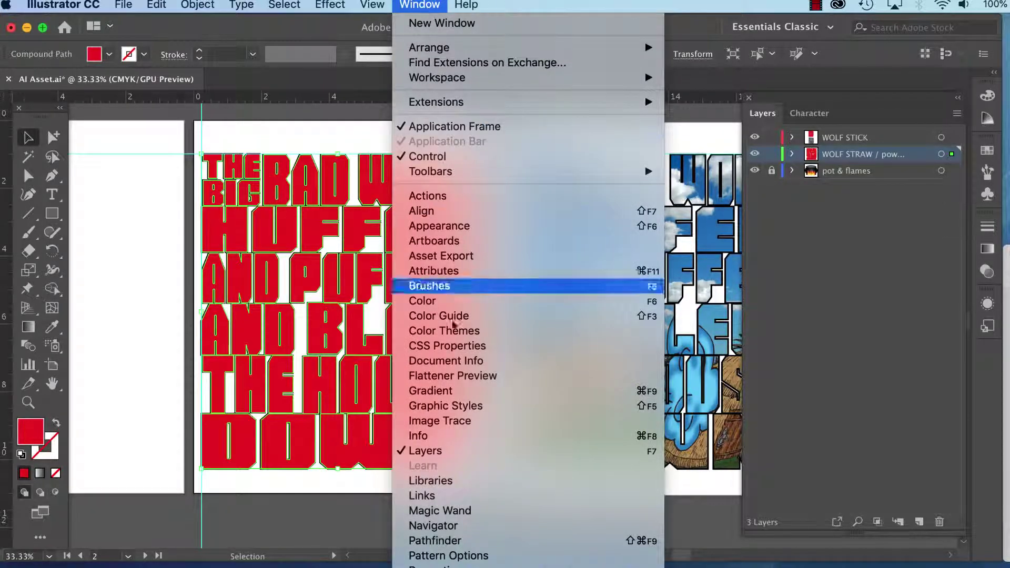
{"action": "left_click", "coordinate": [442, 567]}
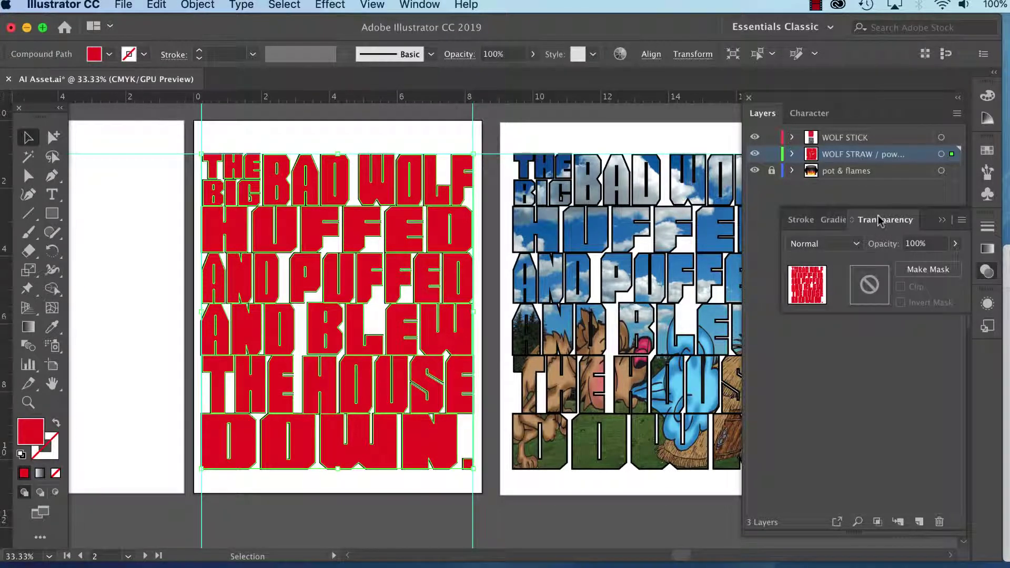
{"action": "left_click_drag", "start_coordinate": [882, 221], "coordinate": [499, 150]}
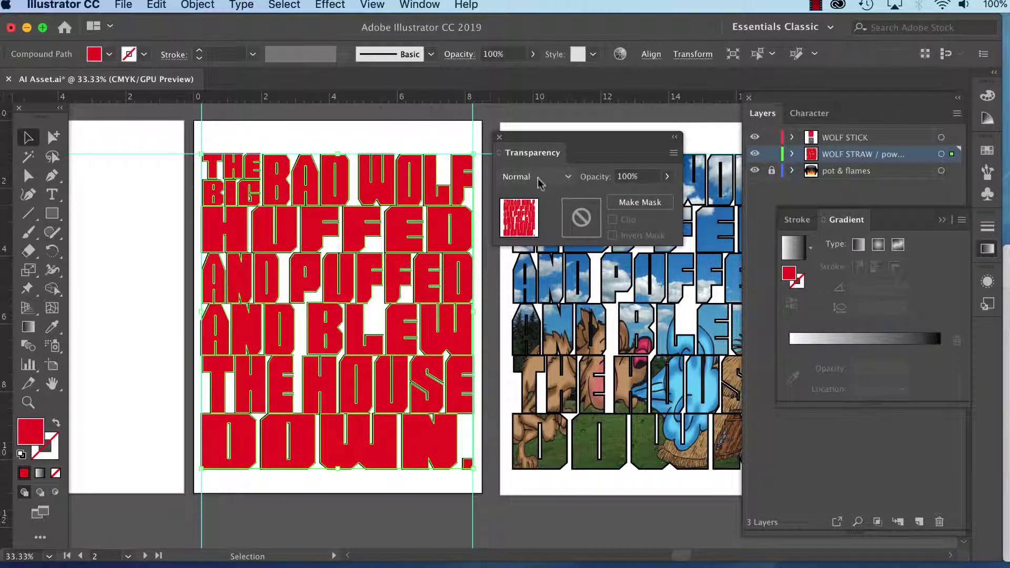
{"action": "left_click", "coordinate": [567, 179]}
{"action": "left_click", "coordinate": [533, 232]}
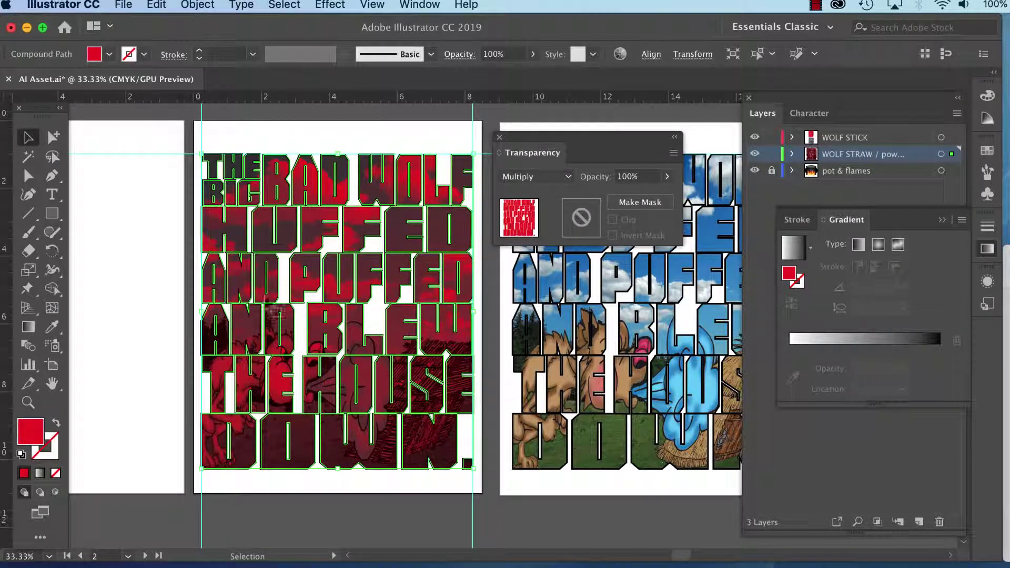
Step: Keep the second artboard's red overlay on Multiply at 100% opacity, and dock the Transparency panel with the Layers and Character panels
{"action": "left_click", "coordinate": [667, 176]}
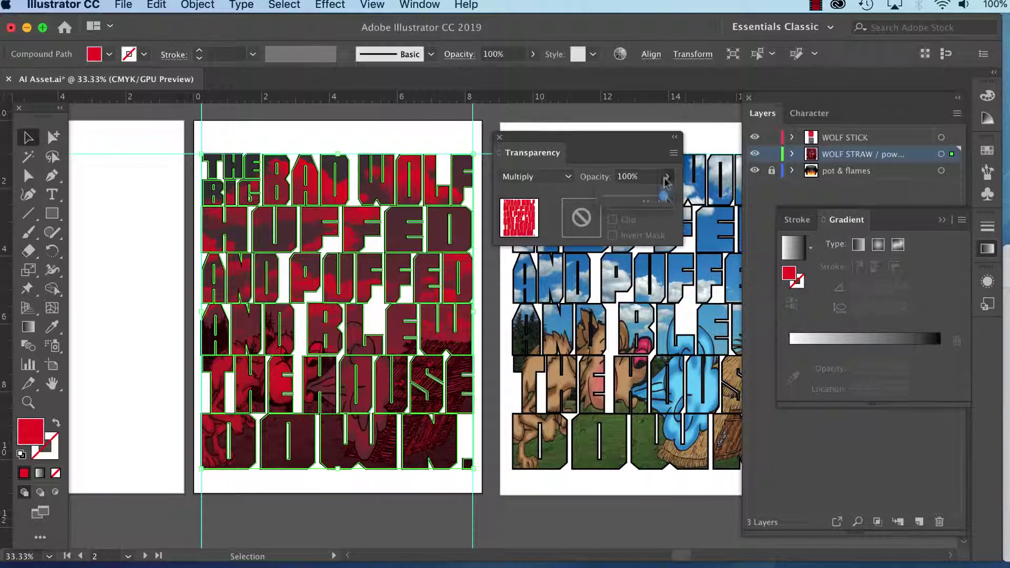
{"action": "mouse_move", "coordinate": [665, 199]}
{"action": "left_mouse_down"}
{"action": "mouse_move", "coordinate": [657, 201]}
{"action": "mouse_move", "coordinate": [683, 201]}
{"action": "left_mouse_up"}
{"action": "left_click", "coordinate": [551, 182]}
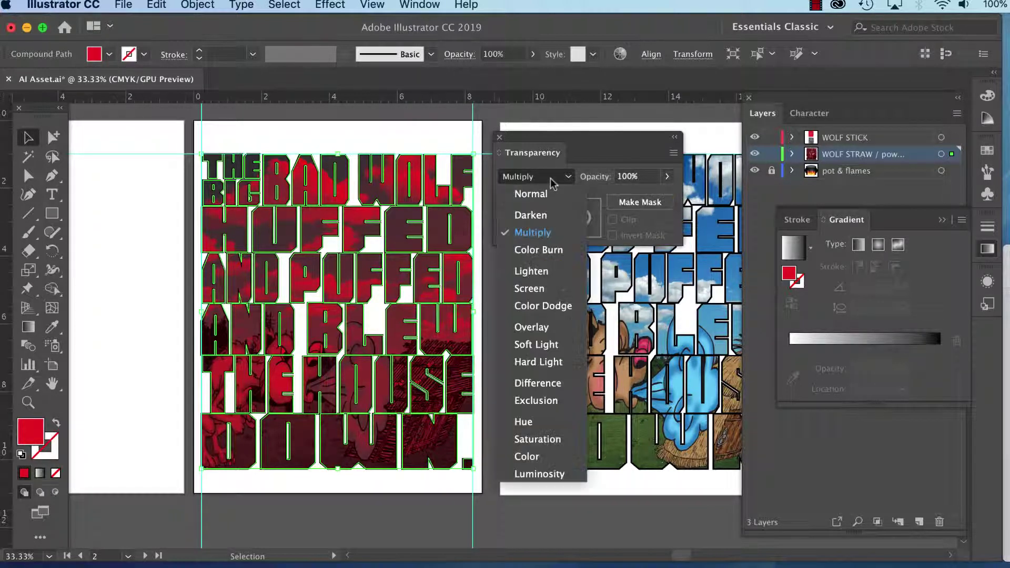
{"action": "left_click", "coordinate": [550, 233]}
{"action": "key", "text": "super+equal"}
{"action": "key", "text": "super+equal"}
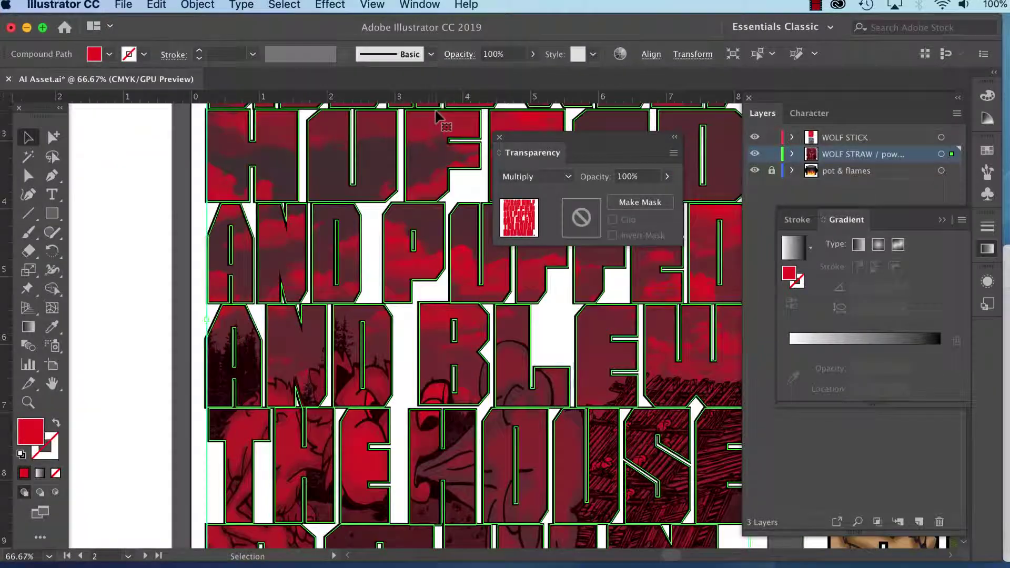
{"action": "left_click_drag", "start_coordinate": [417, 443], "coordinate": [247, 329]}
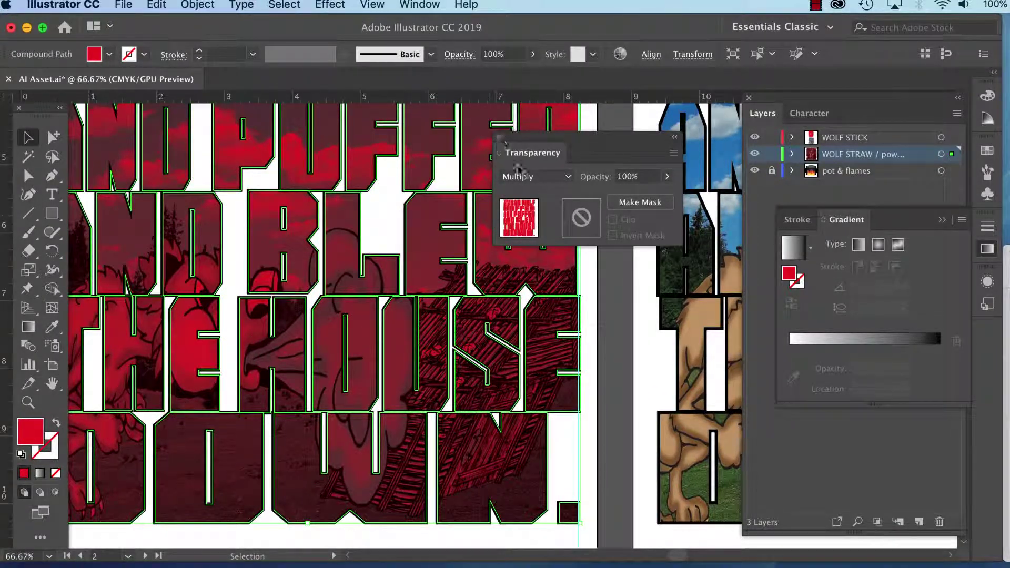
{"action": "left_click", "coordinate": [601, 304]}
{"action": "left_click_drag", "start_coordinate": [550, 164], "coordinate": [868, 122]}
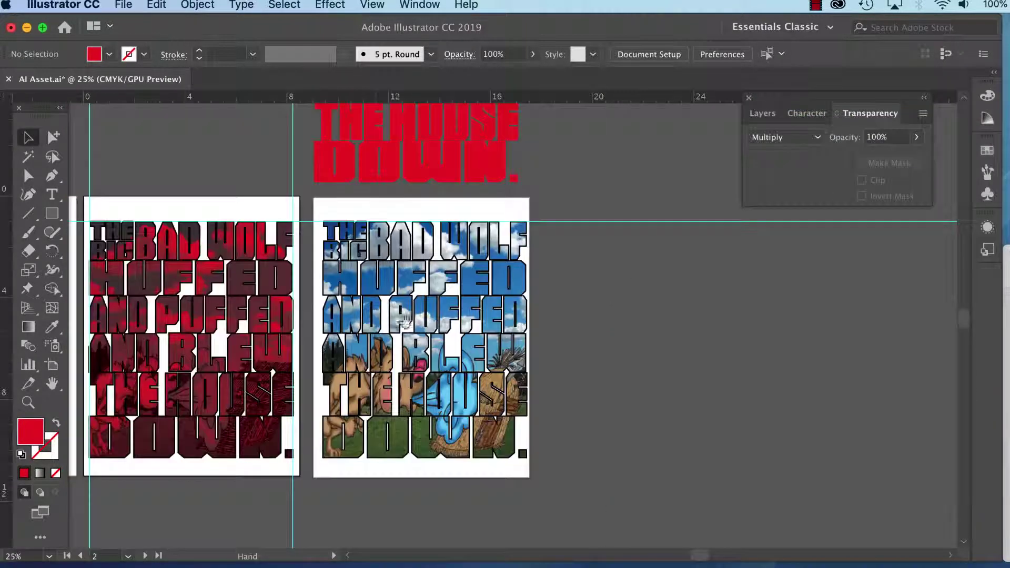
Step: Move the remaining red lettering copy onto the third artboard and align it exactly over the clipped lettering
{"action": "left_click_drag", "start_coordinate": [625, 243], "coordinate": [630, 303]}
{"action": "left_click", "coordinate": [484, 193]}
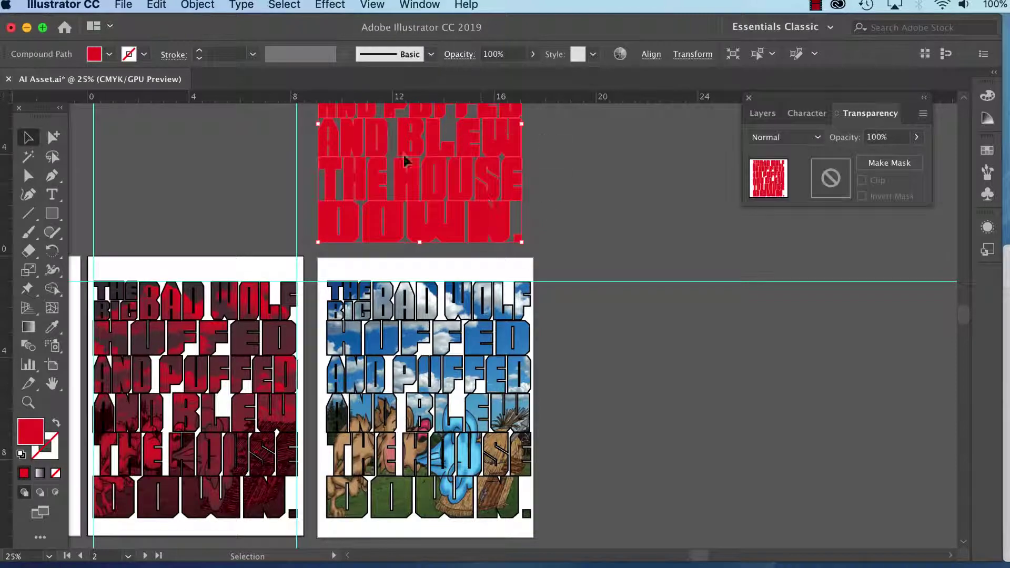
{"action": "left_click_drag", "start_coordinate": [484, 197], "coordinate": [706, 493]}
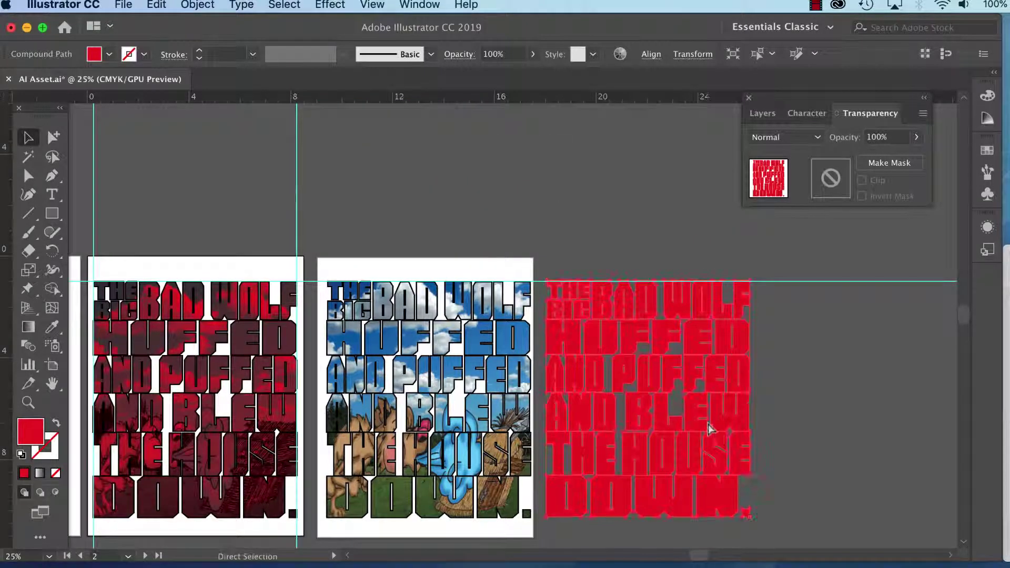
{"action": "key", "text": "super+equal"}
{"action": "left_click_drag", "start_coordinate": [637, 345], "coordinate": [550, 250]}
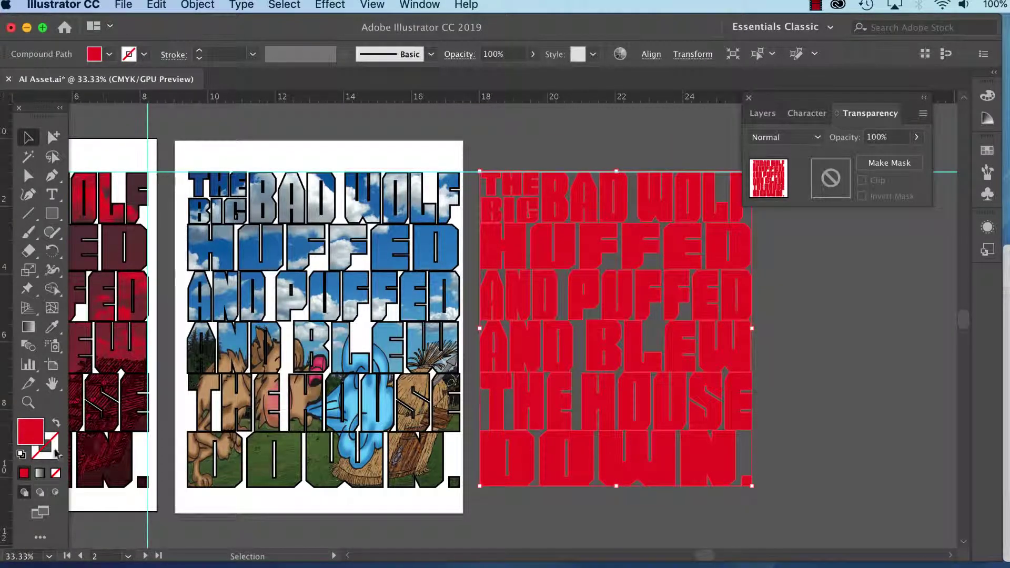
{"action": "left_click_drag", "start_coordinate": [562, 262], "coordinate": [298, 236]}
{"action": "key", "text": "super+equal"}
{"action": "key", "text": "super+equal"}
{"action": "key", "text": "super+equal"}
{"action": "key", "text": "super+equal"}
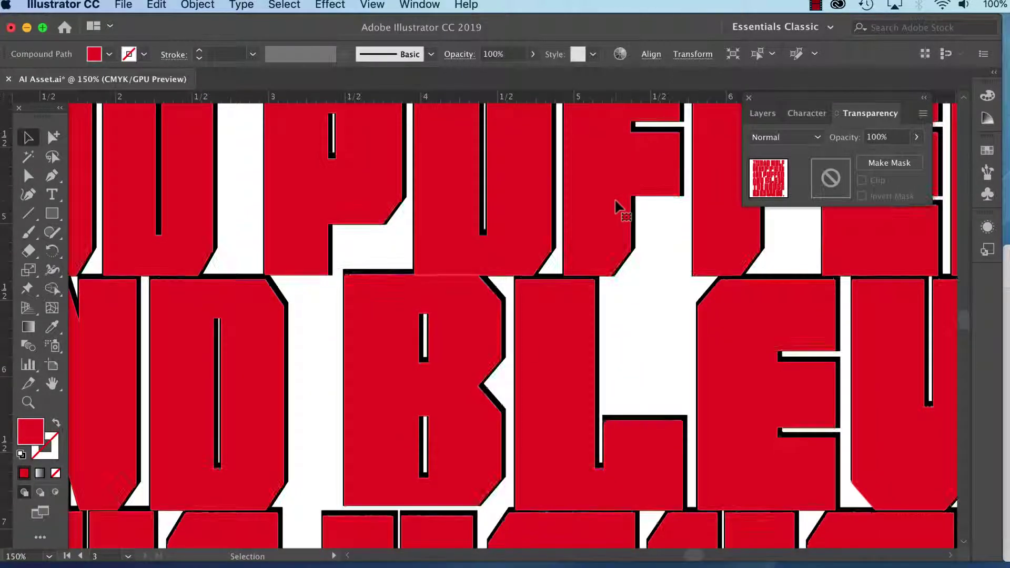
{"action": "key", "text": "Right"}
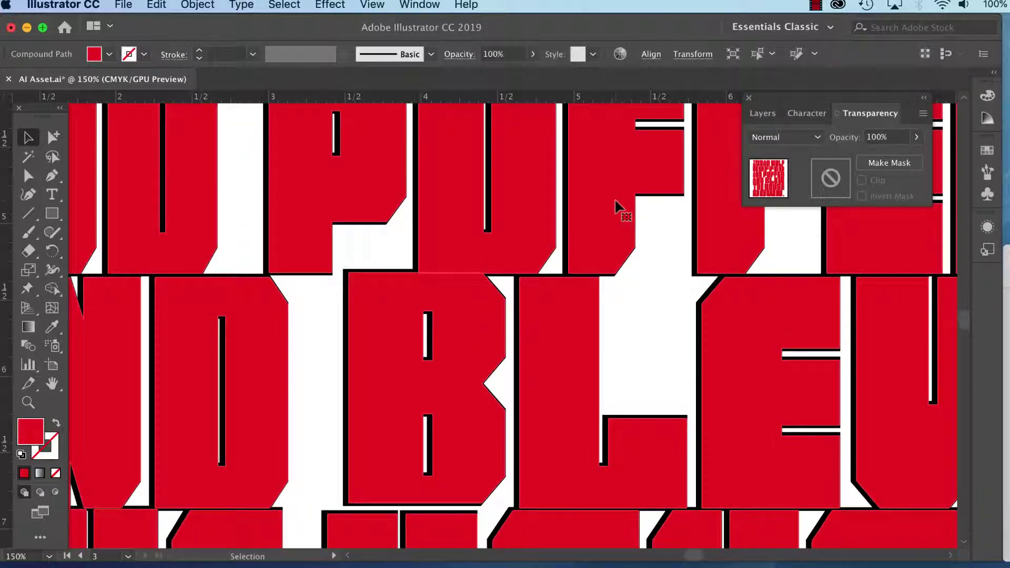
{"action": "key", "text": "Left"}
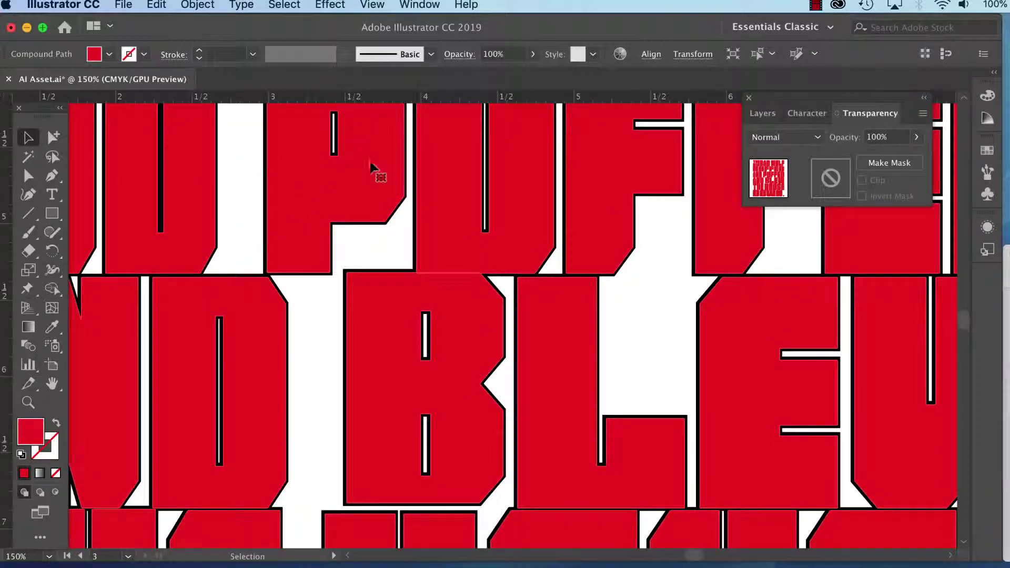
{"action": "left_click", "coordinate": [372, 5]}
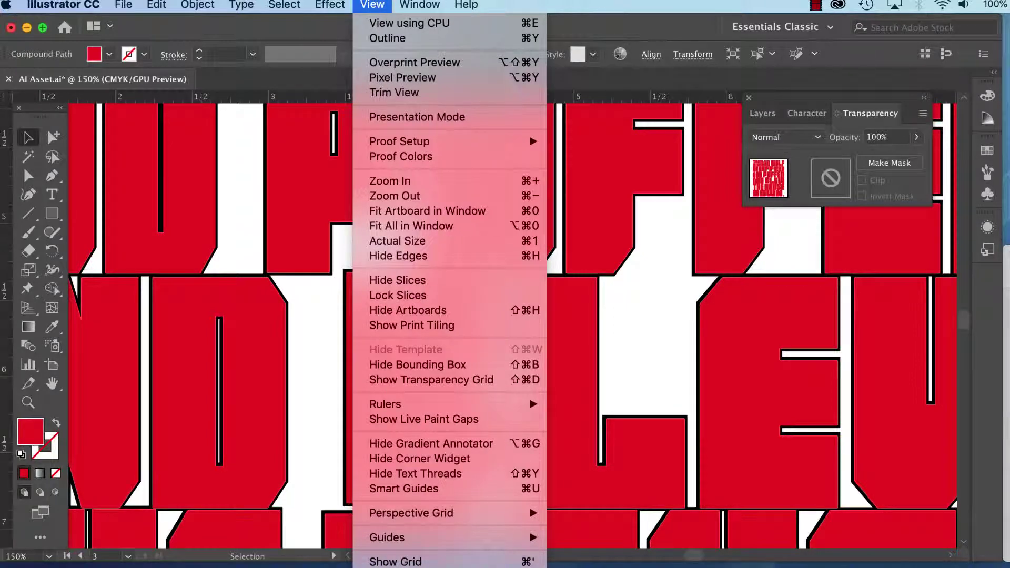
{"action": "left_click", "coordinate": [371, 4]}
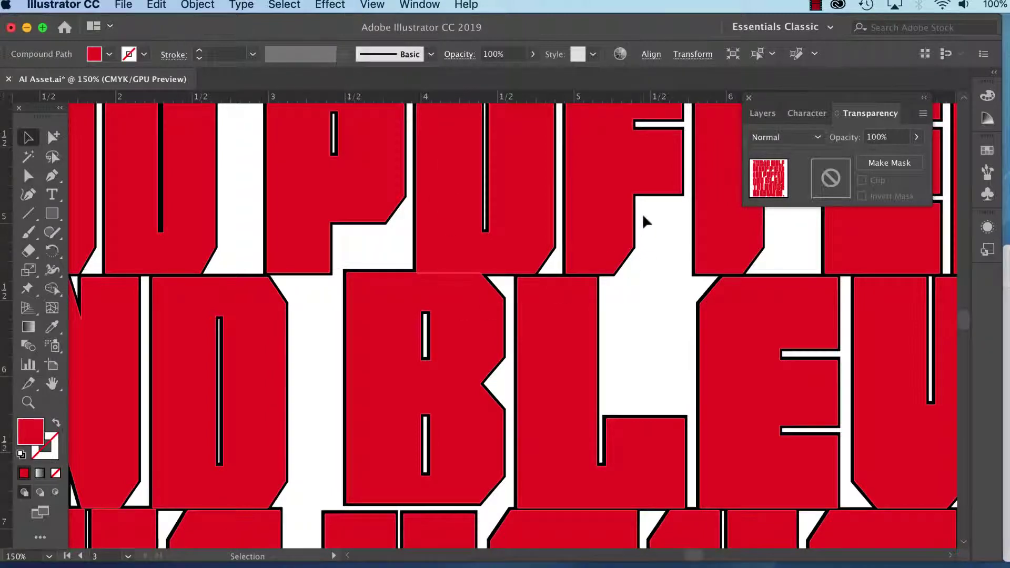
Step: Set the blending mode of the third artboard's red lettering to Multiply and deselect it
{"action": "left_click", "coordinate": [818, 138]}
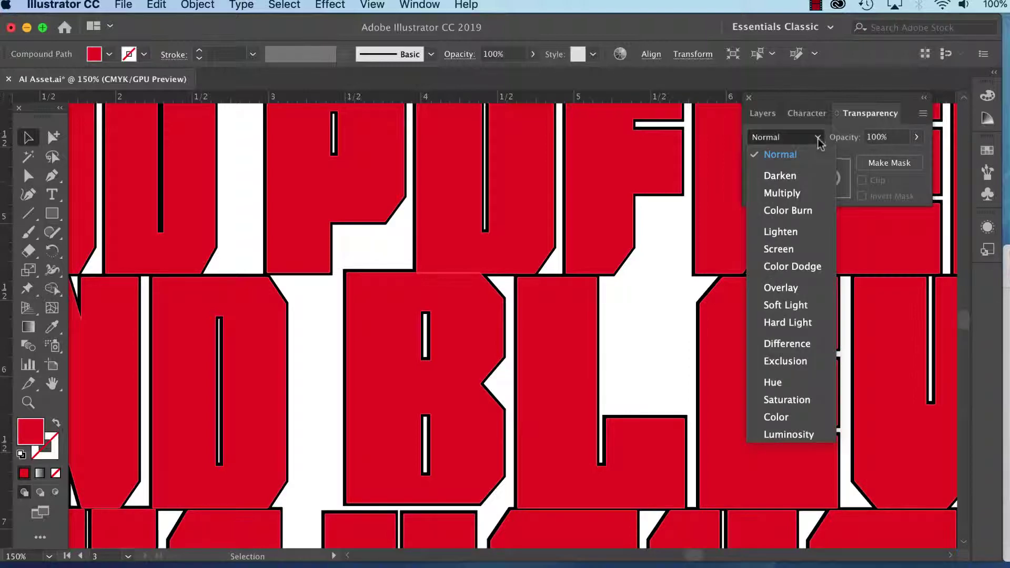
{"action": "left_click", "coordinate": [796, 195]}
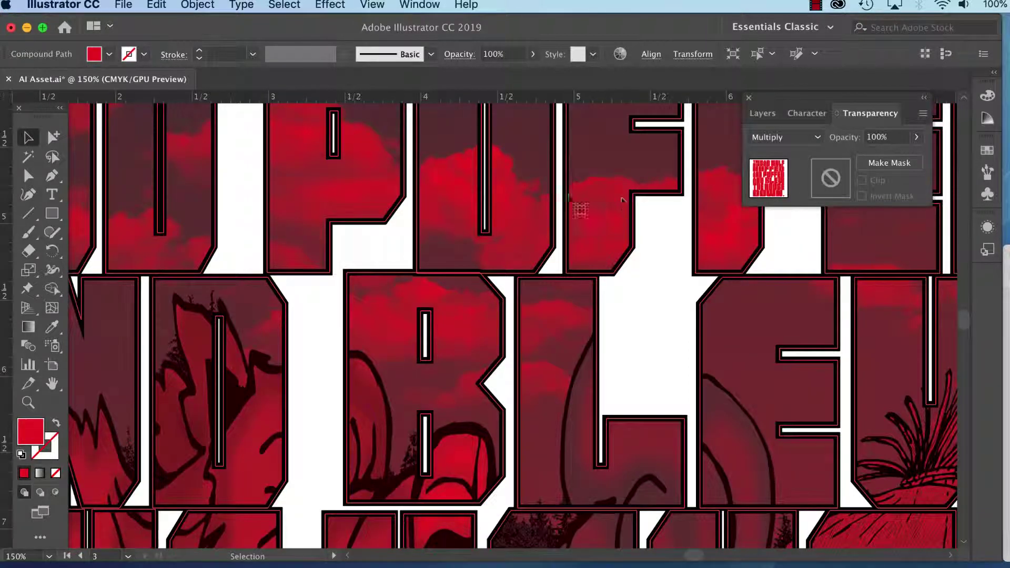
{"action": "key", "text": "super+minus"}
{"action": "key", "text": "super+minus"}
{"action": "key", "text": "super+minus"}
{"action": "key", "text": "super+minus"}
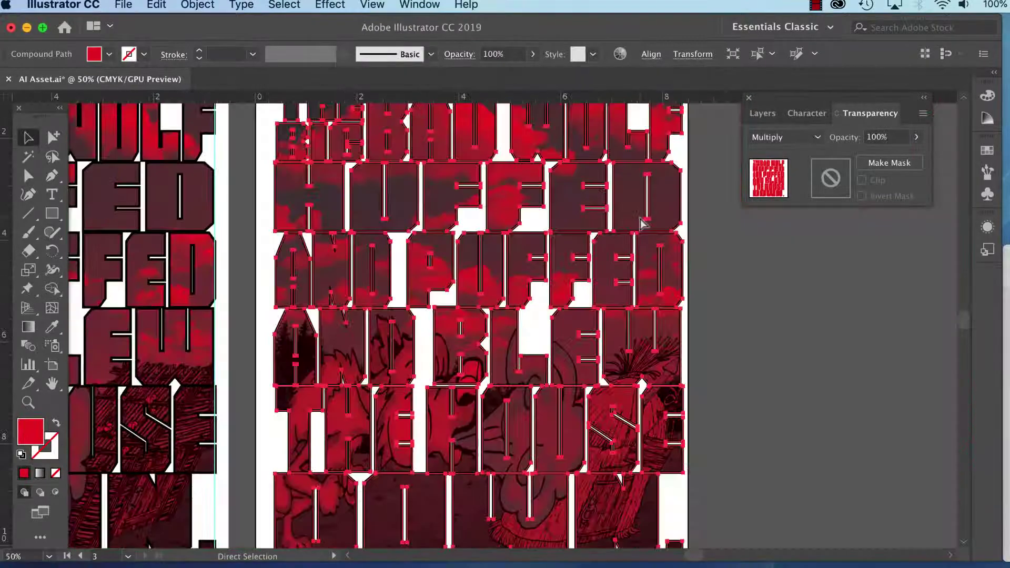
{"action": "left_click", "coordinate": [641, 220]}
Step: Hide the document's guides
{"action": "left_click_drag", "start_coordinate": [352, 351], "coordinate": [506, 370]}
{"action": "left_click", "coordinate": [372, 5]}
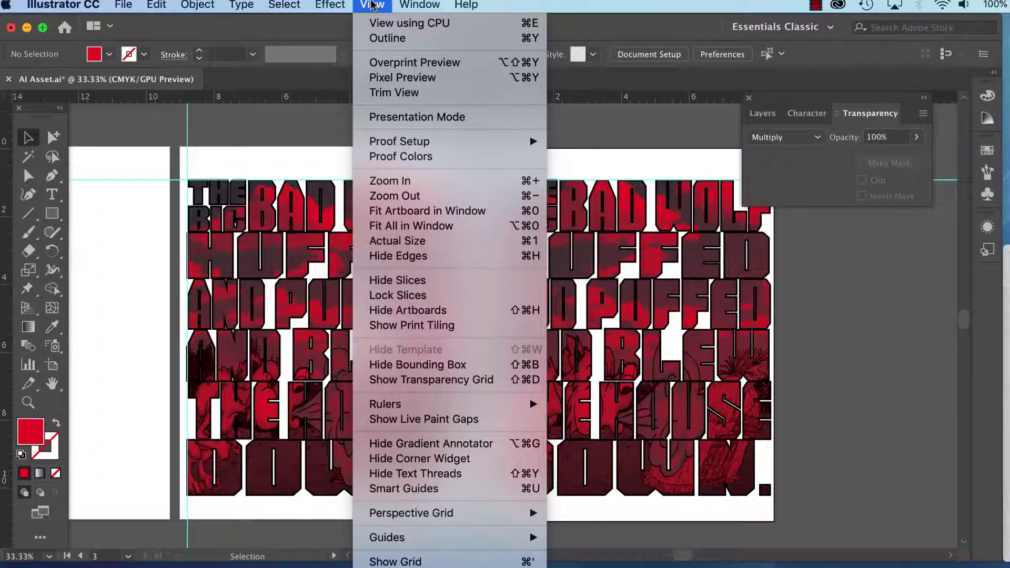
{"action": "mouse_move", "coordinate": [465, 541]}
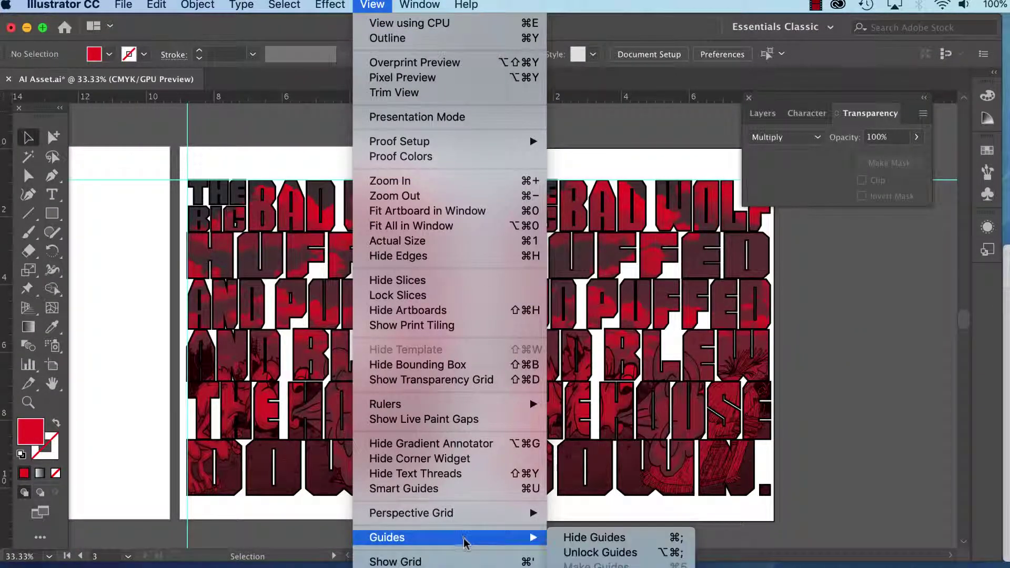
{"action": "left_click", "coordinate": [602, 542]}
Step: Check which artwork the WOLF STICK, WOLF STRAW and pot & flames layers hold by toggling each layer's visibility
{"action": "left_click", "coordinate": [762, 114]}
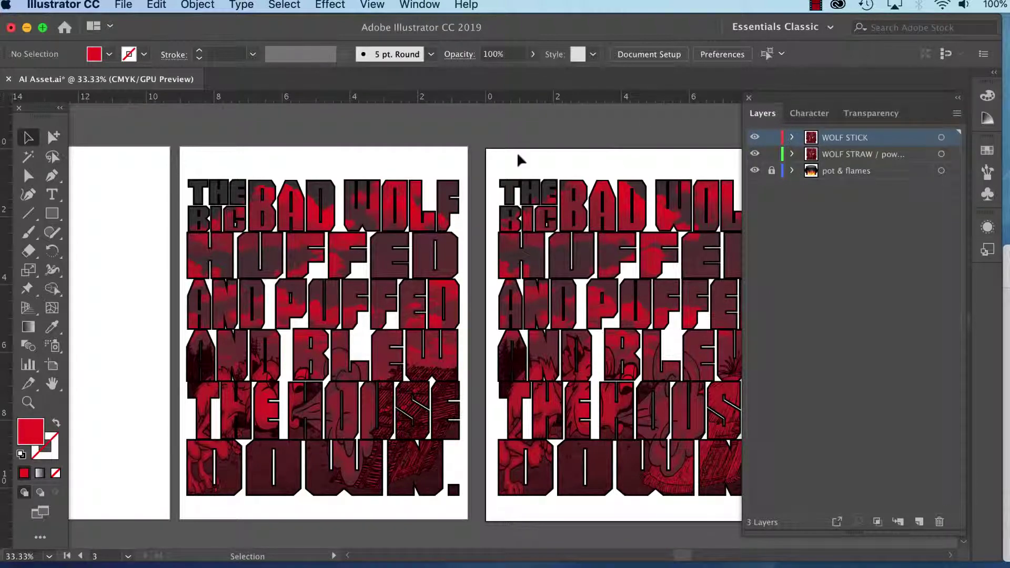
{"action": "key", "text": "super+minus"}
{"action": "scroll", "coordinate": [531, 341], "scroll_direction": "down", "scroll_amount": 3}
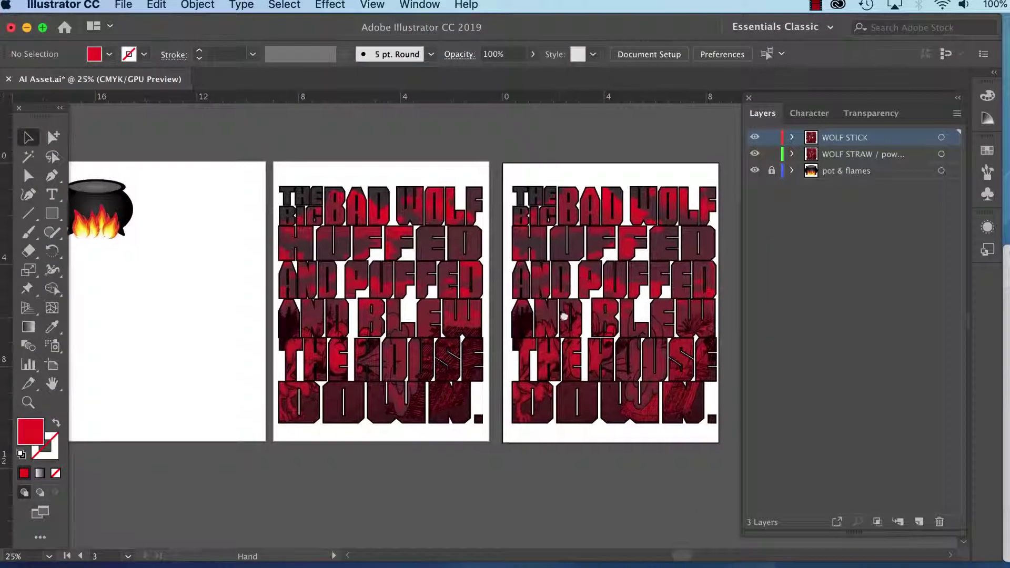
{"action": "left_click", "coordinate": [754, 138]}
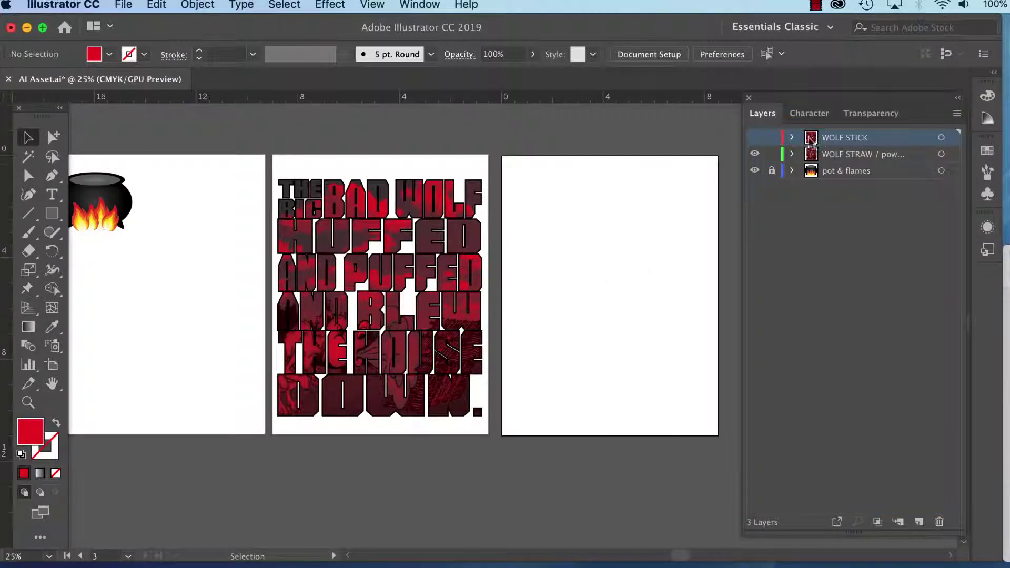
{"action": "left_click", "coordinate": [754, 138]}
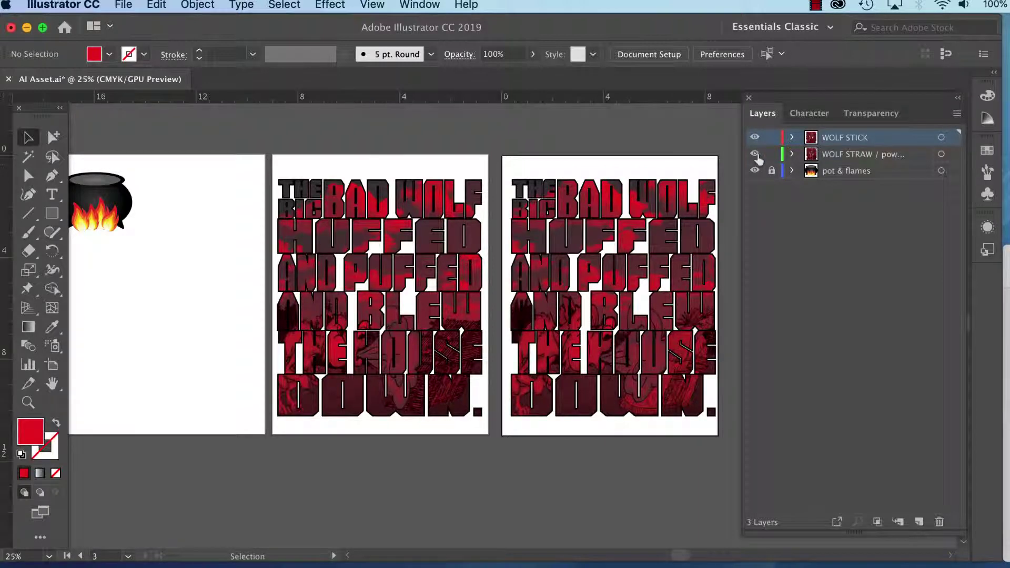
{"action": "left_click", "coordinate": [832, 157]}
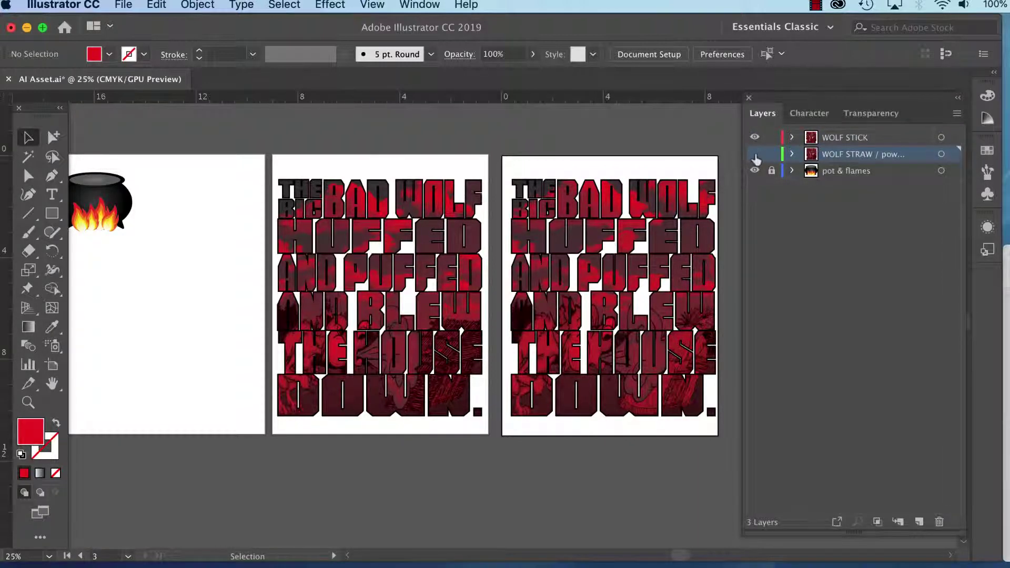
{"action": "left_click", "coordinate": [755, 153]}
{"action": "left_click", "coordinate": [755, 153]}
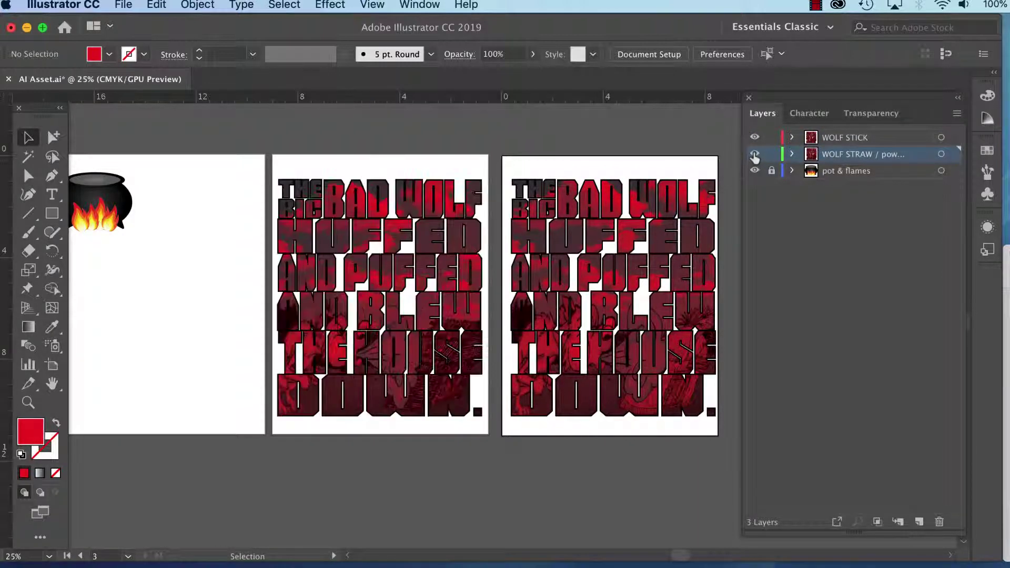
{"action": "double_click", "coordinate": [840, 172]}
{"action": "left_click", "coordinate": [755, 171]}
{"action": "left_click", "coordinate": [755, 170]}
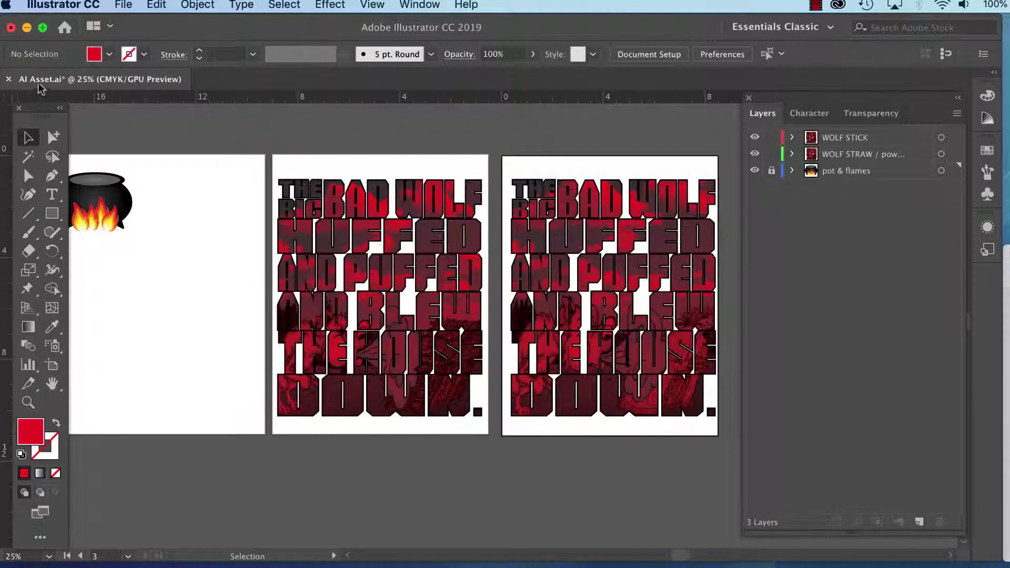
Step: Save the AI Asset.ai document with both red-tinted posters and view all three artboards
{"action": "key", "text": "a"}
{"action": "key", "text": "super+s"}
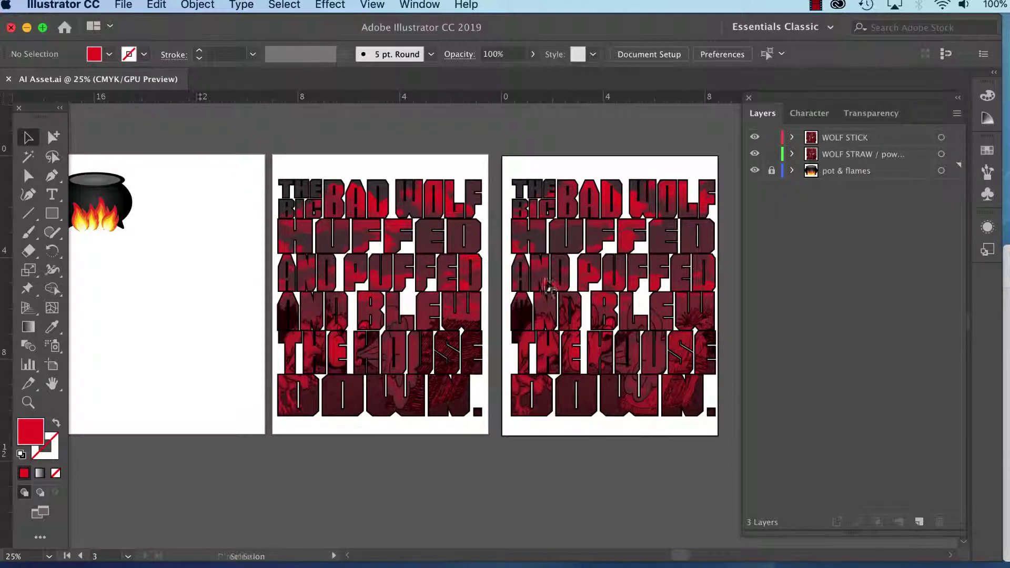
{"action": "key", "text": "super+minus"}
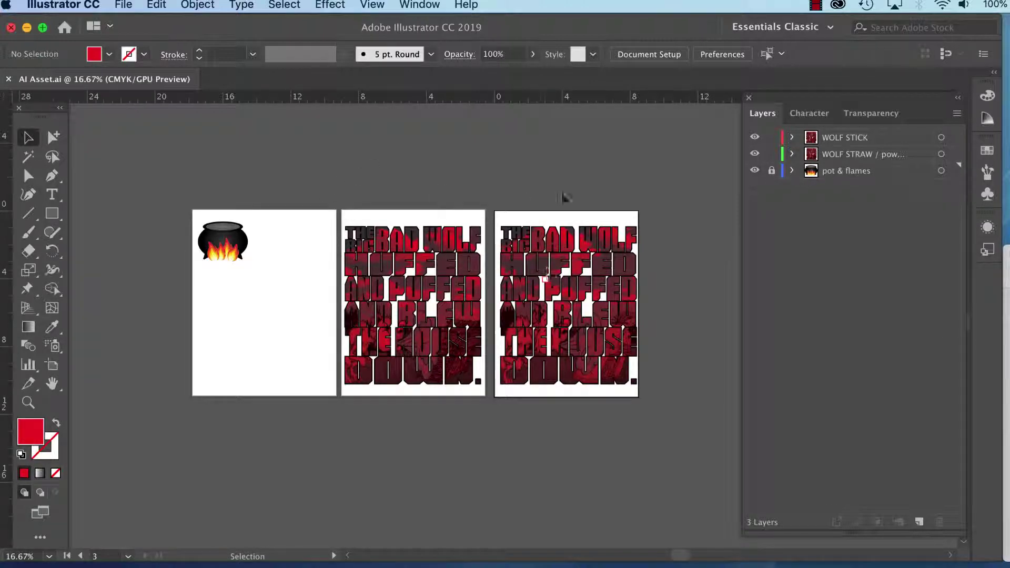